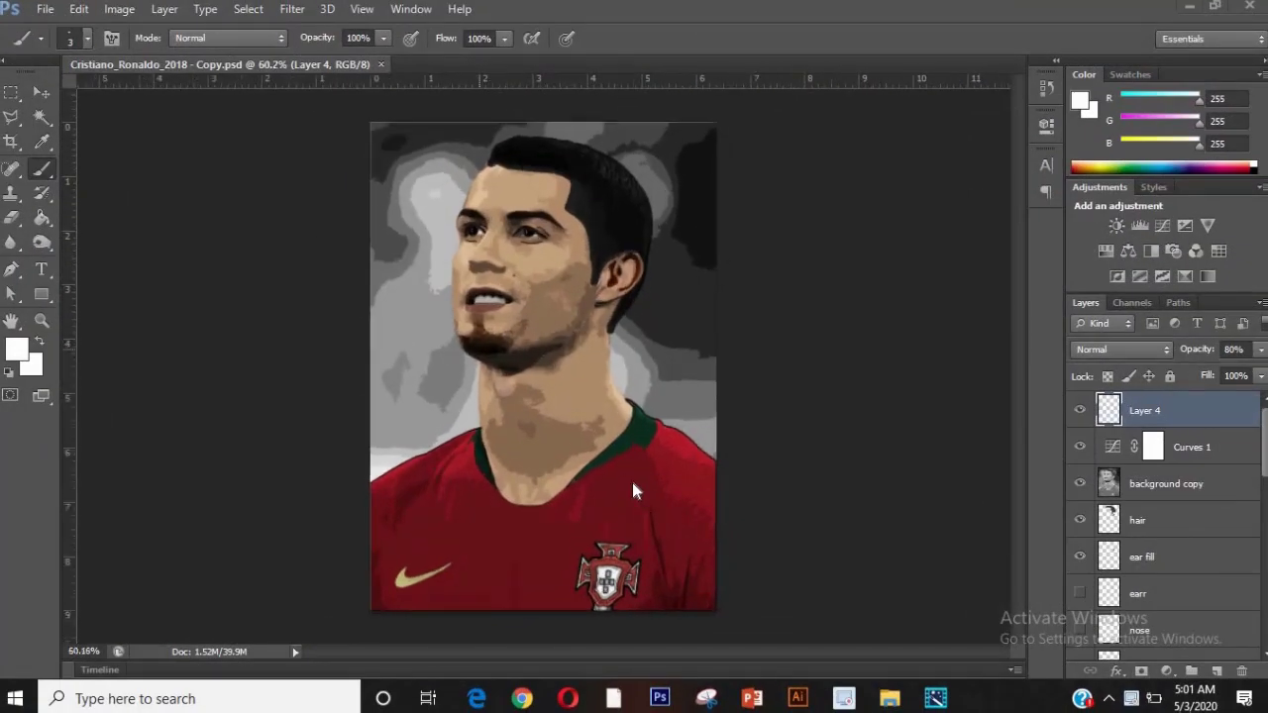
scroll(598, 386, up, 4)
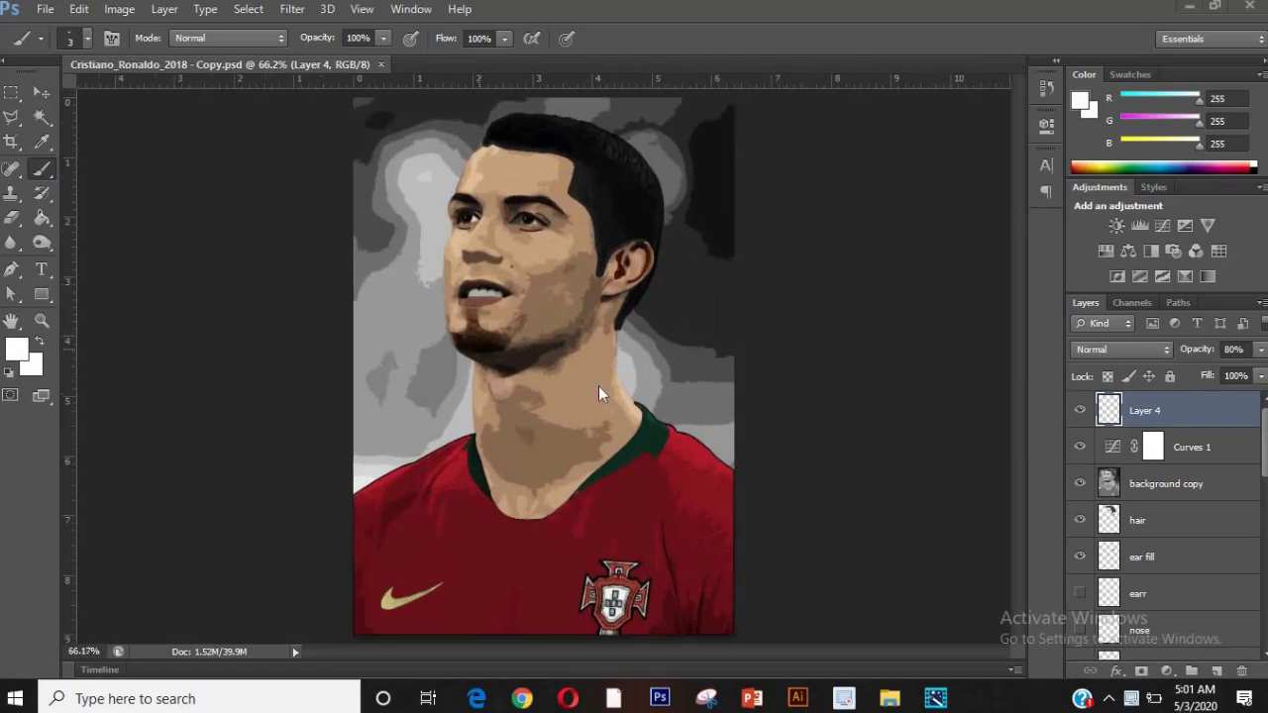
scroll(599, 394, up, 1)
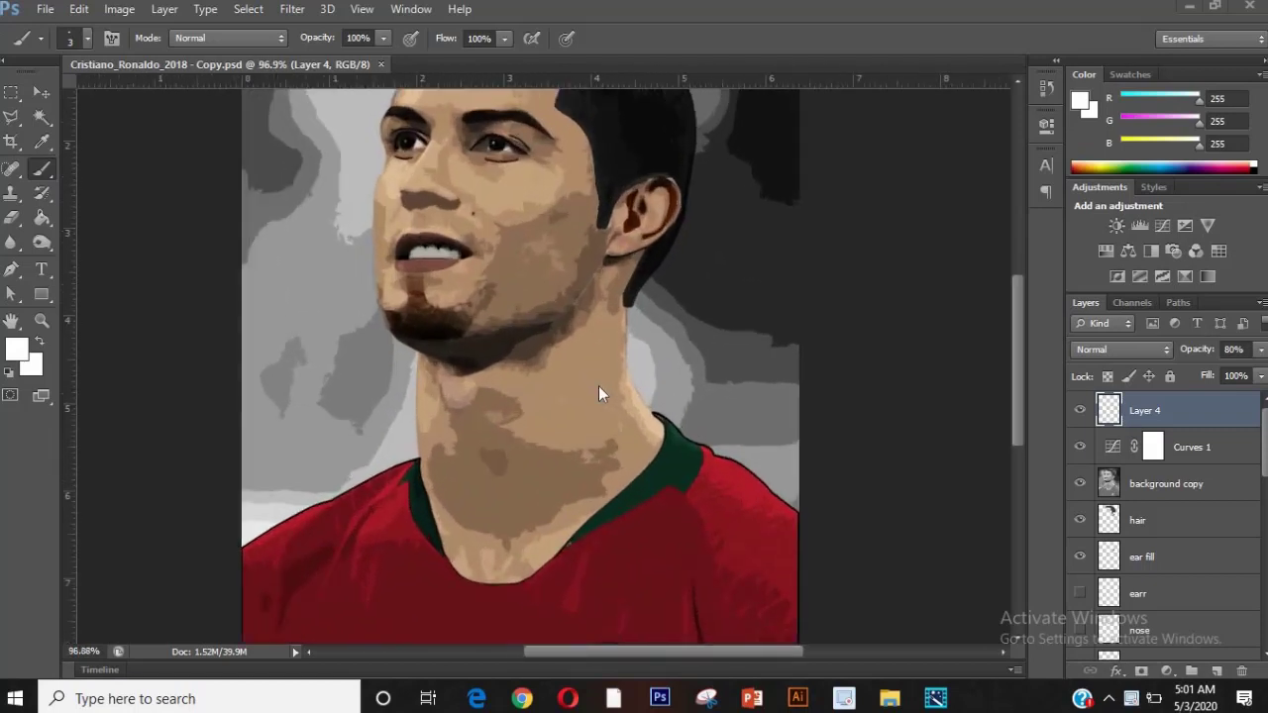
scroll(598, 394, down, 5)
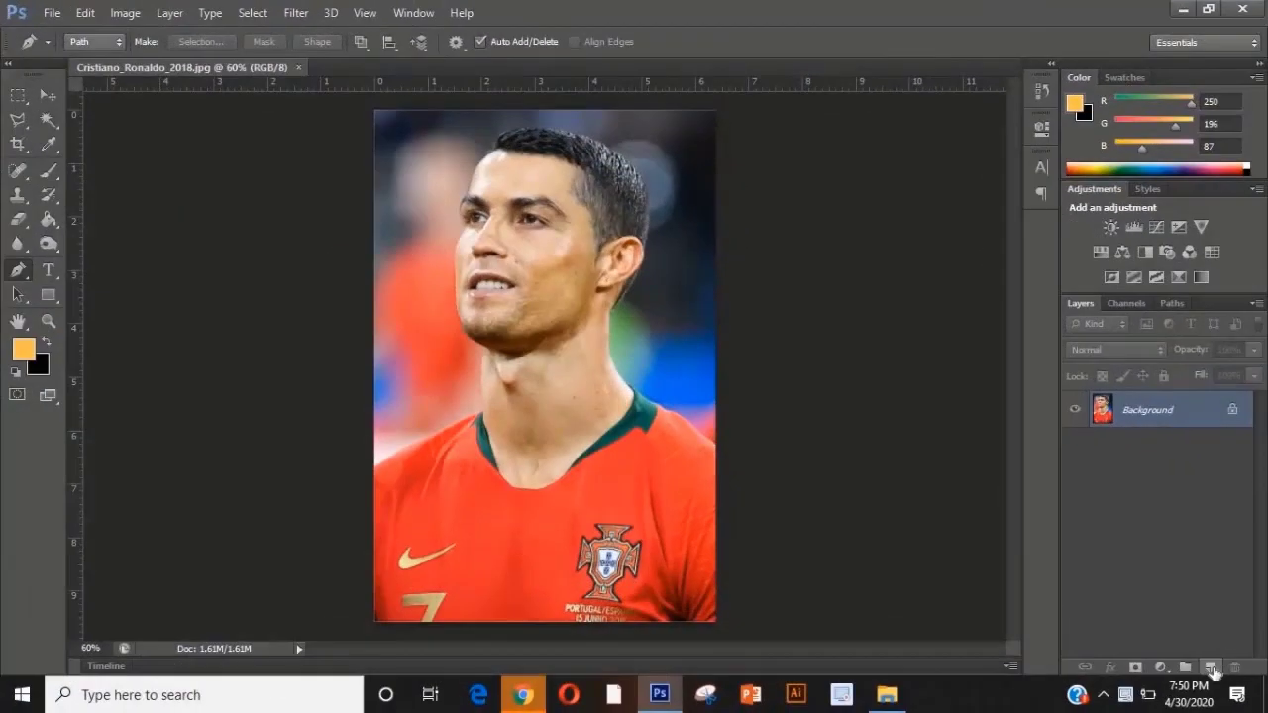
Add a new empty layer above the photo and start a Pen tool path up the edge of the sideburn beside the ear.
click(1211, 668)
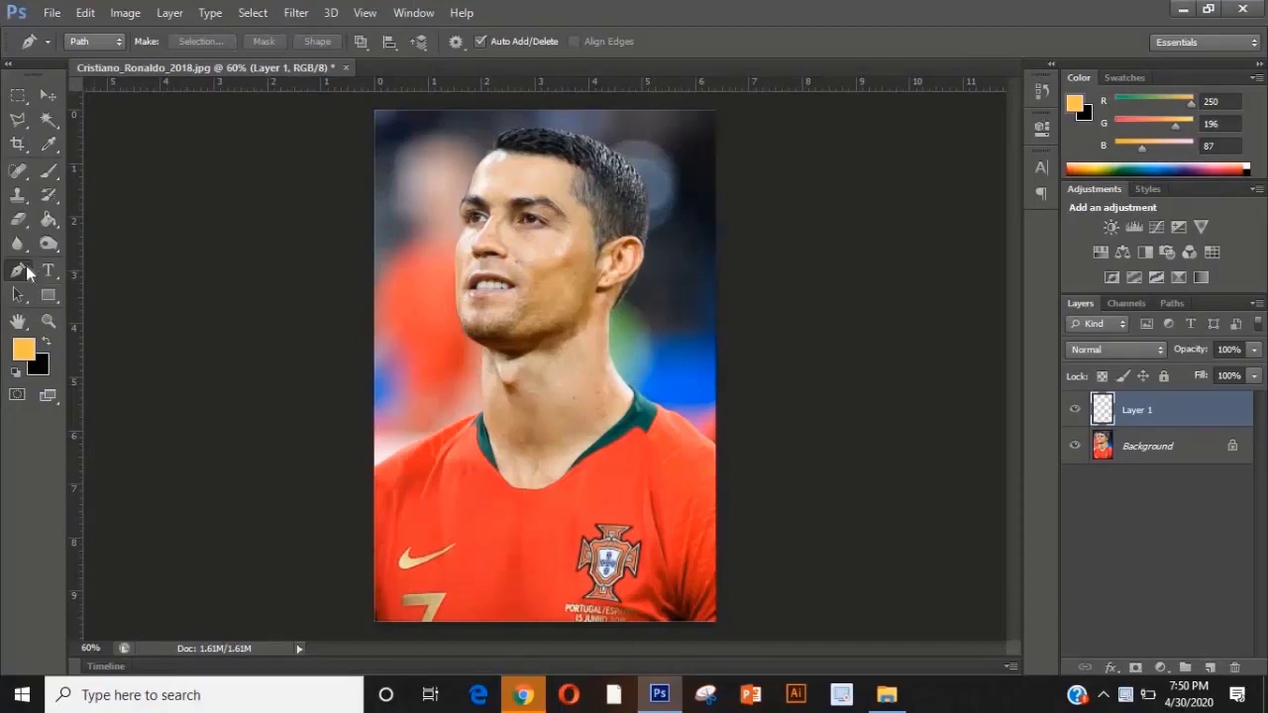
scroll(604, 272, up, 5)
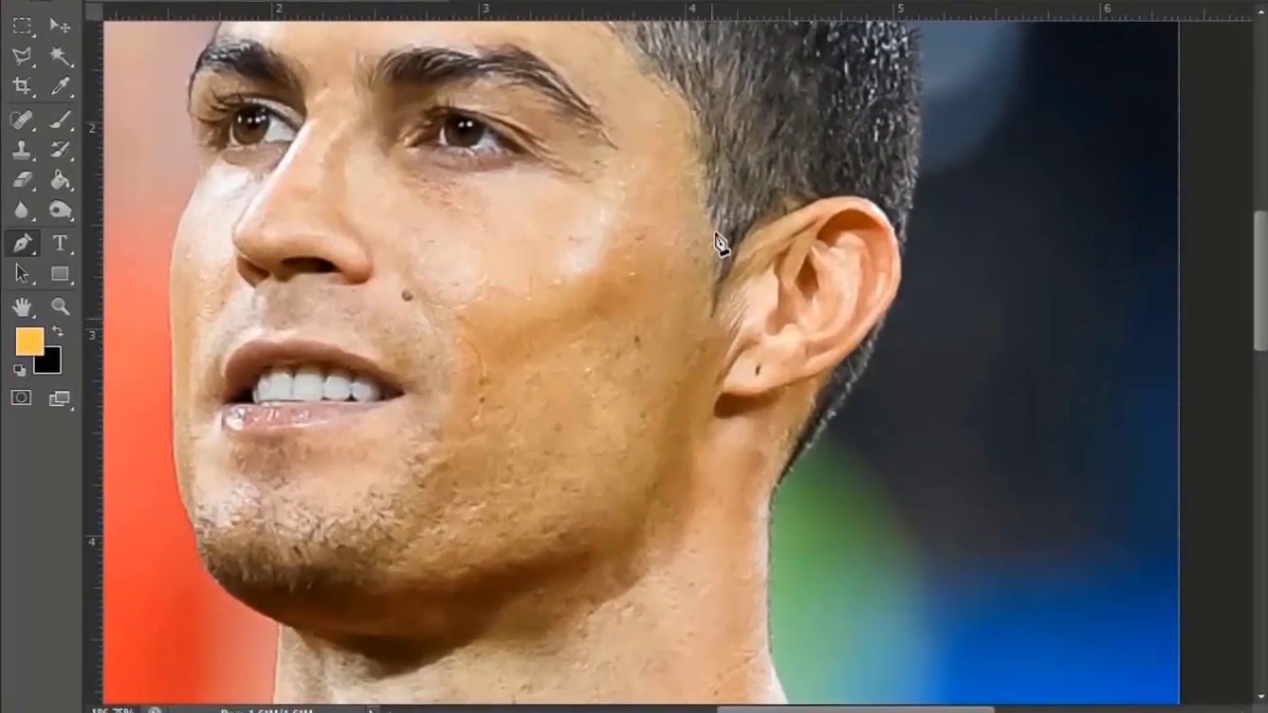
drag(710, 227, 695, 194)
alt+click(709, 228)
scroll(715, 186, up, 3)
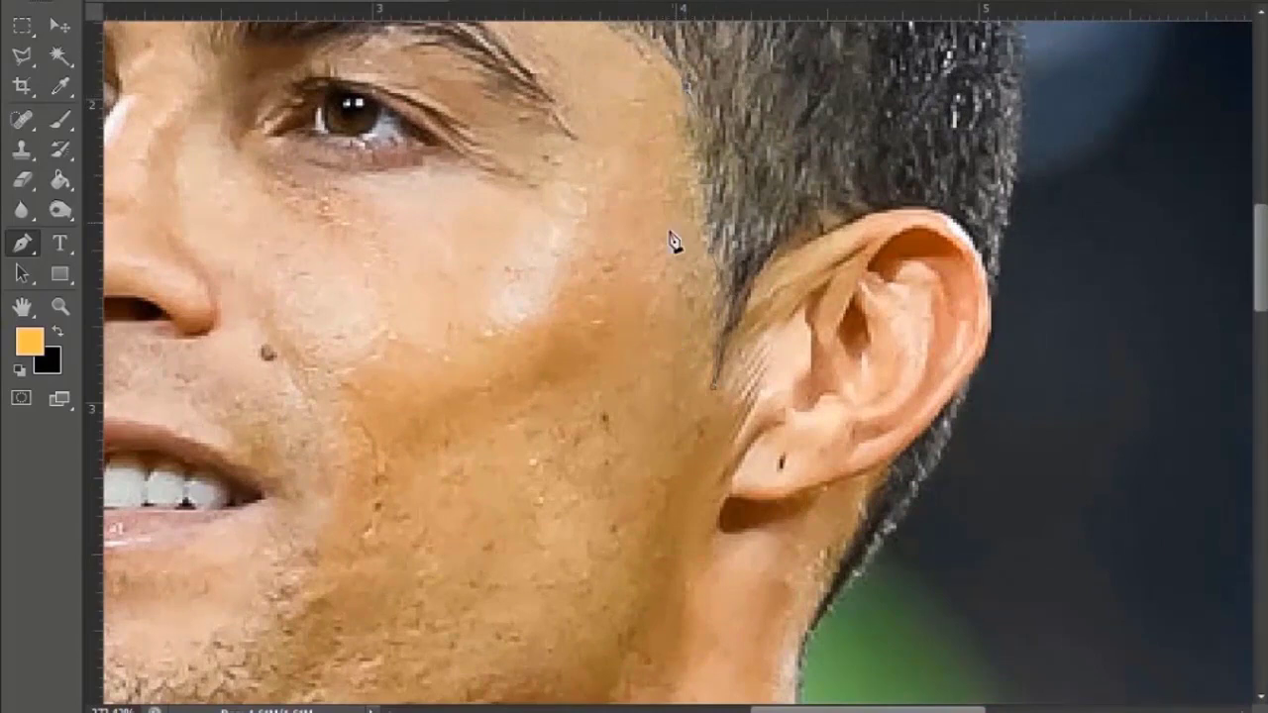
scroll(674, 244, down, 6)
scroll(620, 93, up, 7)
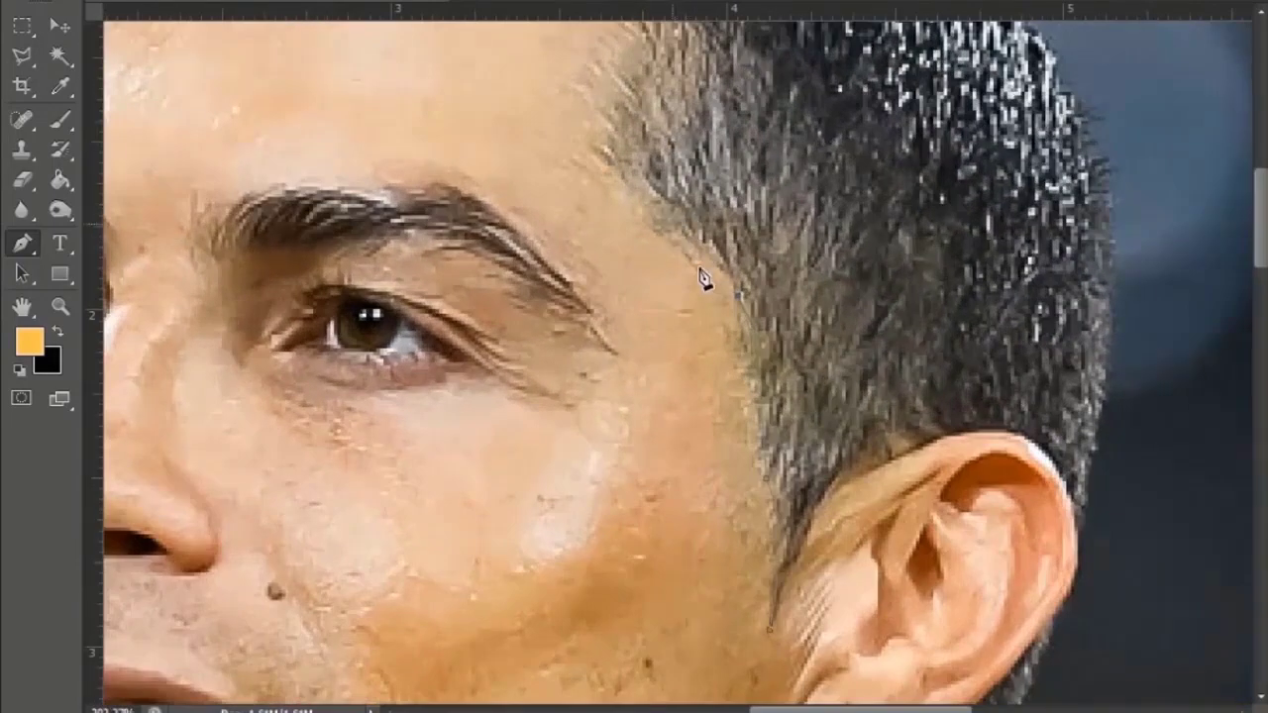
scroll(611, 181, up, 1)
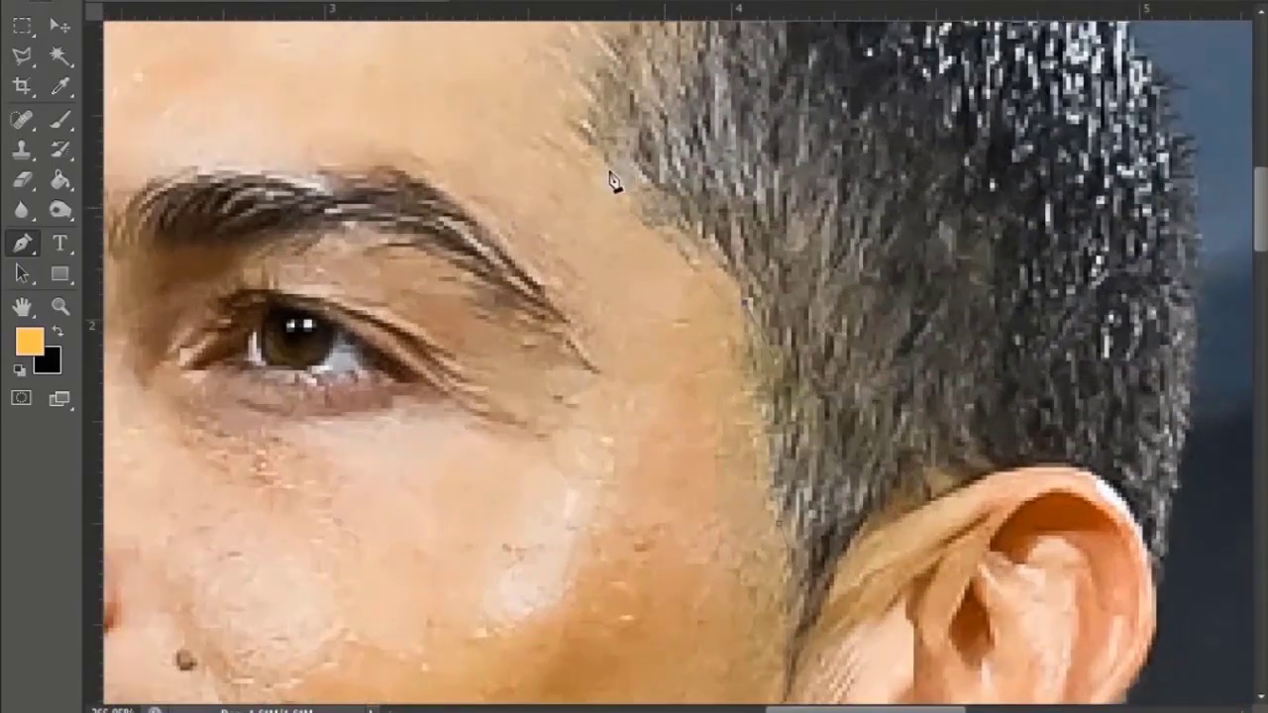
Continue the hair path from the temple corner up and across the hairline above the forehead.
click(530, 130)
scroll(614, 257, down, 2)
scroll(622, 206, up, 2)
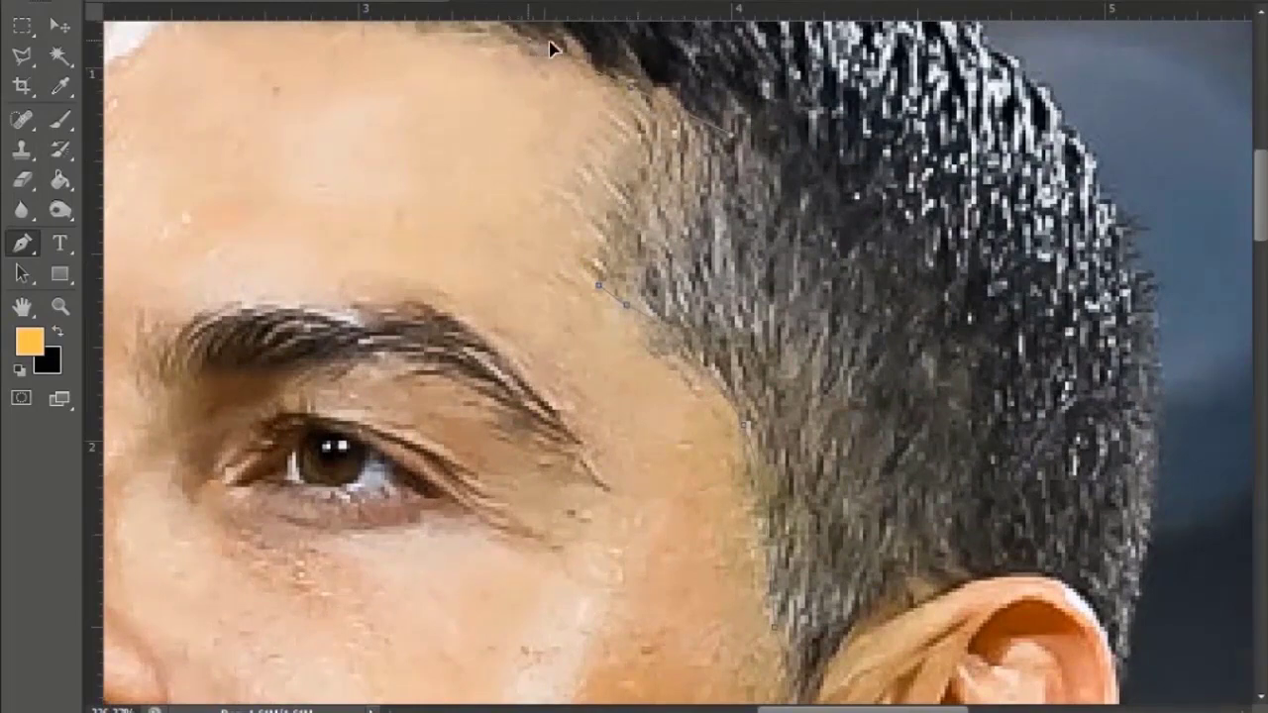
drag(592, 35, 593, 44)
scroll(611, 59, down, 3)
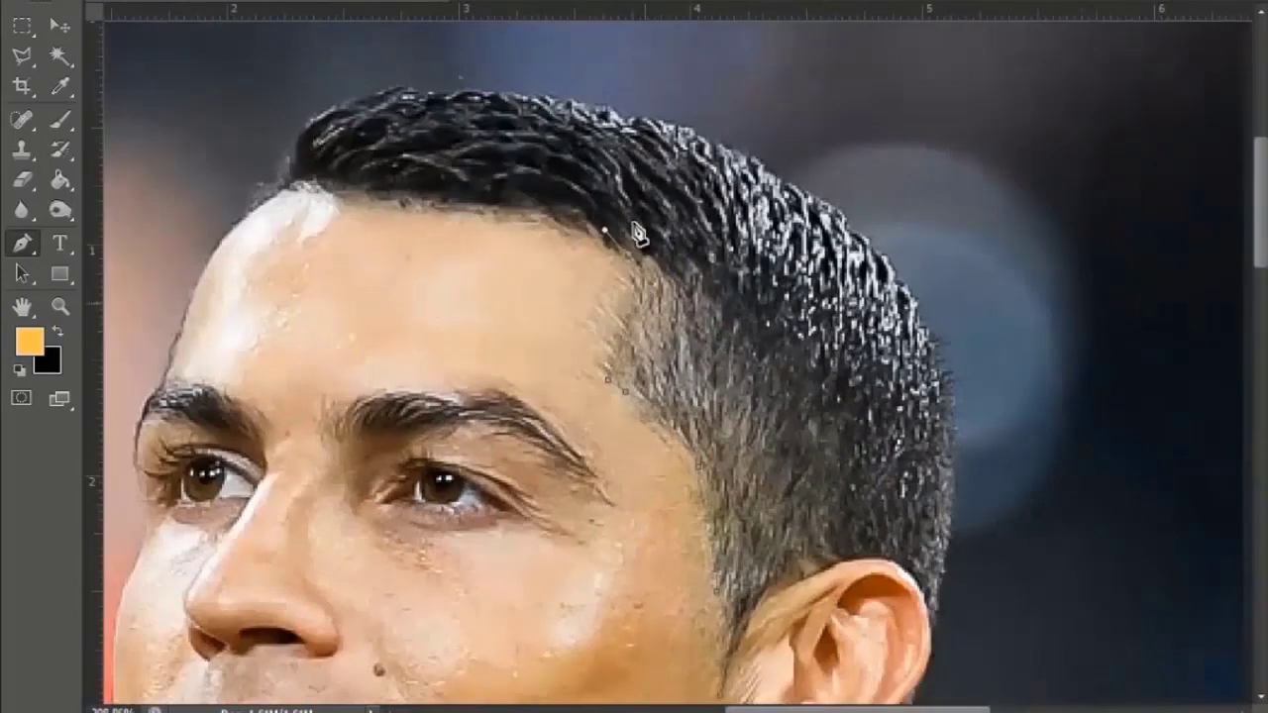
scroll(634, 228, up, 3)
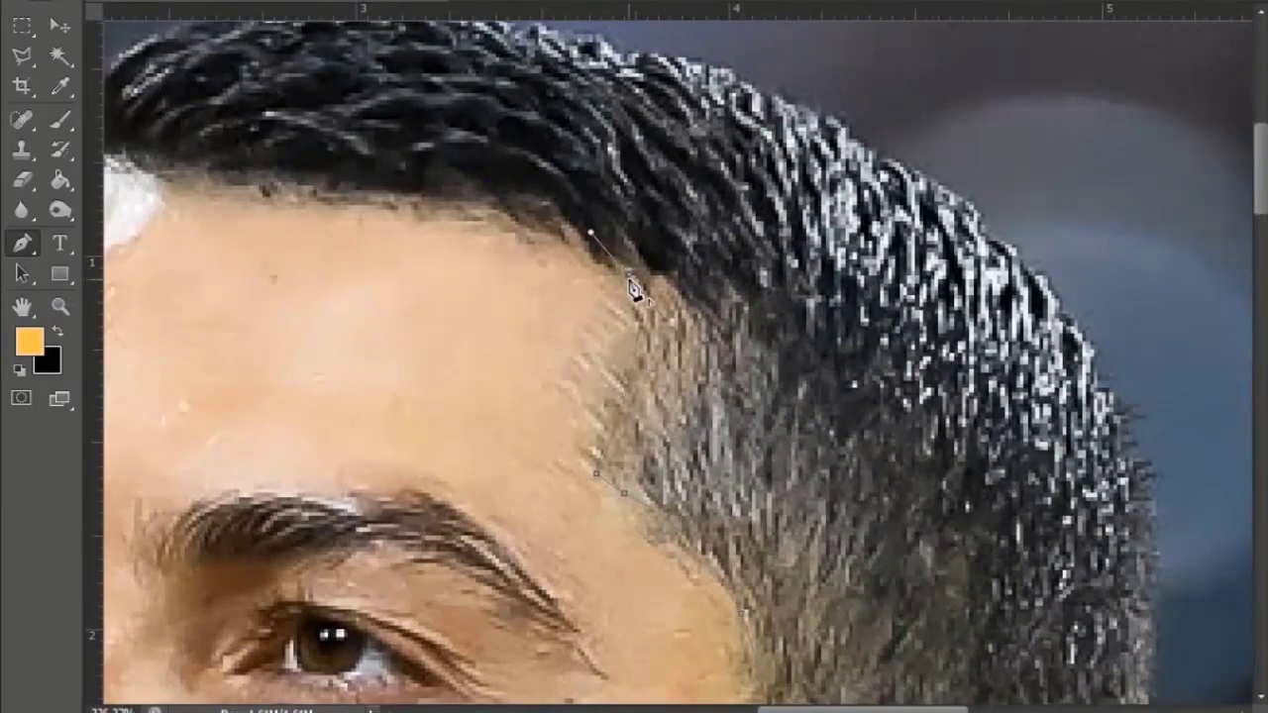
key(h)
drag(656, 340, 645, 303)
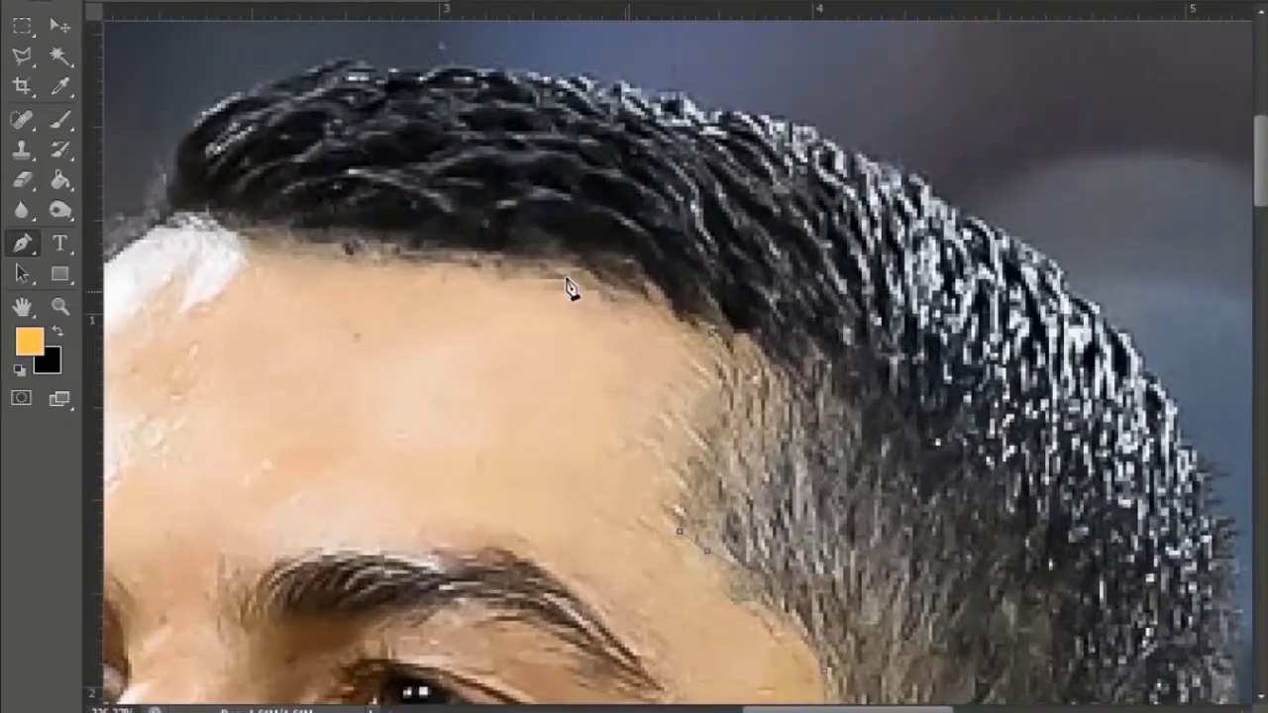
drag(448, 280, 449, 276)
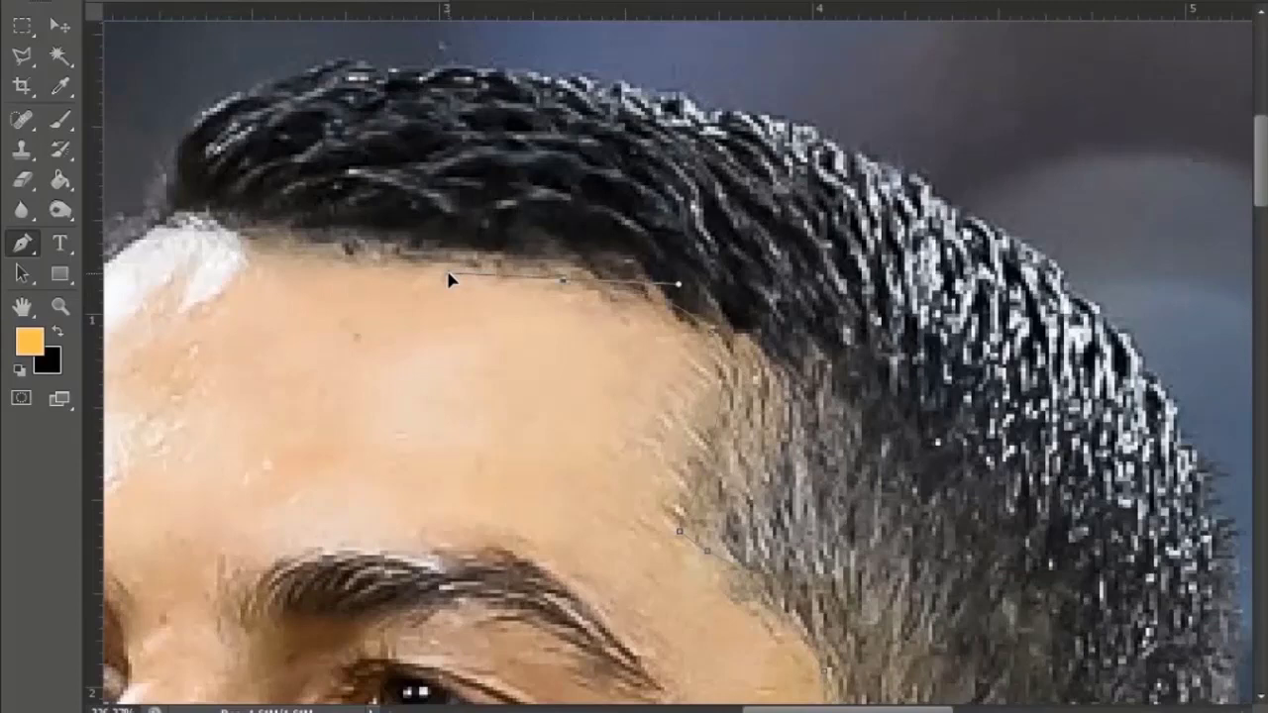
alt+click(562, 281)
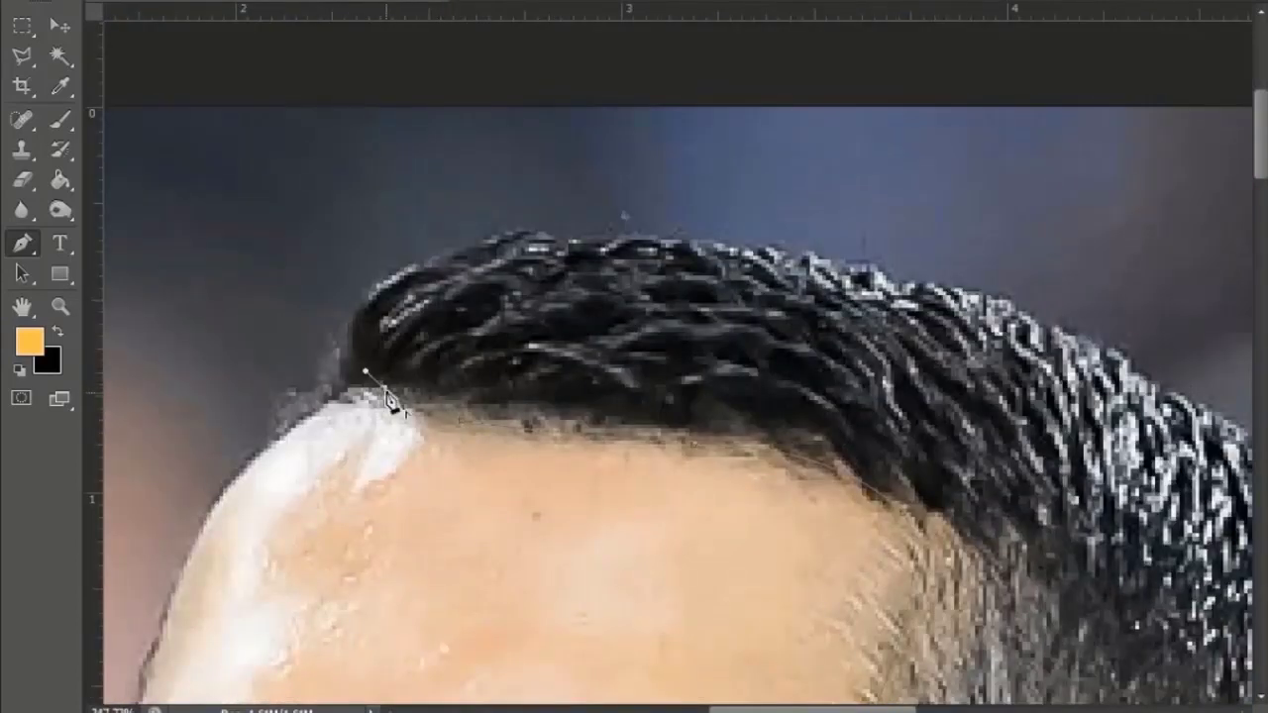
Trace the path around the front corner of the hair and along its upper edge to the crown.
drag(324, 408, 279, 457)
click(346, 360)
drag(376, 285, 407, 276)
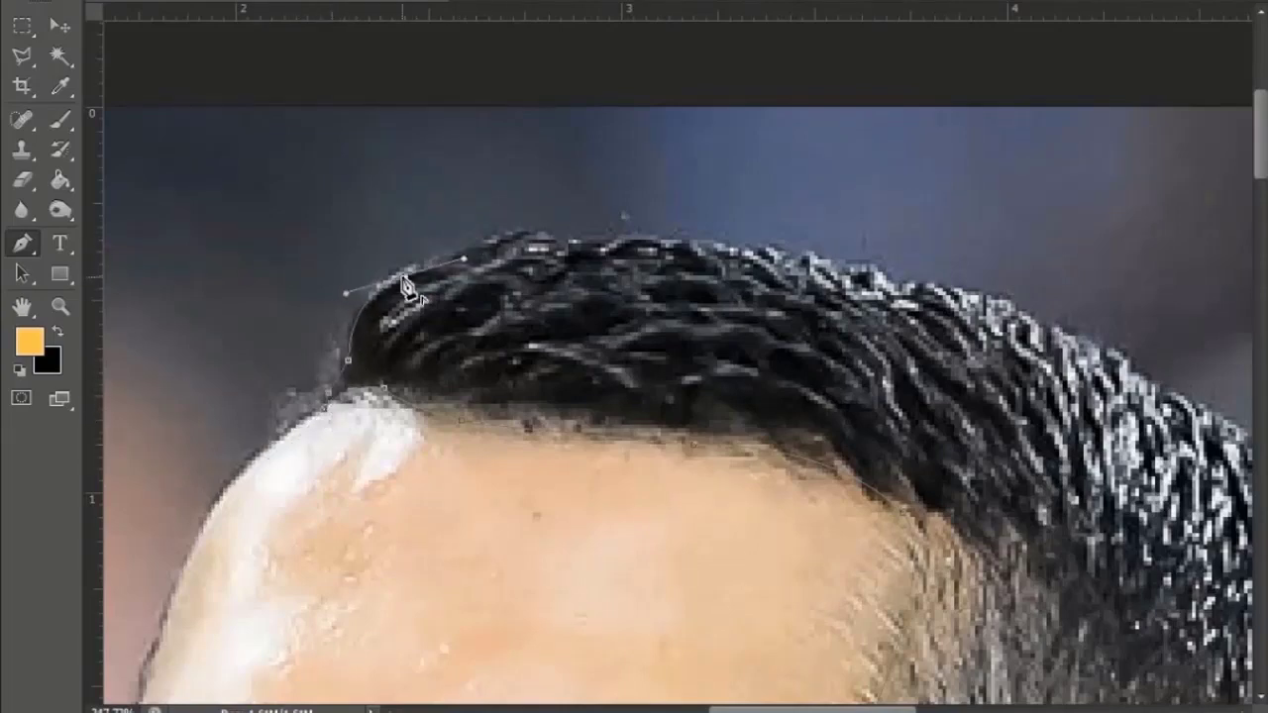
click(486, 241)
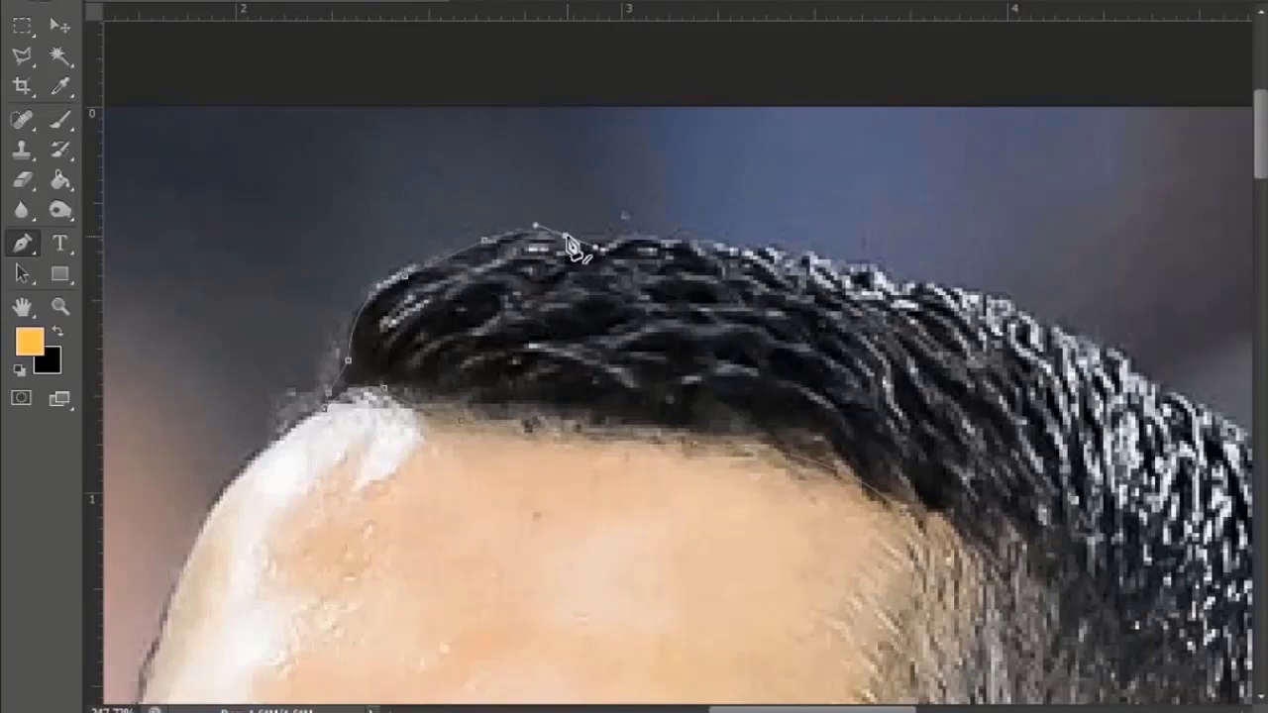
click(608, 241)
click(657, 236)
click(737, 246)
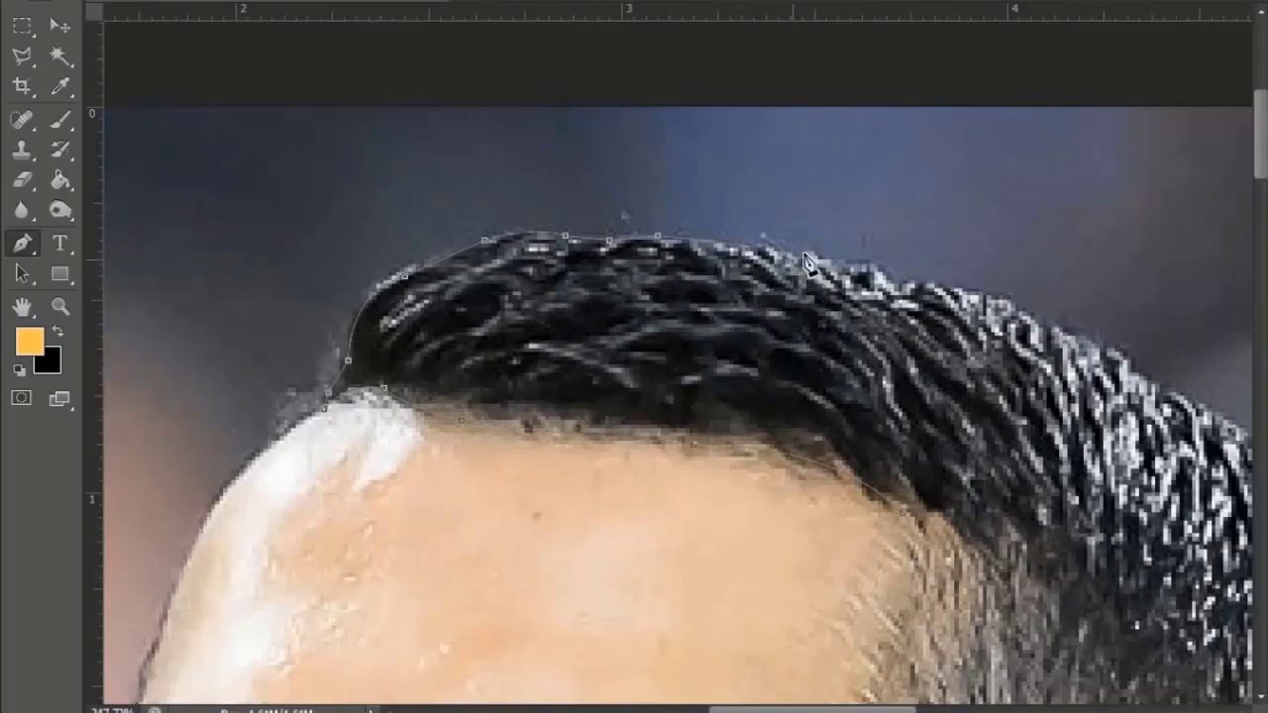
Extend the hair path from the crown down the back of the head to the nape behind the ear.
drag(908, 289, 934, 333)
alt+click(907, 289)
drag(954, 288, 972, 300)
drag(1122, 432, 1160, 613)
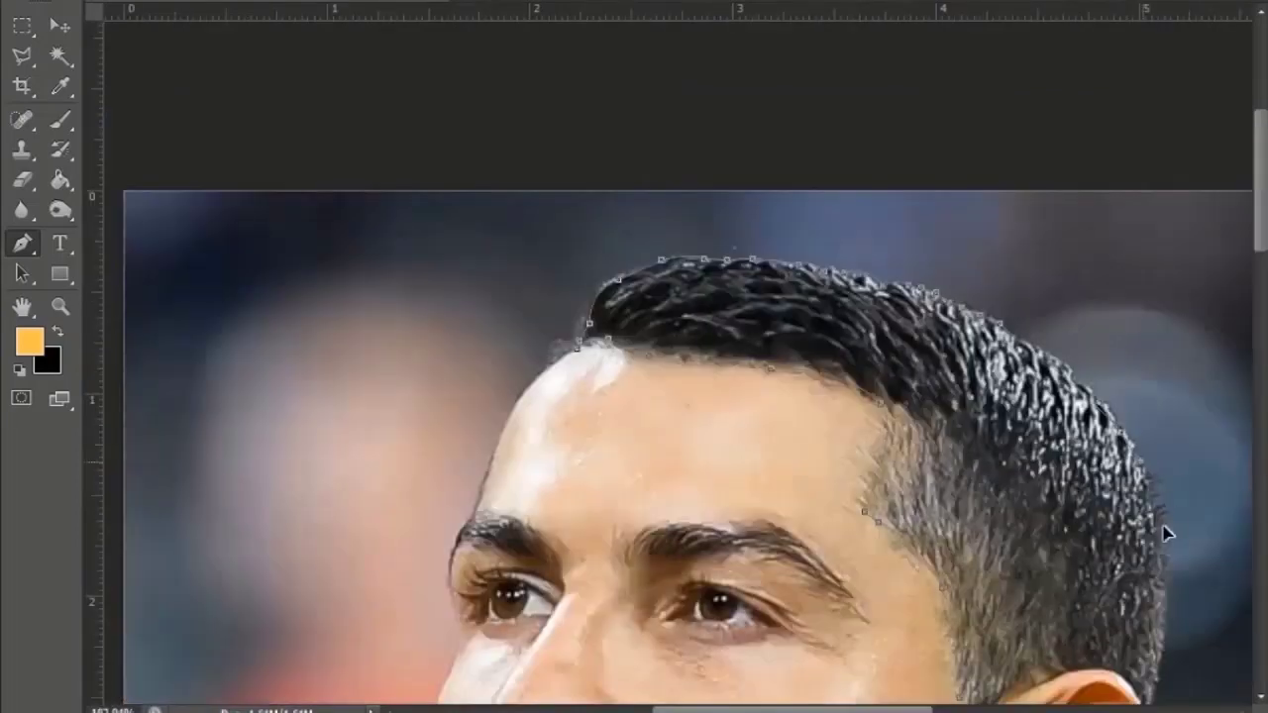
alt+click(1121, 433)
scroll(1161, 560, down, 1)
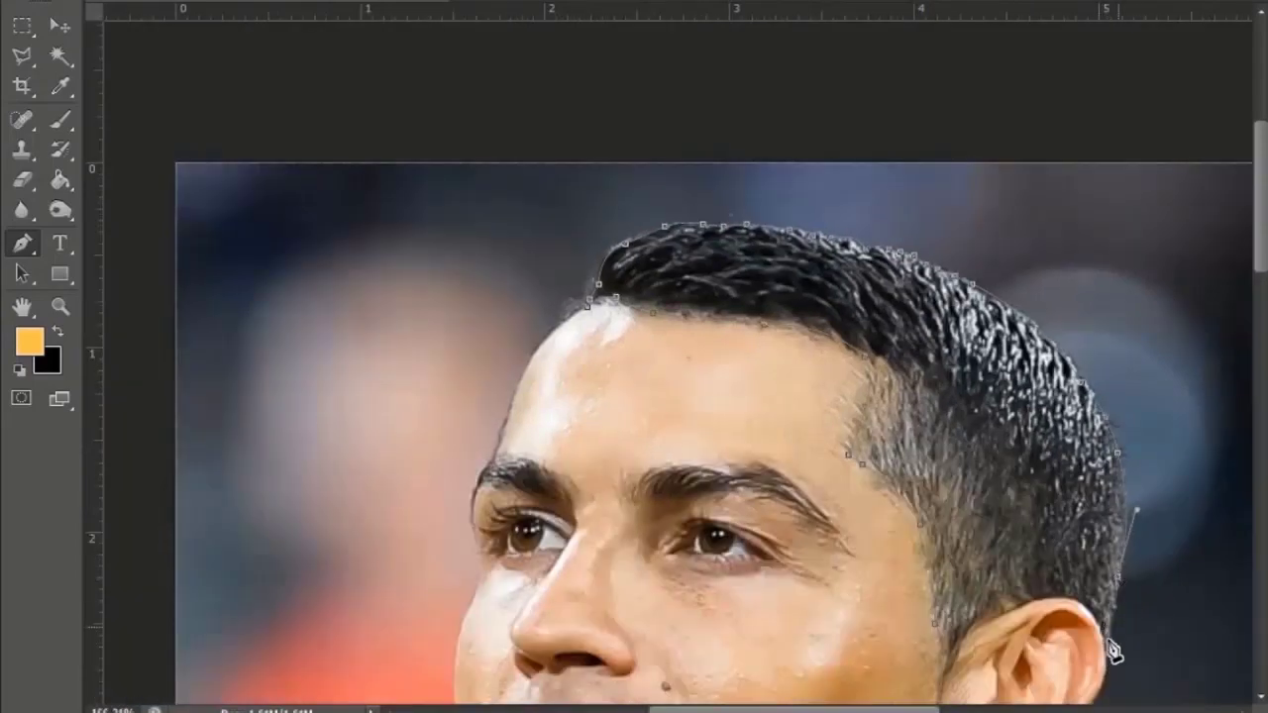
scroll(1124, 600, down, 2)
scroll(1045, 664, up, 3)
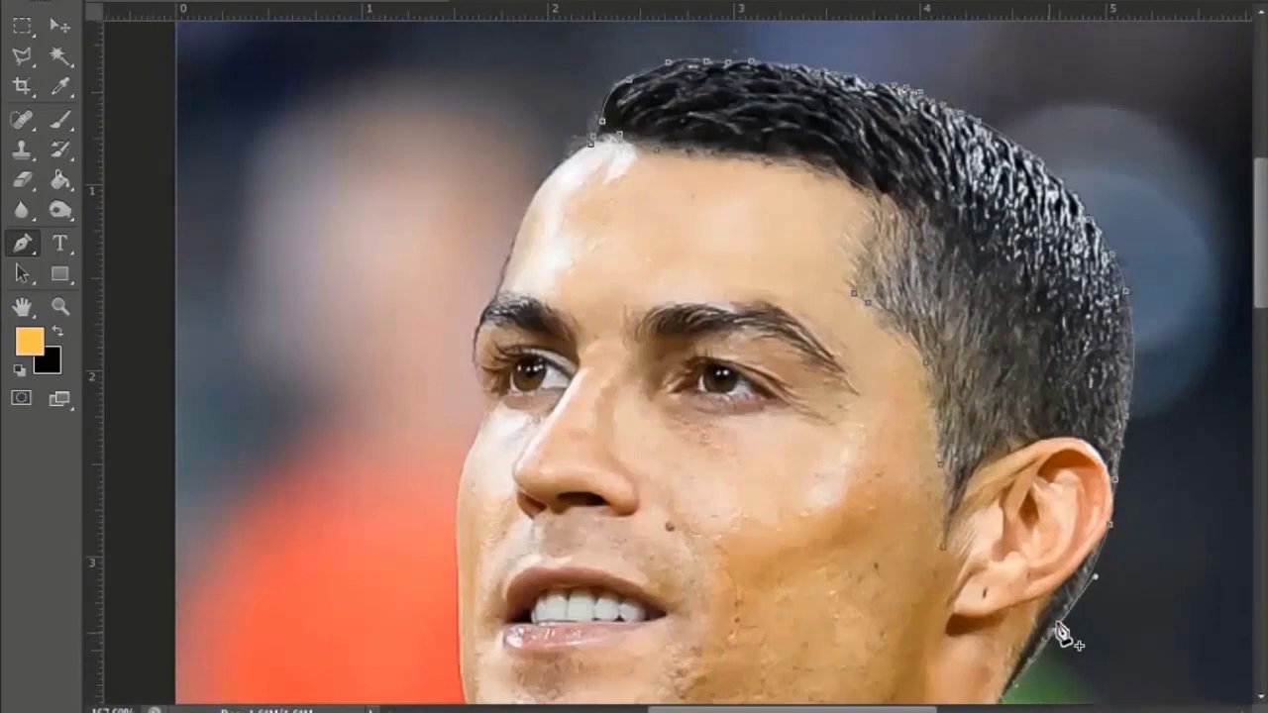
Round the hair's lowest tip at the nape and trace its inner edge back up to the ear.
scroll(1060, 627, up, 2)
click(982, 600)
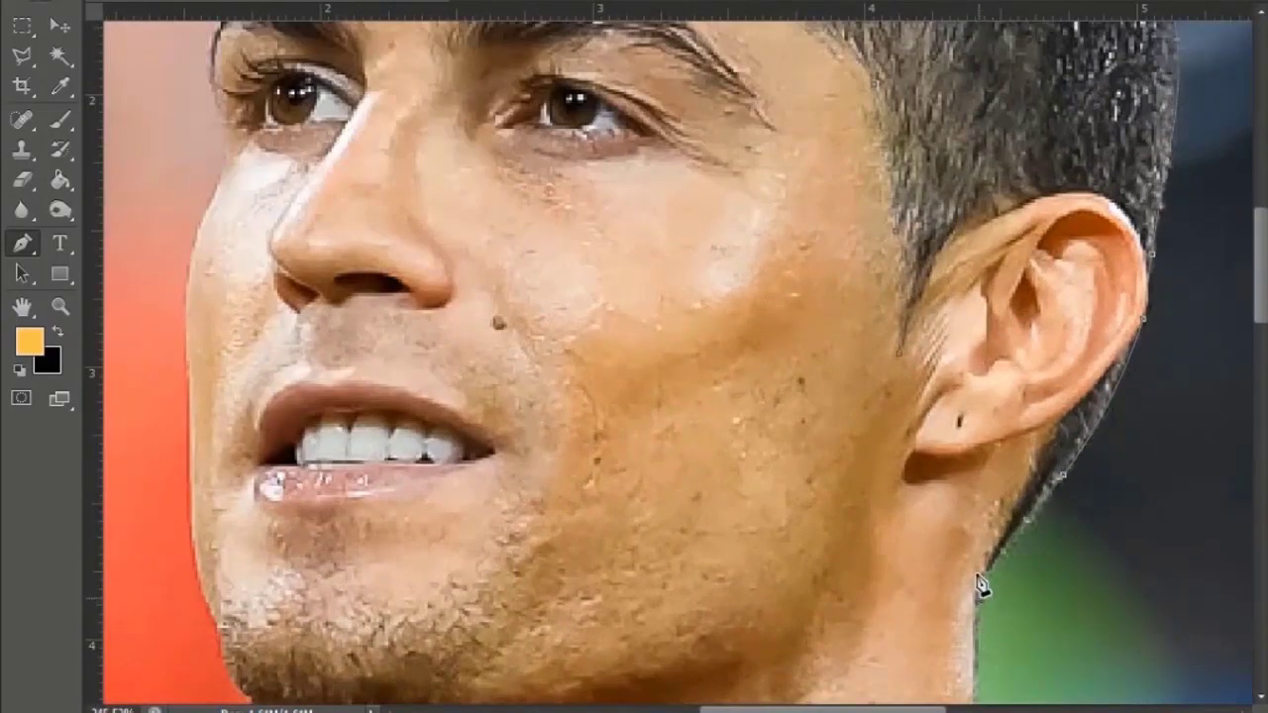
click(983, 576)
click(1016, 512)
click(1056, 430)
drag(1104, 381, 1118, 366)
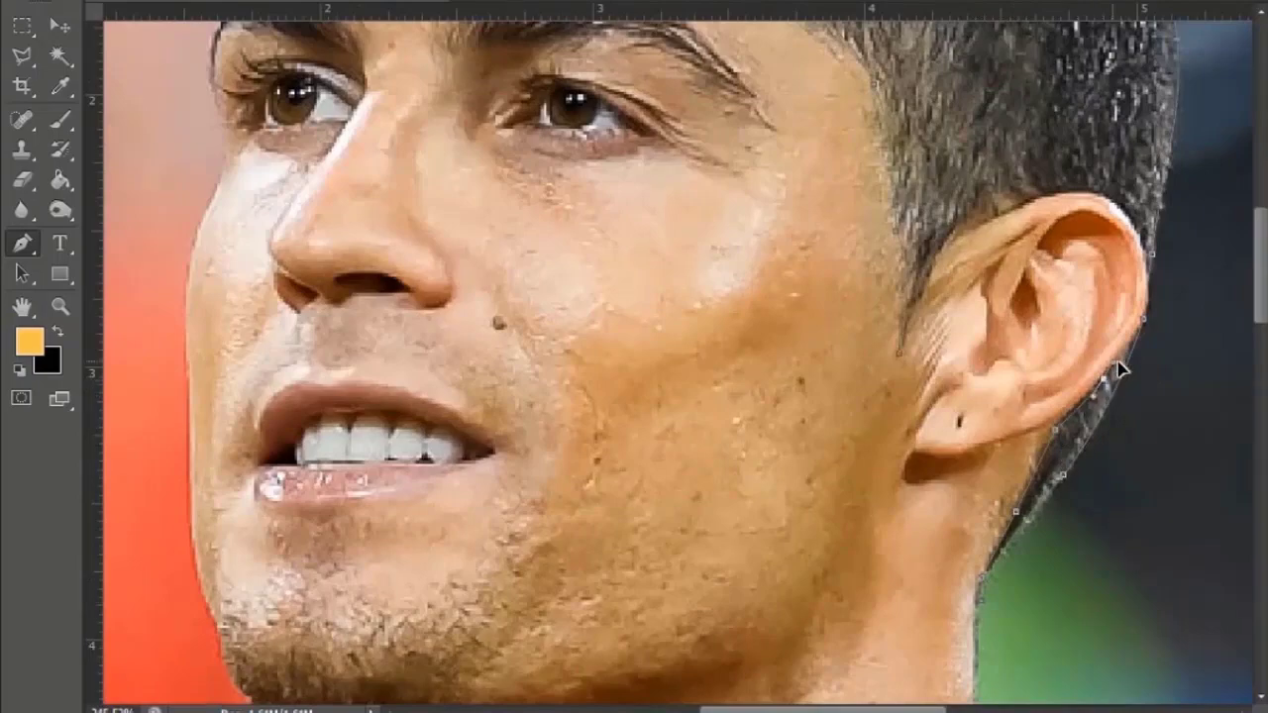
Trace the path over the outer rim of the ear and close it at the tip of the sideburn.
scroll(1174, 302, up, 2)
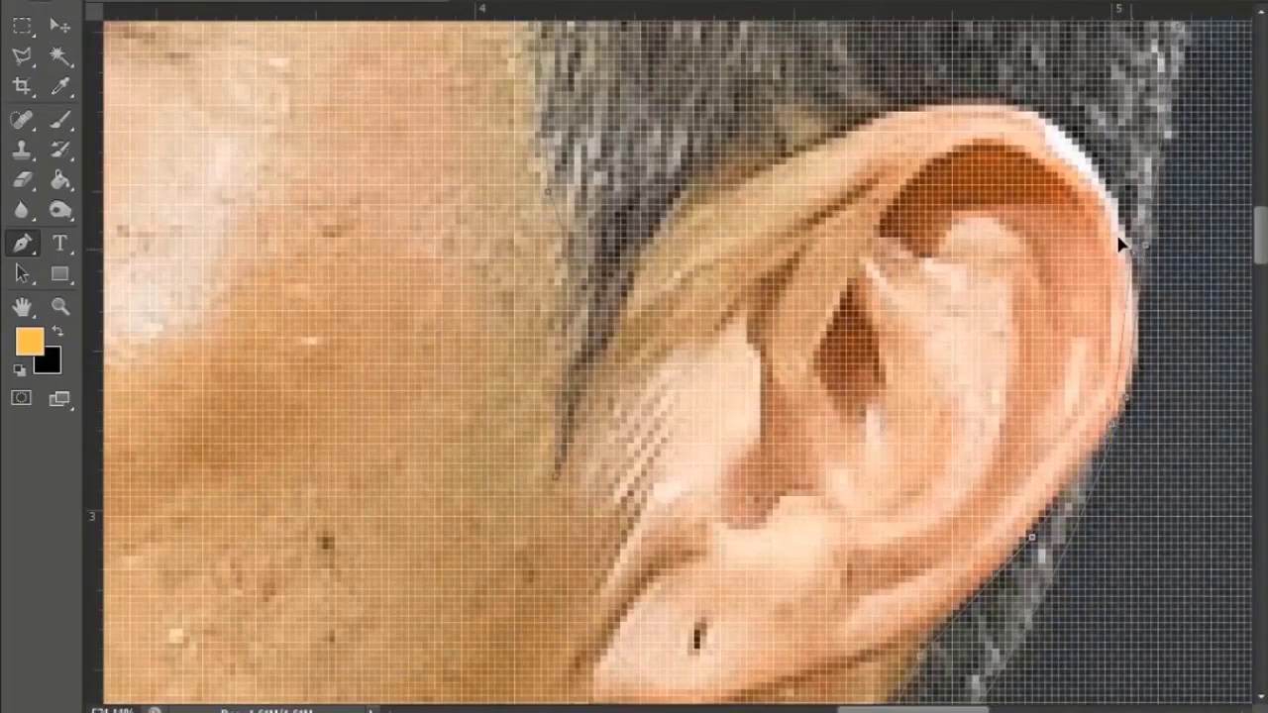
scroll(1124, 188, down, 1)
drag(1041, 173, 962, 175)
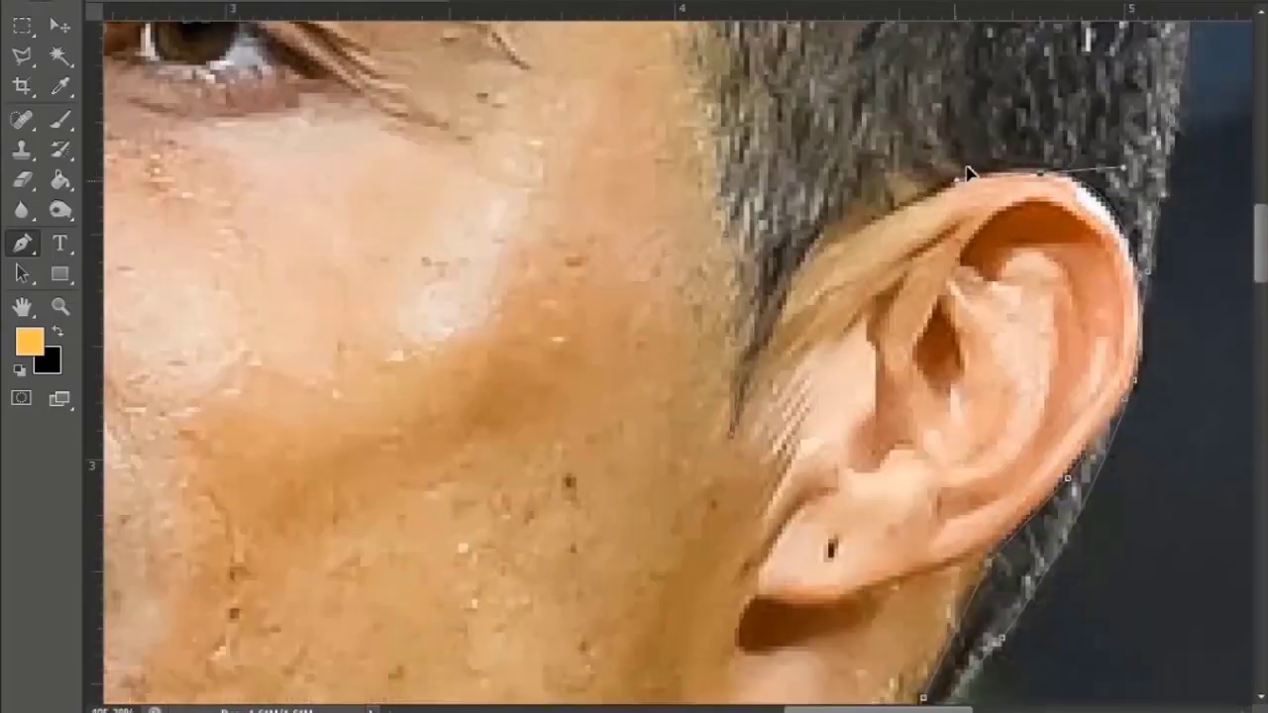
drag(875, 226, 814, 285)
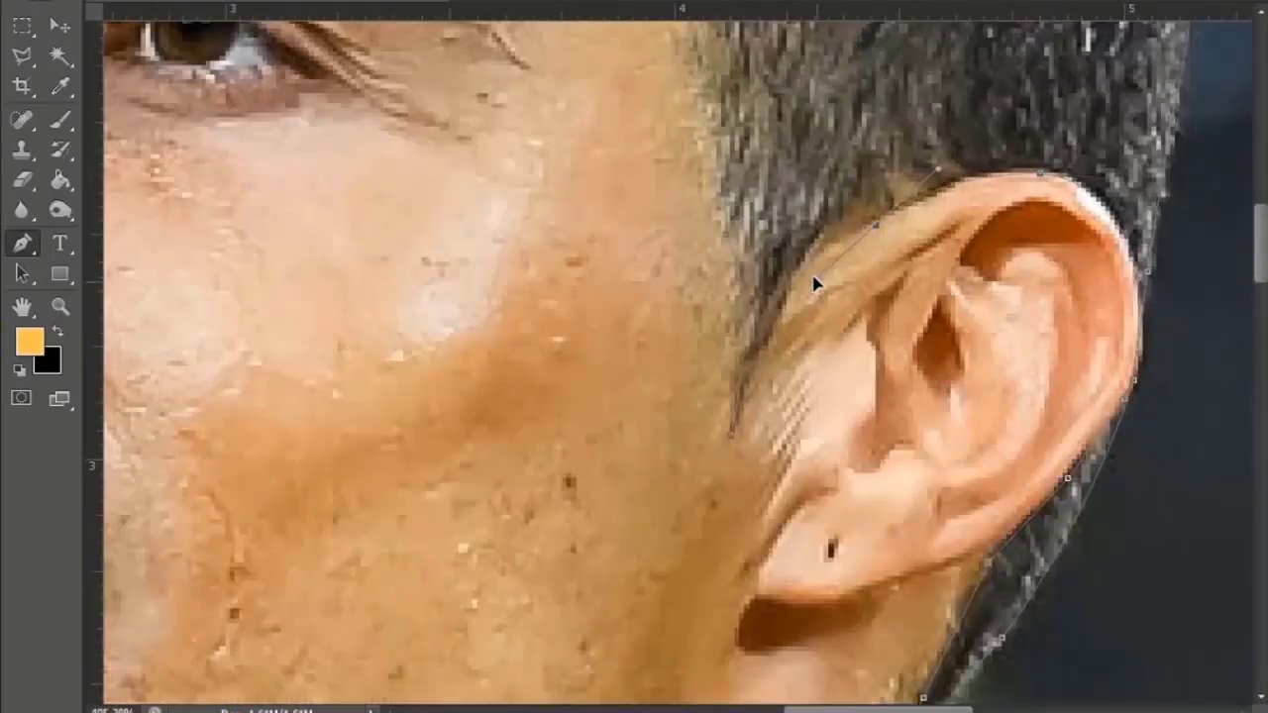
alt+click(876, 226)
drag(767, 337, 731, 433)
alt+click(768, 337)
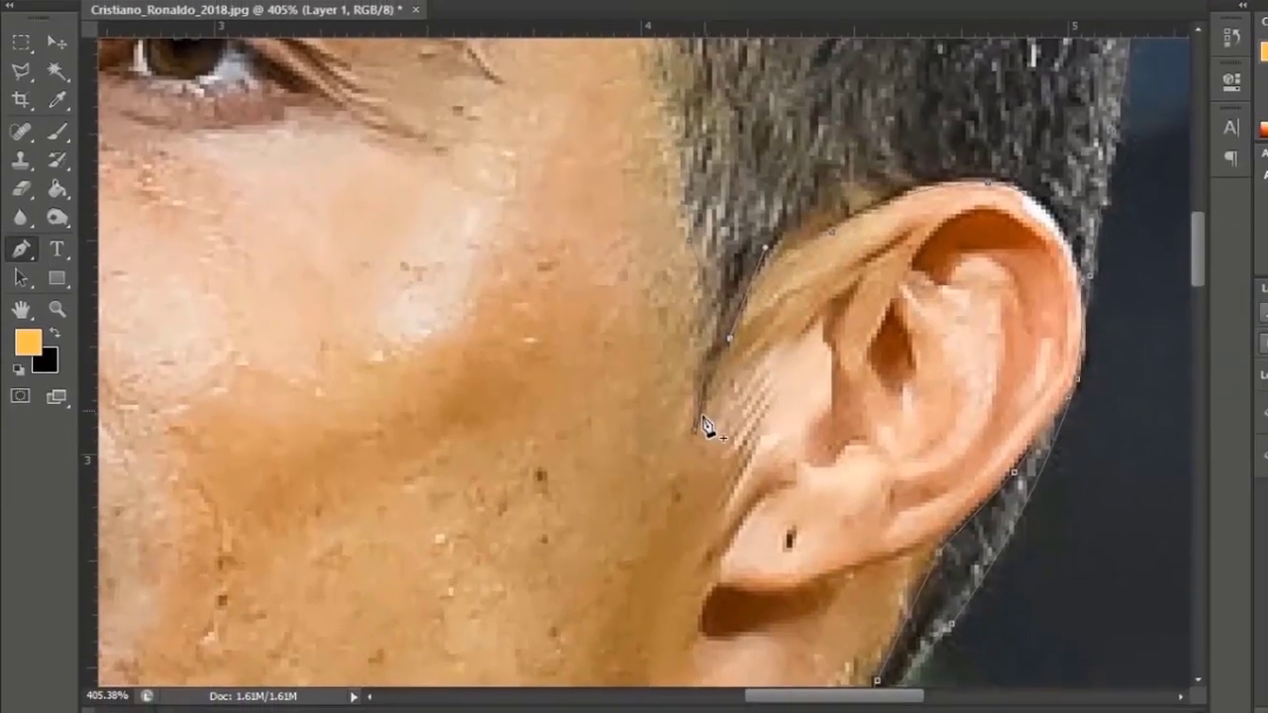
click(732, 434)
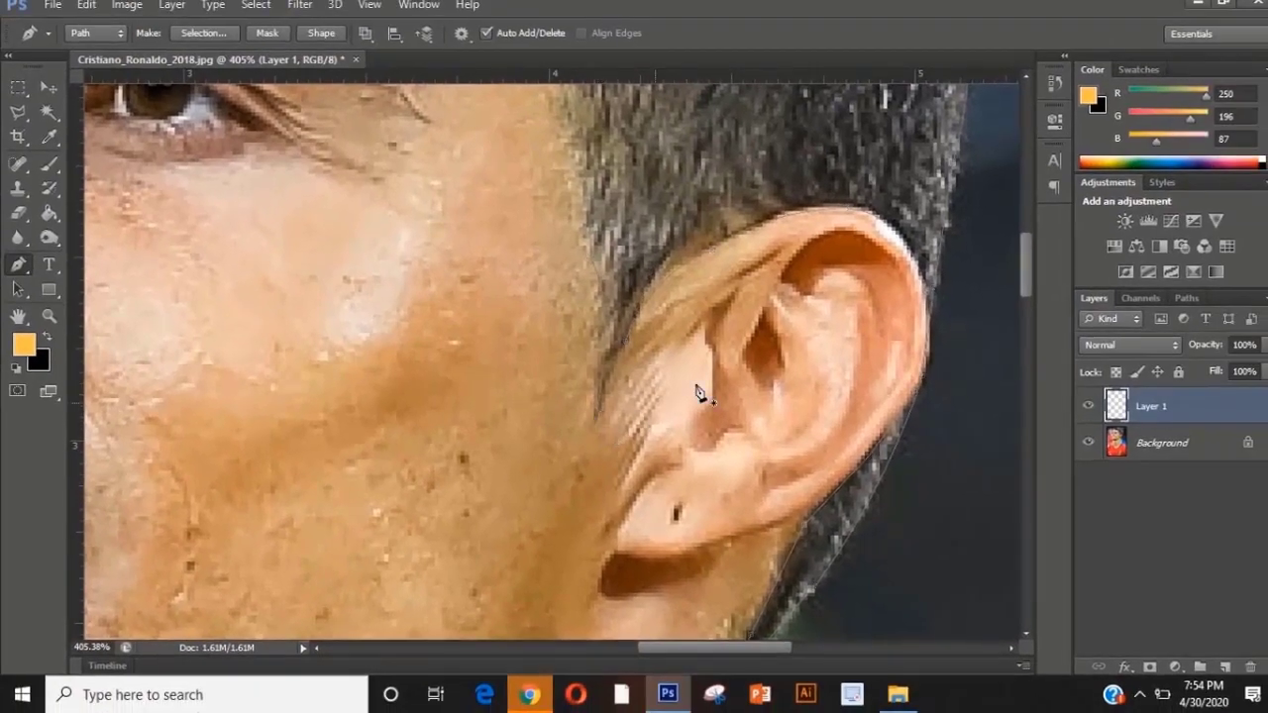
Reduce the size of the hard round brush for outlining the hair.
scroll(698, 393, down, 5)
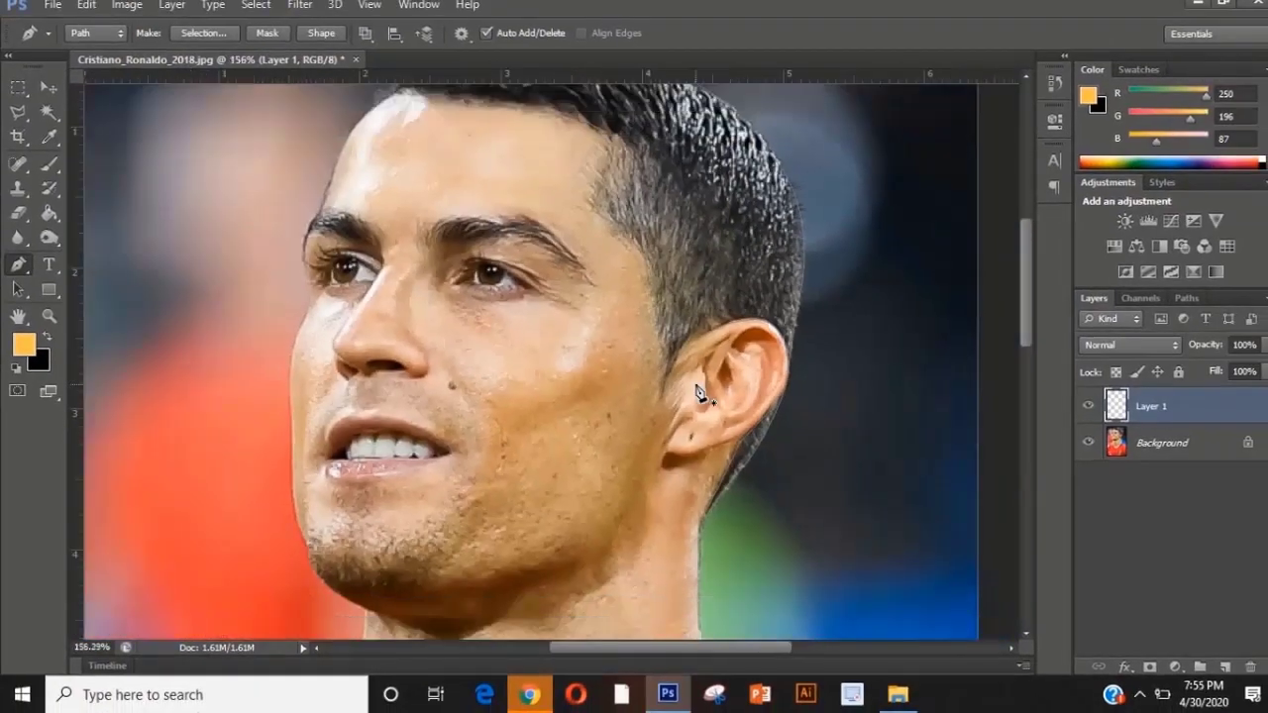
click(51, 167)
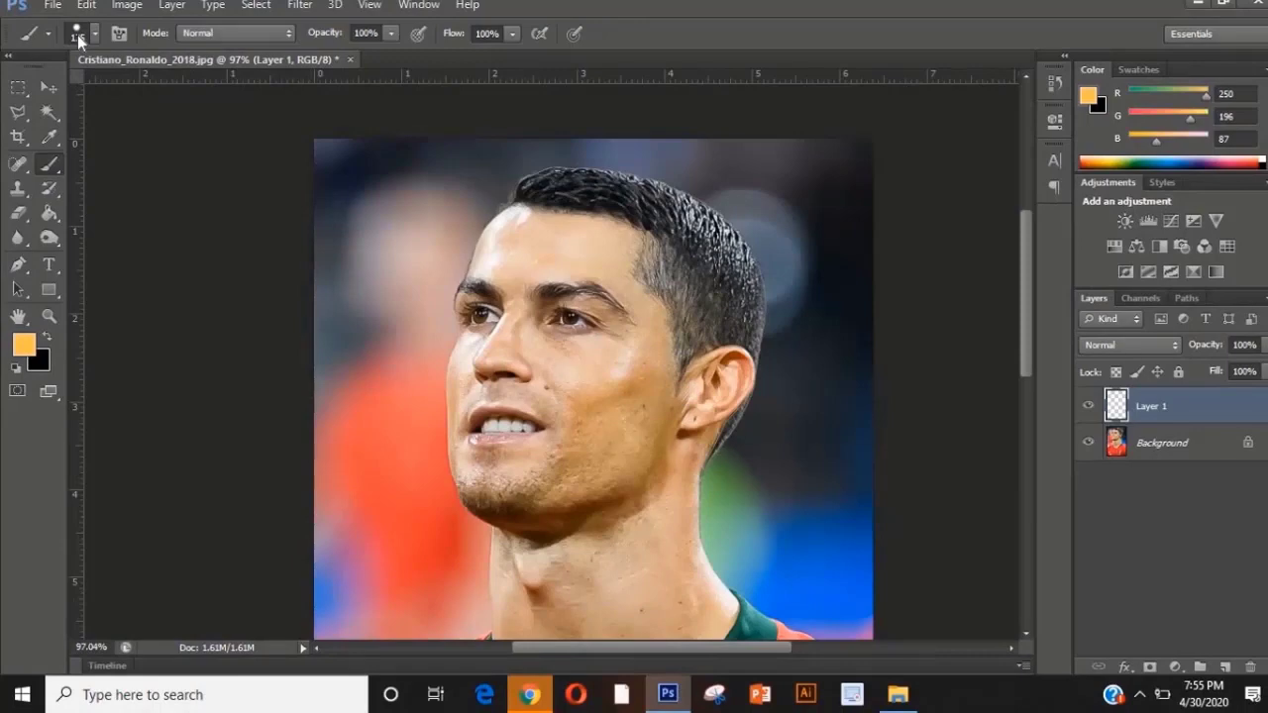
click(78, 35)
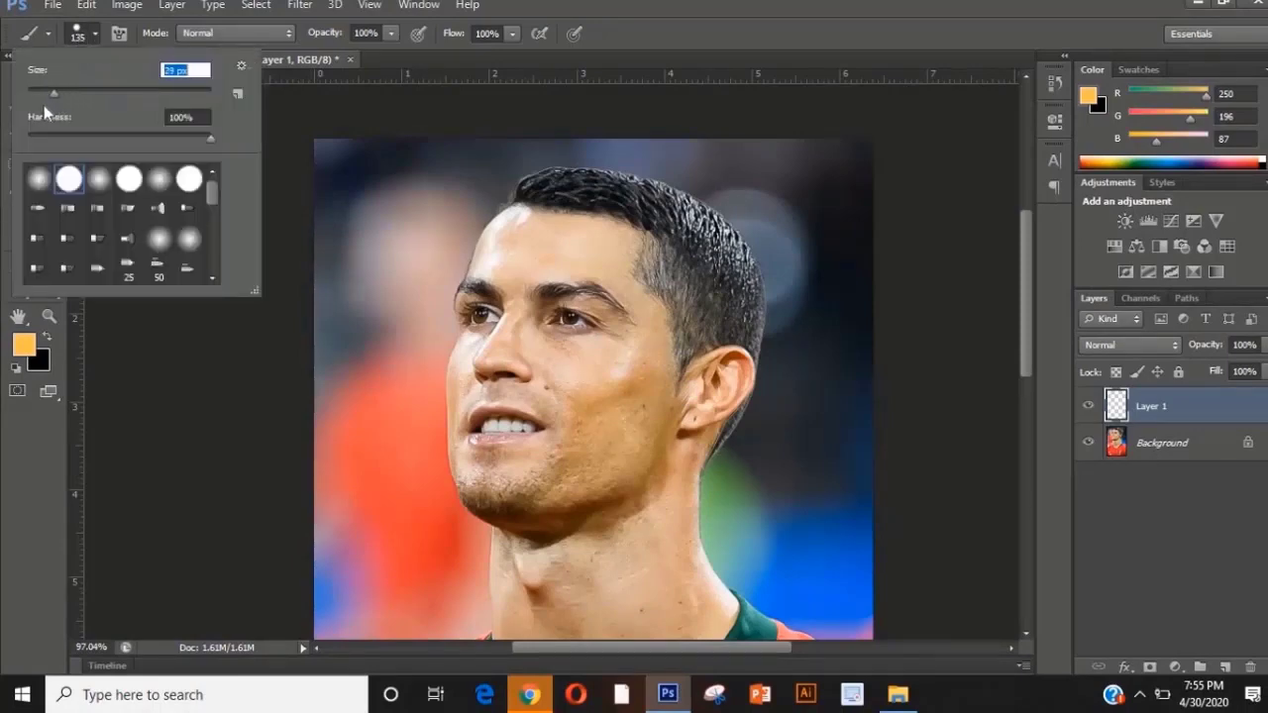
drag(43, 105, 36, 105)
key(Return)
Stroke the closed hair path in black with the Brush, leaving Simulate Pressure off.
click(17, 264)
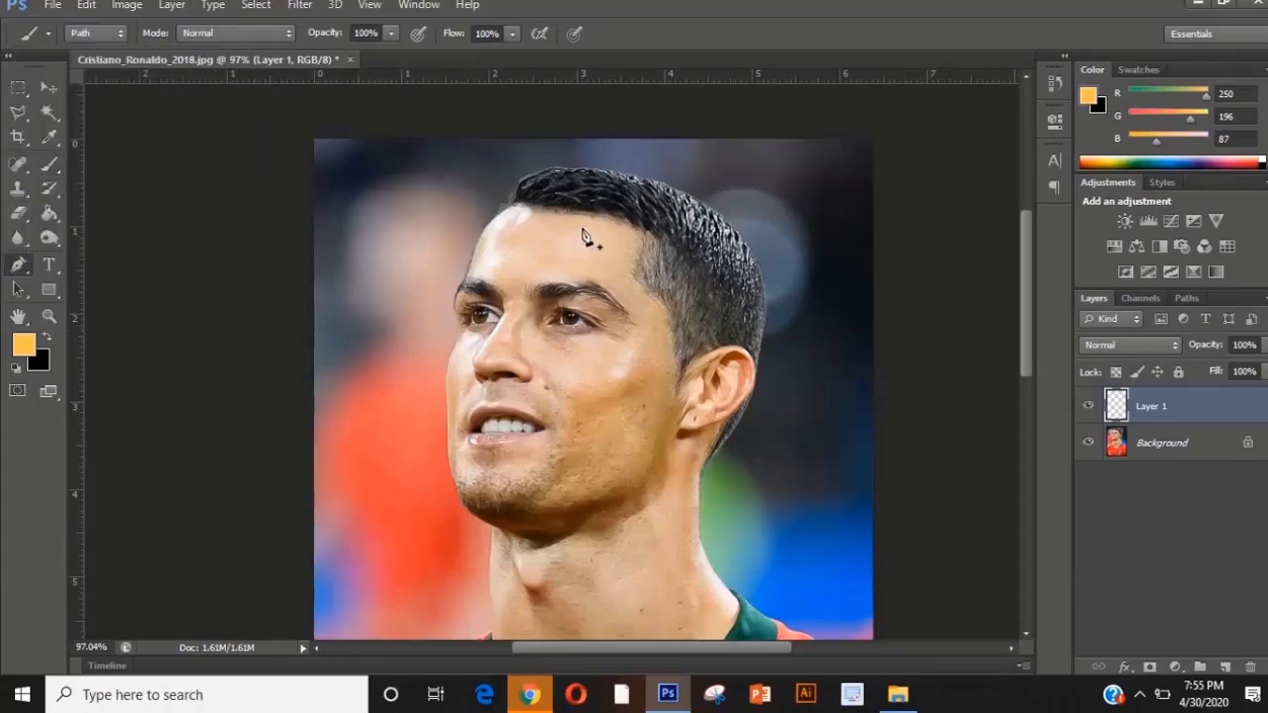
right_click(641, 257)
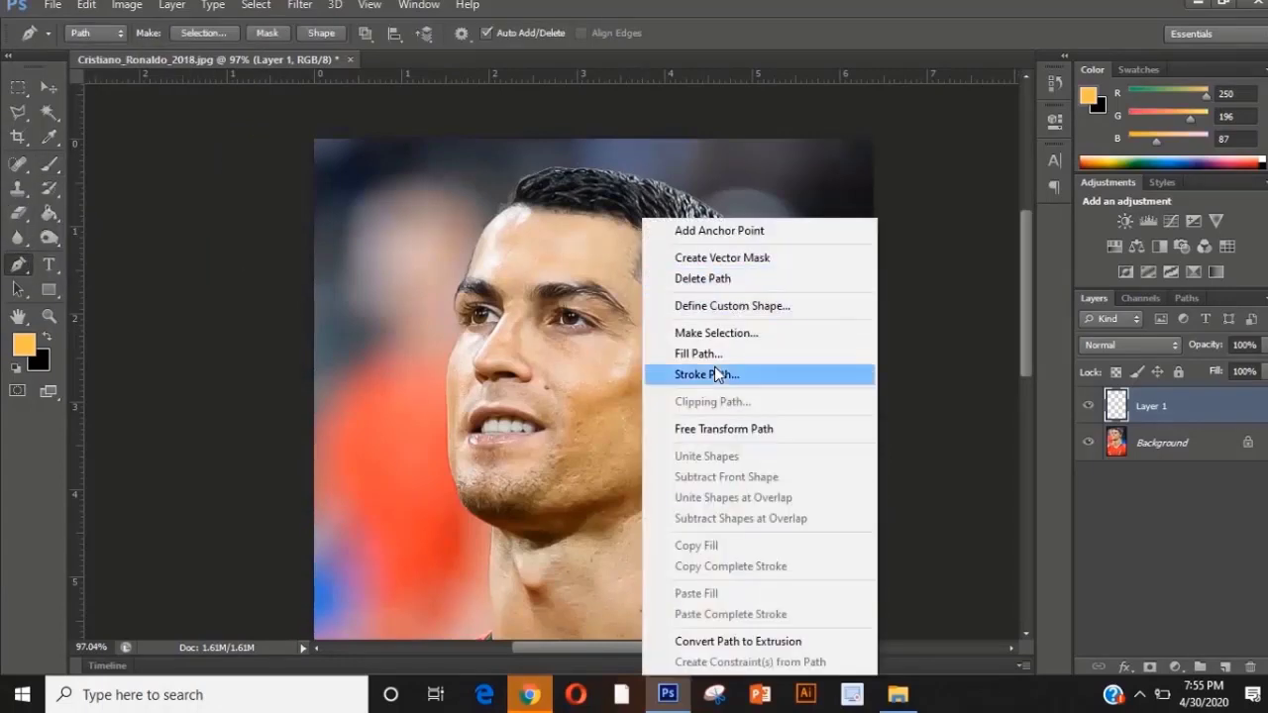
click(715, 373)
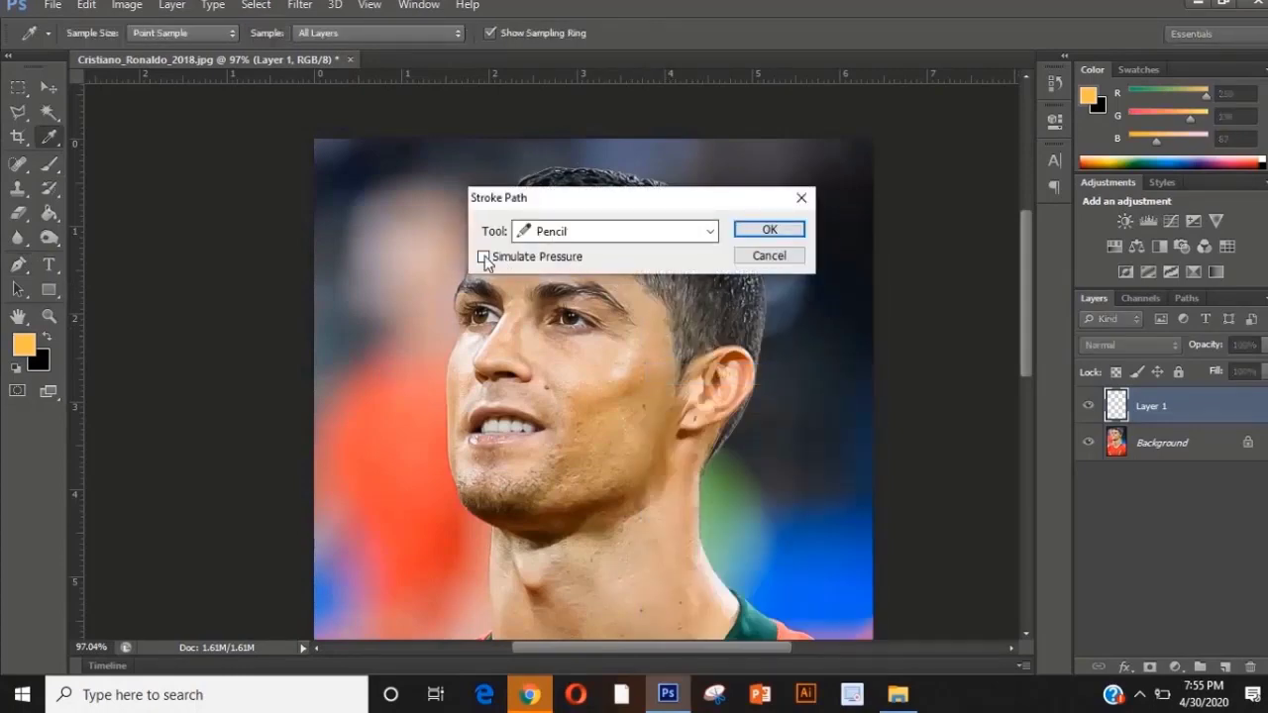
click(770, 230)
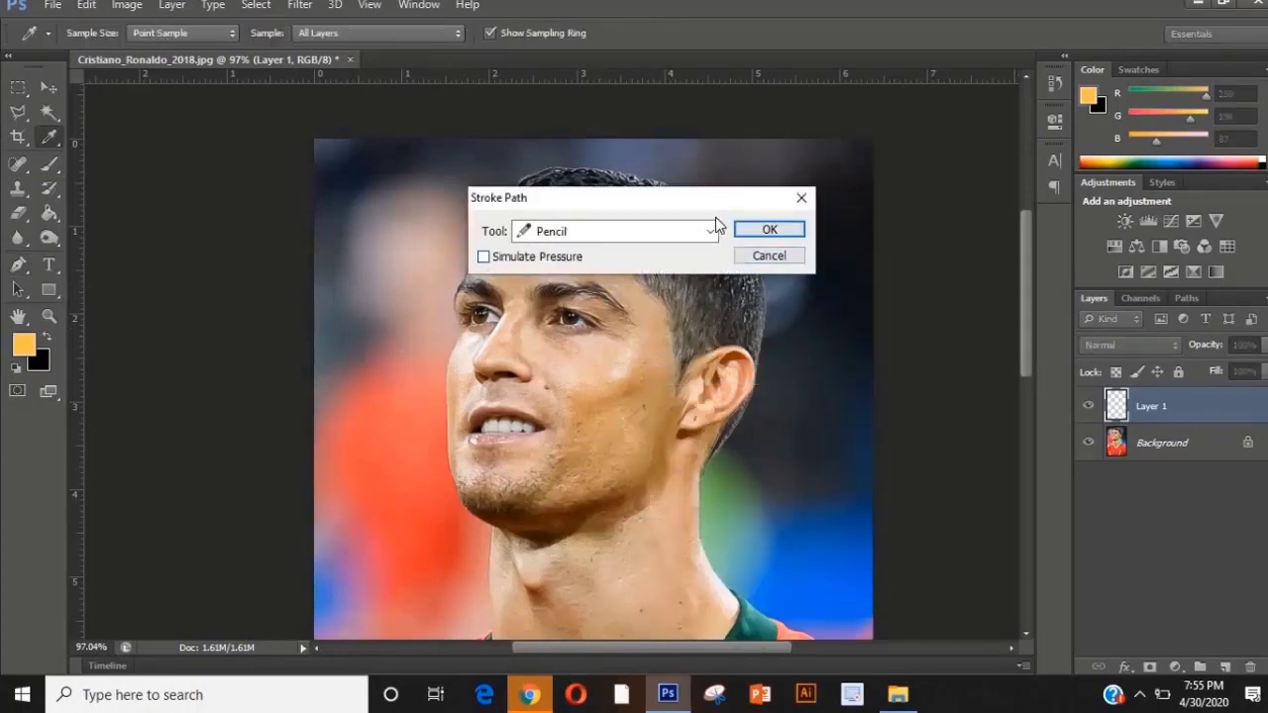
click(712, 230)
click(570, 269)
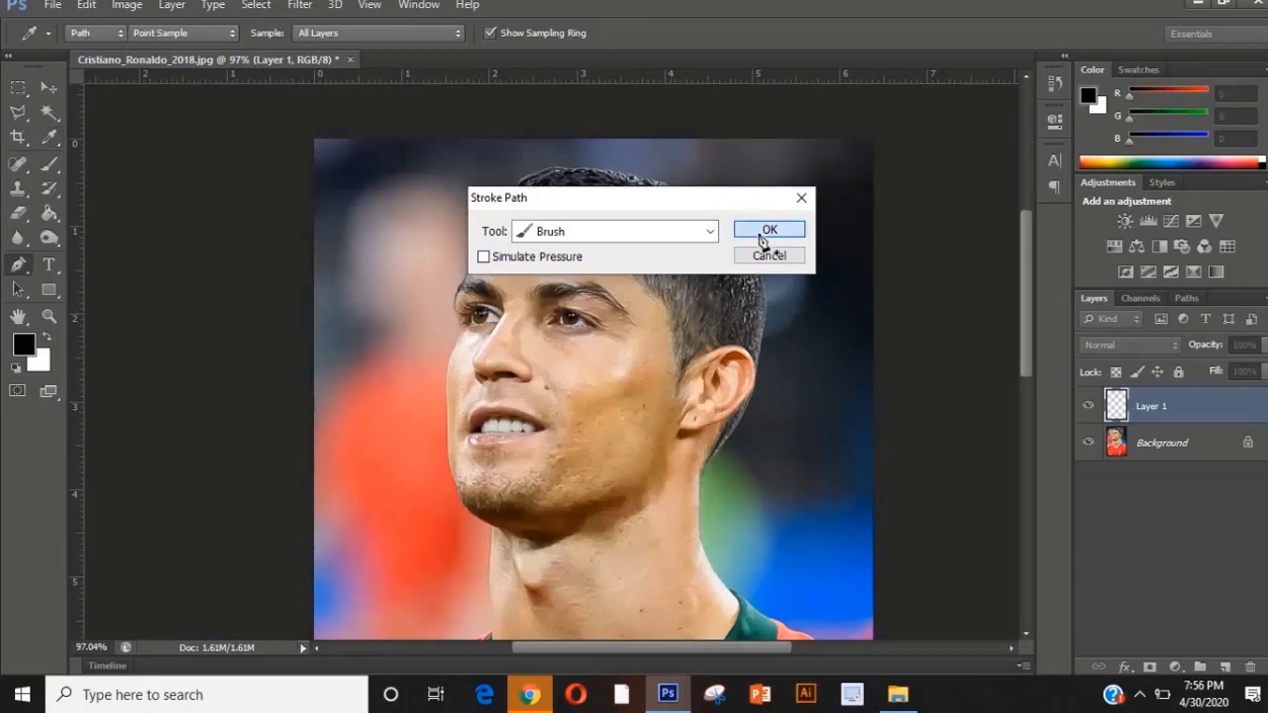
click(762, 238)
scroll(678, 361, down, 3)
scroll(560, 112, up, 3)
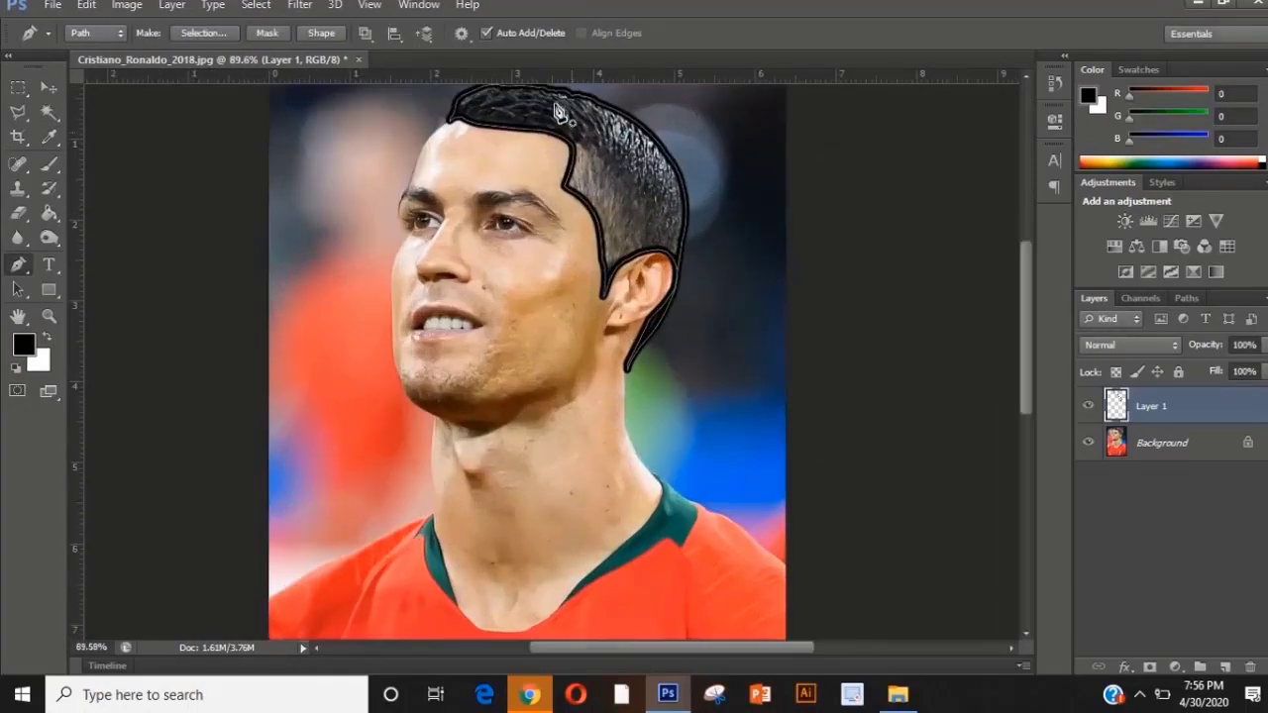
scroll(679, 249, up, 2)
scroll(684, 255, down, 3)
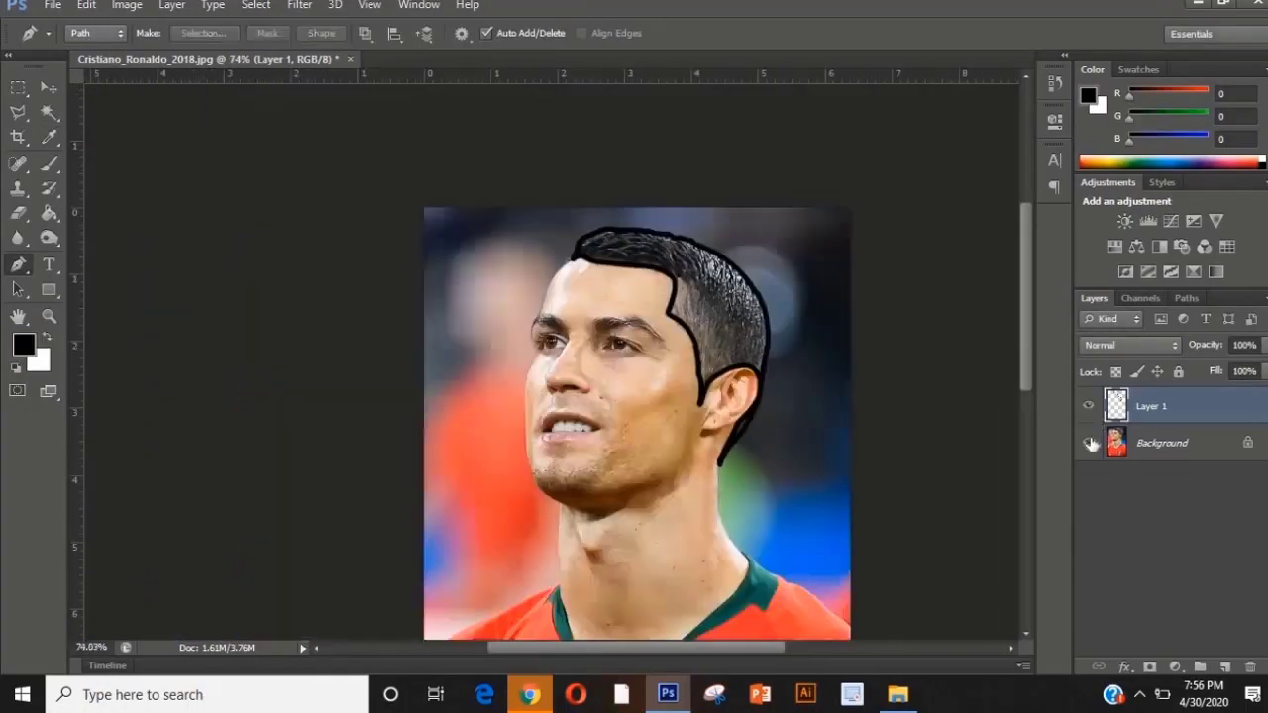
click(1091, 444)
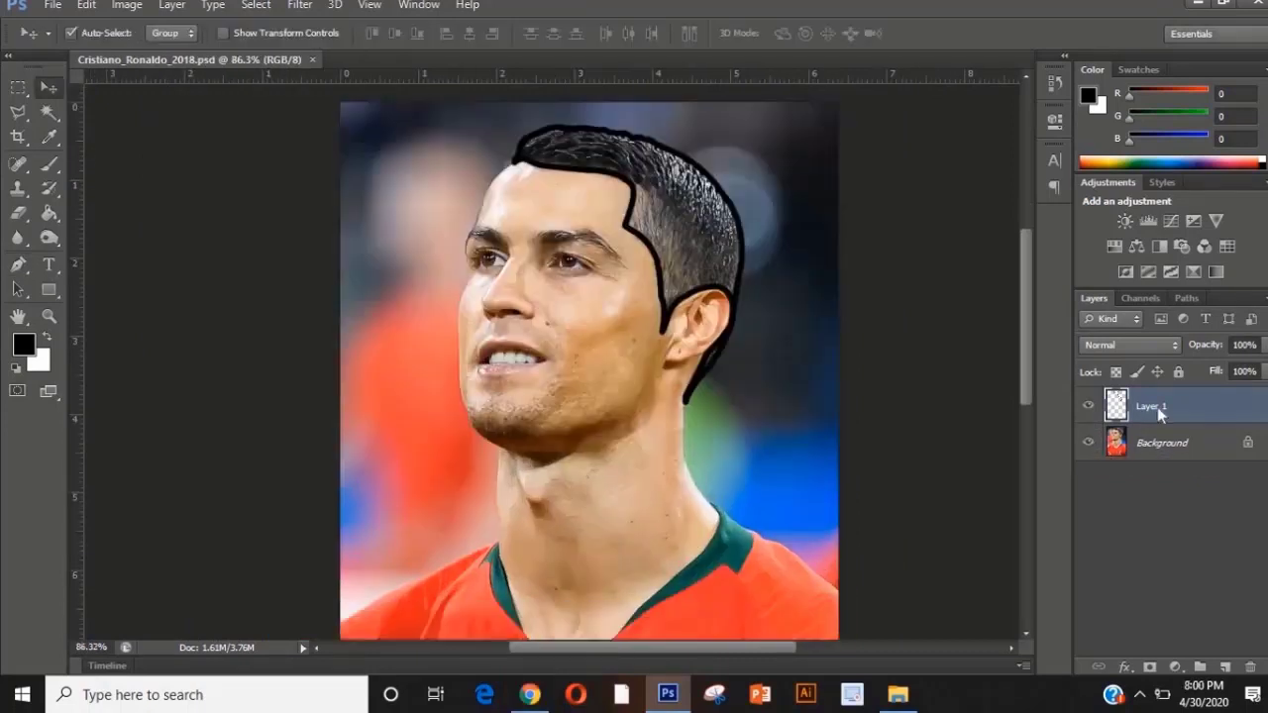
Rename the layer holding the hair stroke as hair outline.
double_click(1152, 407)
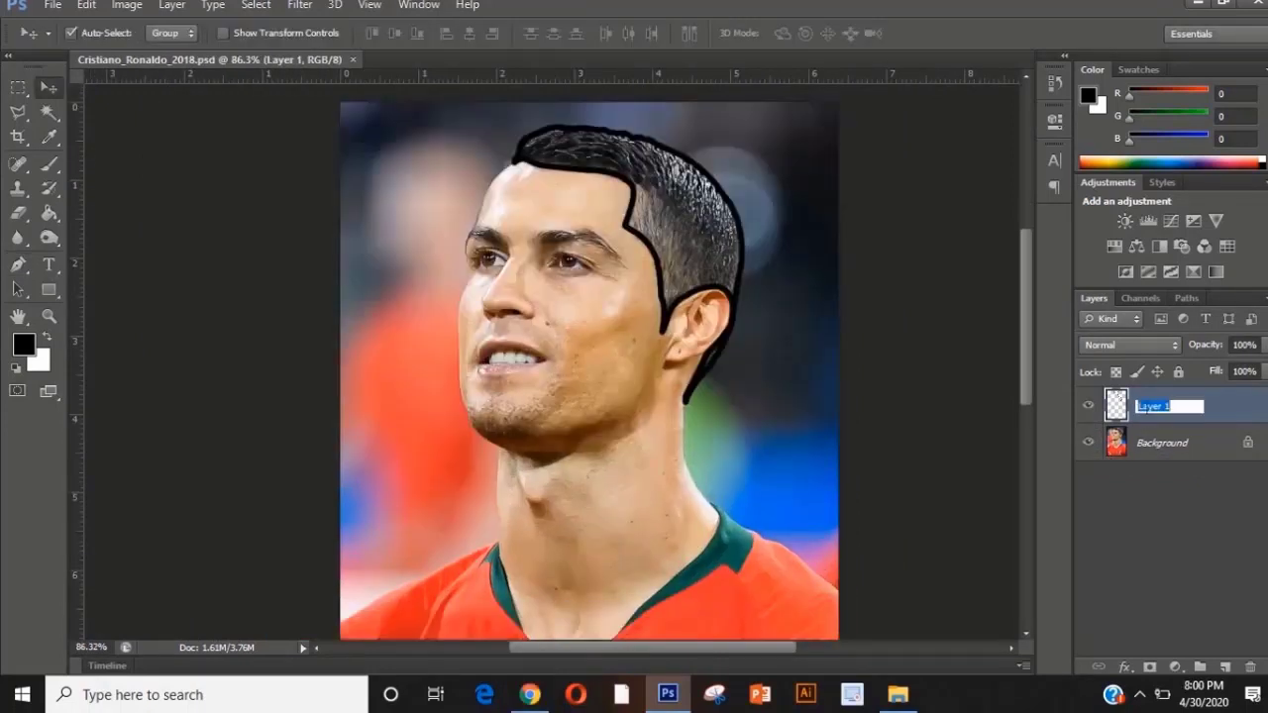
text(hair outline)
key(Return)
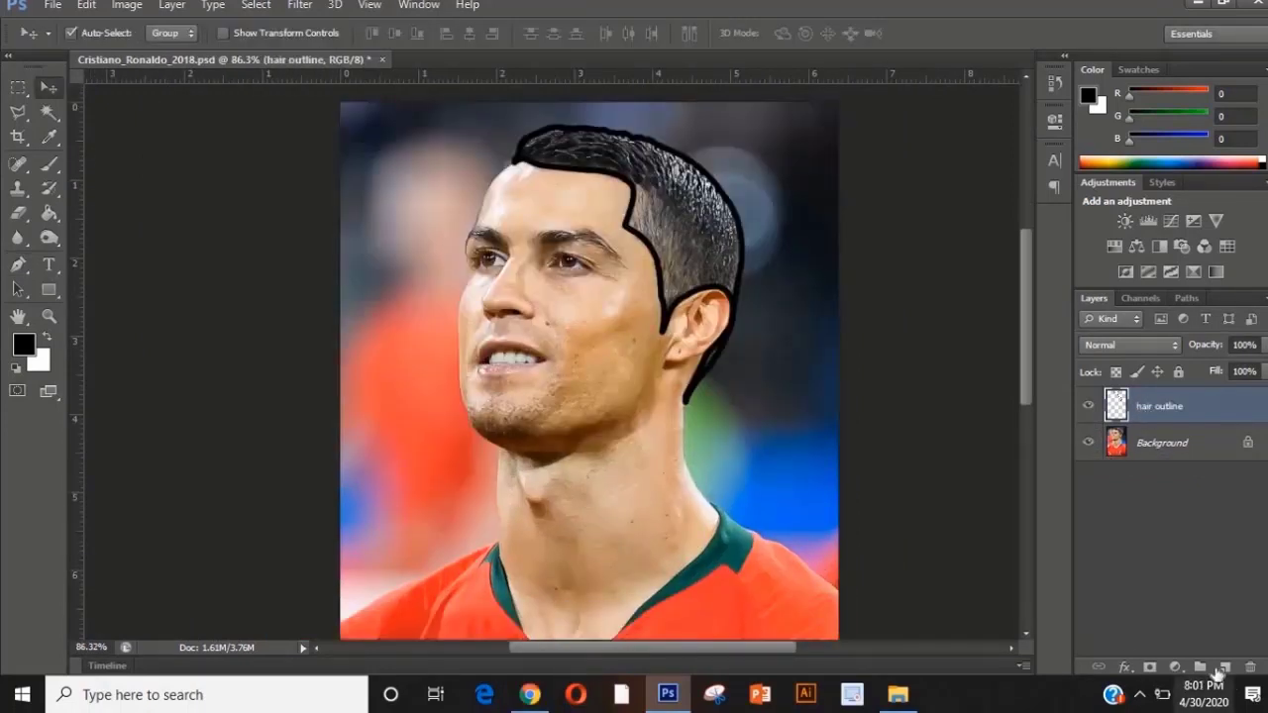
Add a new layer above the hair outline and name it face outline.
click(1224, 666)
double_click(1152, 406)
text(face out)
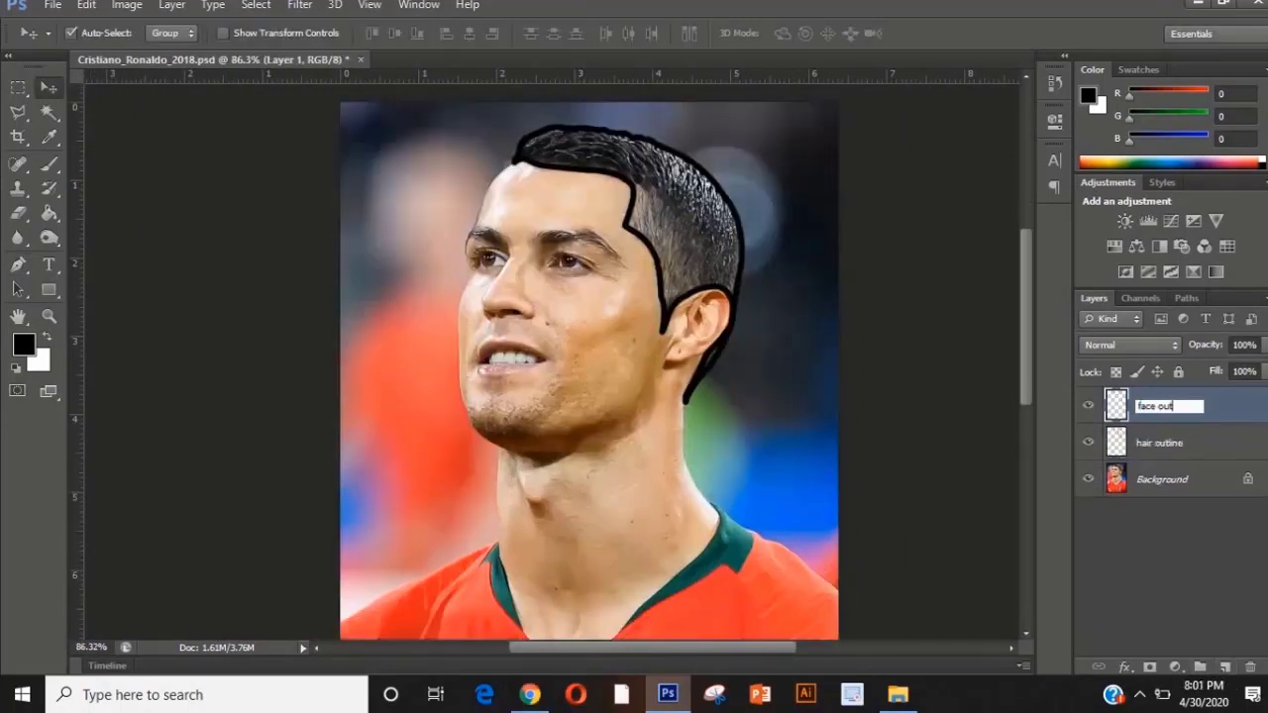
text(line)
key(Return)
Trace the face's outer edge with the Pen tool from the front hairline past the forehead, brow and eye to the upper cheek.
click(18, 113)
click(18, 264)
scroll(680, 360, up, 8)
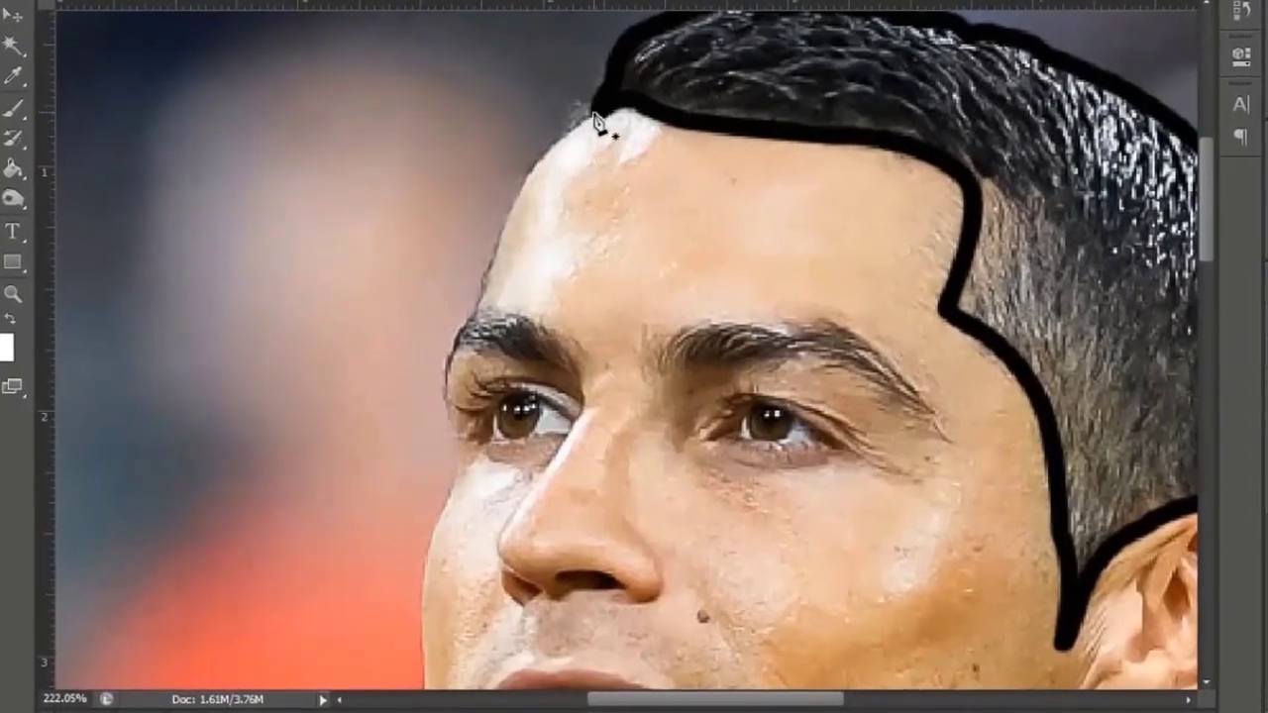
click(593, 115)
drag(487, 272, 453, 396)
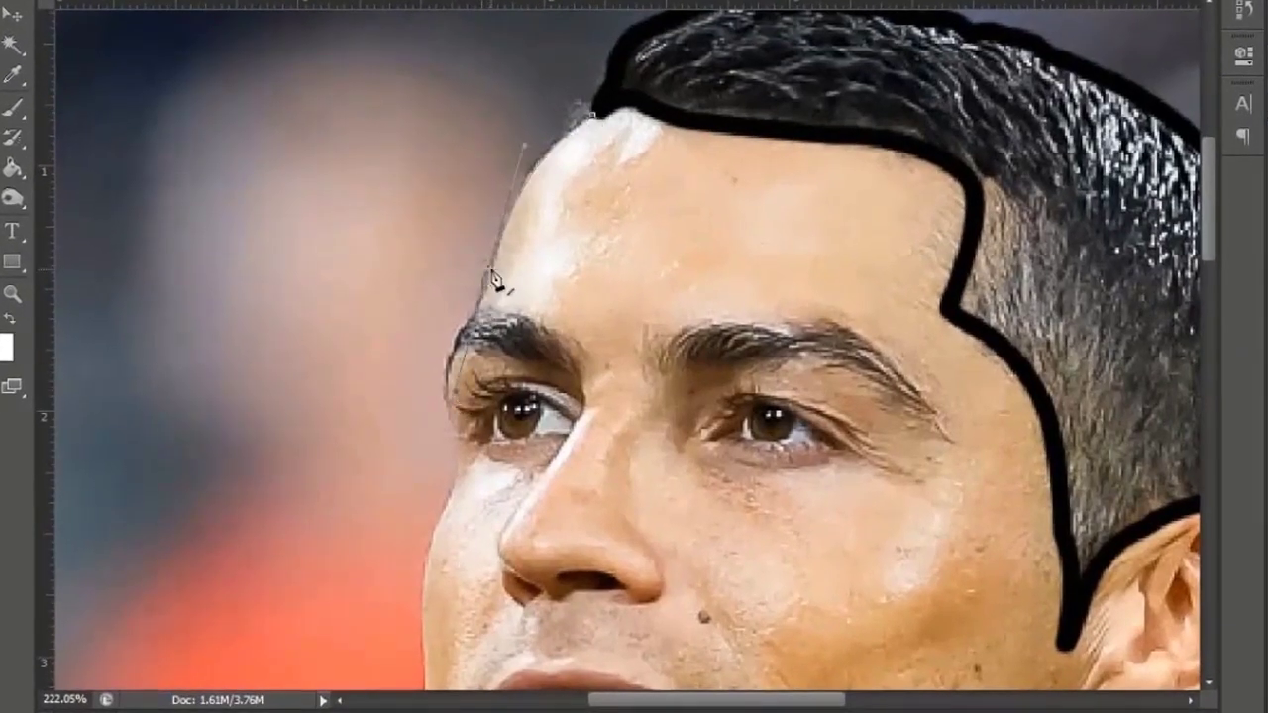
click(451, 325)
click(443, 392)
click(458, 433)
alt+click(453, 422)
drag(447, 496, 426, 529)
alt+click(449, 495)
Extend the face path down the far cheek and past the mouth to the side of the chin.
scroll(492, 335, down, 6)
scroll(396, 528, up, 7)
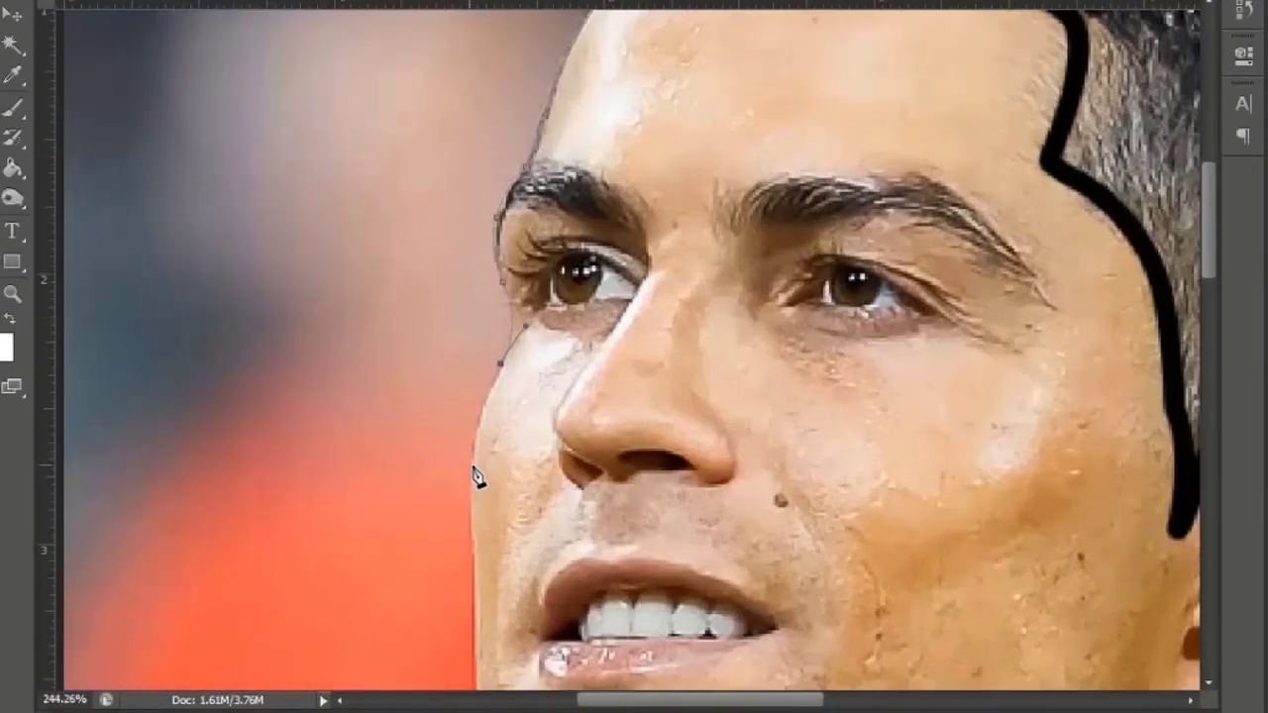
drag(473, 464, 488, 578)
alt+click(473, 464)
alt+click(485, 514)
scroll(486, 520, down, 1)
drag(492, 665, 550, 621)
alt+click(485, 560)
alt+click(506, 624)
Continue the face path under the chin and along the jawline toward the ear.
scroll(508, 624, down, 2)
scroll(514, 606, up, 3)
drag(715, 632, 879, 614)
click(815, 627)
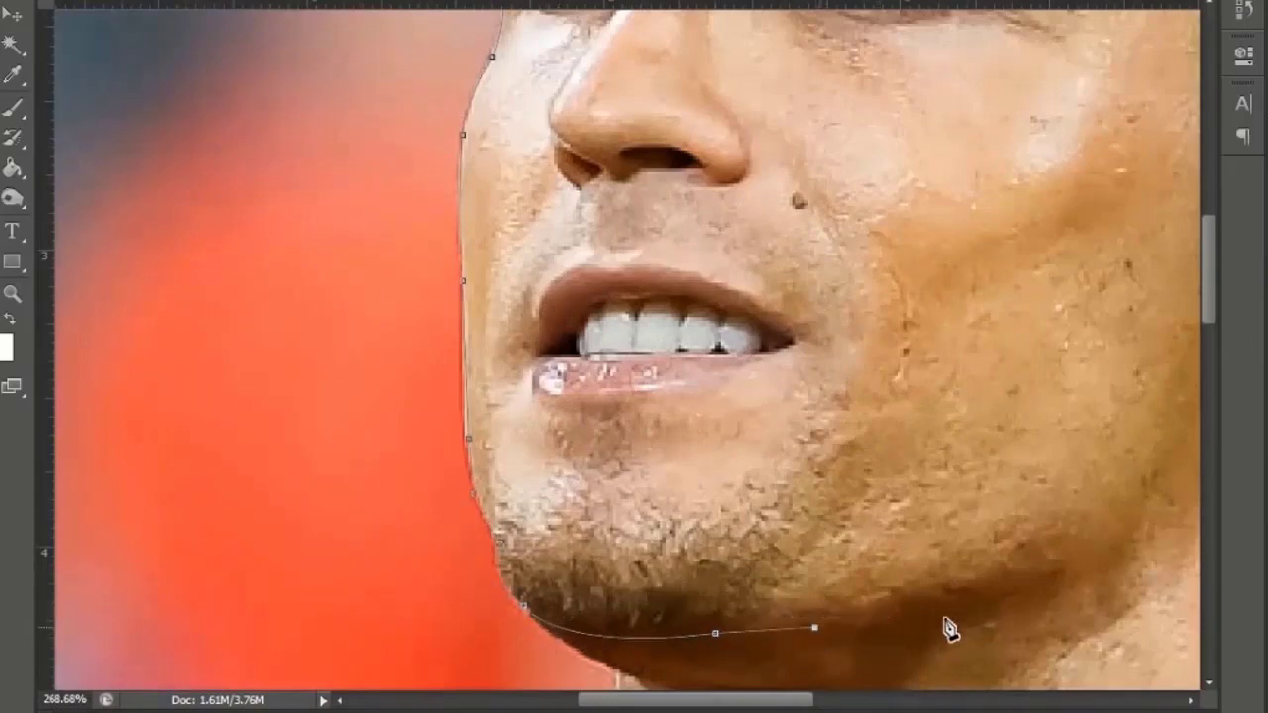
click(994, 581)
drag(1128, 554, 1140, 528)
alt+click(1132, 556)
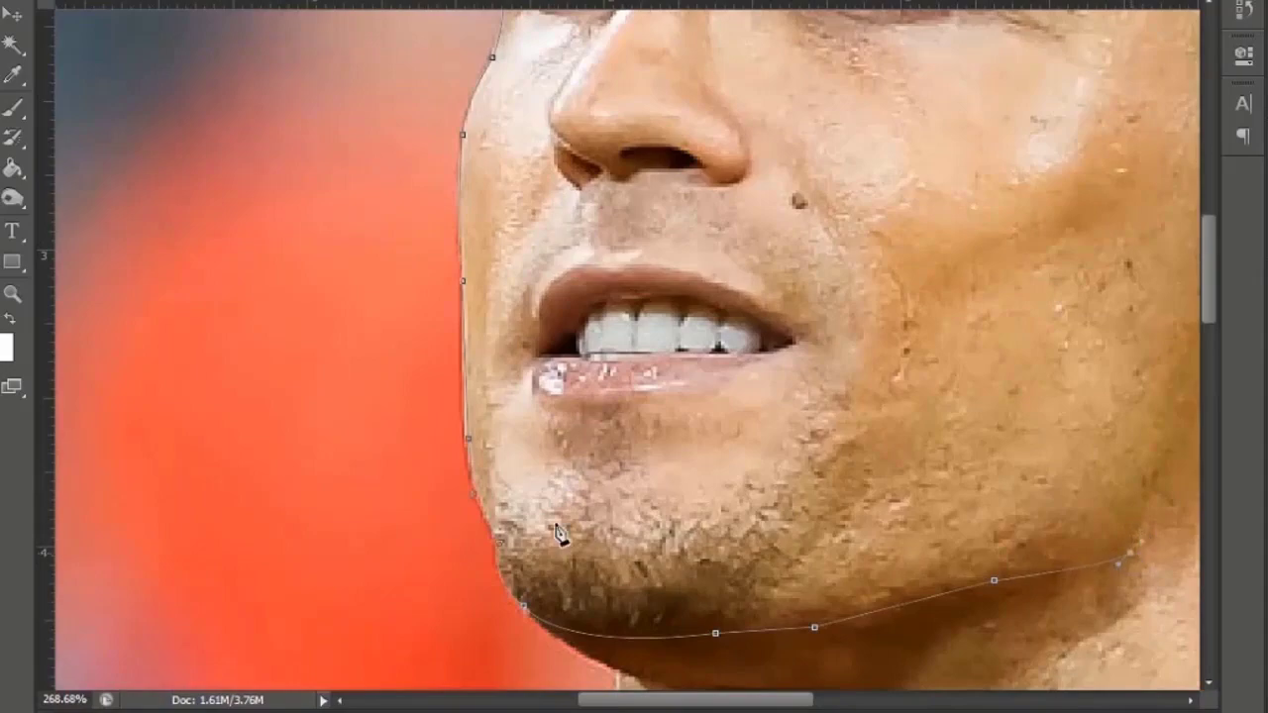
Carry the face path up the back of the jaw, past the earlobe, to the tip of the sideburn.
scroll(557, 527, down, 3)
scroll(966, 436, up, 2)
click(967, 450)
click(993, 402)
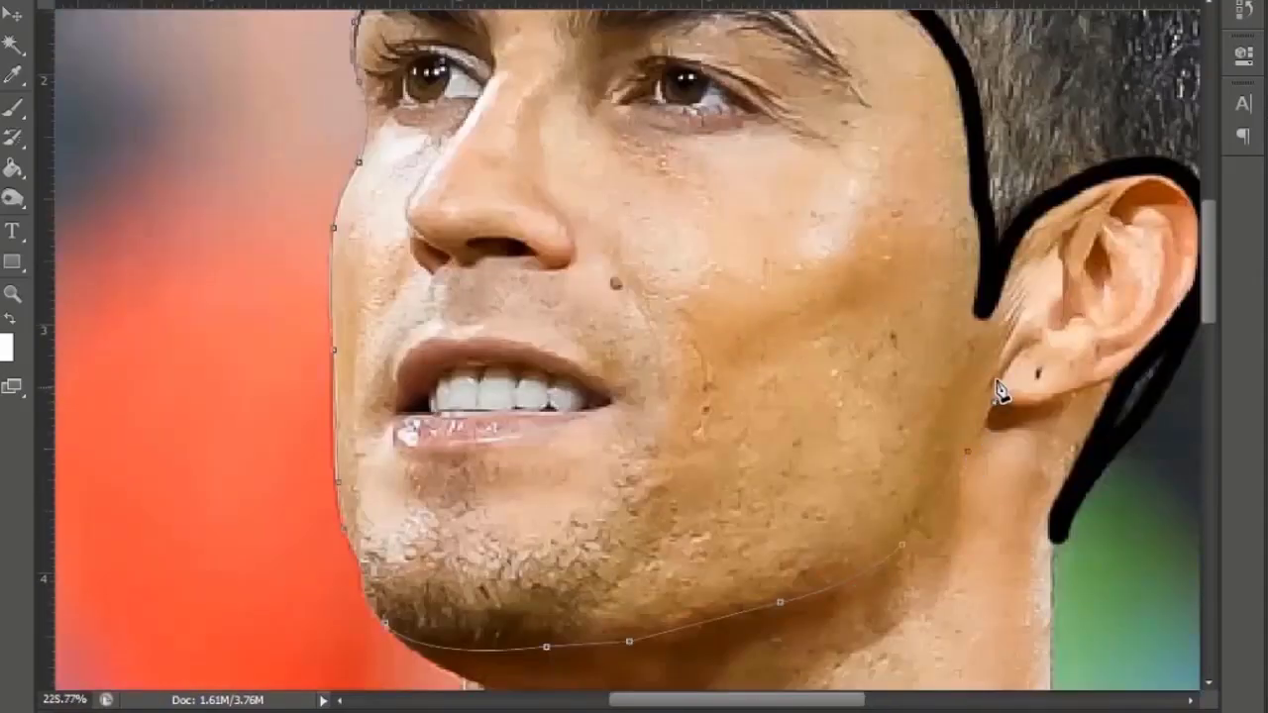
click(1005, 293)
Set the brush size to 4 px, stroke the face path with the Brush and dismiss the path.
scroll(1015, 486, down, 8)
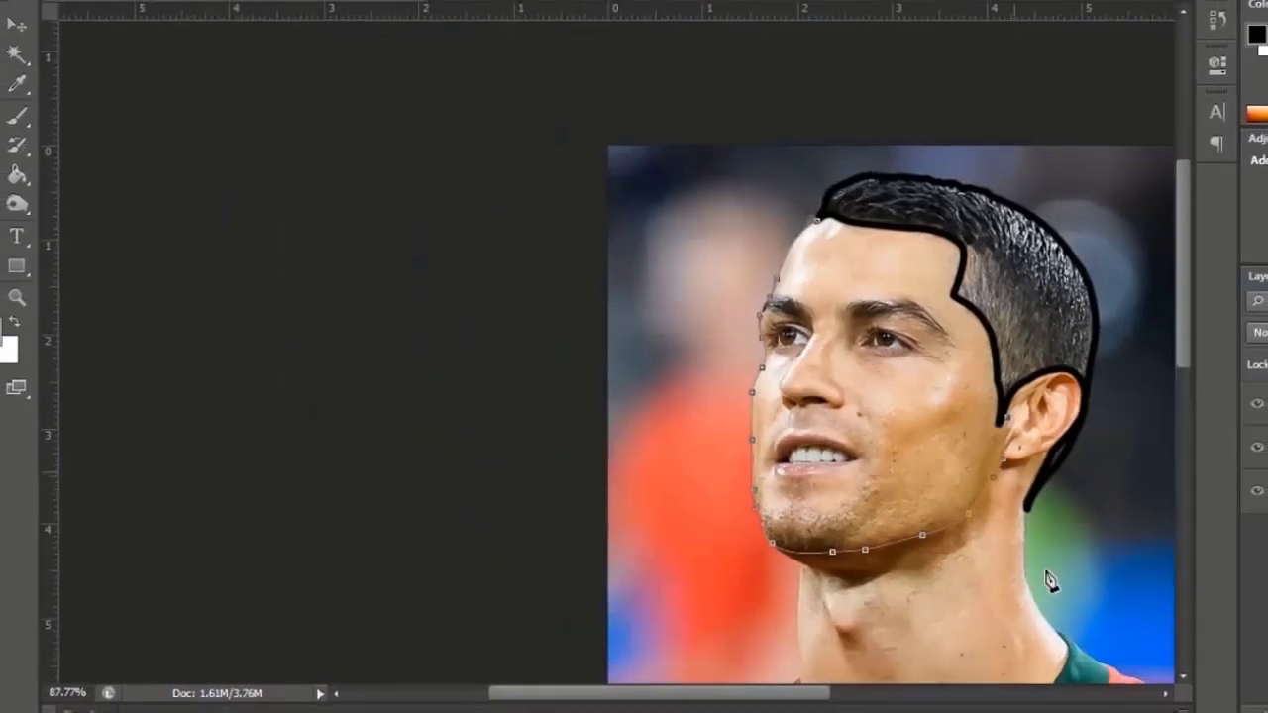
scroll(1050, 577, up, 1)
key(b)
click(81, 41)
key(Return)
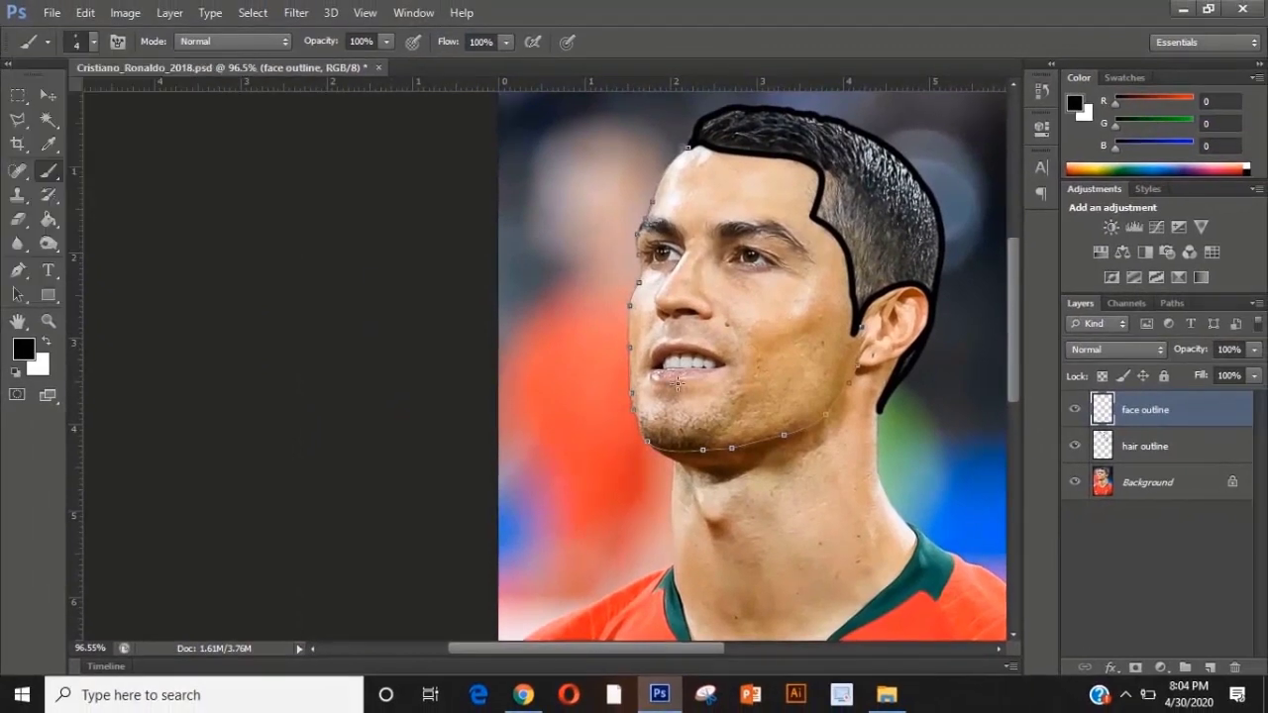
key(p)
right_click(636, 250)
click(708, 378)
click(760, 238)
scroll(792, 342, up, 2)
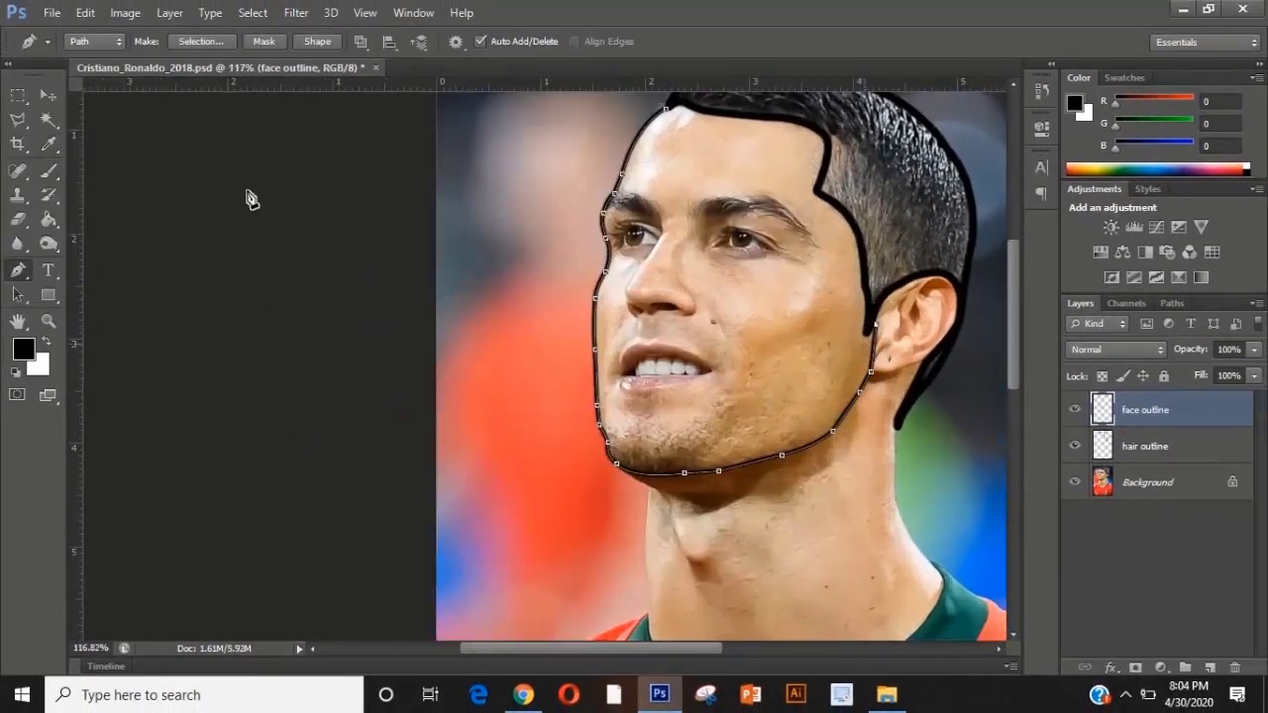
key(Return)
Trace a new path from the hair's lowest tip at the nape down the back of the neck to the collar.
scroll(581, 249, down, 3)
drag(580, 250, 422, 163)
scroll(669, 297, up, 3)
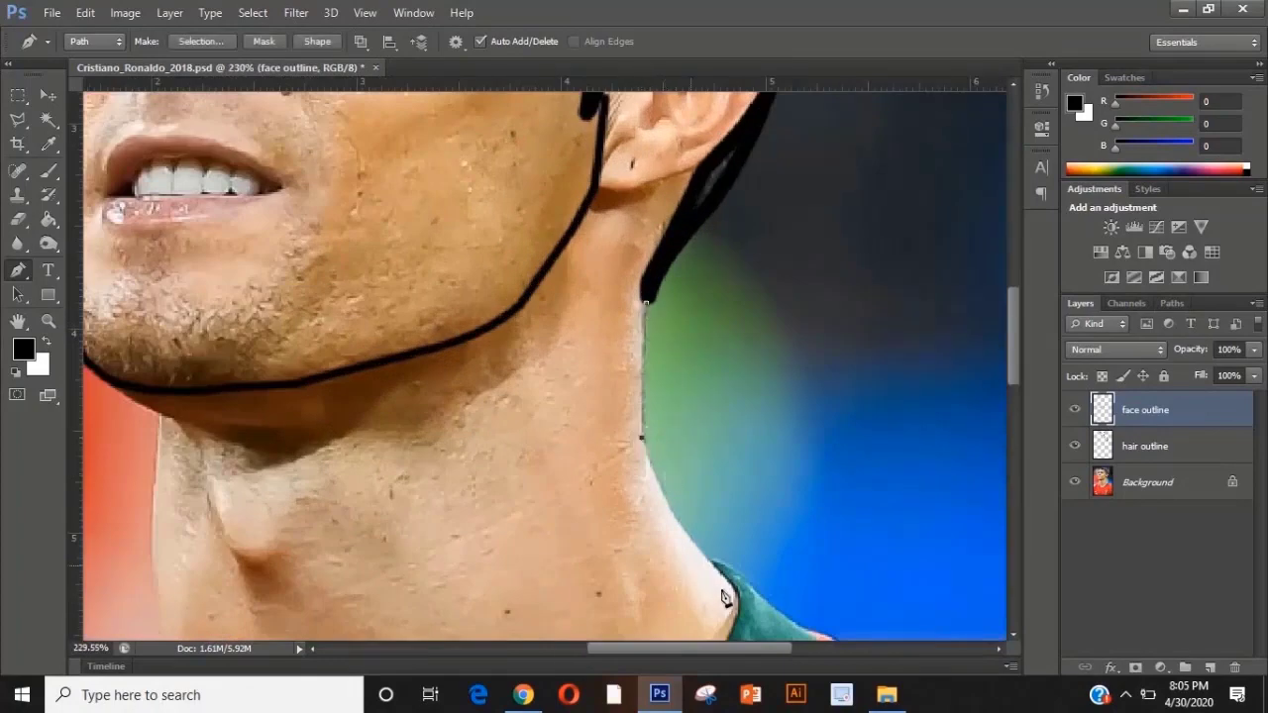
drag(714, 568, 777, 628)
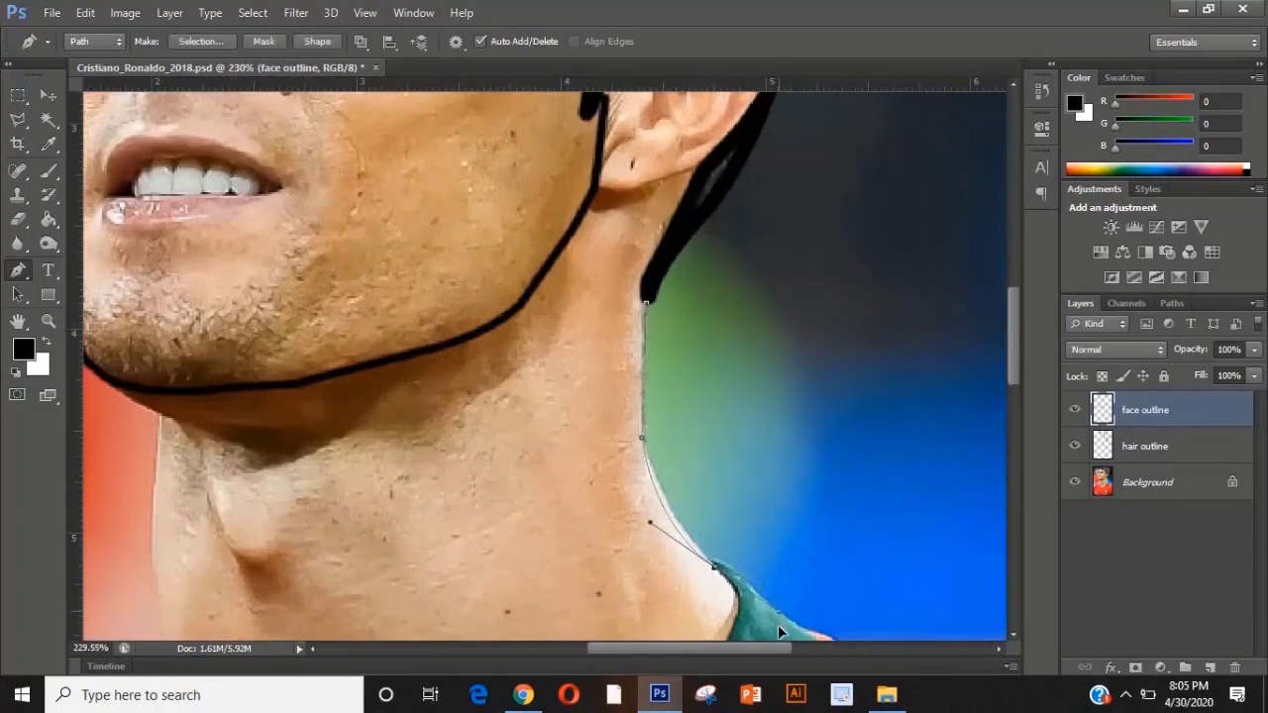
scroll(729, 584, down, 1)
drag(730, 581, 682, 639)
alt+click(729, 581)
Extend the neck path along the inner edge of the green collar down to its front end.
scroll(730, 513, down, 1)
scroll(699, 566, down, 3)
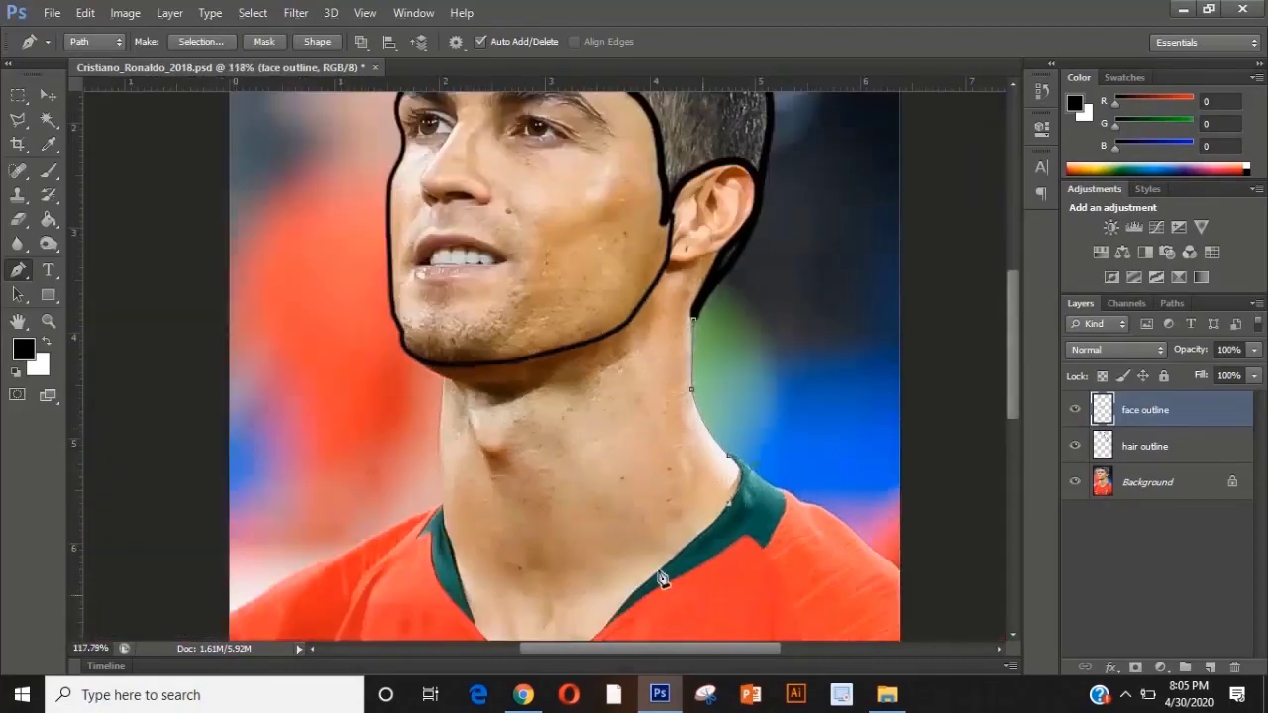
scroll(662, 565, up, 3)
scroll(659, 557, up, 3)
scroll(693, 530, down, 3)
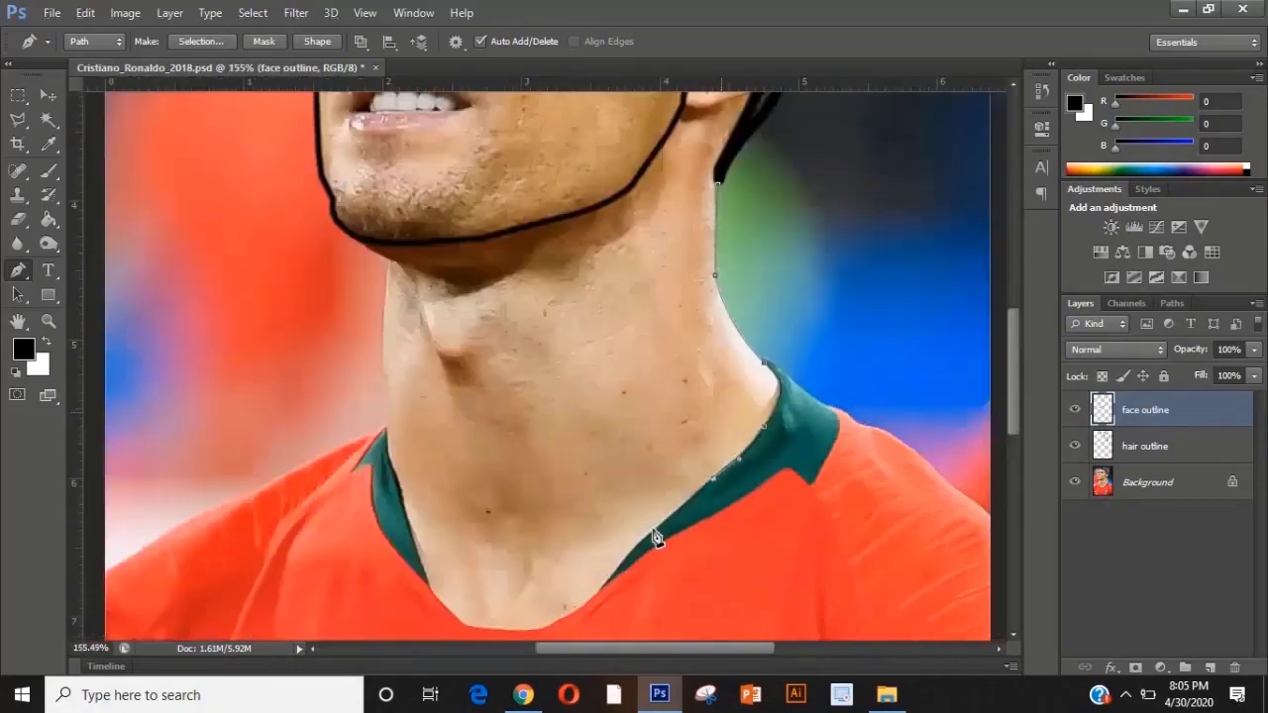
scroll(657, 538, up, 2)
scroll(634, 578, down, 2)
scroll(640, 509, up, 2)
click(601, 556)
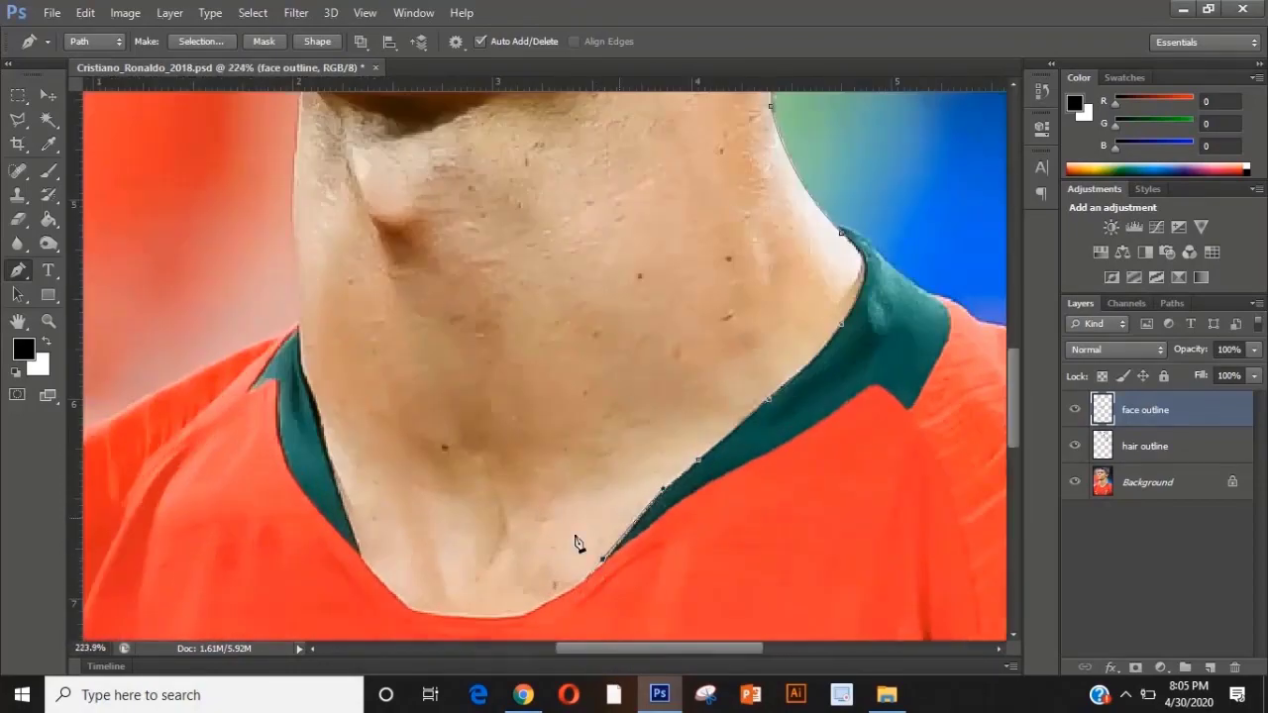
Continue the neck path around the bottom of the neckline and up the front of the neck to the chin.
scroll(575, 538, down, 1)
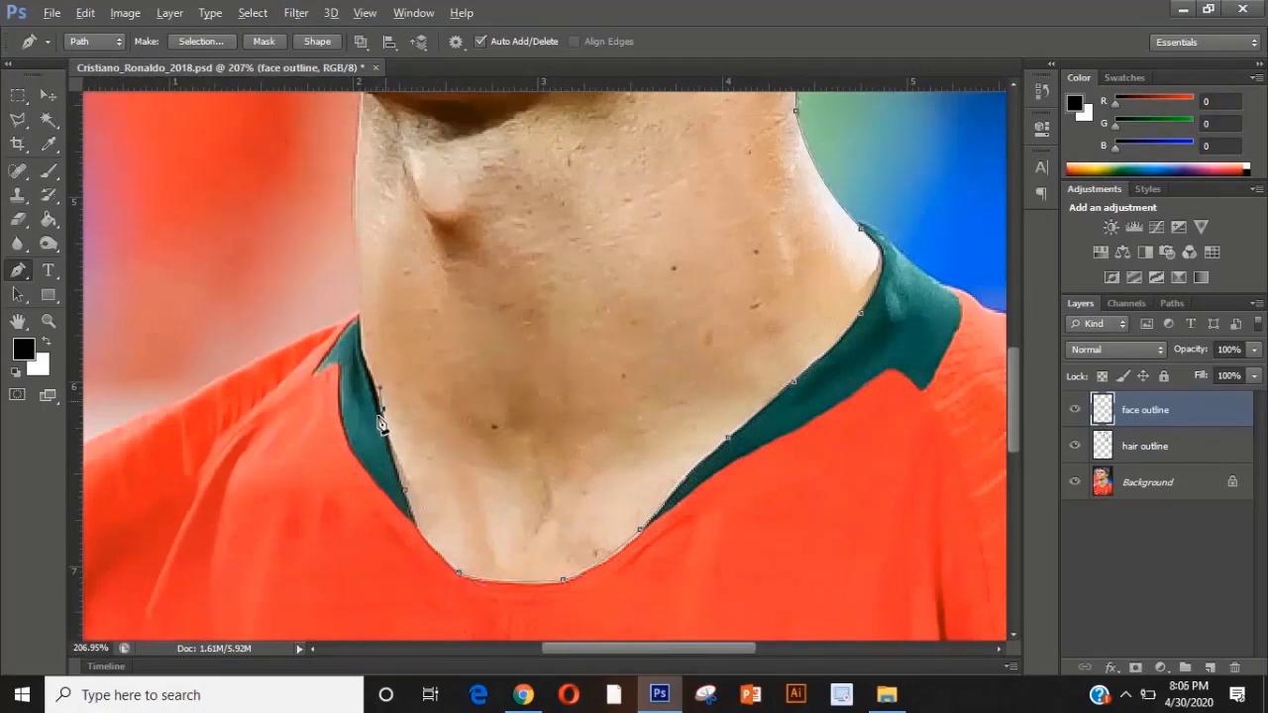
scroll(485, 299, down, 1)
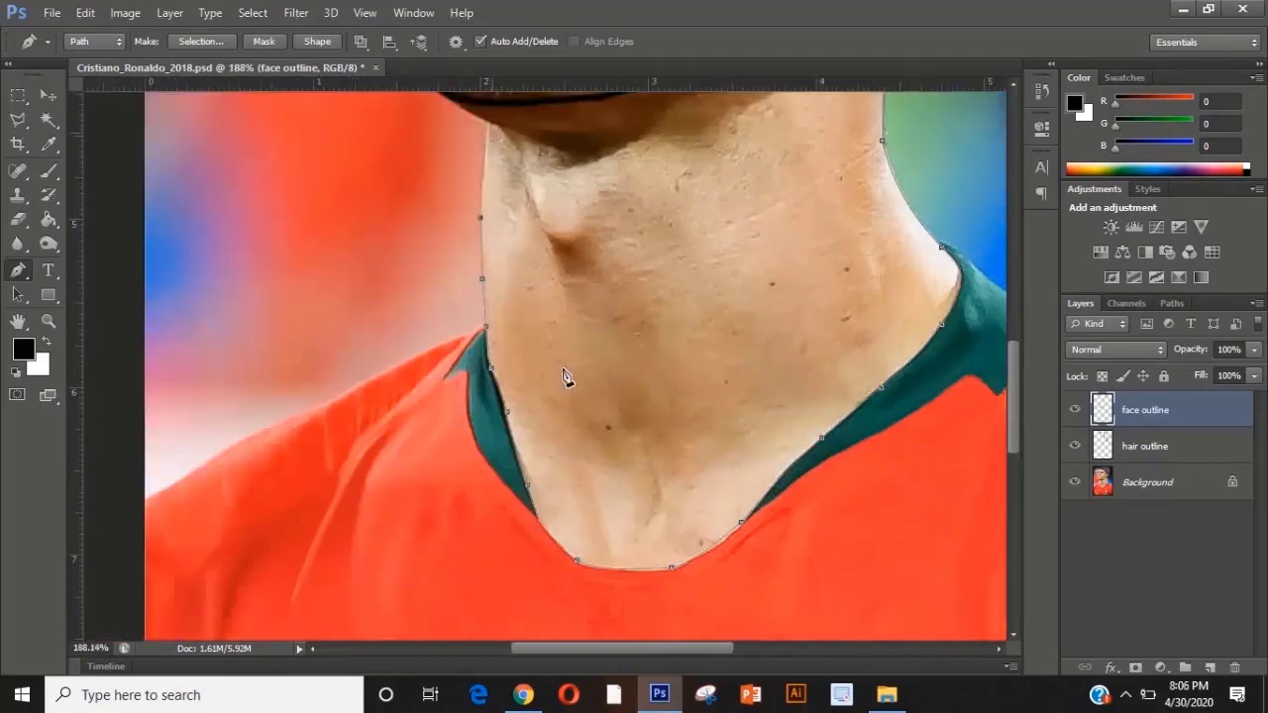
scroll(545, 317, up, 2)
scroll(525, 267, down, 1)
scroll(583, 354, down, 2)
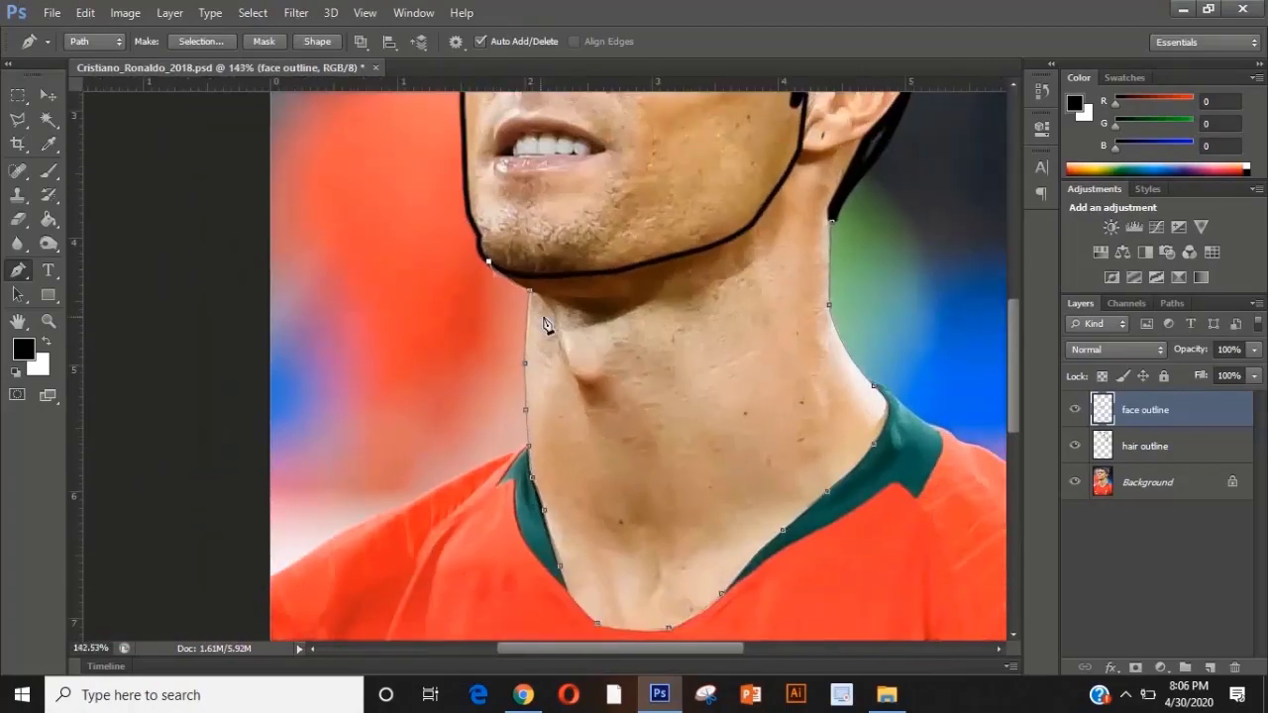
Stroke the neck path with the Brush and dismiss the path.
right_click(542, 317)
click(599, 381)
click(764, 238)
key(Return)
scroll(614, 486, down, 3)
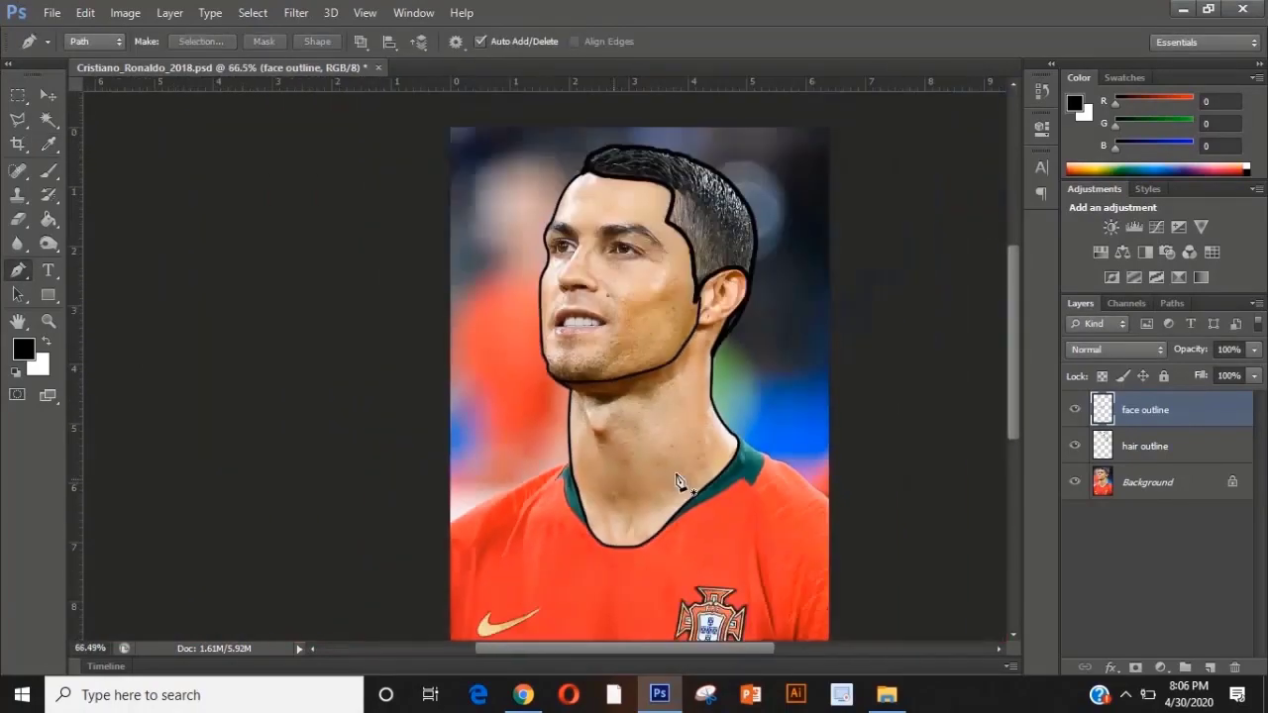
Trace the nose with the Pen tool from the bridge around the tip and nostrils and up its near side.
scroll(544, 275, up, 5)
scroll(544, 274, down, 2)
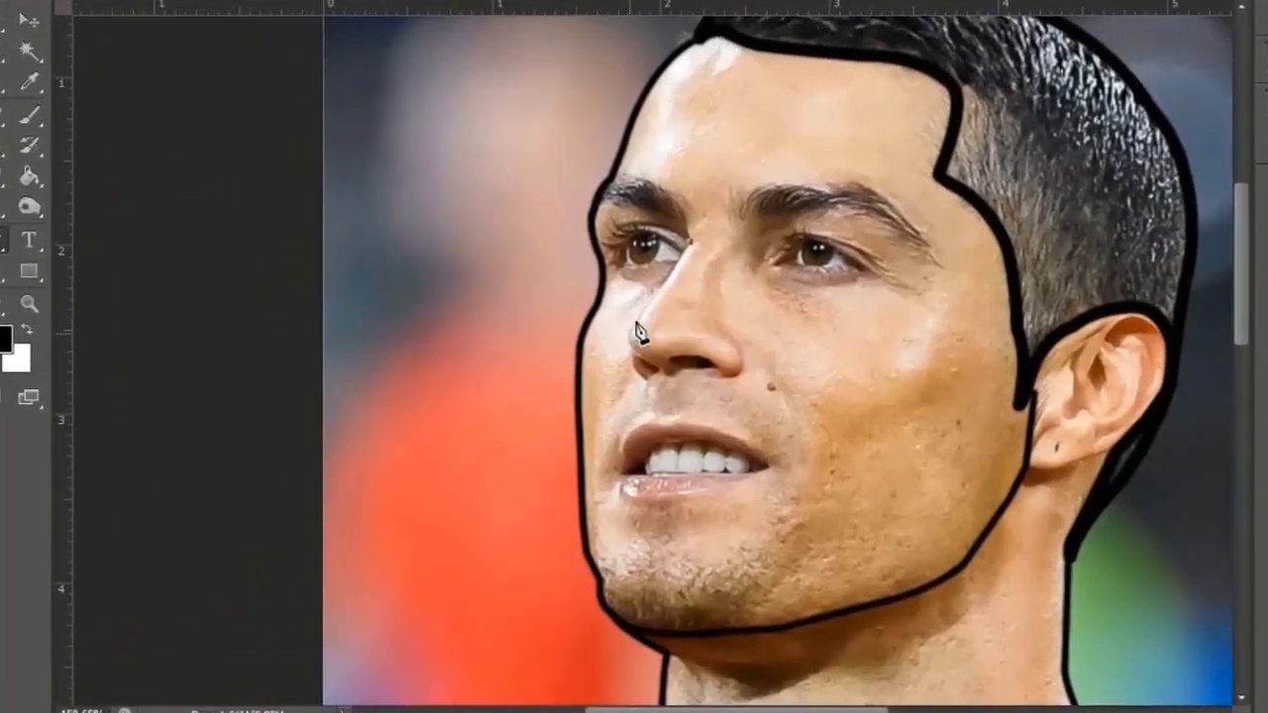
click(639, 320)
drag(635, 353, 664, 369)
scroll(700, 280, up, 1)
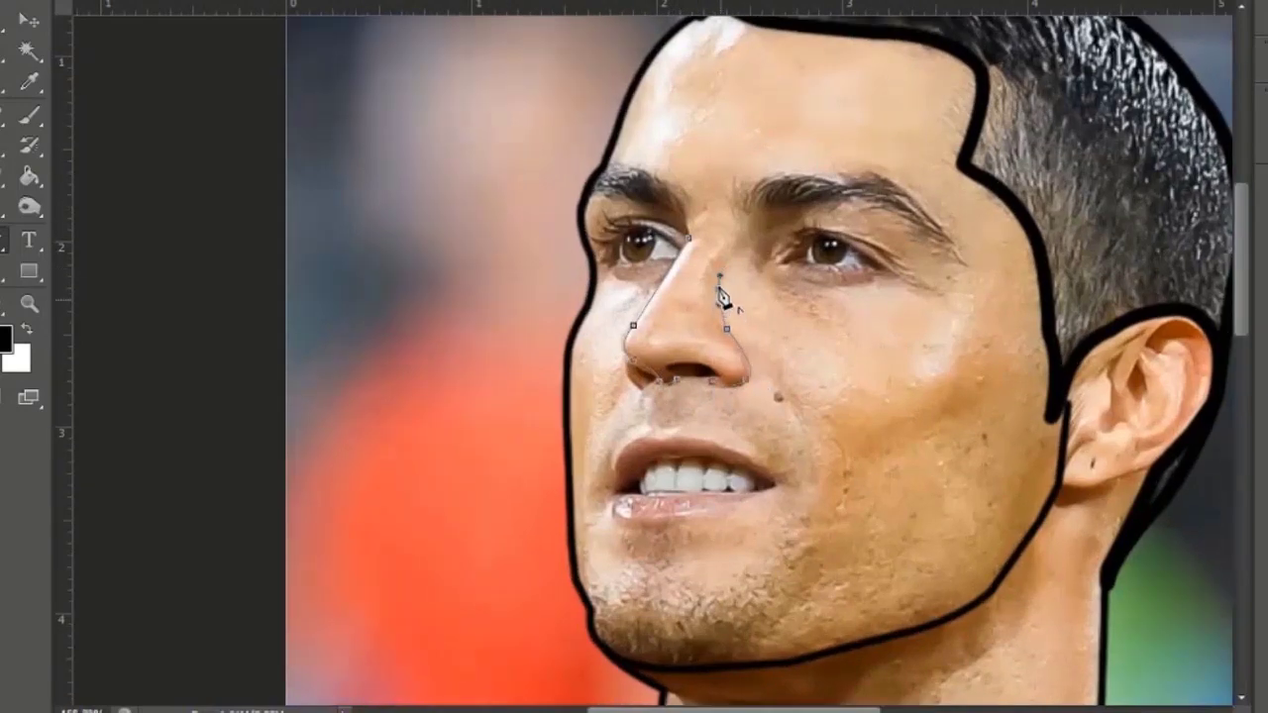
alt+click(720, 292)
Reduce the brush size, stroke the nose path with the Brush and dismiss the path.
key(b)
click(71, 0)
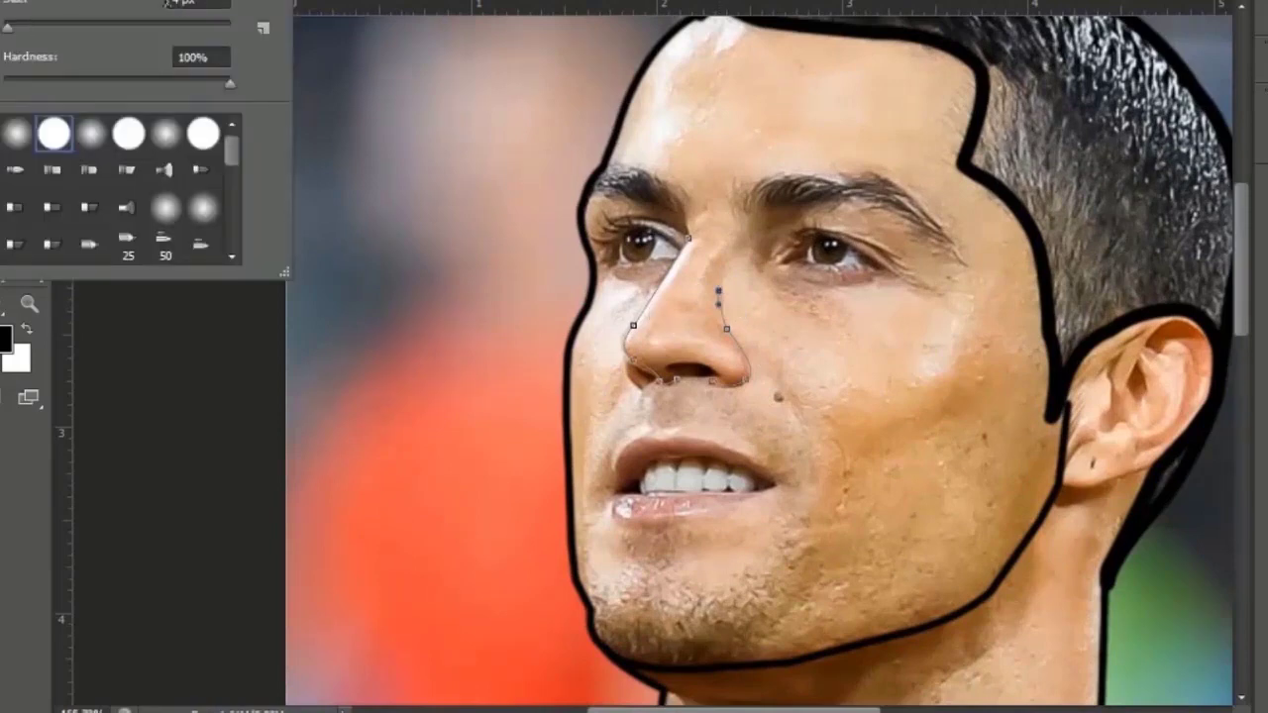
key(Return)
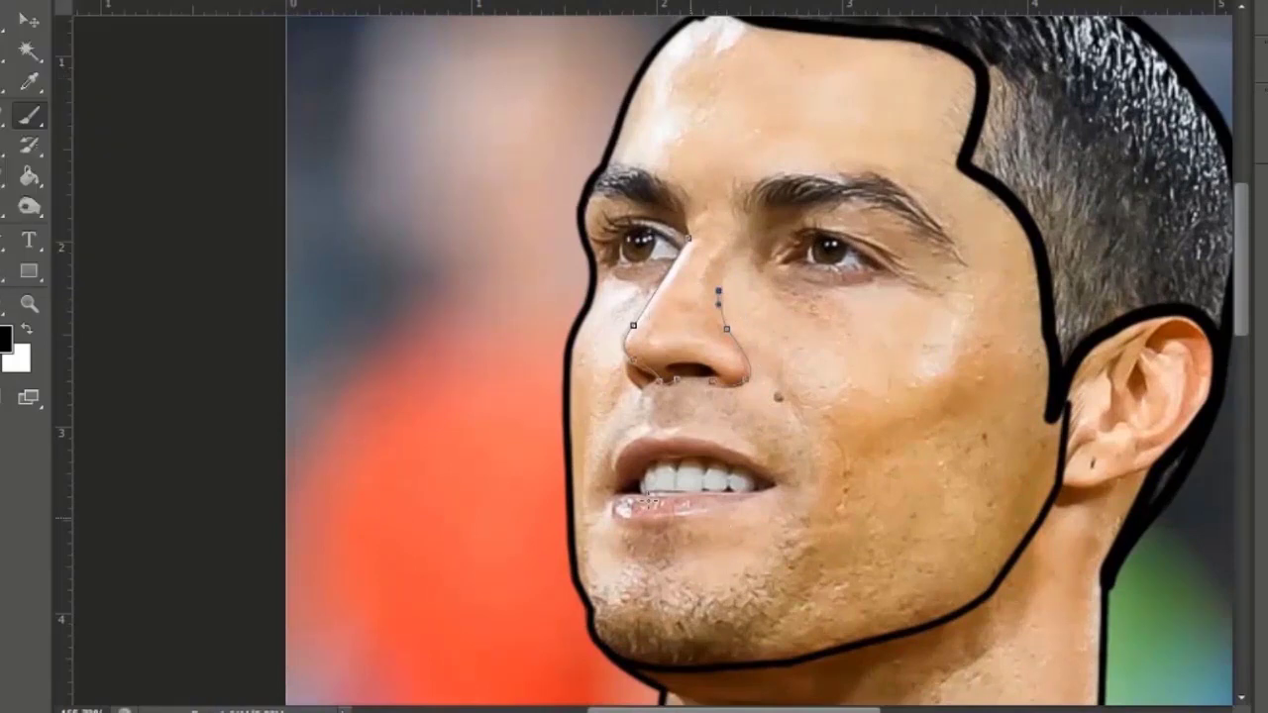
key(p)
right_click(673, 326)
click(784, 379)
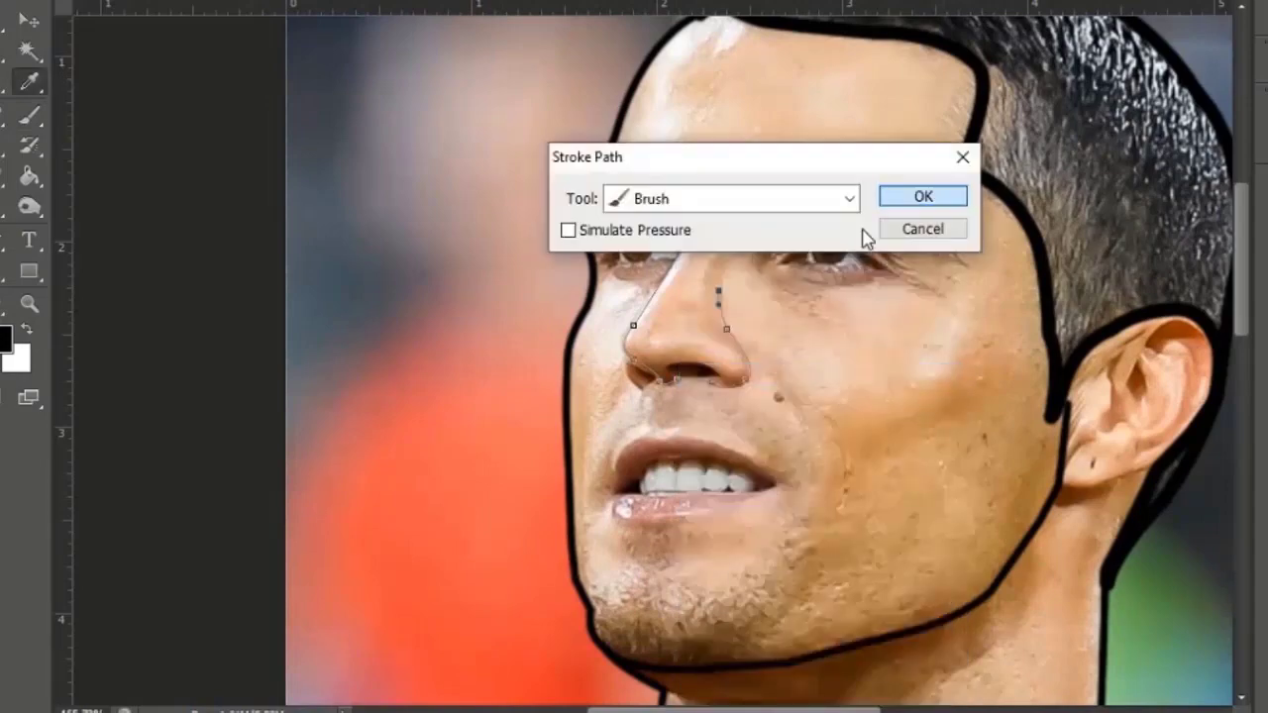
click(919, 195)
key(Return)
scroll(666, 398, up, 4)
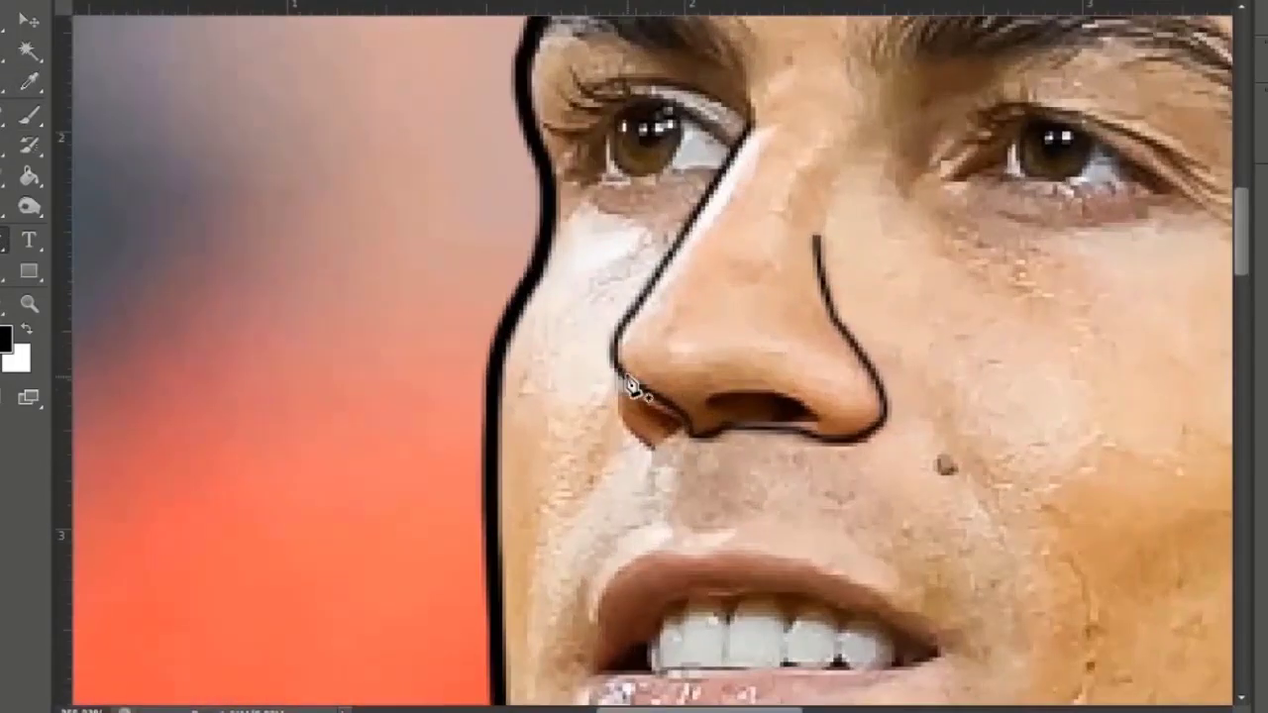
Trace the far nostril wing below the nose tip with the Pen tool and stroke the path with the Brush.
click(620, 378)
scroll(654, 397, down, 1)
mouse_move(694, 432)
mouse_down()
mouse_move(737, 437)
mouse_move(683, 428)
mouse_up()
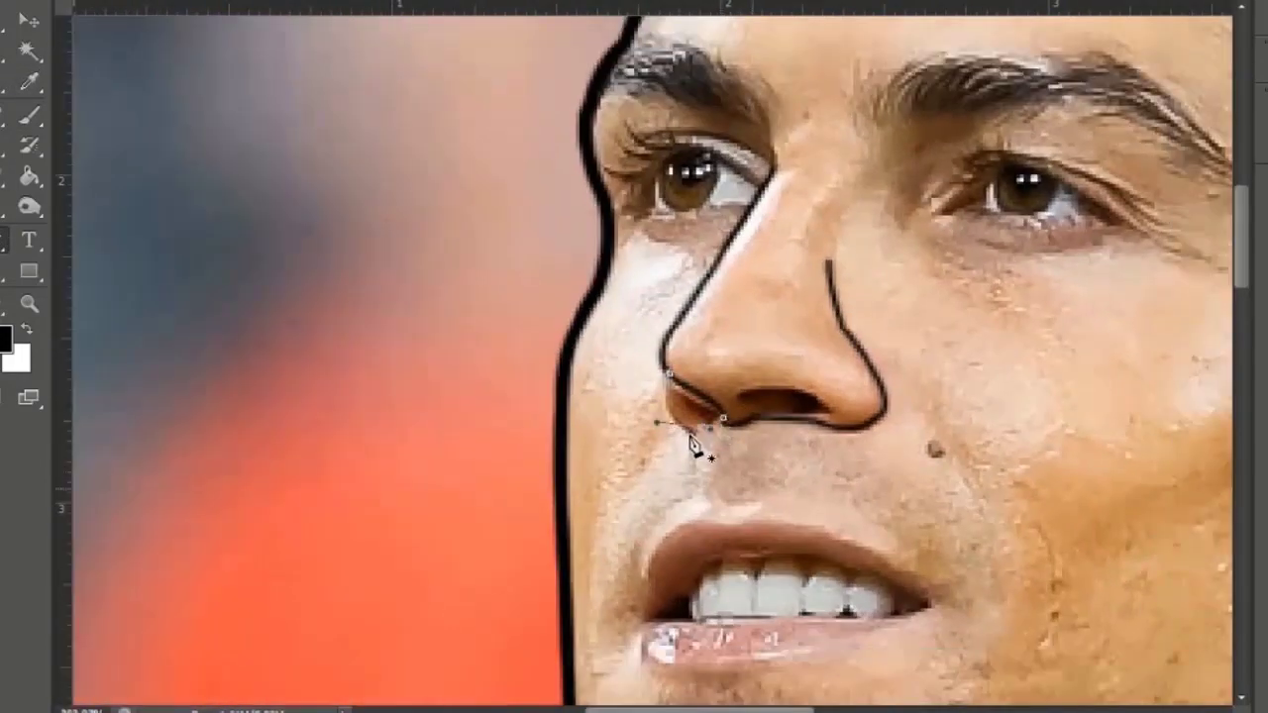
right_click(694, 441)
click(792, 62)
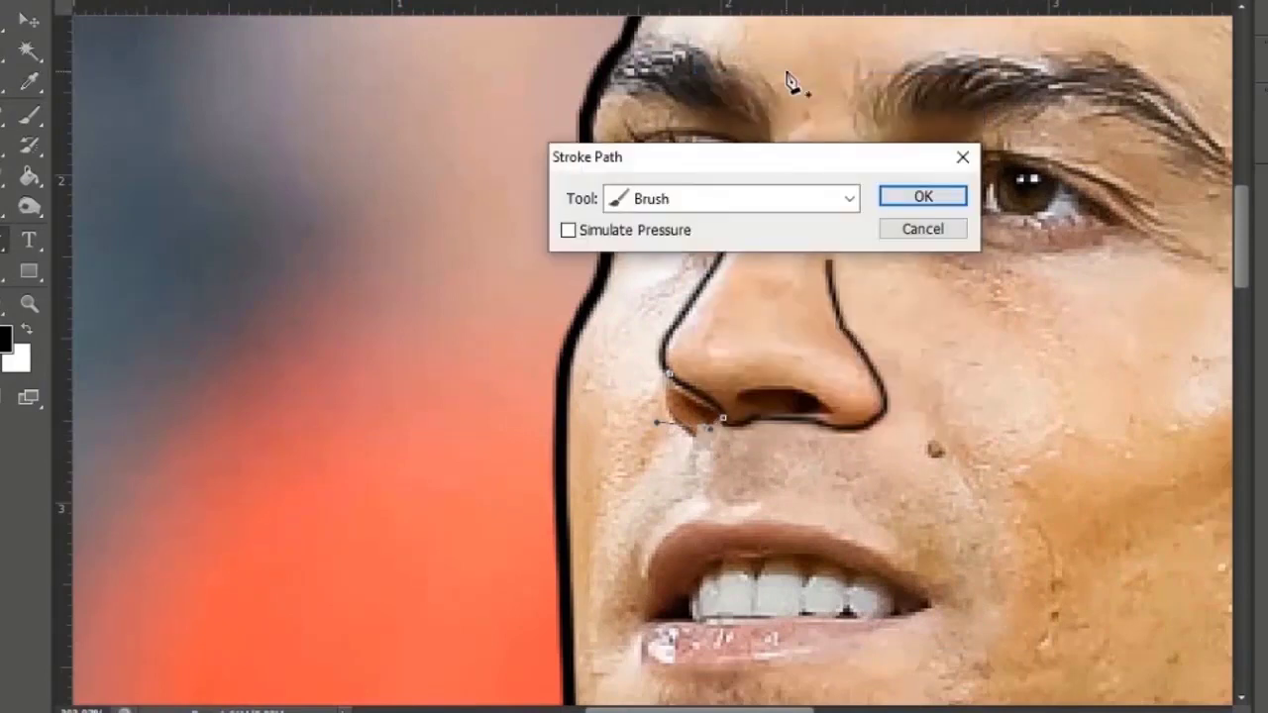
key(Return)
Trace the upper curve of the near nostril opening, stroke it with the Brush and dismiss the path.
scroll(773, 426, up, 2)
click(725, 394)
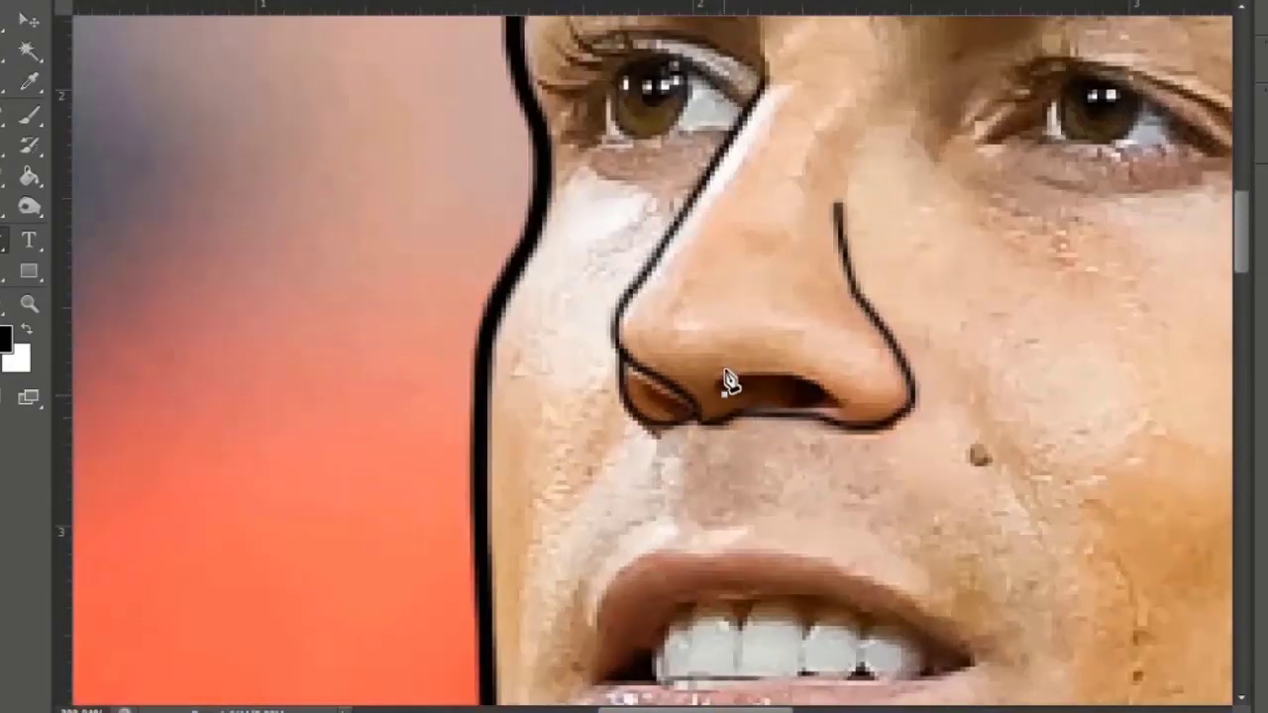
drag(724, 378, 748, 407)
alt+click(725, 378)
click(838, 406)
scroll(773, 417, down, 2)
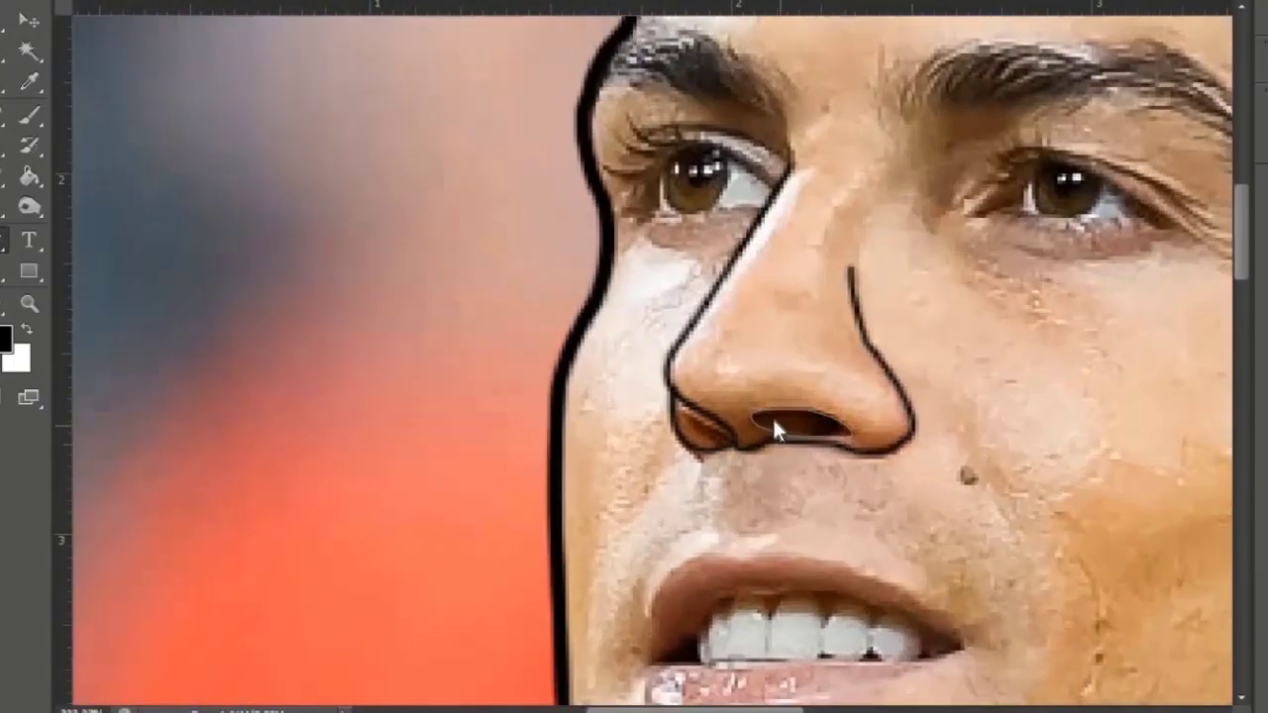
right_click(776, 417)
click(814, 378)
key(Return)
key(Return)
Trace a closed outline around the near eyebrow with the Pen tool and stroke it with the Brush.
scroll(731, 432, down, 4)
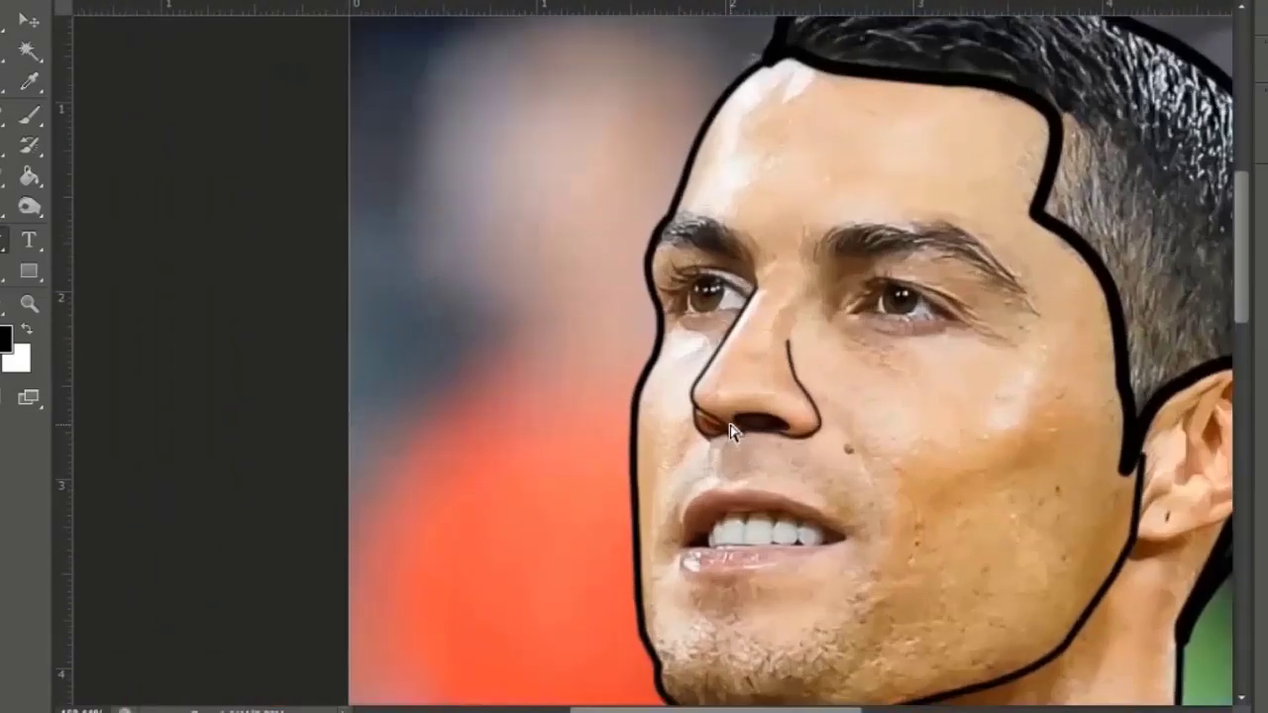
scroll(959, 146, up, 3)
click(811, 324)
click(771, 326)
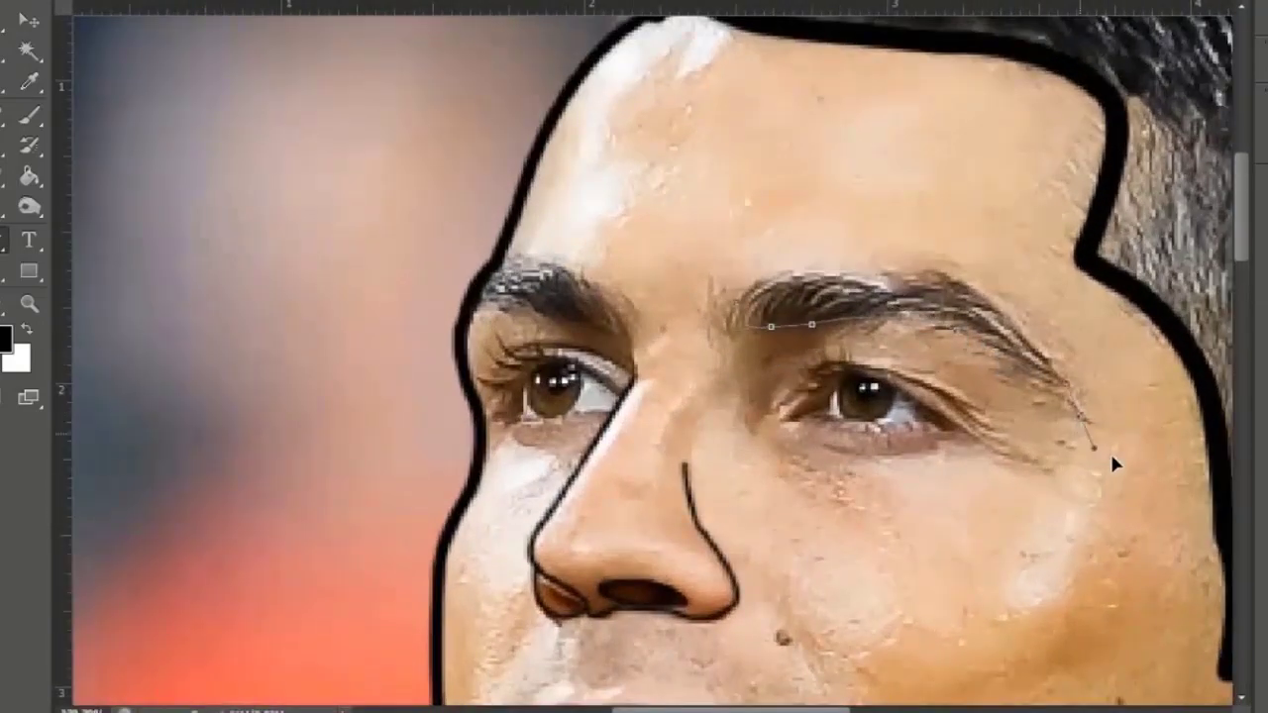
scroll(1010, 327, up, 1)
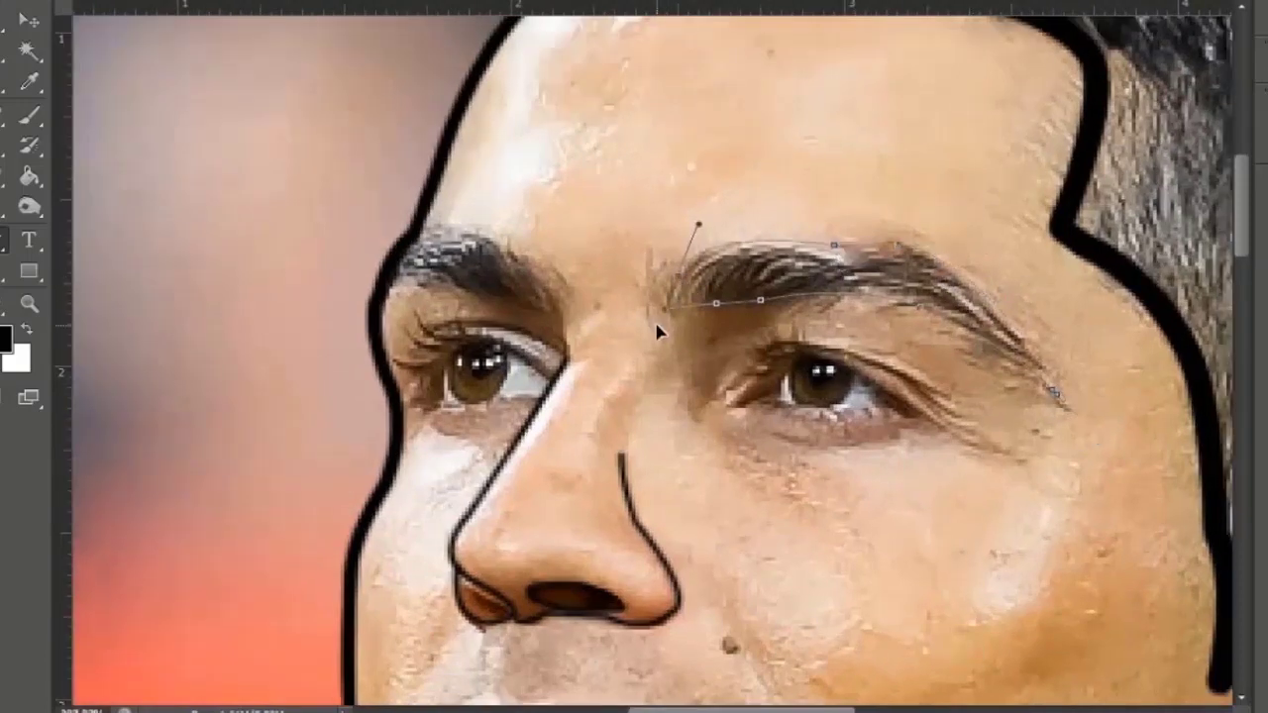
scroll(657, 328, down, 1)
scroll(864, 378, down, 1)
right_click(862, 381)
click(870, 379)
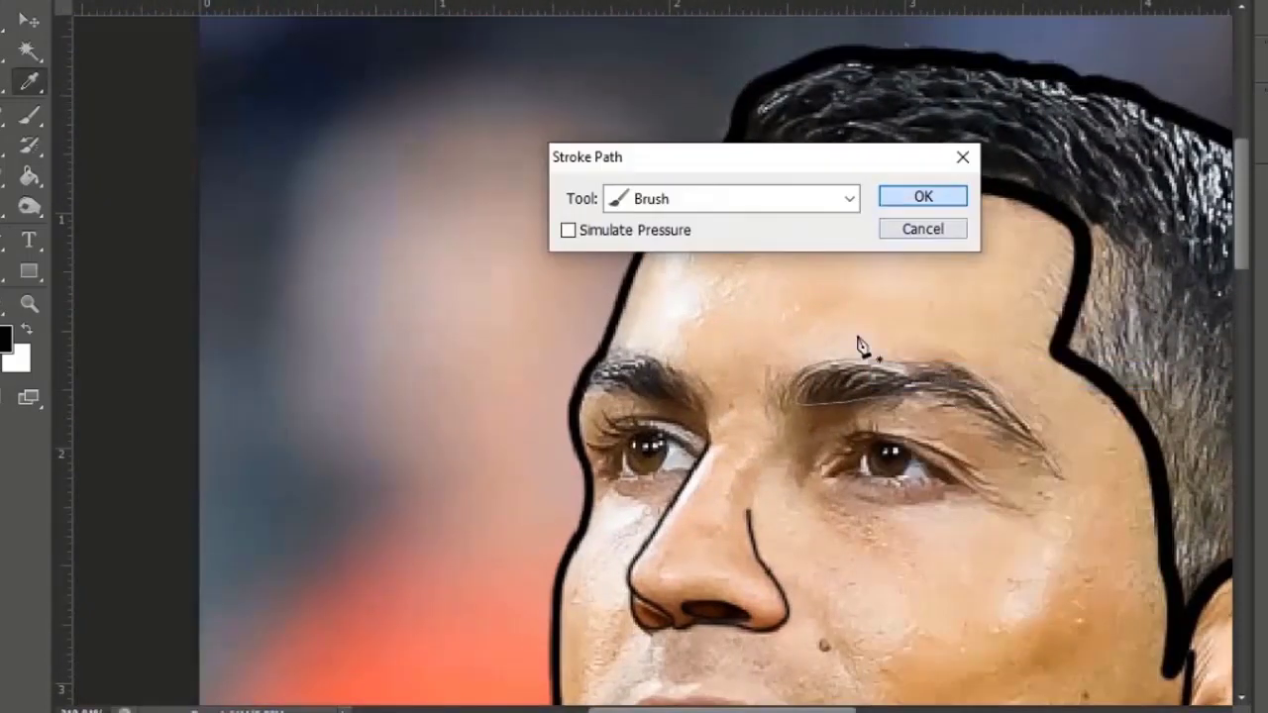
key(Return)
Trace the far eyebrow up to the face outline with the Pen tool and stroke it with the Brush.
scroll(601, 384, up, 2)
click(607, 394)
mouse_move(667, 397)
mouse_down()
mouse_move(705, 440)
mouse_move(702, 424)
mouse_move(764, 433)
mouse_move(717, 365)
mouse_move(628, 353)
mouse_up()
right_click(646, 365)
click(763, 396)
key(Return)
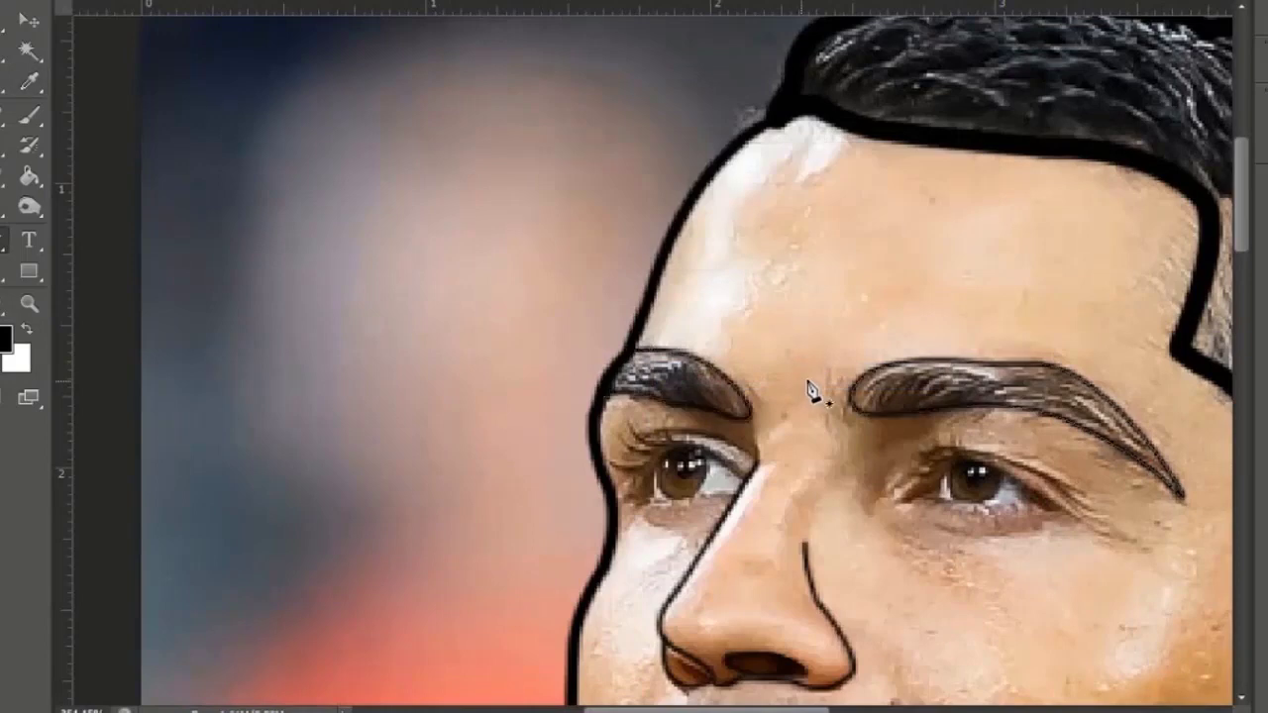
Trace the near eye along its upper lid and lower edge with the Pen tool and stroke it with the Brush.
scroll(812, 461, up, 1)
drag(894, 396, 830, 448)
alt+click(881, 399)
alt+click(938, 415)
click(999, 453)
click(809, 449)
right_click(831, 447)
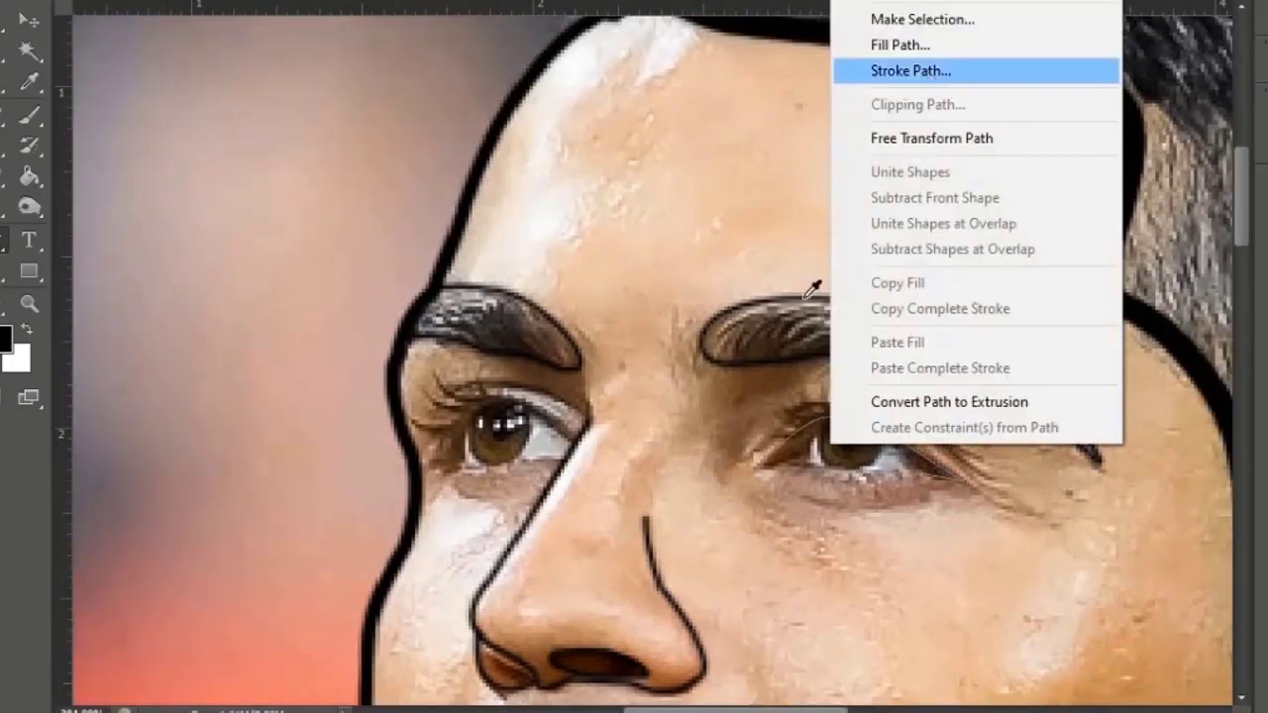
click(892, 71)
key(Return)
Trace the far eye from its upper lid around to the nose bridge and stroke the path with the Brush.
drag(584, 456, 538, 276)
drag(427, 232, 421, 316)
alt+click(427, 231)
alt+click(412, 285)
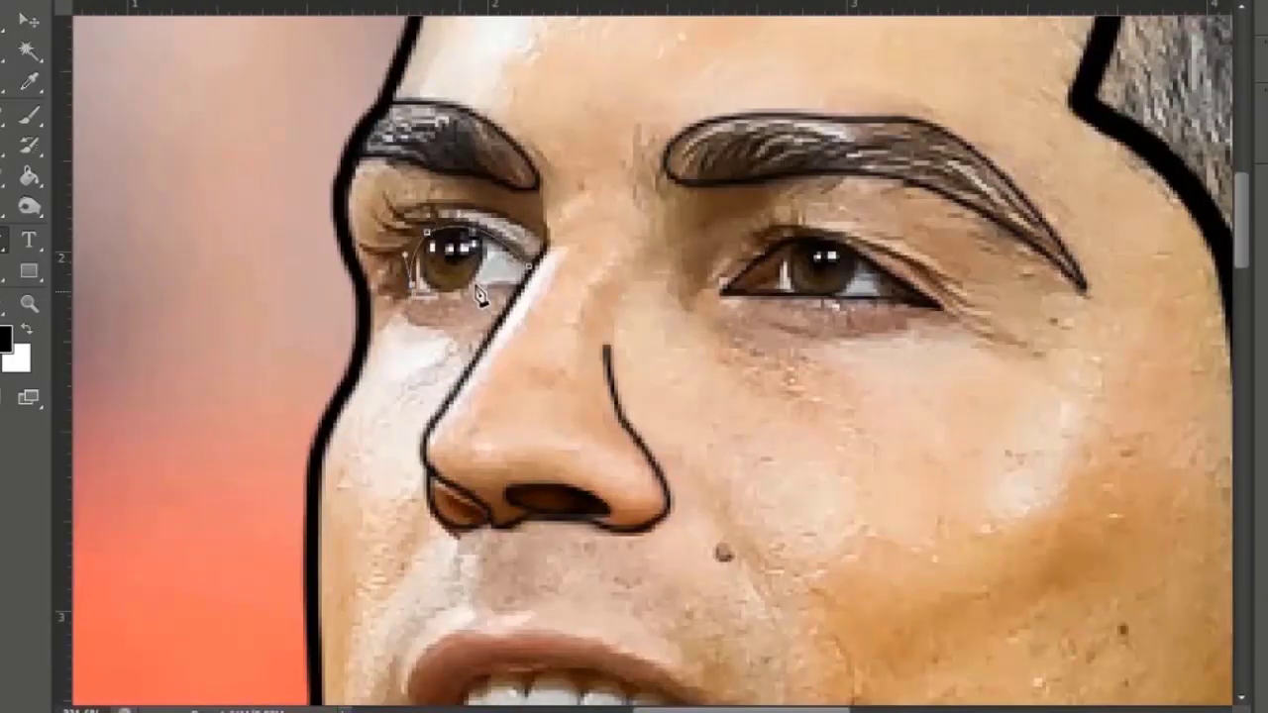
drag(480, 287, 558, 271)
alt+click(480, 288)
right_click(473, 214)
click(515, 377)
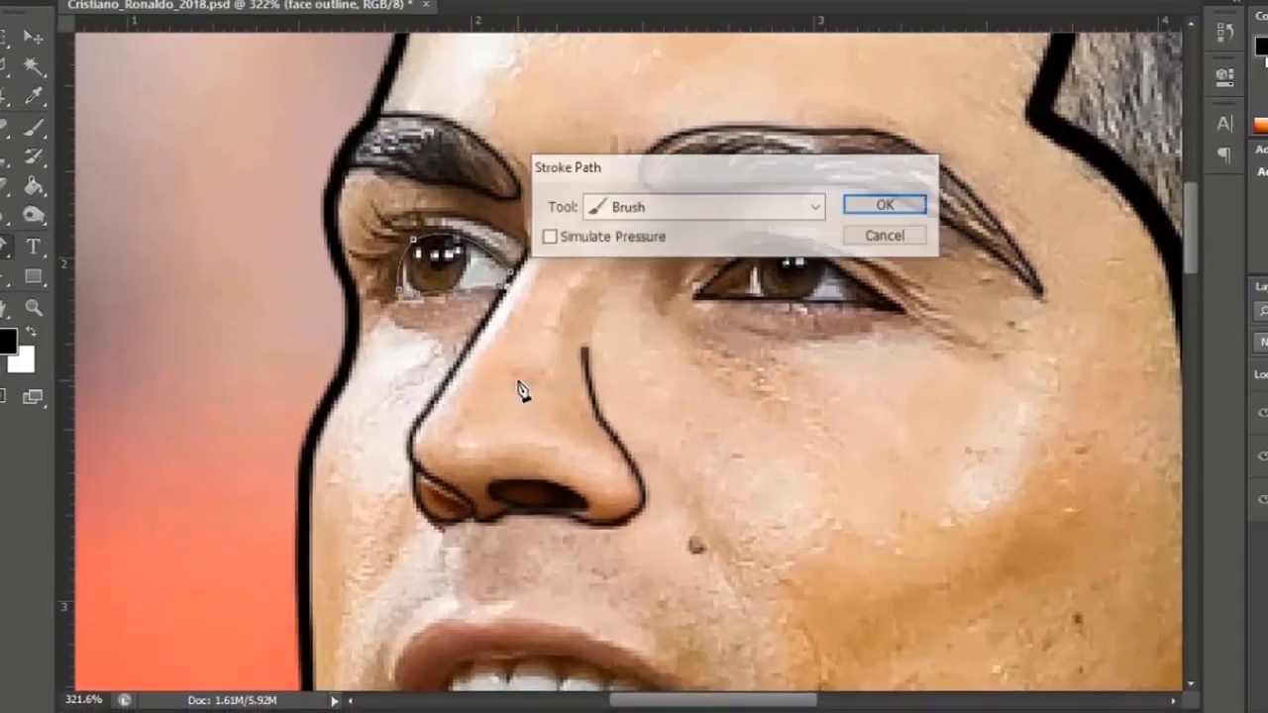
key(Return)
Add a new layer above the face outline and name it lips.
scroll(742, 410, down, 8)
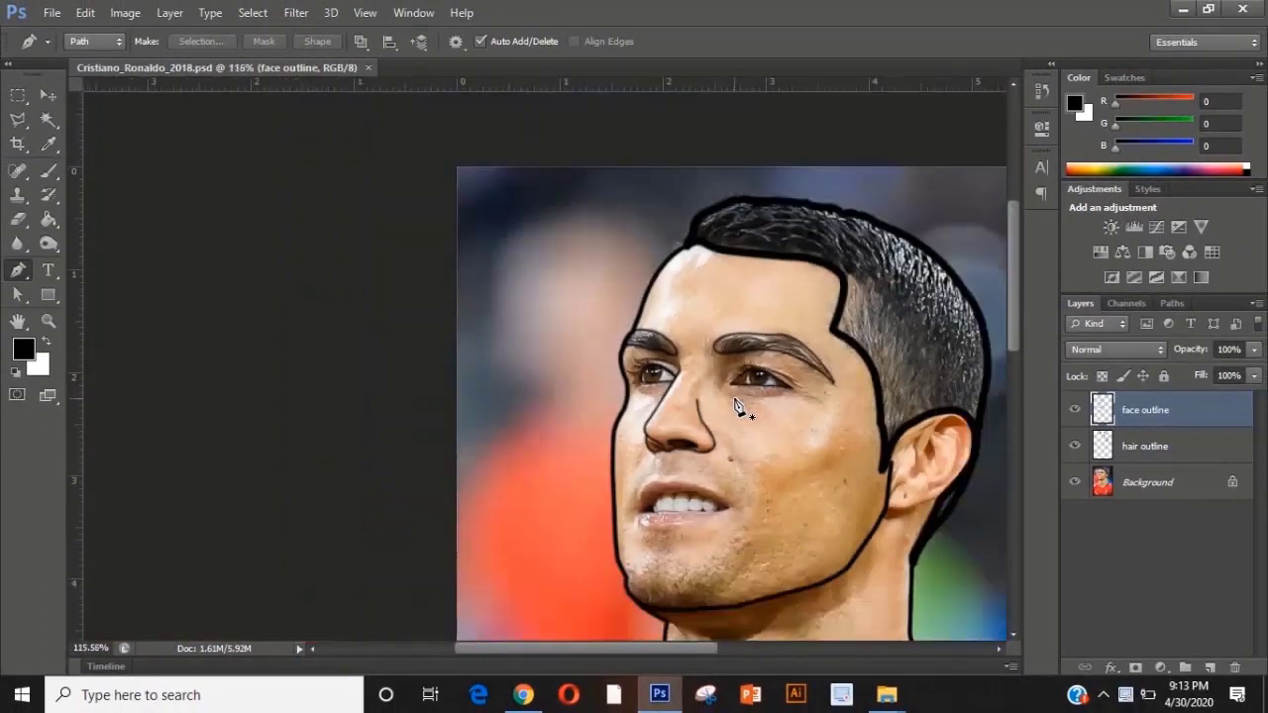
scroll(804, 481, down, 1)
click(1210, 669)
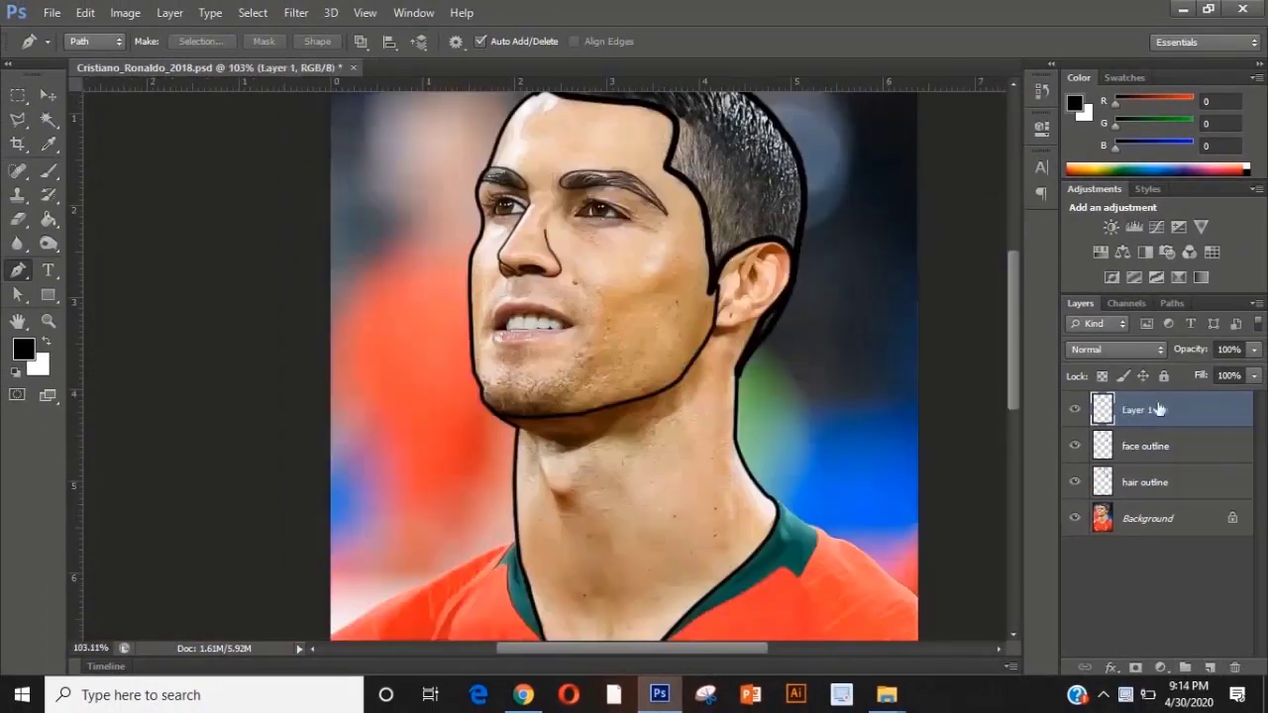
double_click(1159, 410)
text(lips)
key(Return)
Trace the upper lip as a closed path, following its outer contour and its inner edge above the teeth.
scroll(507, 313, up, 7)
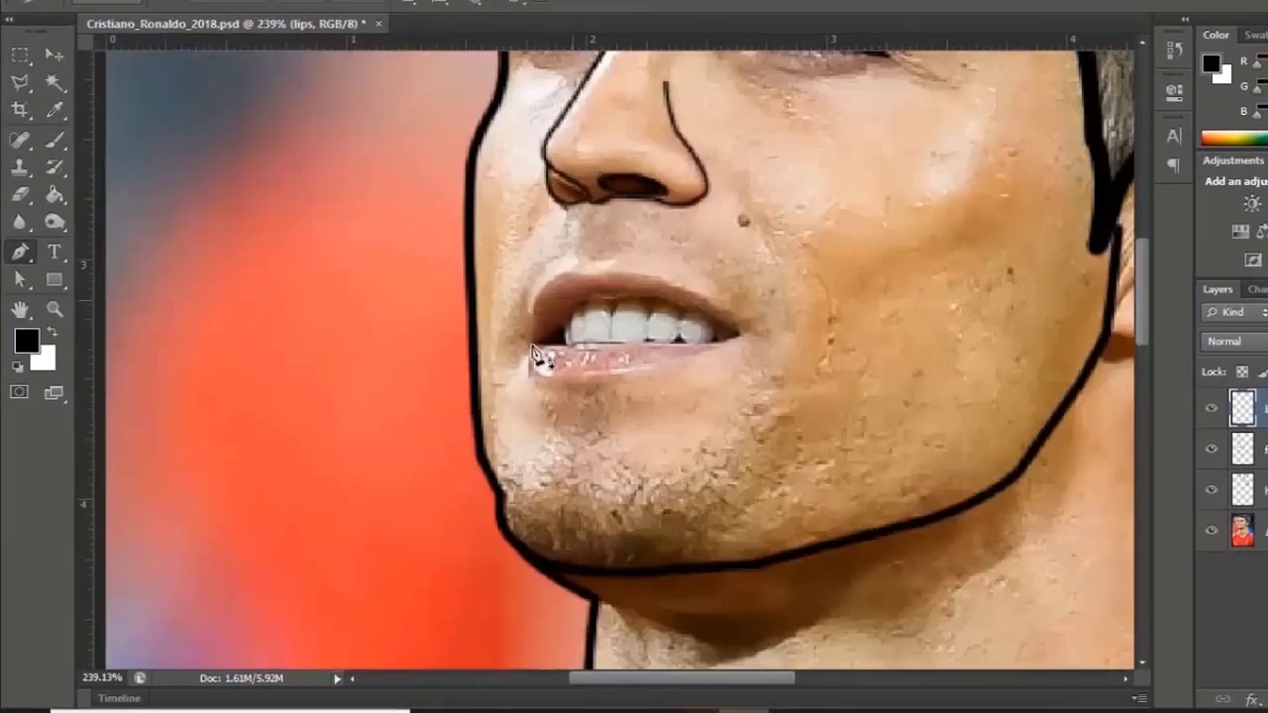
click(473, 352)
drag(502, 291, 538, 284)
click(643, 263)
drag(694, 262, 750, 279)
drag(772, 291, 791, 305)
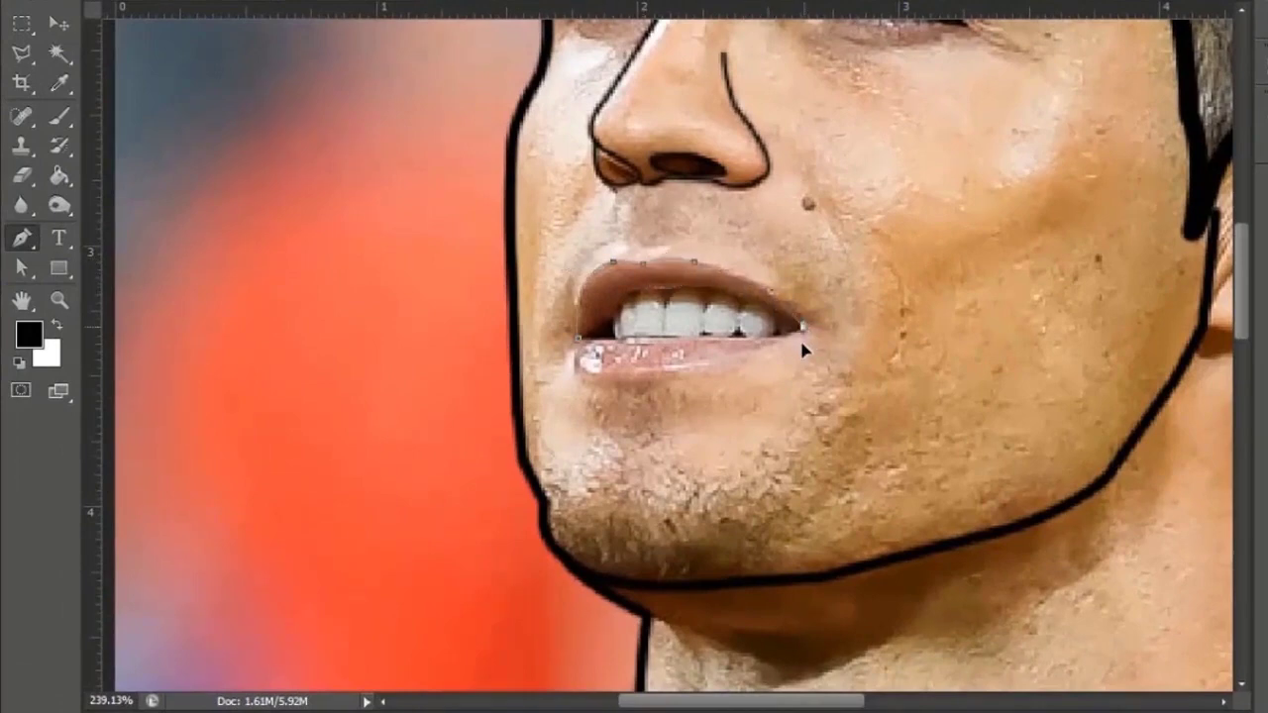
drag(611, 302, 669, 297)
alt+click(671, 290)
click(635, 292)
click(610, 320)
drag(604, 336, 603, 337)
alt+click(609, 319)
click(578, 338)
Reduce the brush size and stroke the upper lip path with the Brush.
key(b)
click(62, 1)
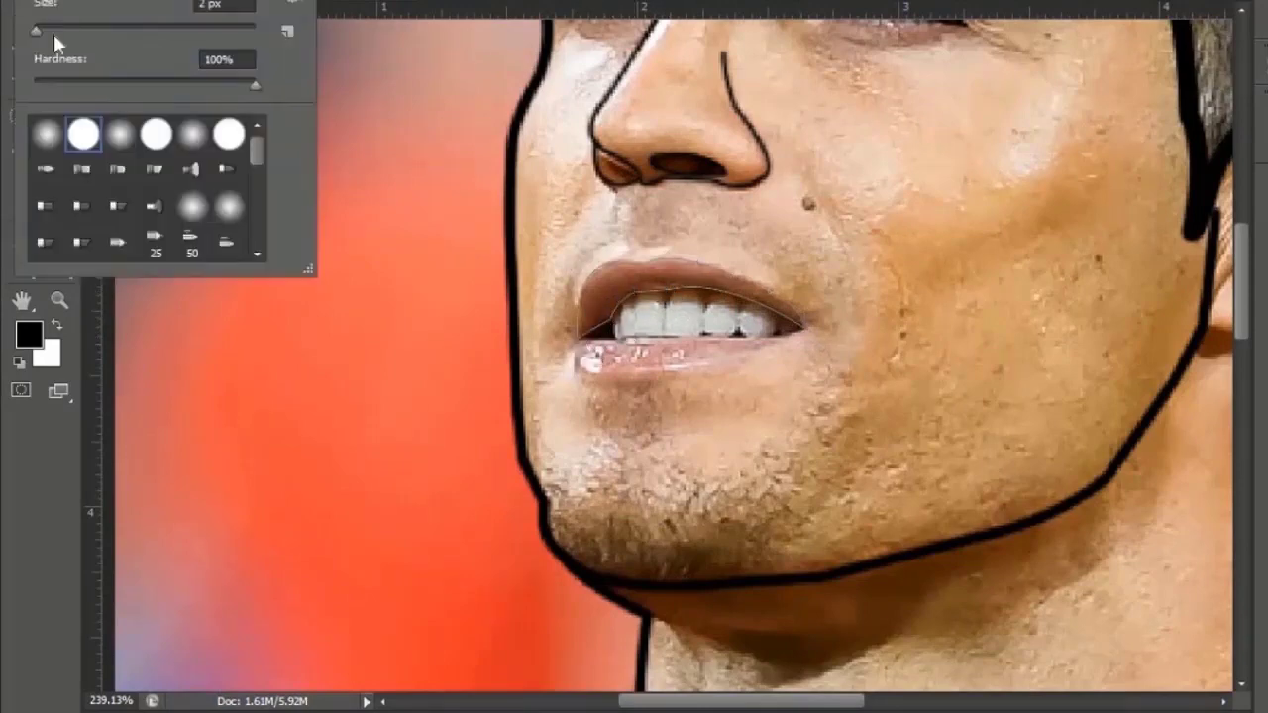
key(Return)
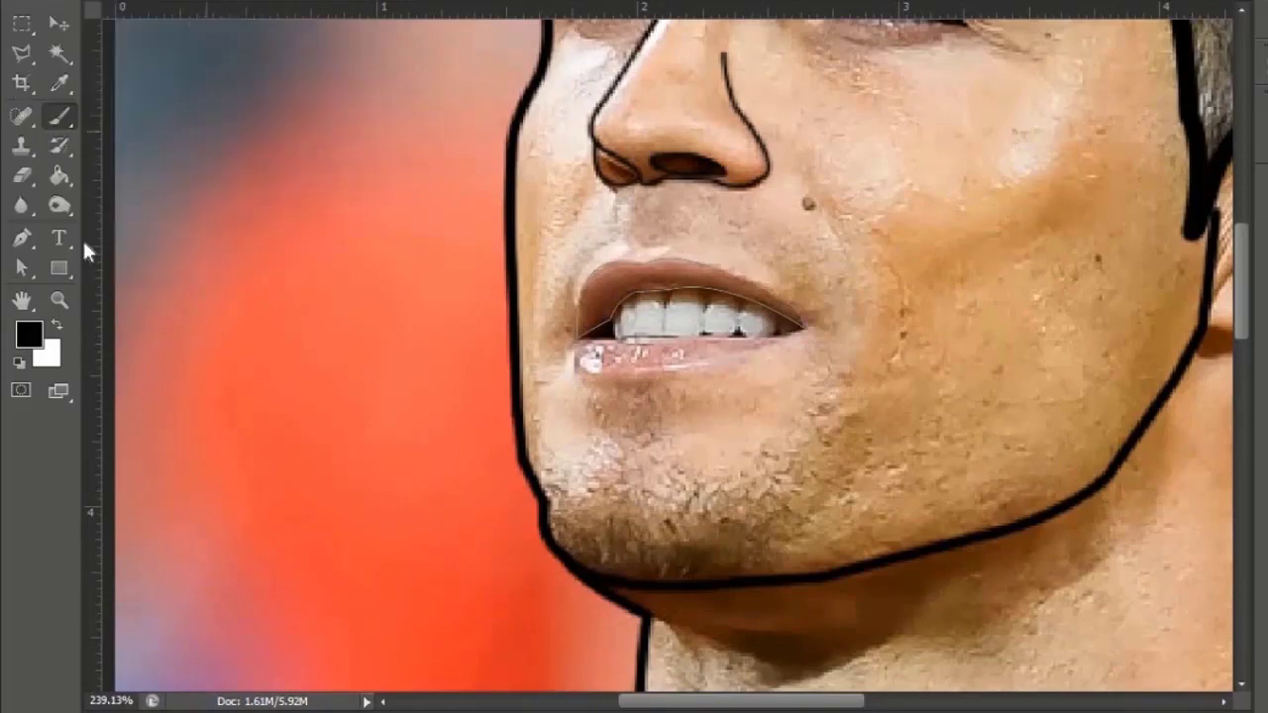
click(19, 246)
right_click(675, 292)
click(743, 352)
click(900, 202)
key(Return)
Trace the lower lip as a closed path along its top edge to the mouth corner and back underneath.
scroll(598, 355, up, 3)
drag(598, 355, 631, 464)
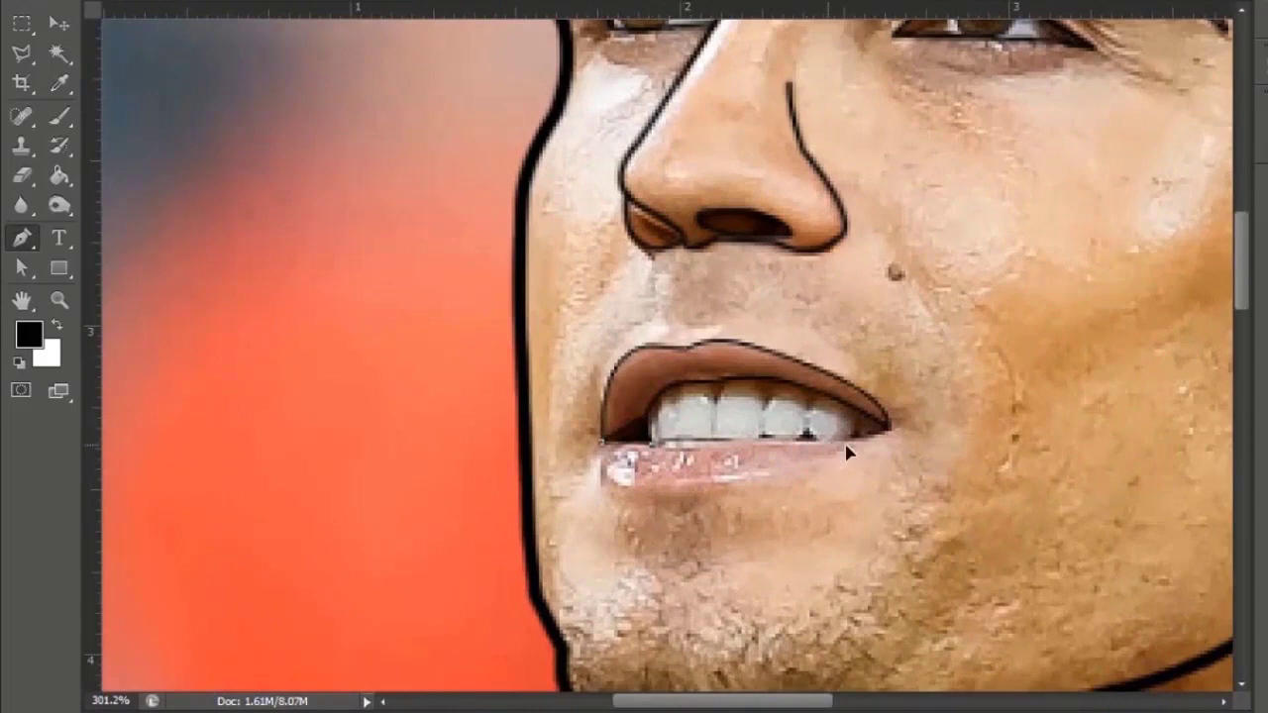
scroll(887, 439, down, 1)
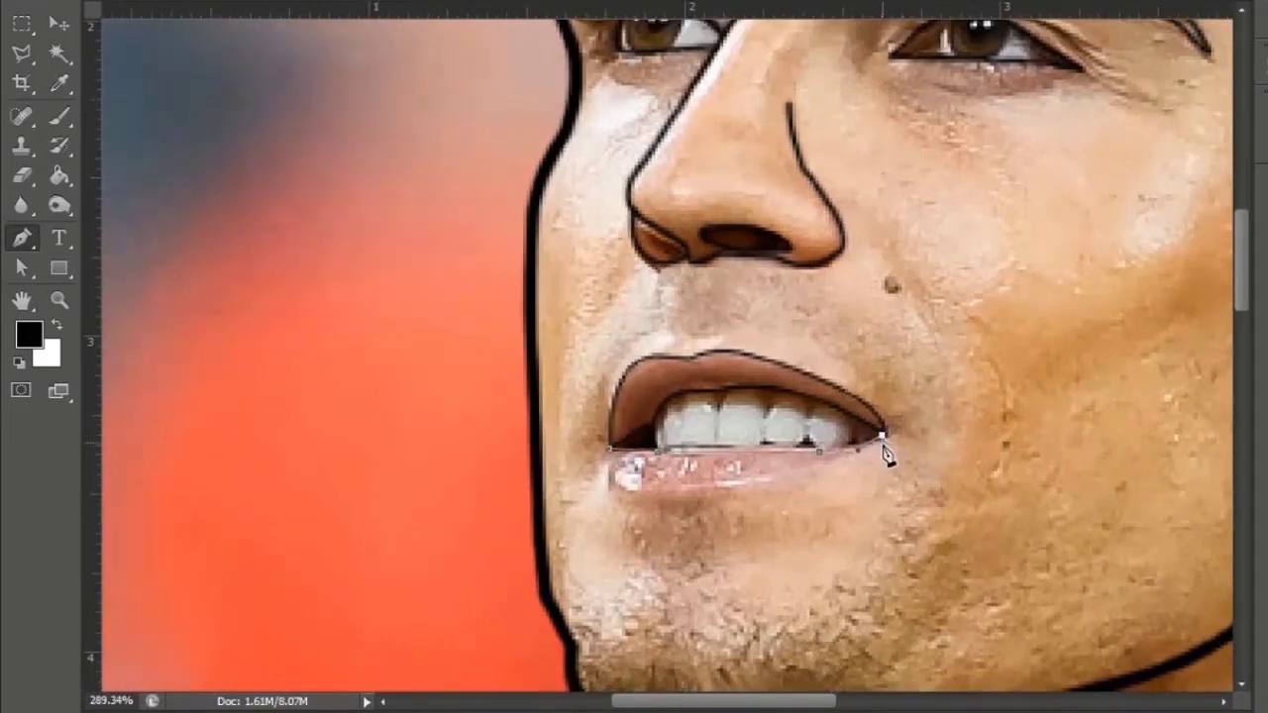
scroll(790, 482, down, 3)
drag(776, 483, 774, 491)
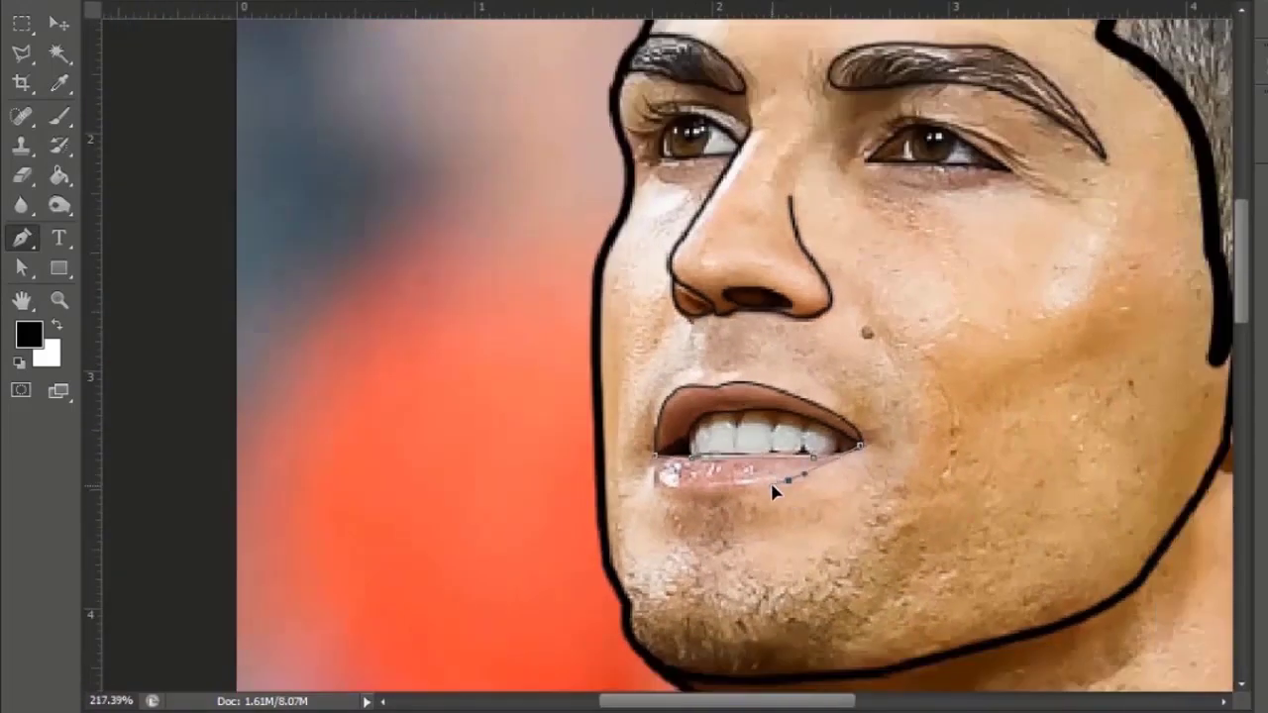
alt+click(788, 481)
drag(669, 485, 662, 451)
alt+click(674, 486)
alt+click(654, 470)
scroll(660, 465, up, 5)
click(651, 456)
Stroke the lower lip path with the Brush.
scroll(860, 450, down, 3)
right_click(770, 476)
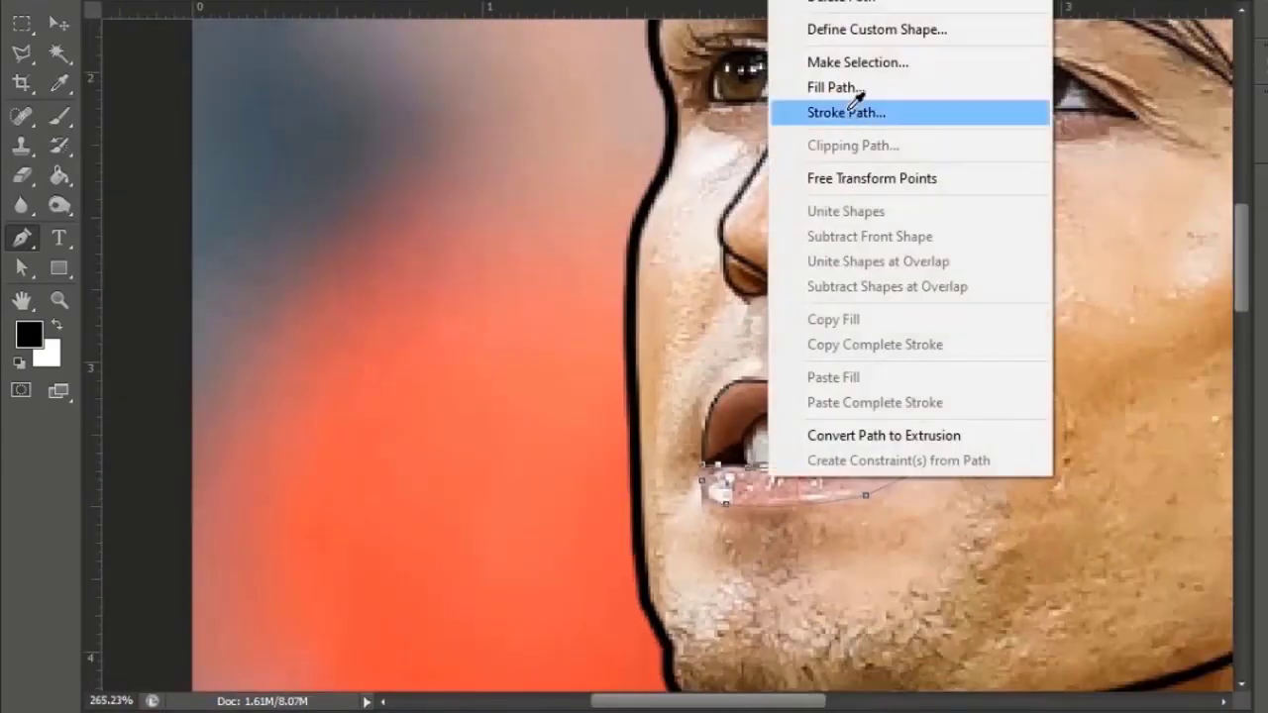
click(858, 111)
key(Return)
Trace the scalloped gum line along the tops of the upper teeth with the Pen tool.
scroll(742, 487, down, 1)
scroll(708, 466, up, 2)
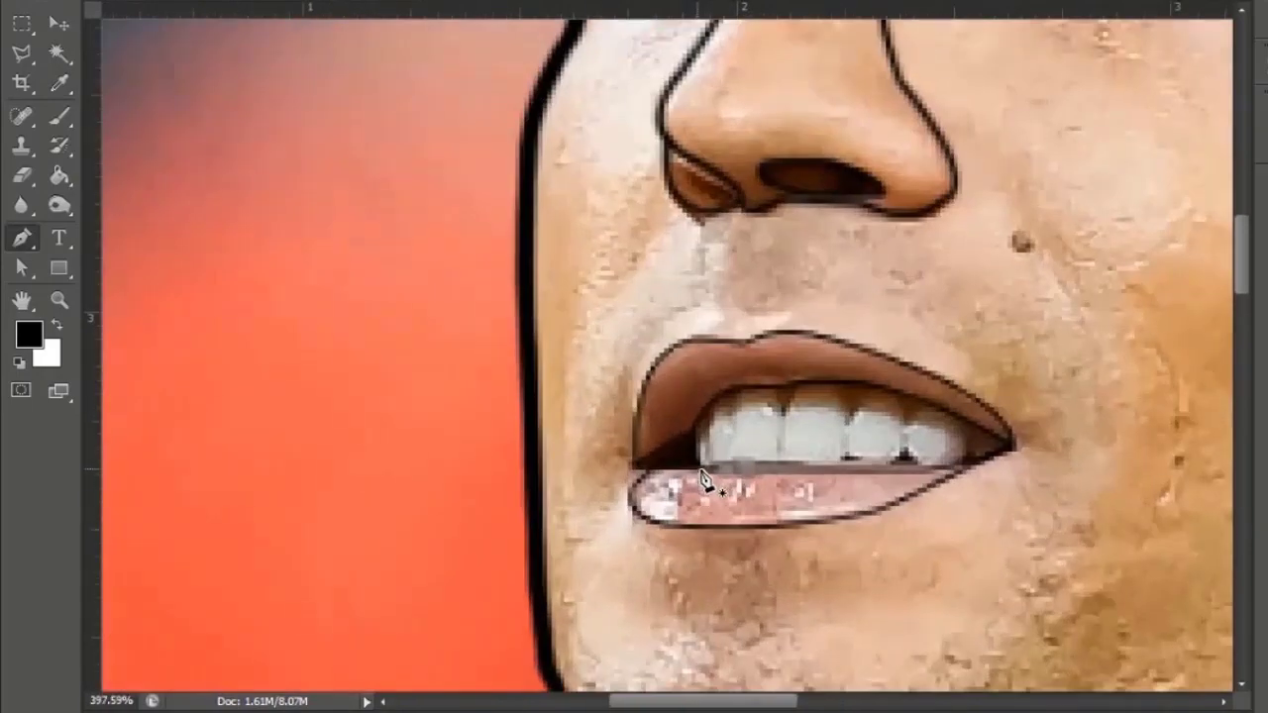
click(697, 429)
drag(737, 399, 755, 398)
alt+click(737, 399)
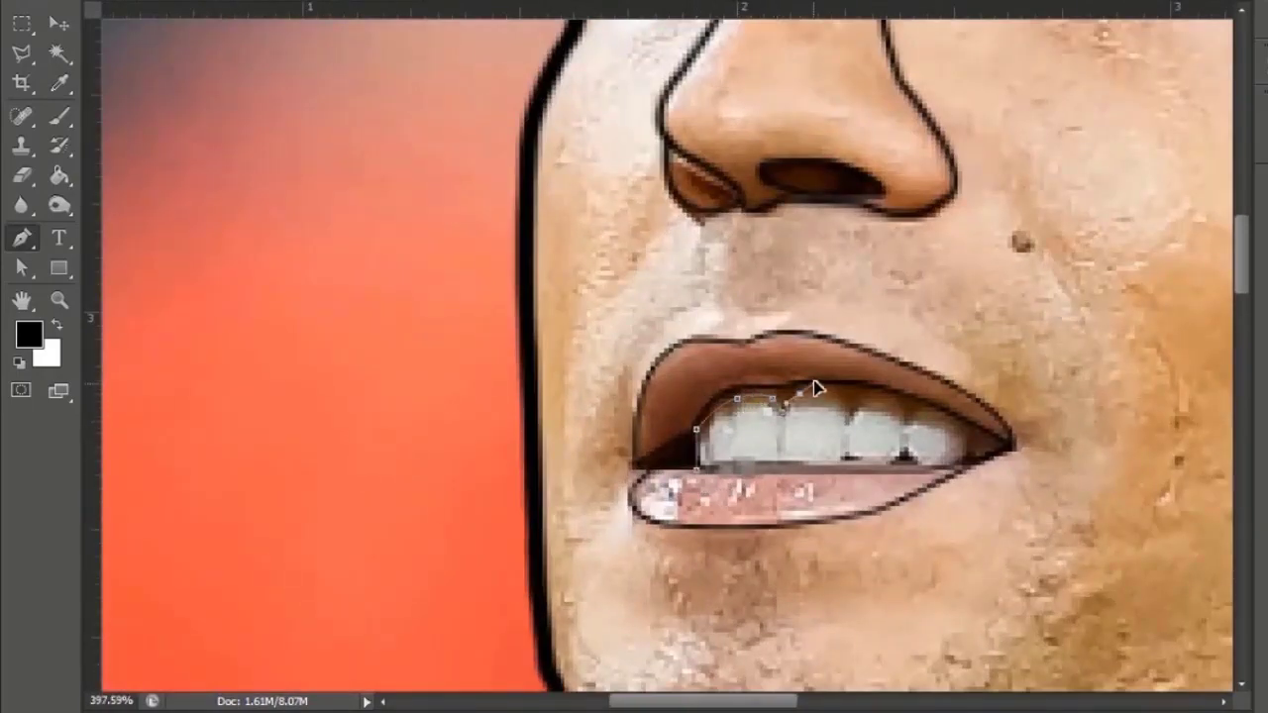
alt+click(842, 400)
scroll(905, 440, down, 1)
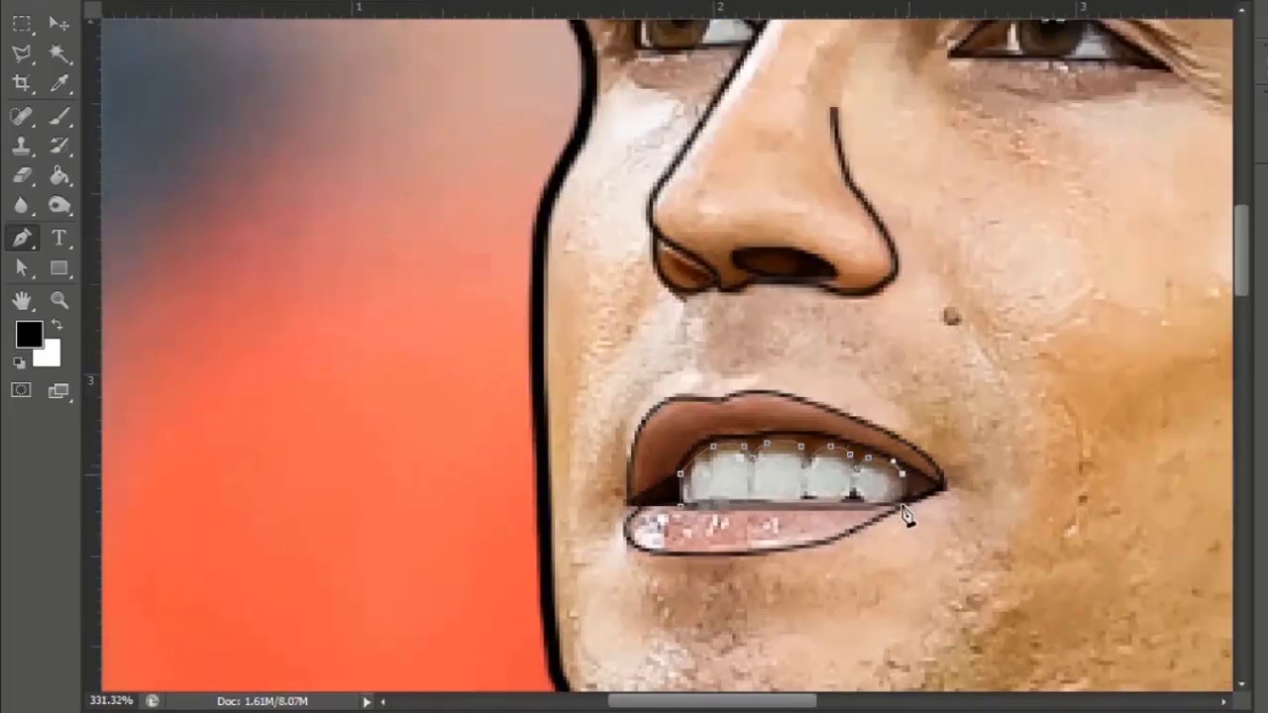
Stroke the teeth path with the Brush and dismiss the path.
scroll(908, 518, down, 2)
right_click(858, 502)
click(883, 162)
key(Return)
key(Return)
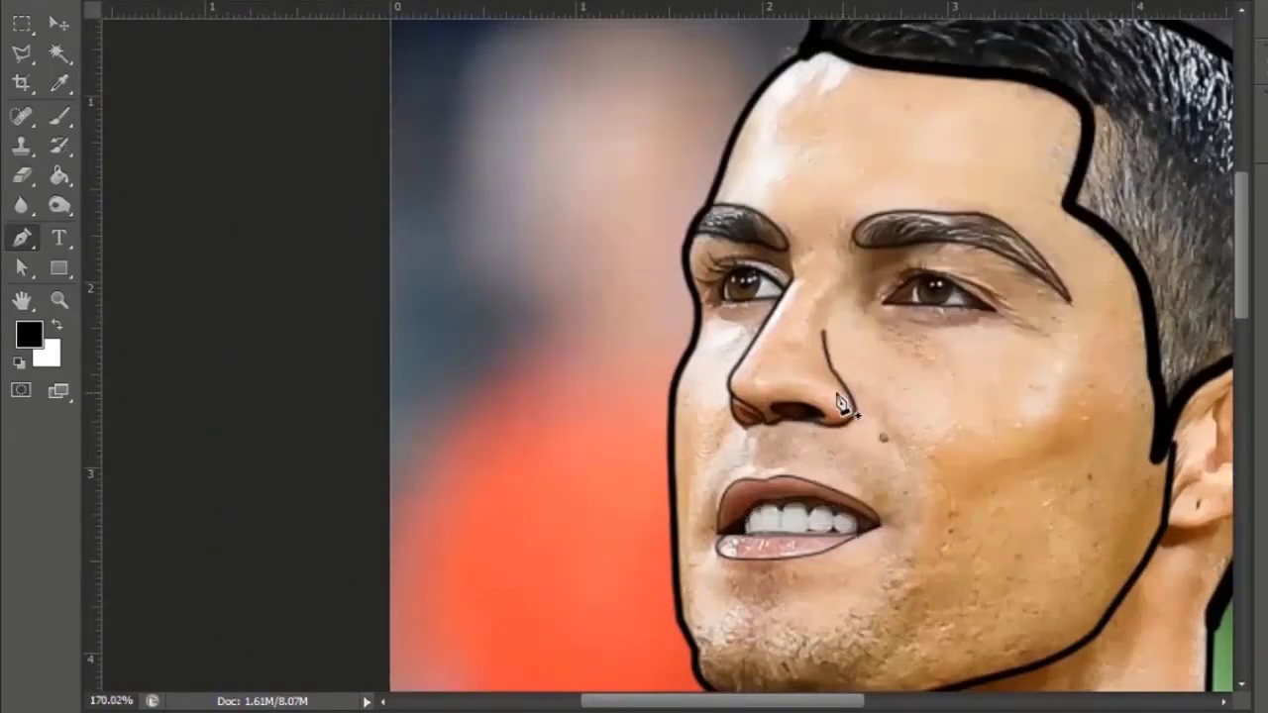
Draw a path along the lower edge of the teeth and stroke it with the Brush.
scroll(776, 503, up, 5)
scroll(897, 468, down, 1)
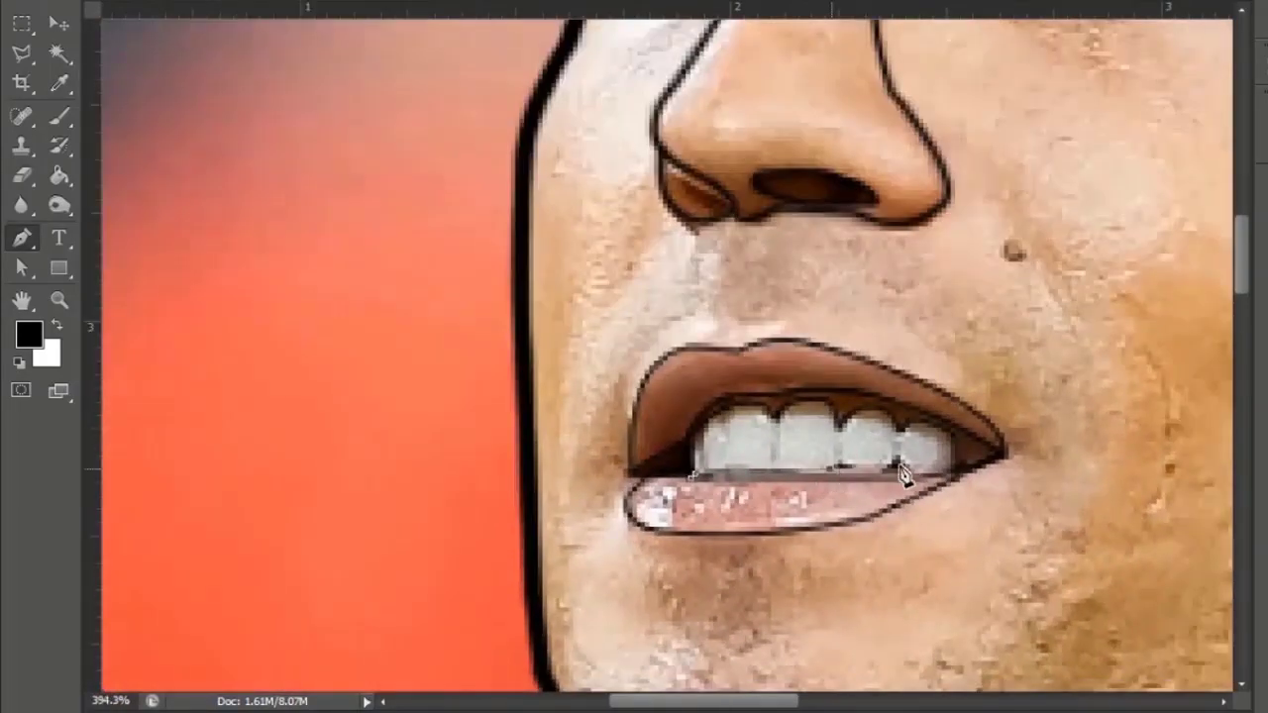
right_click(957, 503)
click(847, 102)
click(827, 215)
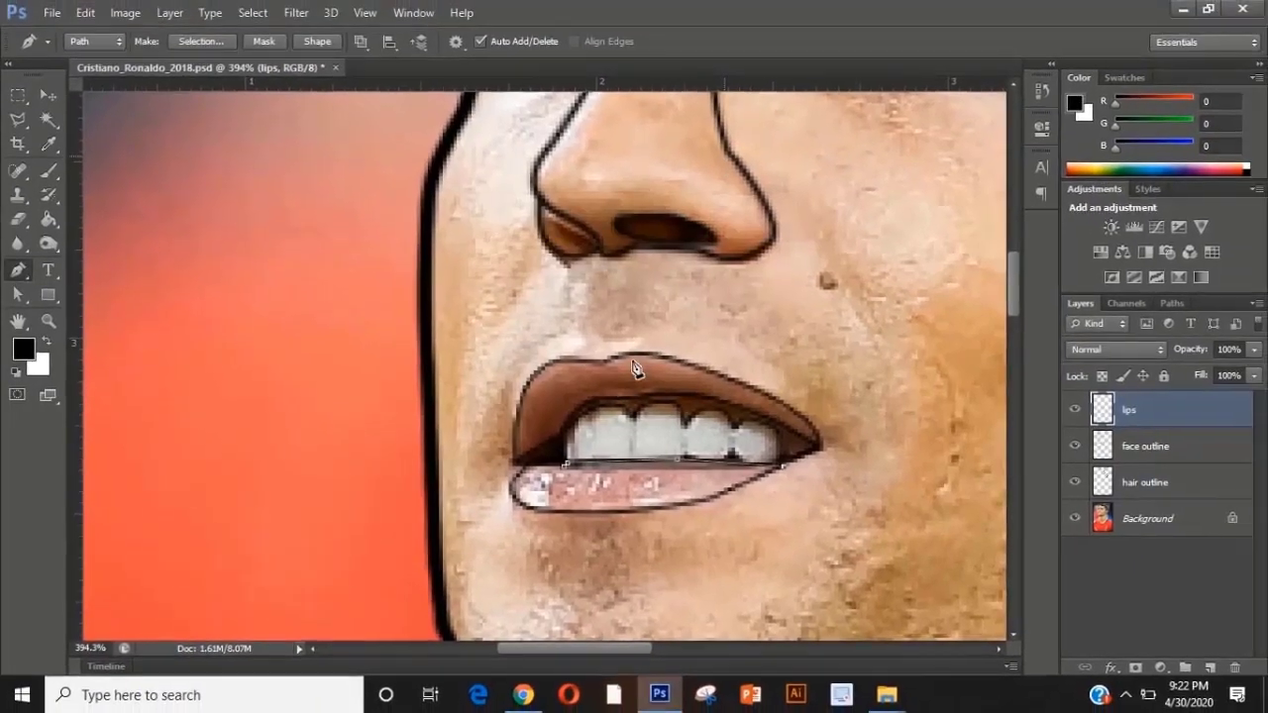
On the face outline layer, trace the iris edge of the near eye with the Pen tool and stroke it with the Brush.
scroll(637, 368, down, 3)
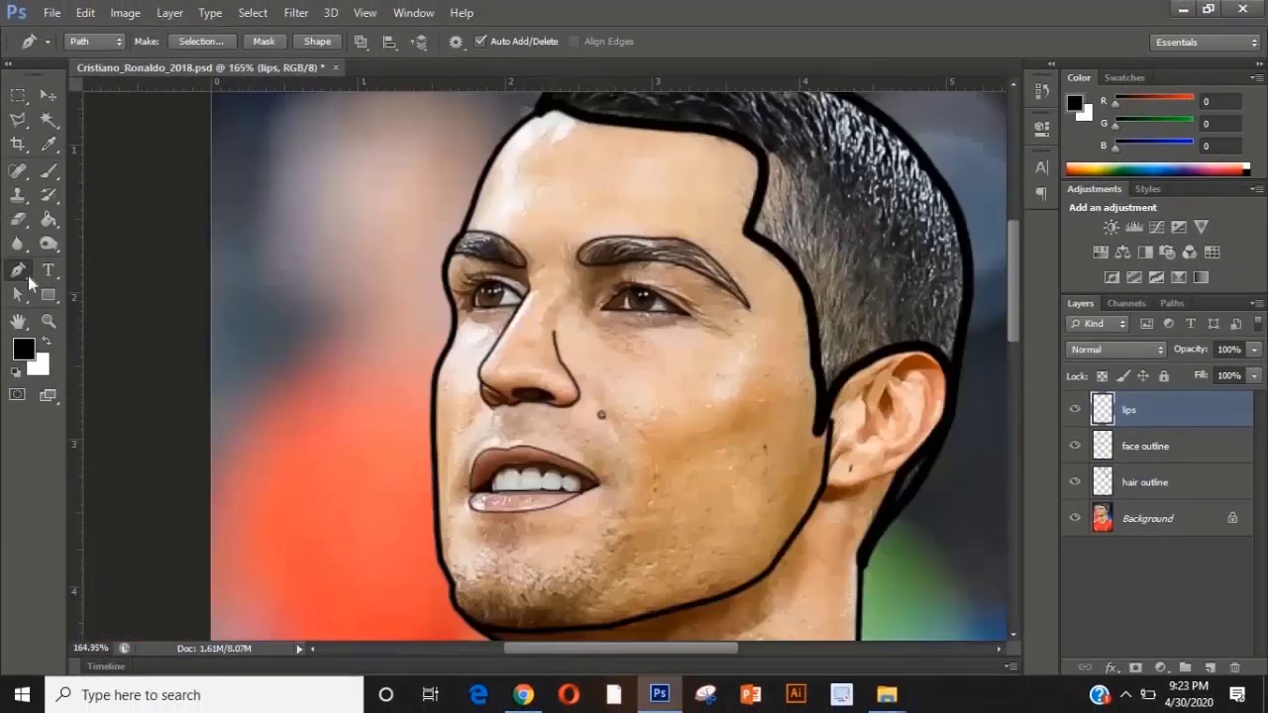
click(1150, 446)
scroll(657, 295, up, 1)
scroll(657, 296, up, 5)
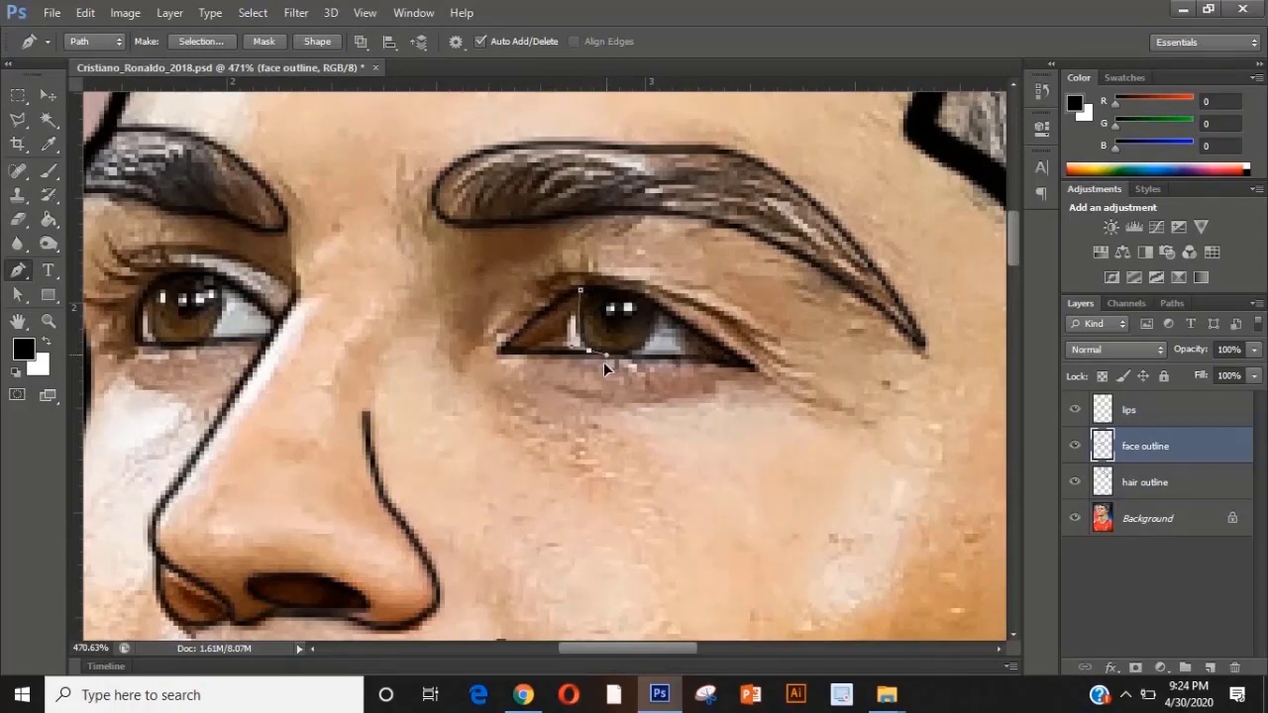
right_click(640, 383)
click(694, 426)
click(756, 235)
key(Return)
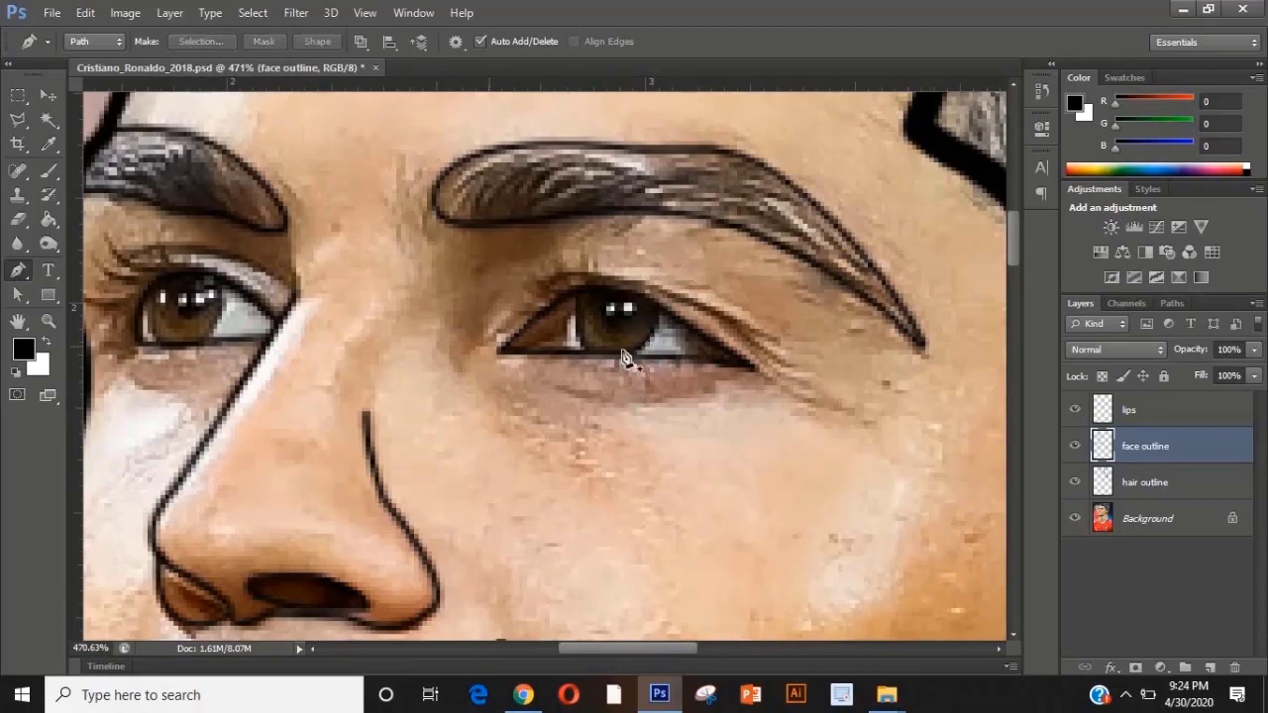
Trace the nose-side edge of the far eye's iris, stroke it with the Brush and dismiss the path.
scroll(626, 359, down, 3)
scroll(377, 352, up, 3)
click(370, 357)
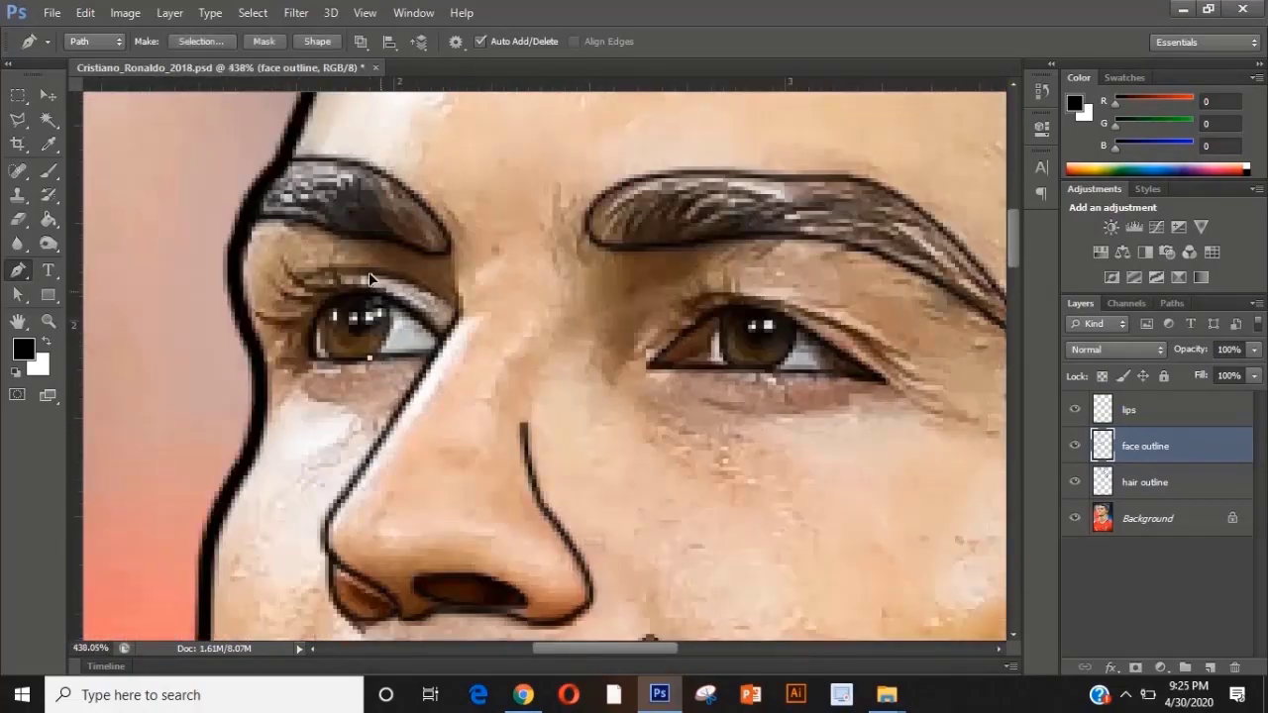
right_click(386, 351)
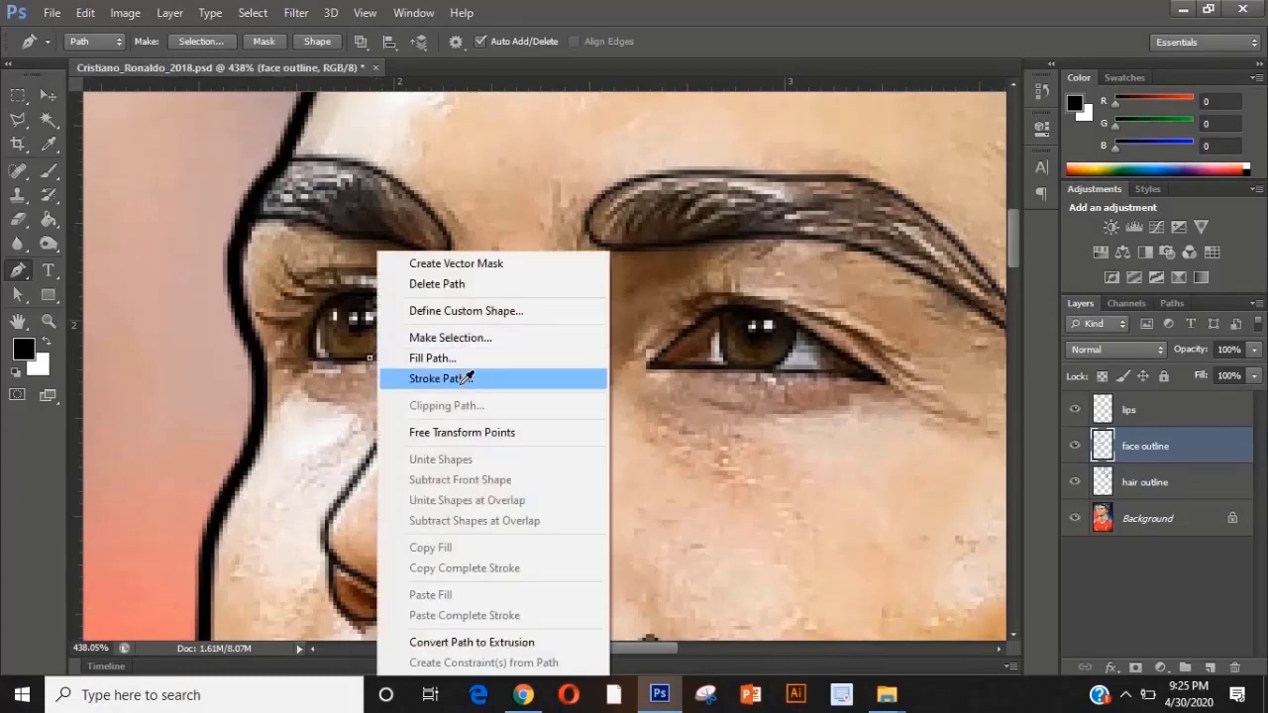
click(469, 374)
key(Return)
key(Escape)
Trace the outer edge of the far eye's iris with the Pen tool, stroke it with the Brush and dismiss the path.
click(327, 314)
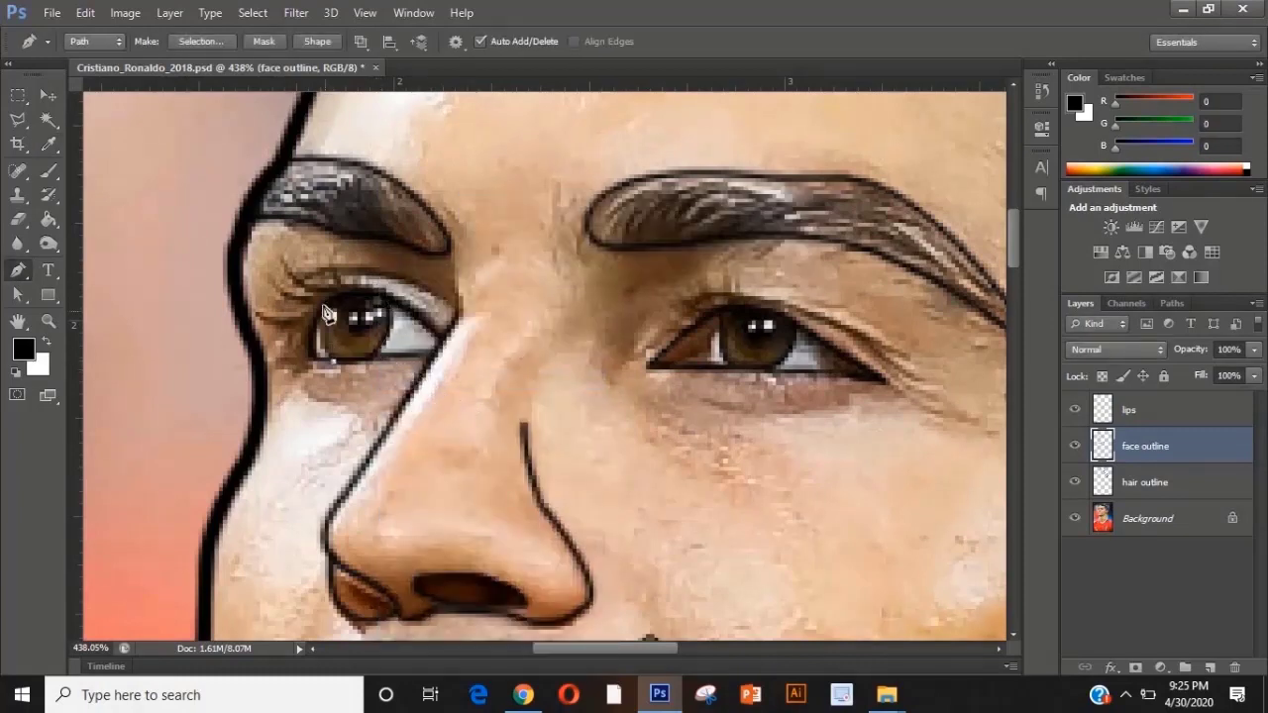
right_click(342, 296)
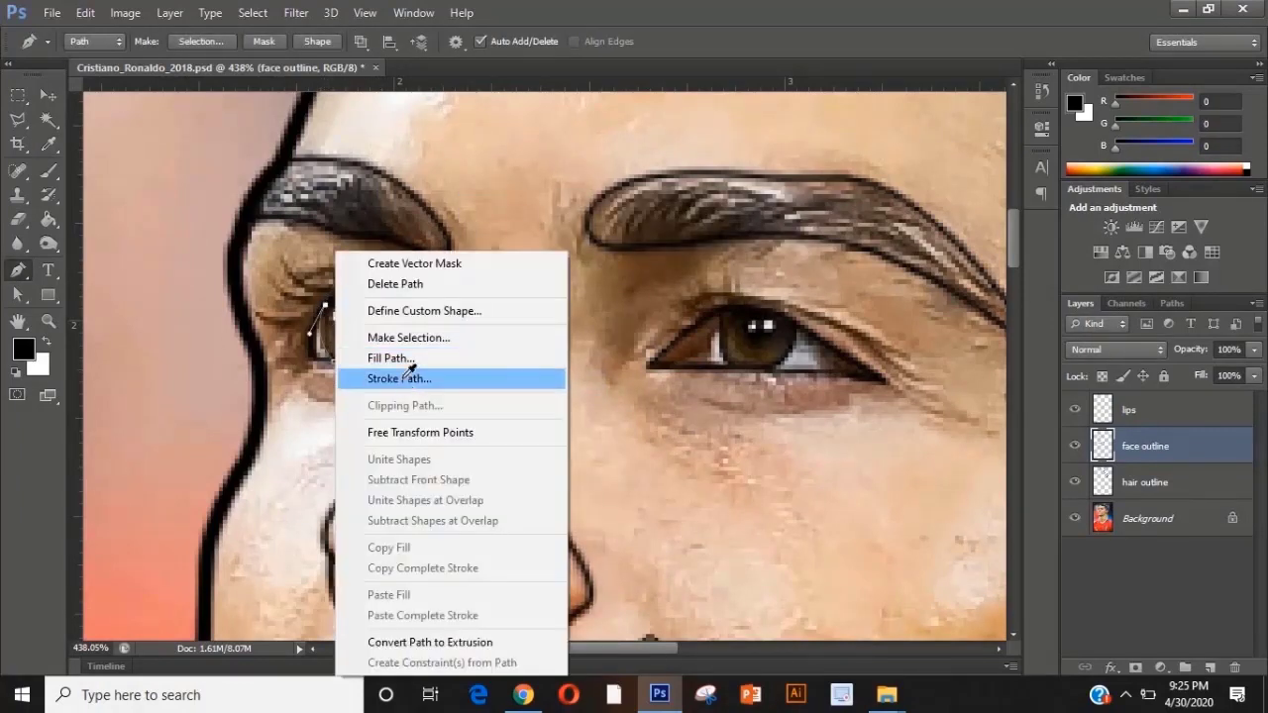
click(414, 367)
key(Return)
key(Escape)
Trace the pupil of the far eye on the face outline layer and stroke the path with the Brush.
drag(355, 339, 455, 374)
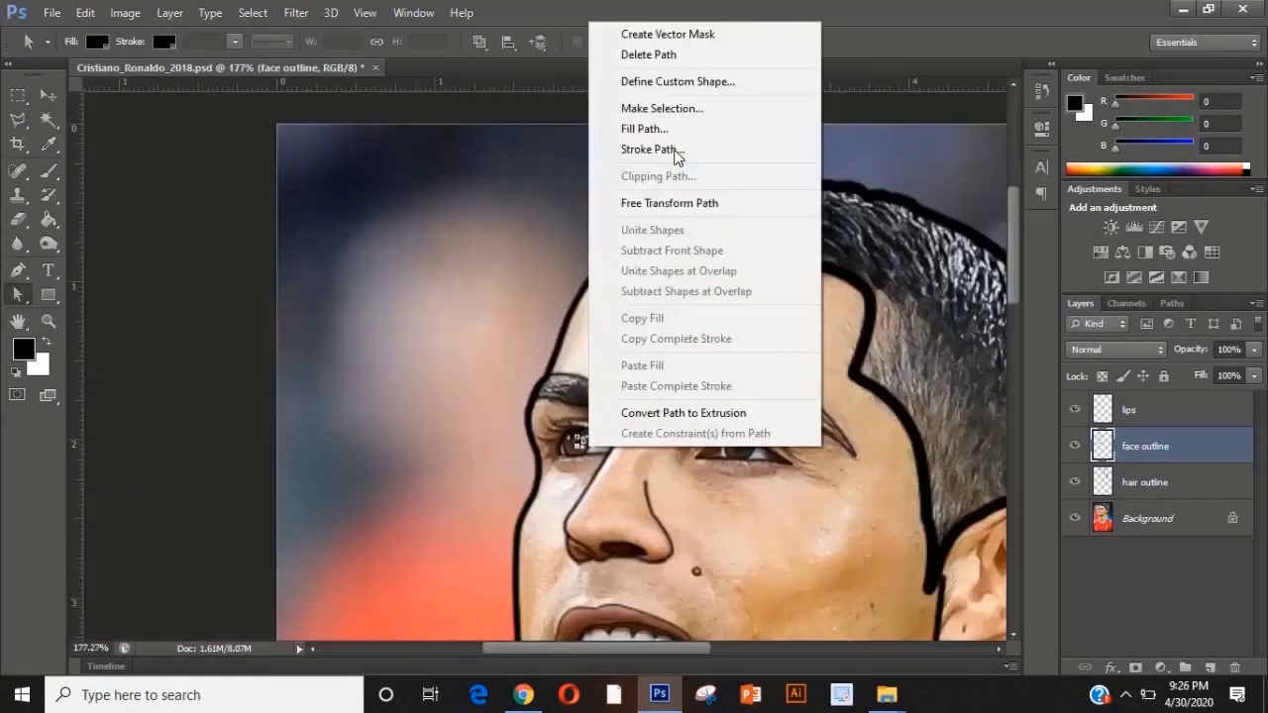
click(680, 156)
key(Return)
scroll(712, 457, up, 2)
scroll(711, 457, up, 1)
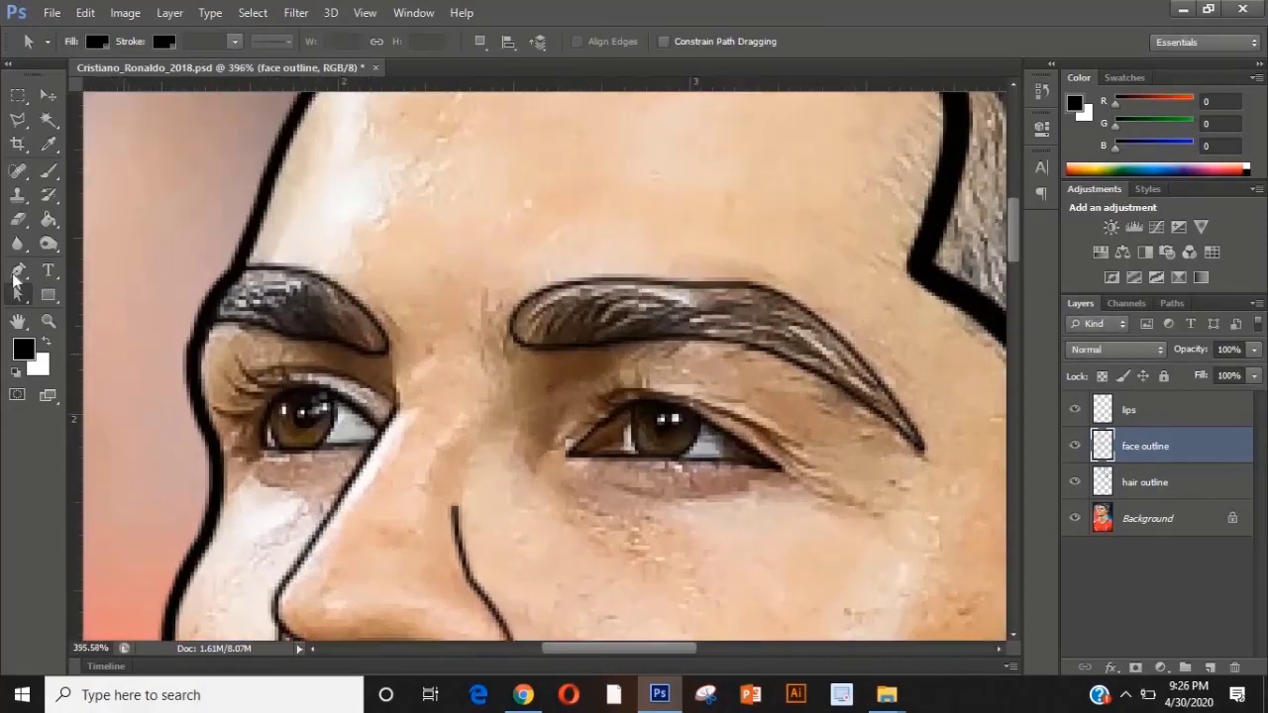
Trace the pupil of the near eye with the Pen tool and stroke it with the Brush.
key(p)
scroll(673, 442, up, 1)
drag(690, 413, 693, 427)
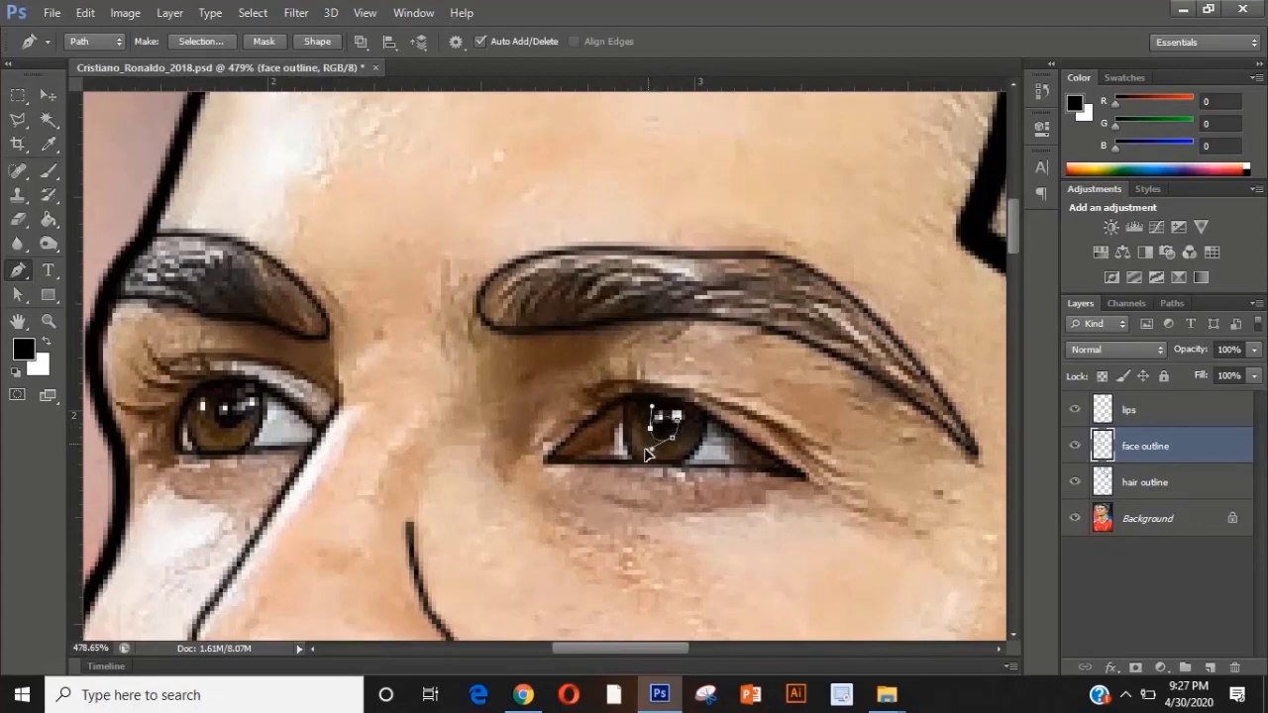
right_click(664, 435)
click(743, 133)
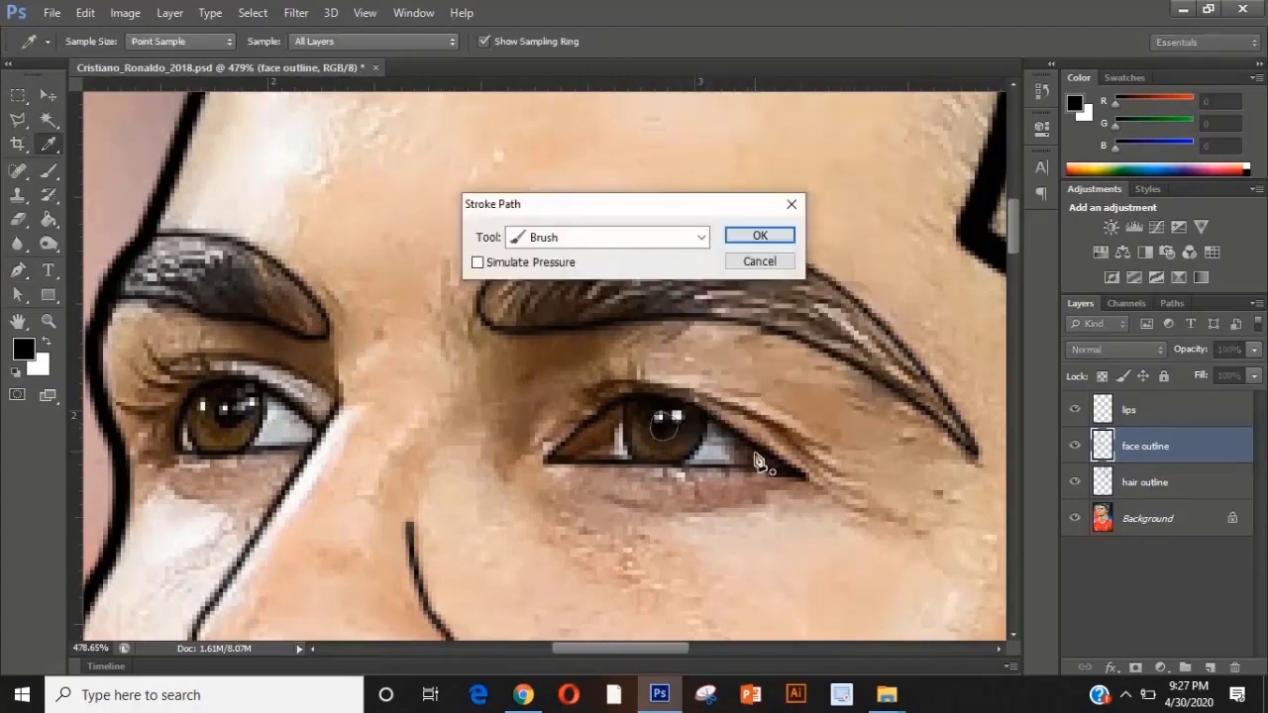
key(Return)
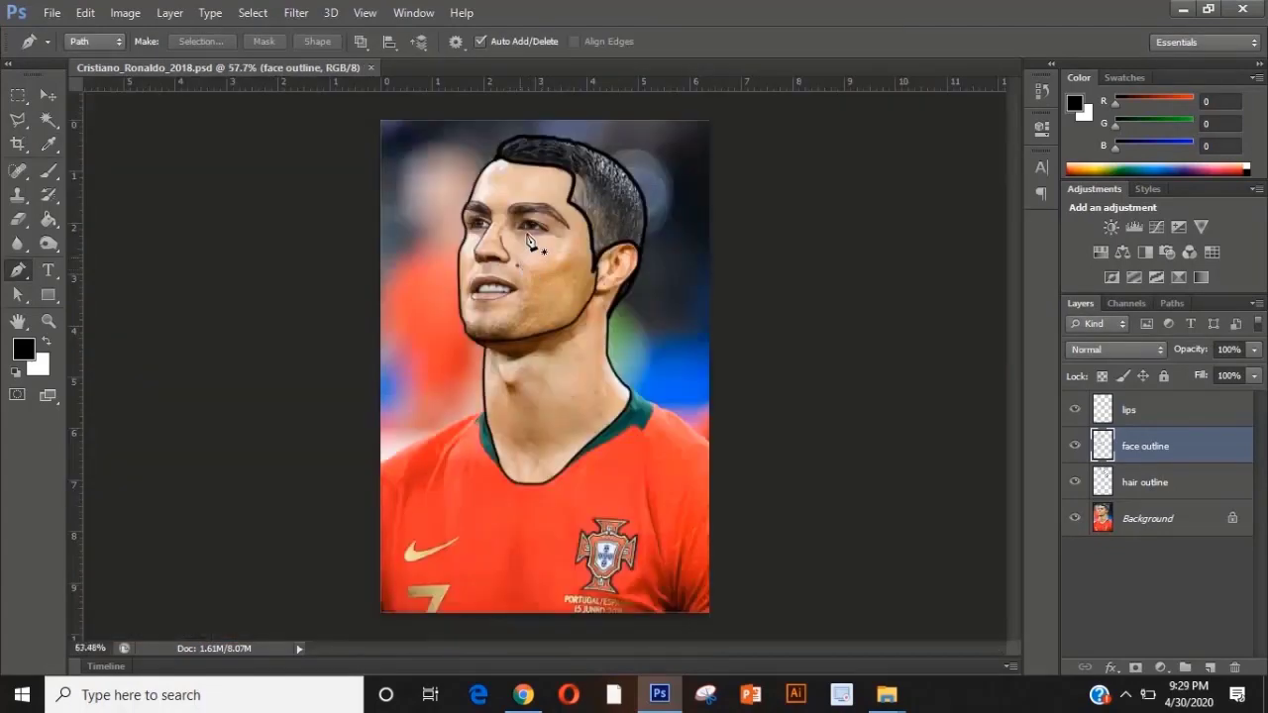
Add a new layer directly above the Background, fill it with white and hide it.
scroll(610, 292, up, 3)
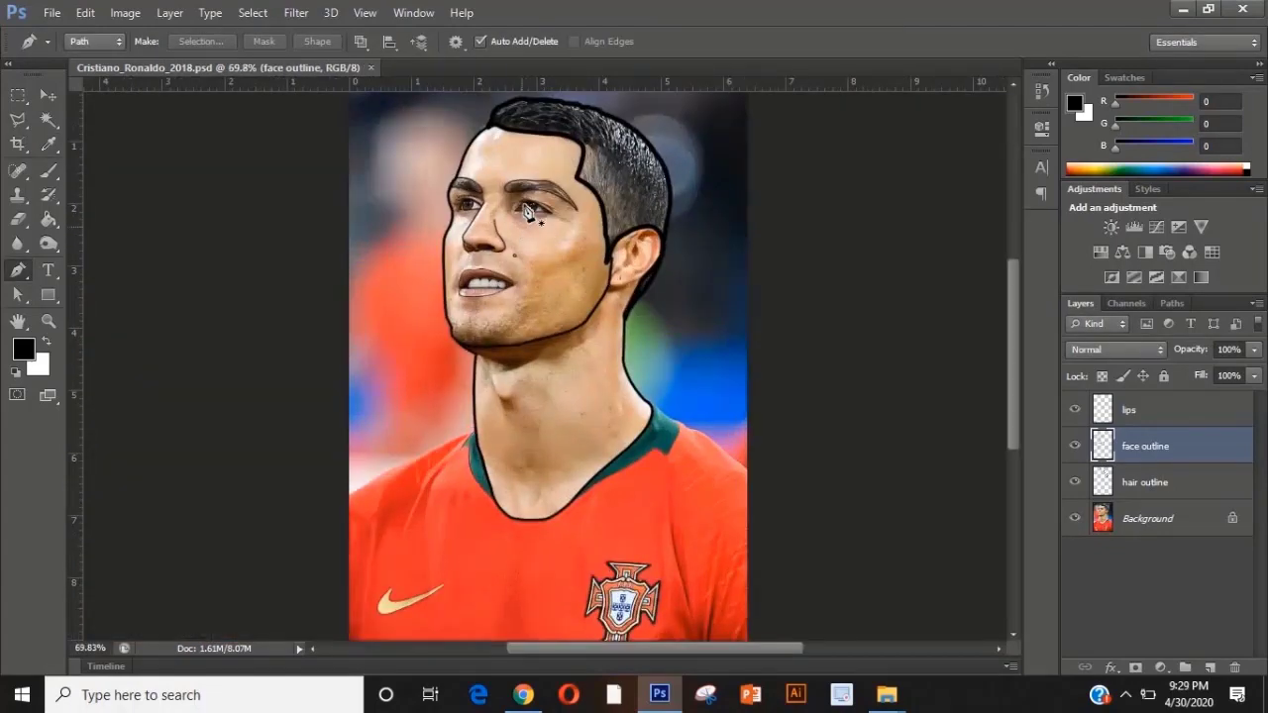
key(ctrl+0)
key(ctrl+0)
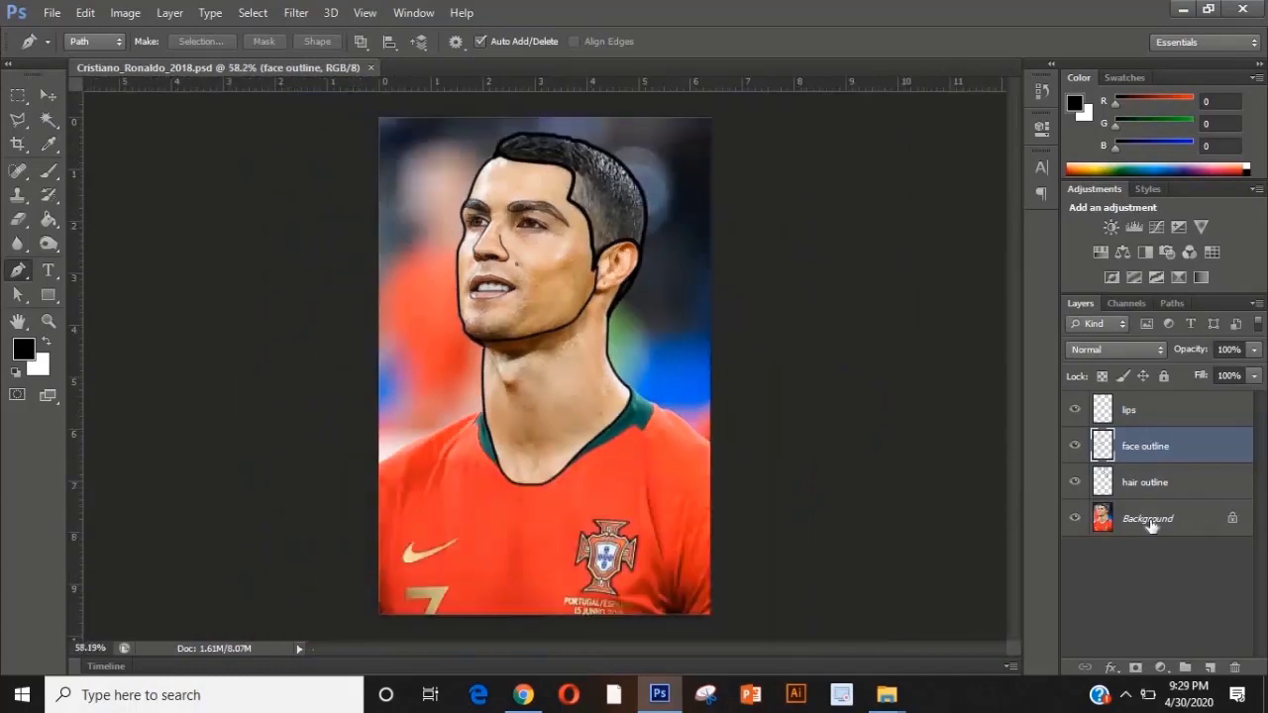
click(1150, 519)
click(1210, 668)
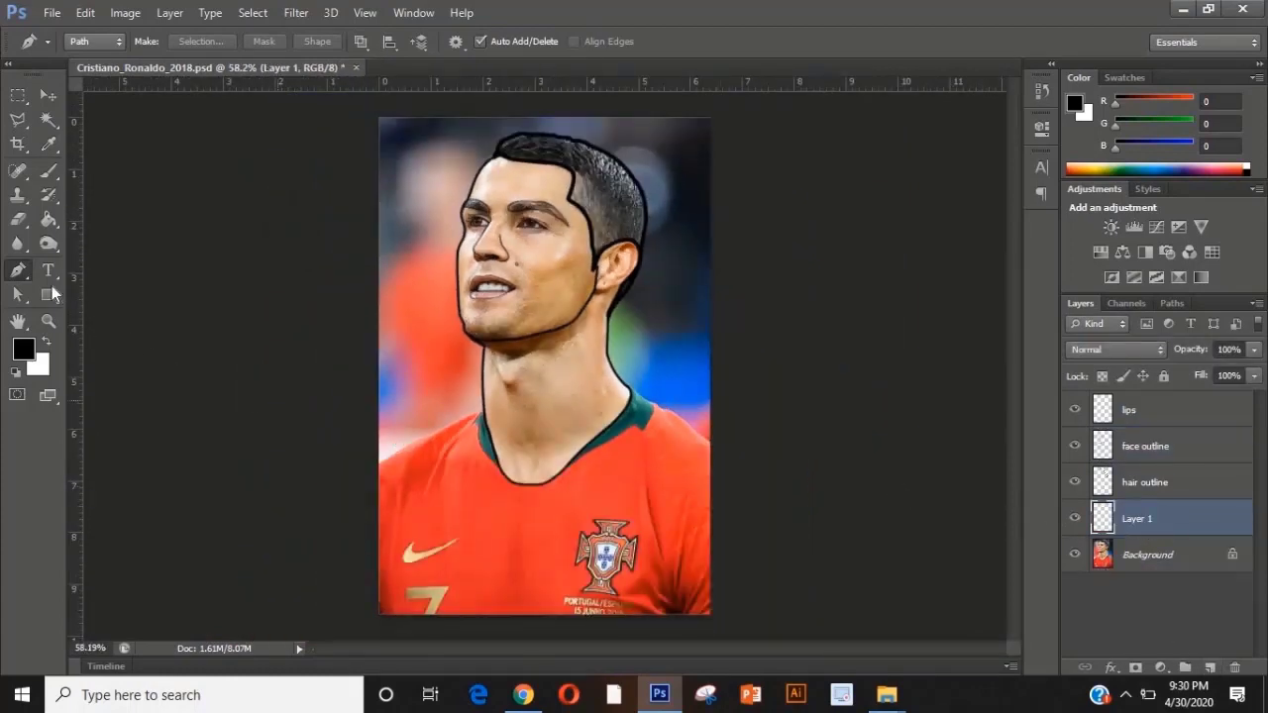
click(49, 219)
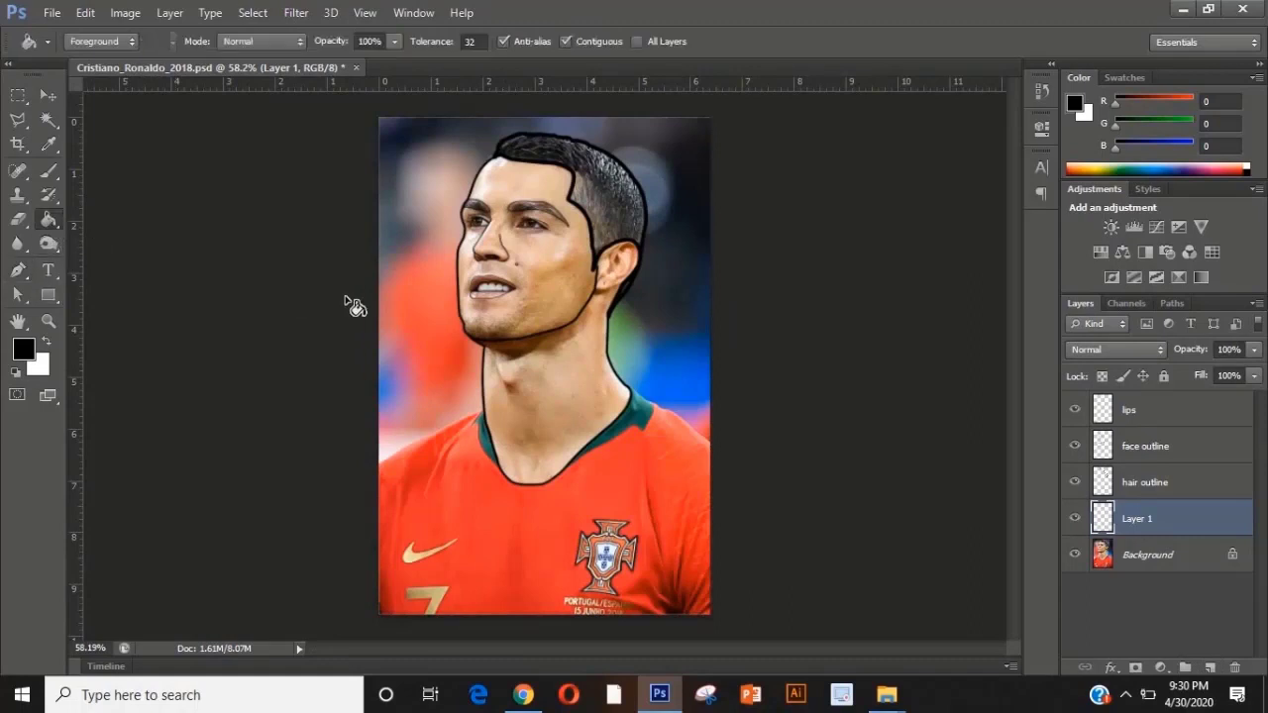
key(x)
click(419, 334)
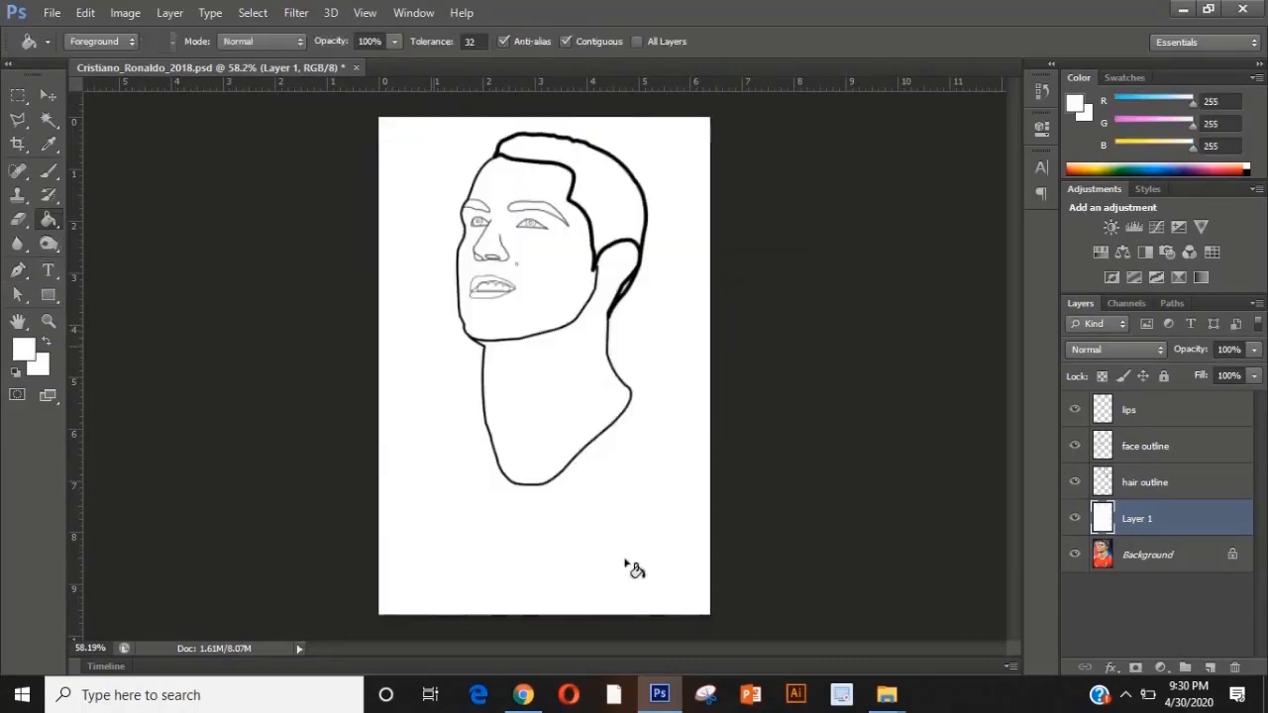
click(1074, 519)
click(1075, 519)
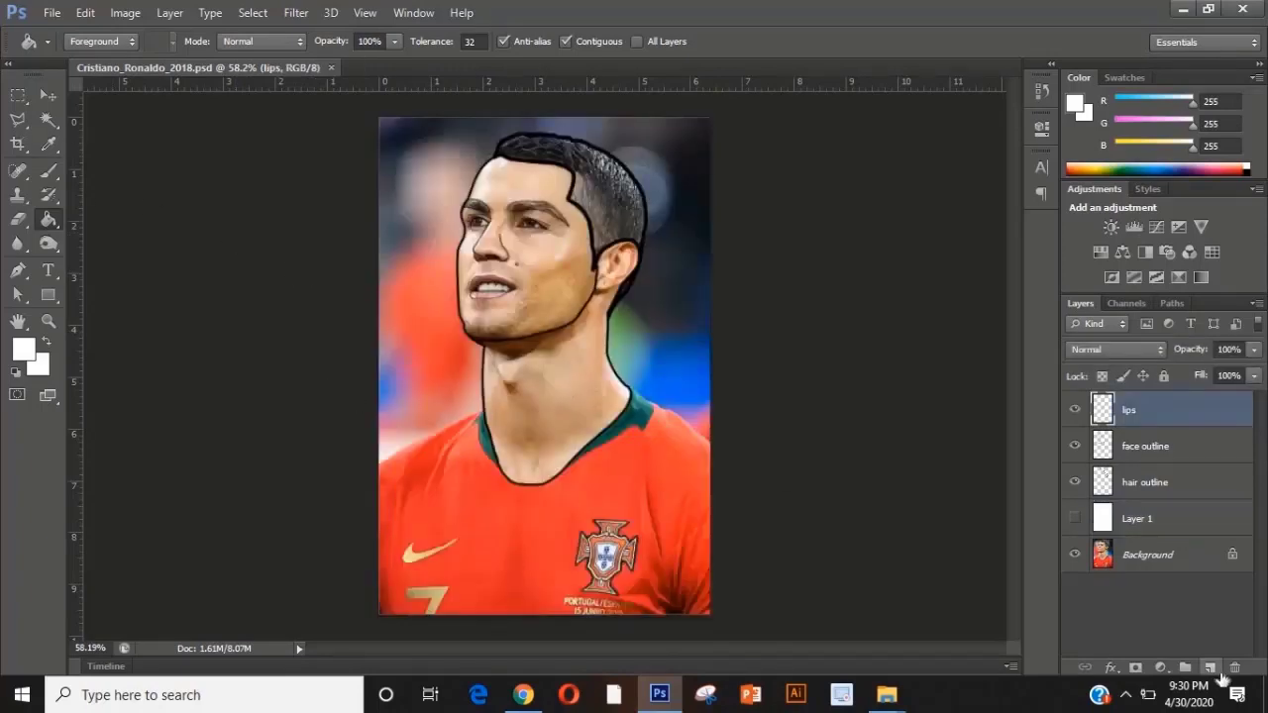
Create a new layer above the lips layer and name it "eye detail".
click(1209, 667)
double_click(1129, 409)
text(ey)
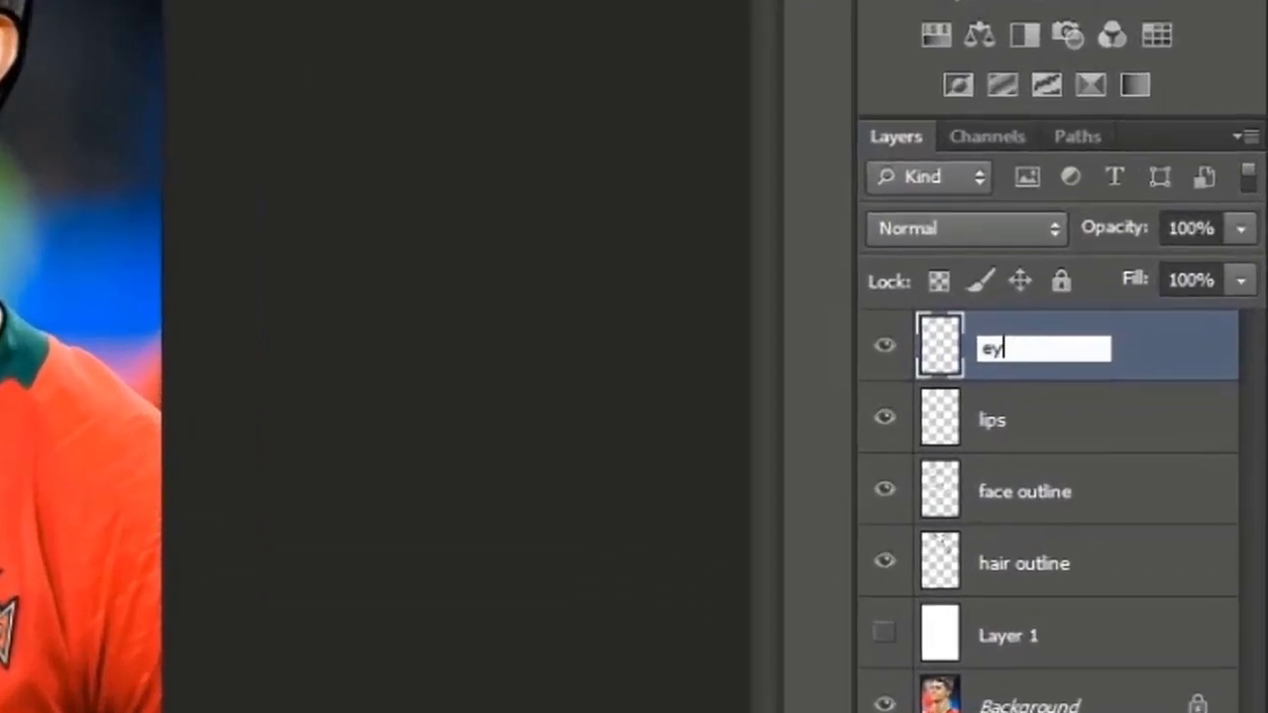
text(e detail)
key(Return)
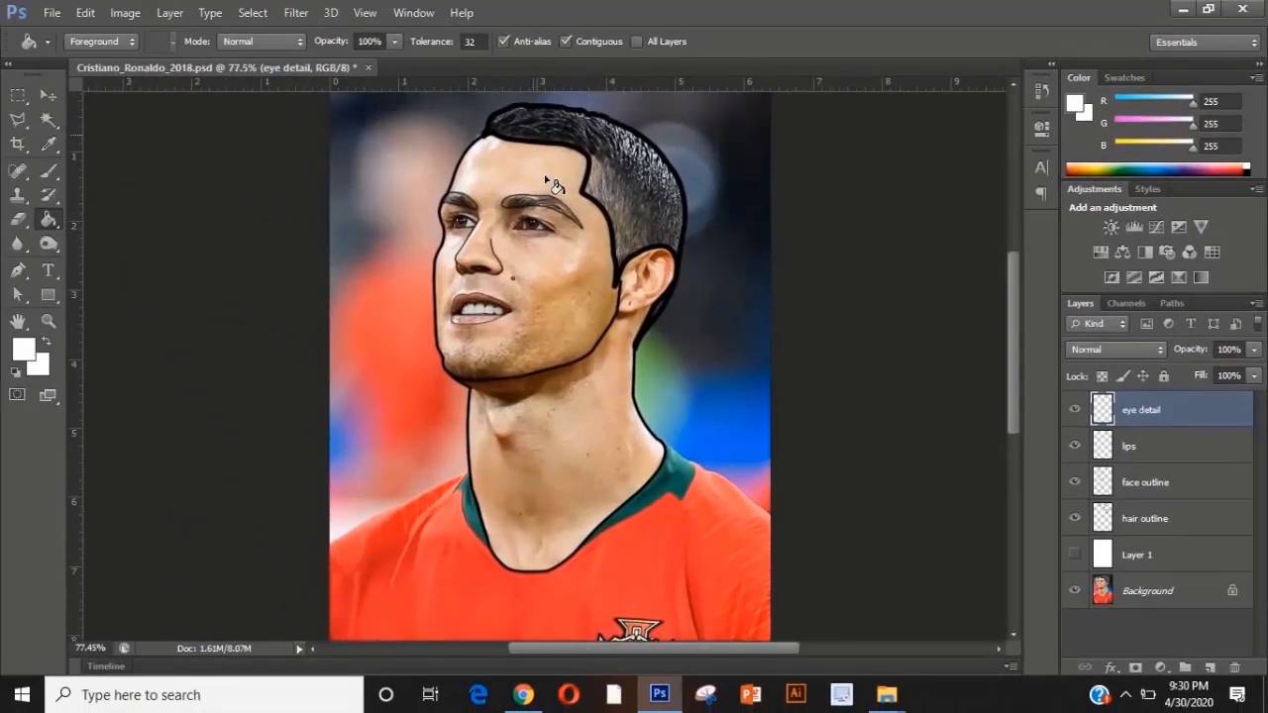
Draw a curved line beneath the near eye with the Pen tool and stroke it in black with the Brush.
scroll(545, 181, up, 4)
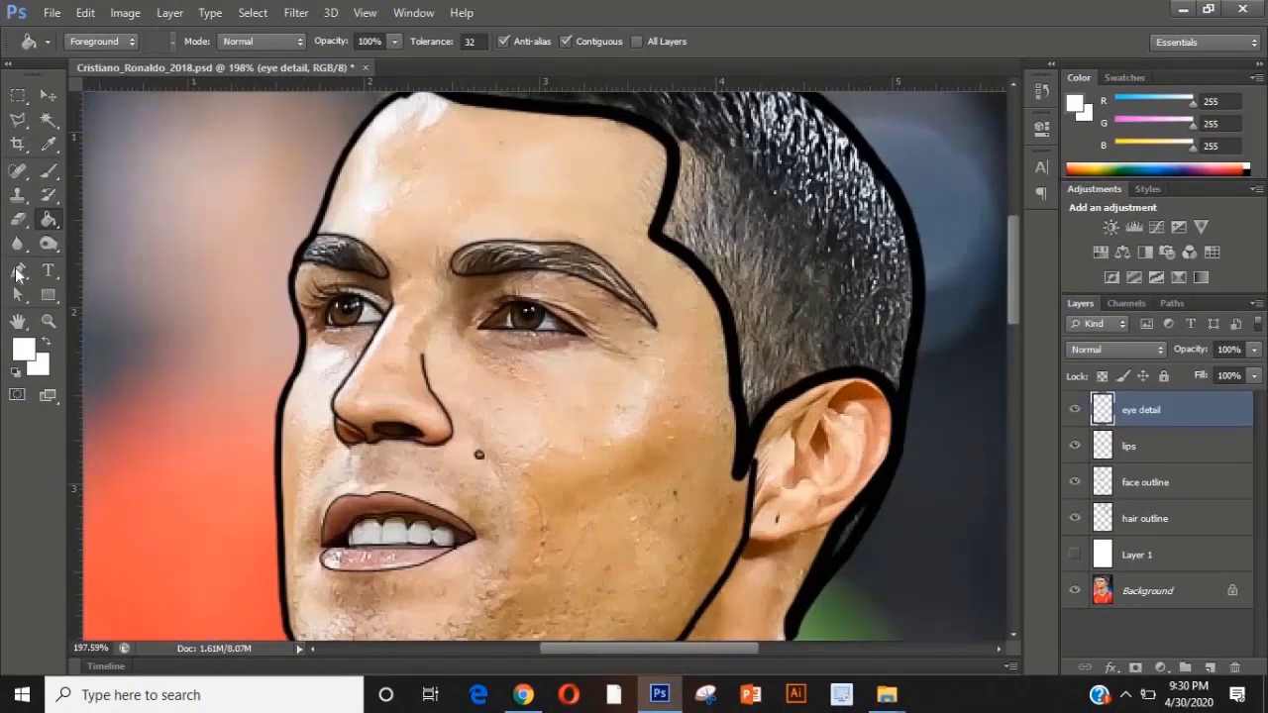
click(18, 271)
scroll(508, 347, up, 1)
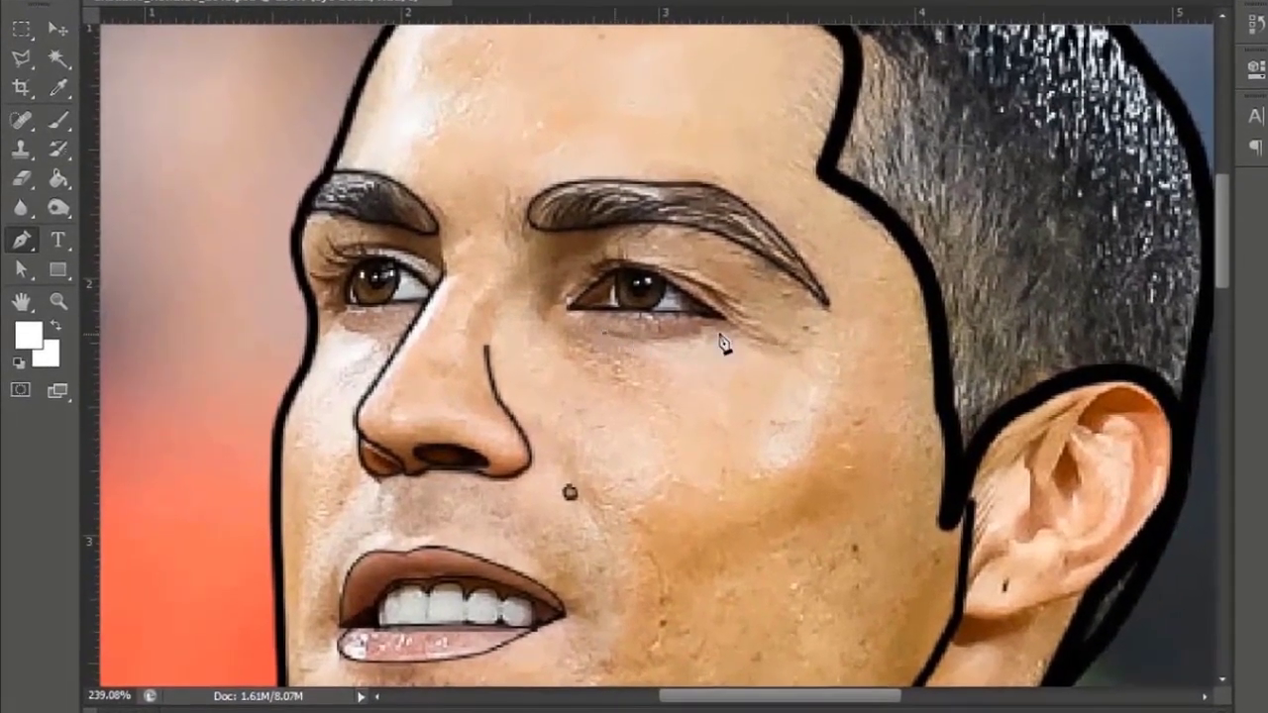
click(655, 349)
click(702, 334)
key(d)
right_click(658, 347)
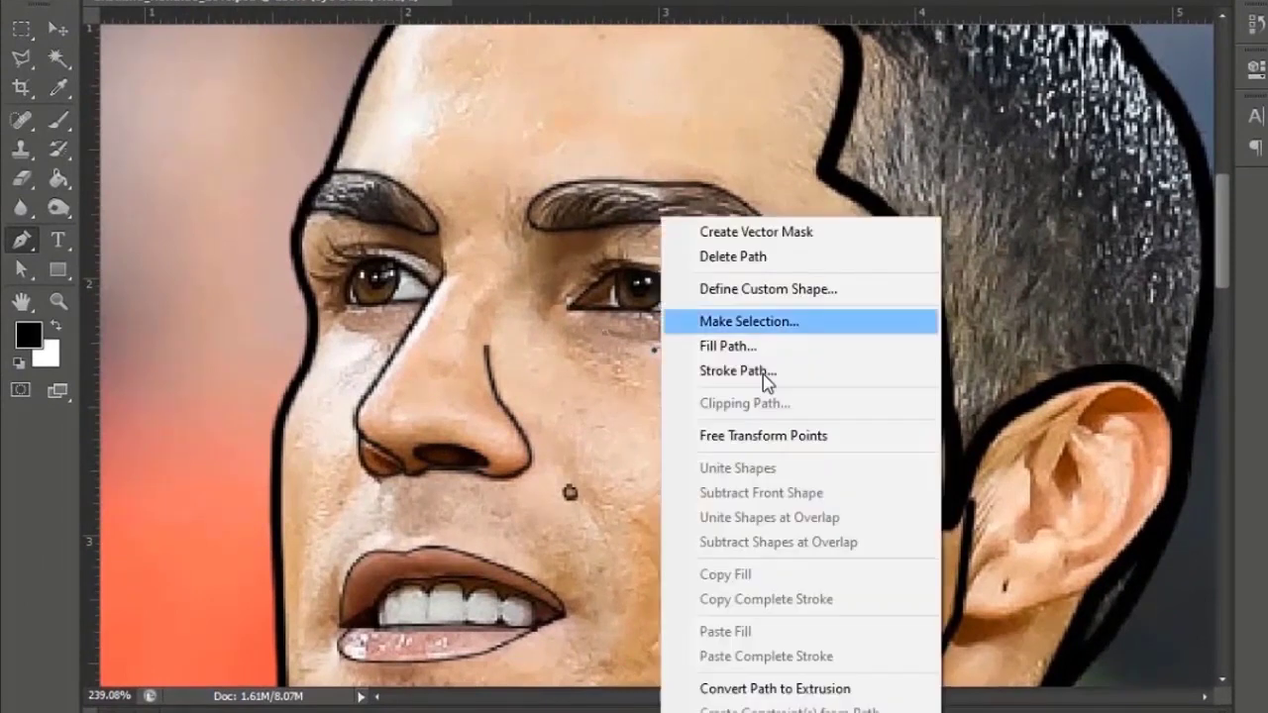
click(759, 368)
click(908, 201)
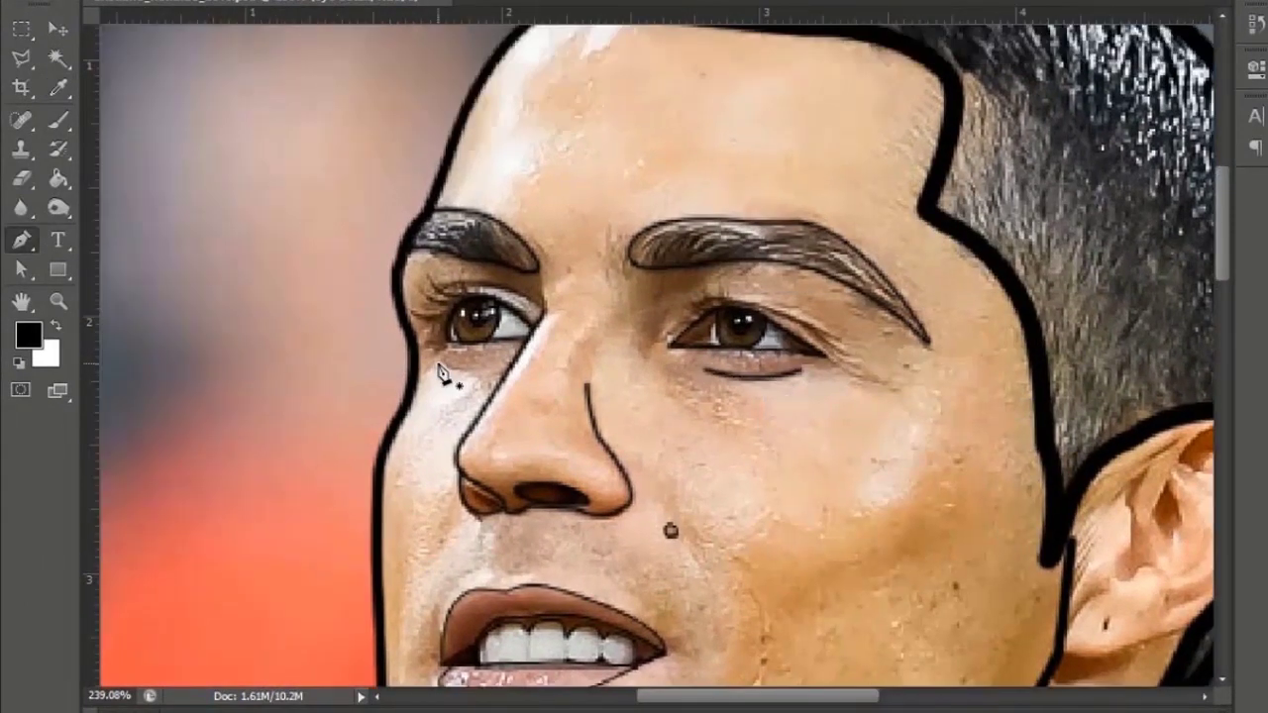
Draw a short curved line beneath the far eye, stroke it with the Brush and dismiss the path.
click(439, 362)
drag(492, 364, 523, 354)
alt+click(493, 366)
right_click(477, 392)
click(605, 367)
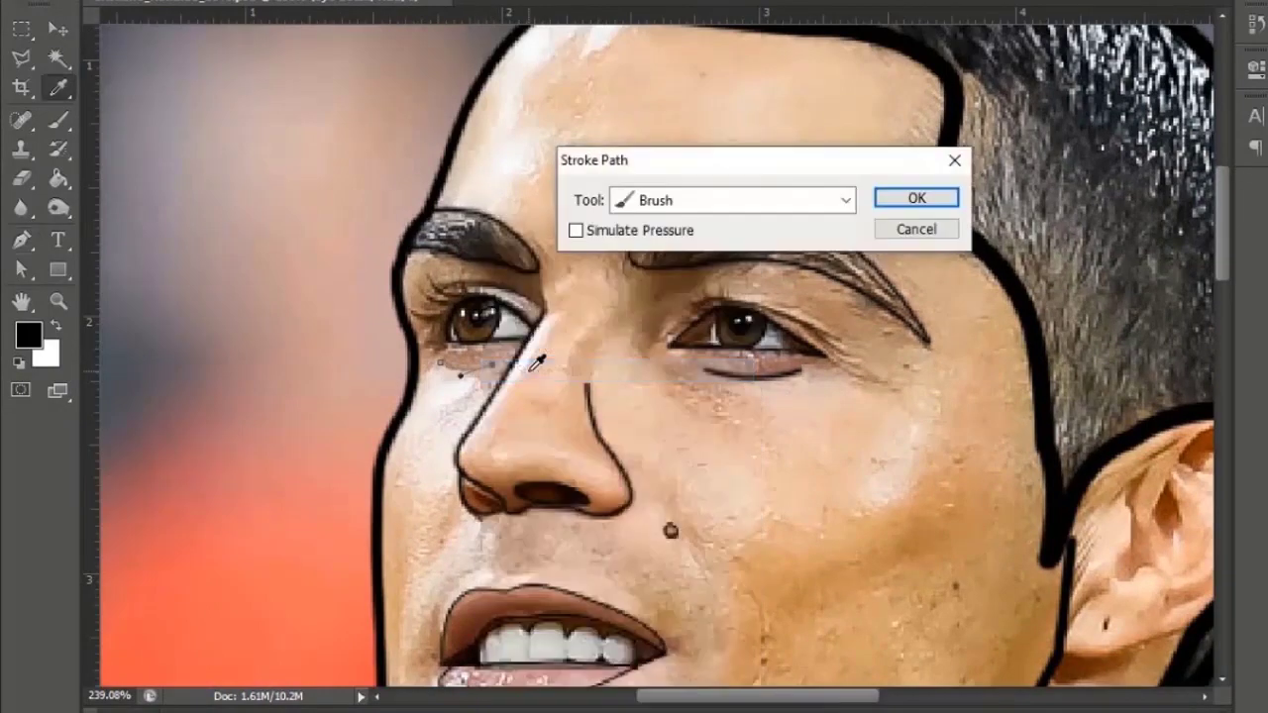
key(Return)
key(Return)
Trace the near eye's upper lash line from the inner to the outer corner and stroke it with the Brush.
scroll(577, 391, up, 2)
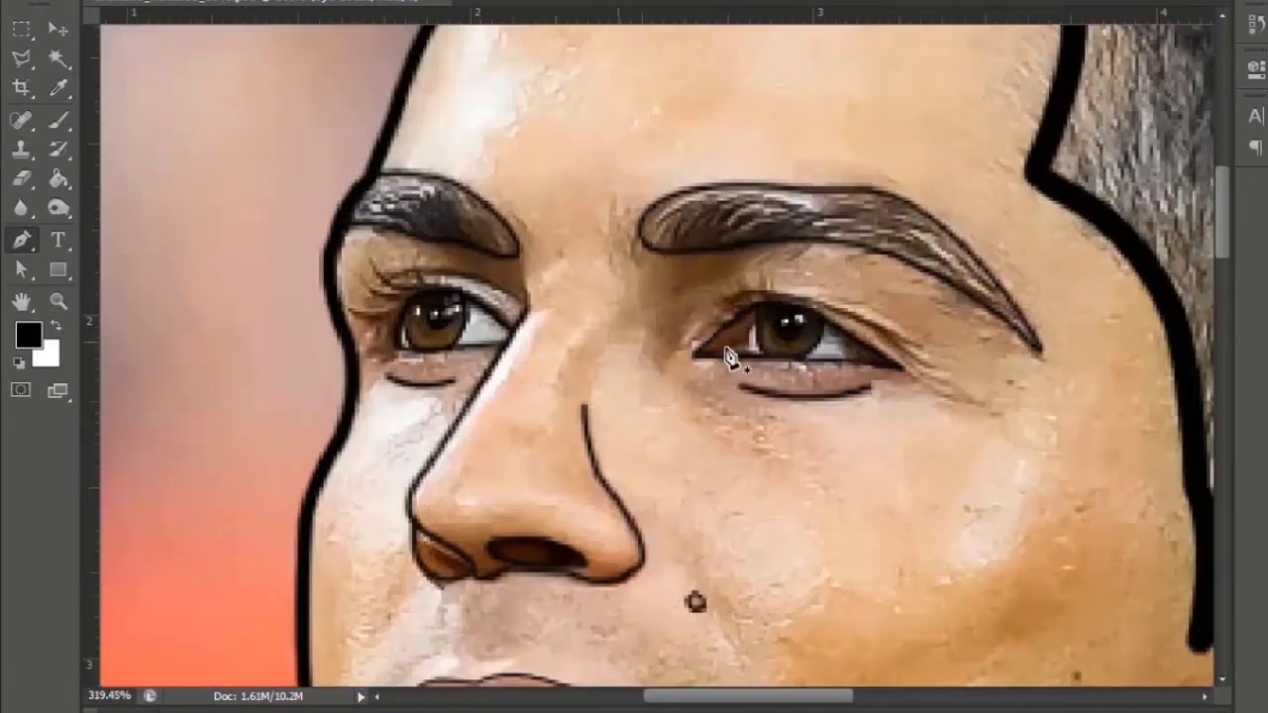
scroll(728, 359, up, 2)
click(714, 343)
drag(801, 266, 824, 261)
alt+click(800, 266)
drag(895, 279, 933, 307)
click(1023, 365)
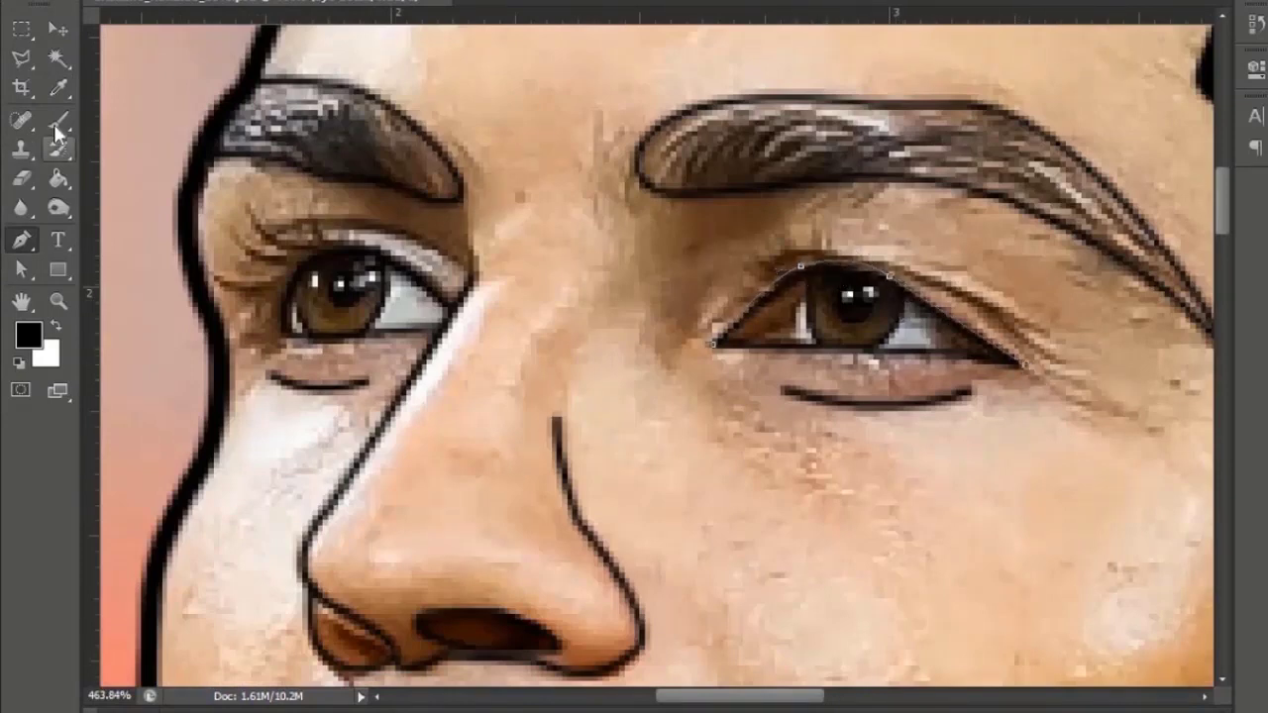
click(57, 127)
click(19, 244)
right_click(833, 218)
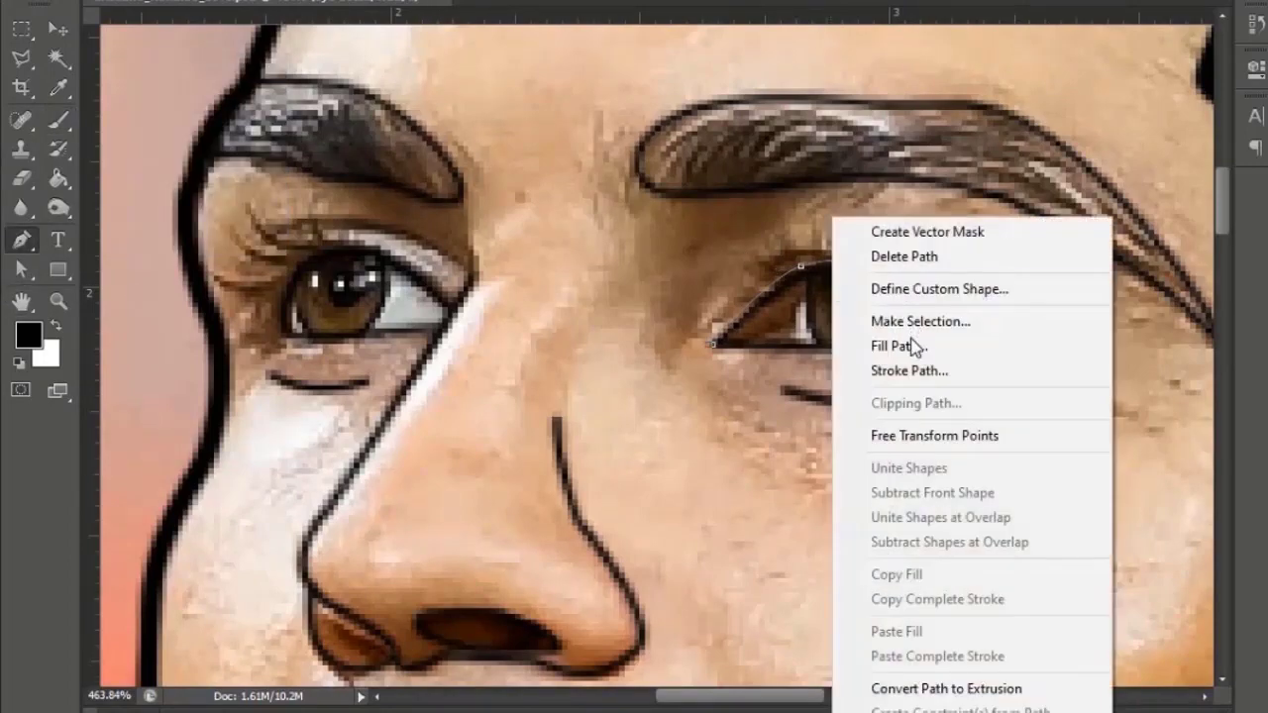
click(909, 370)
click(917, 198)
Trace the far eye's upper lash line and its outer side, and stroke the path with the Brush.
alt+scroll(555, 356, up, 1)
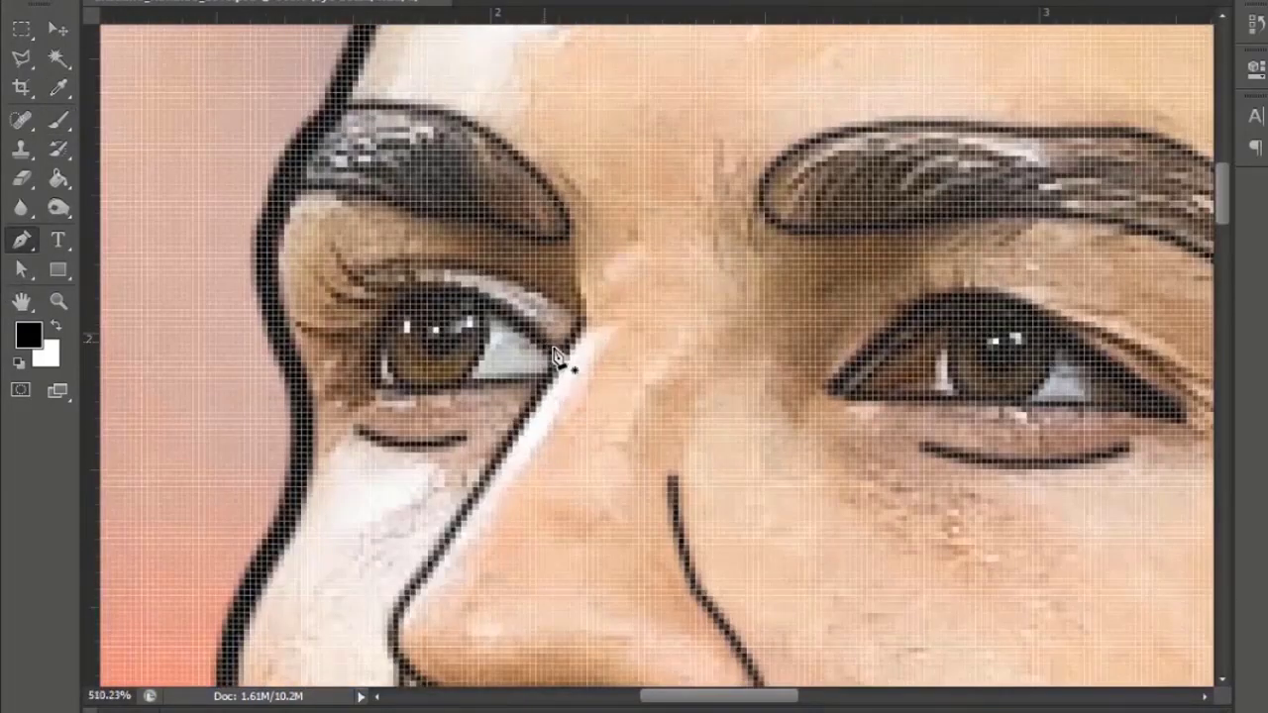
alt+scroll(555, 359, down, 1)
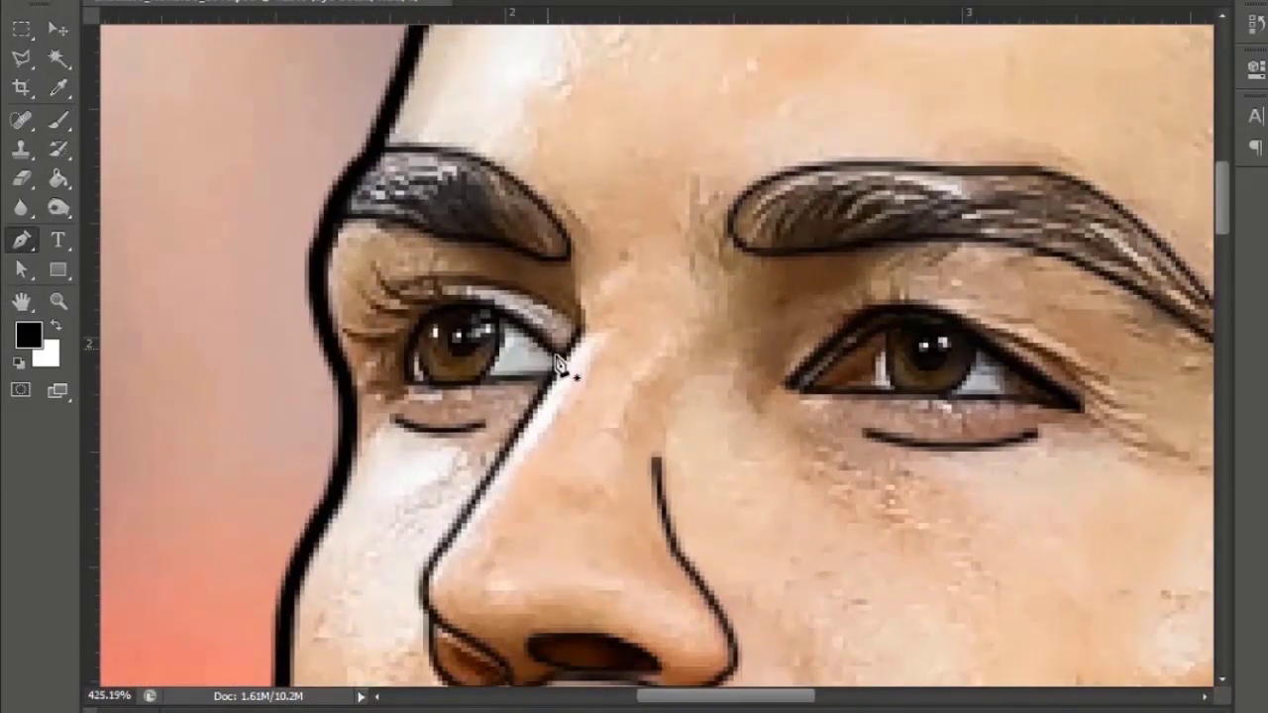
drag(446, 296, 365, 305)
alt+click(448, 297)
drag(400, 381, 392, 421)
alt+click(402, 381)
right_click(432, 383)
click(496, 372)
double_click(923, 197)
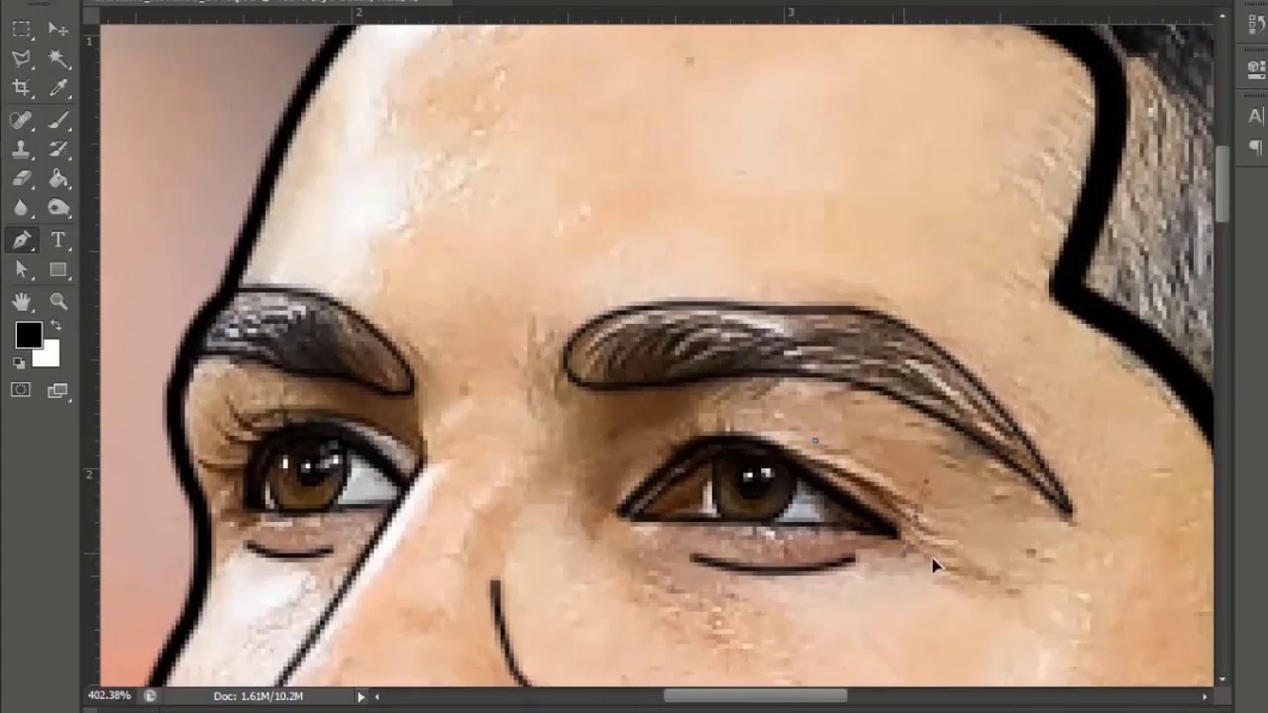
Stroke the eyelid crease path above the near eye with the Brush, and trace and stroke the crease above the far eye.
right_click(813, 523)
click(897, 179)
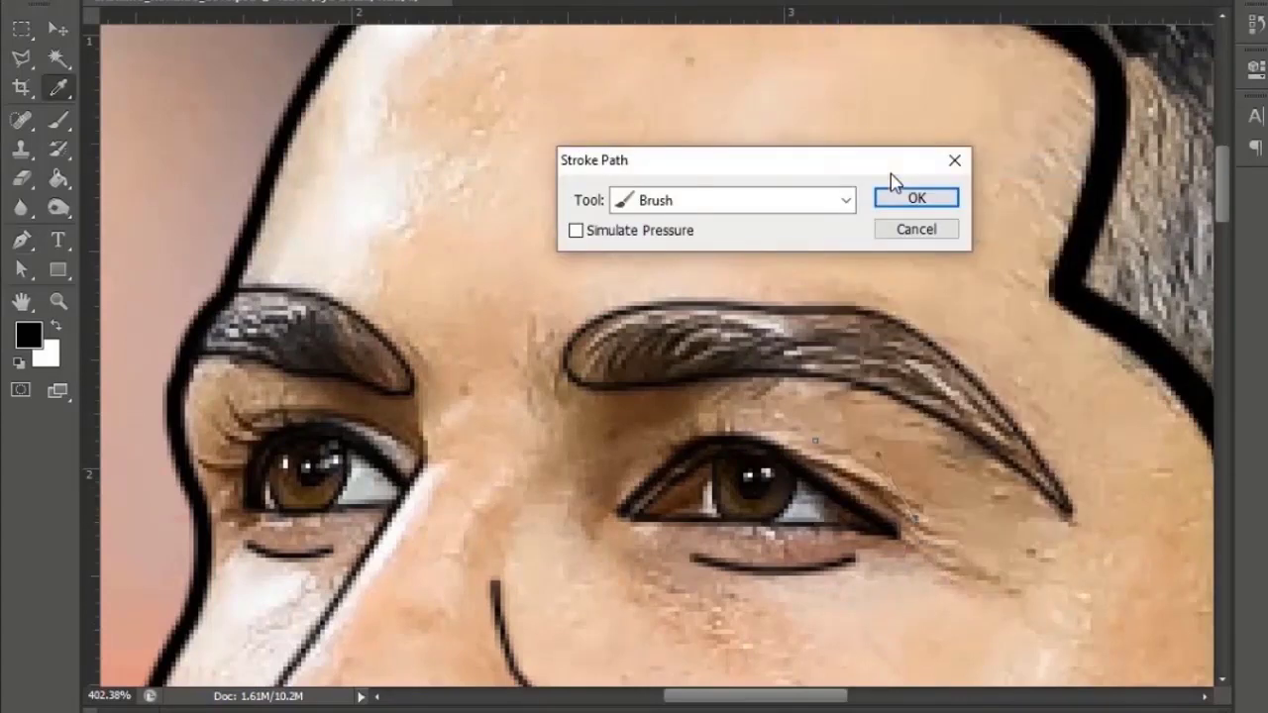
click(917, 199)
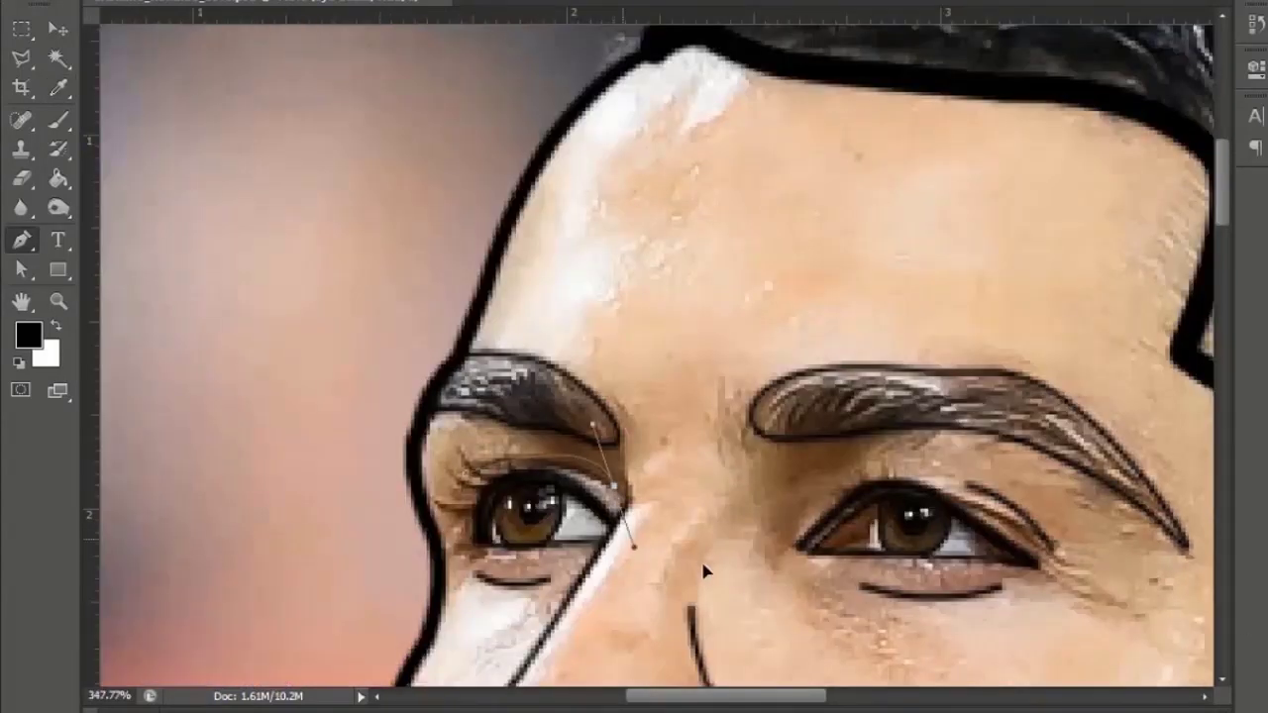
drag(522, 426, 569, 481)
right_click(569, 485)
click(644, 129)
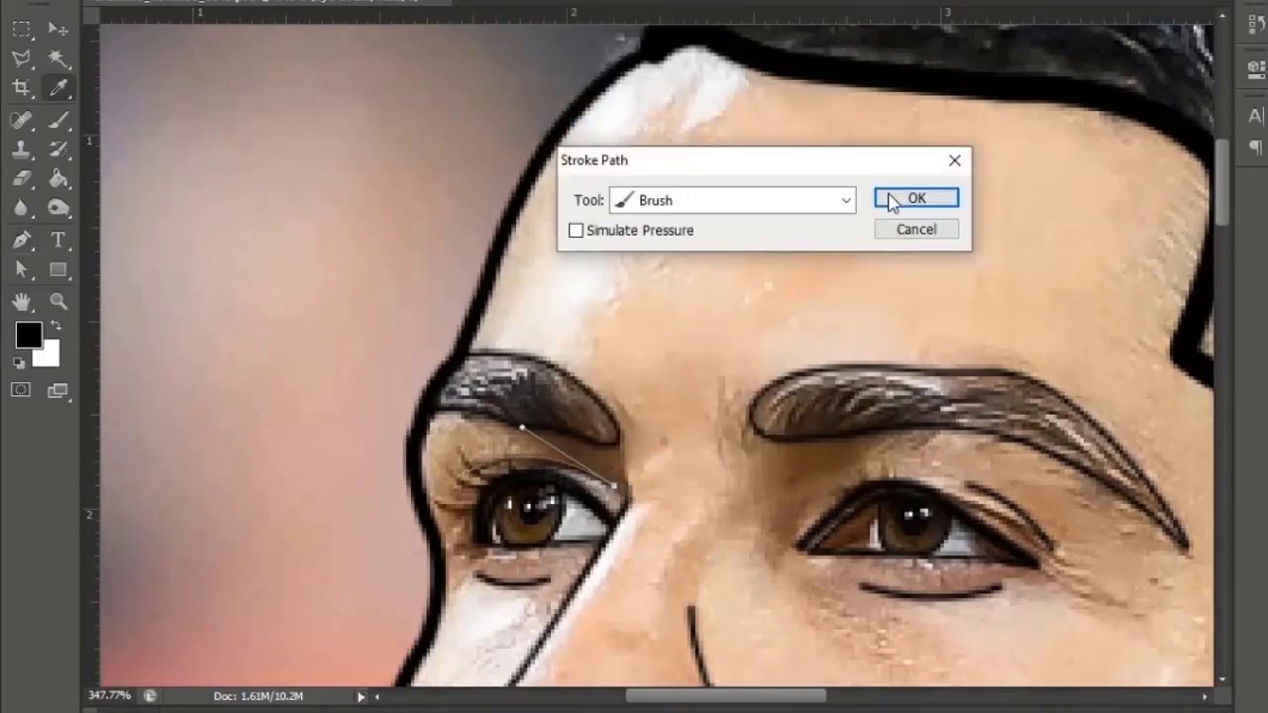
click(894, 198)
Create a new layer above the eye detail layer and name it "ear".
scroll(678, 460, down, 17)
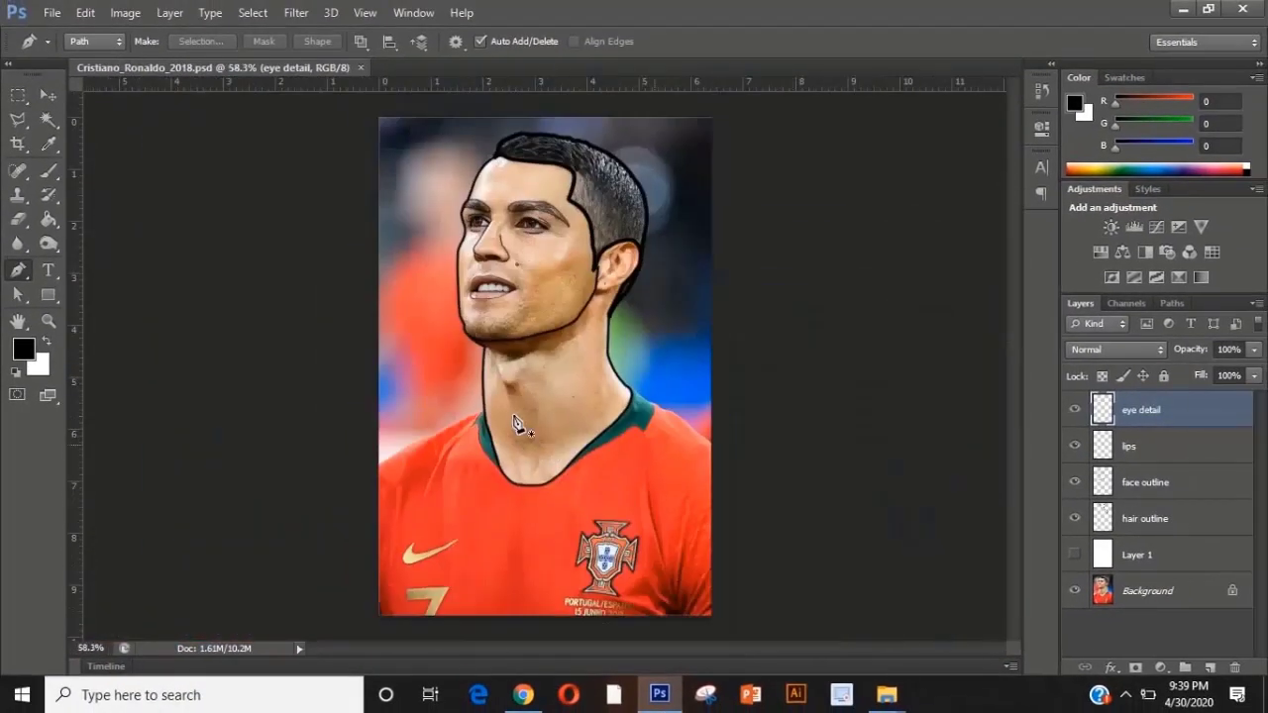
scroll(522, 426, up, 4)
click(1224, 670)
double_click(1141, 411)
text(ear)
key(Return)
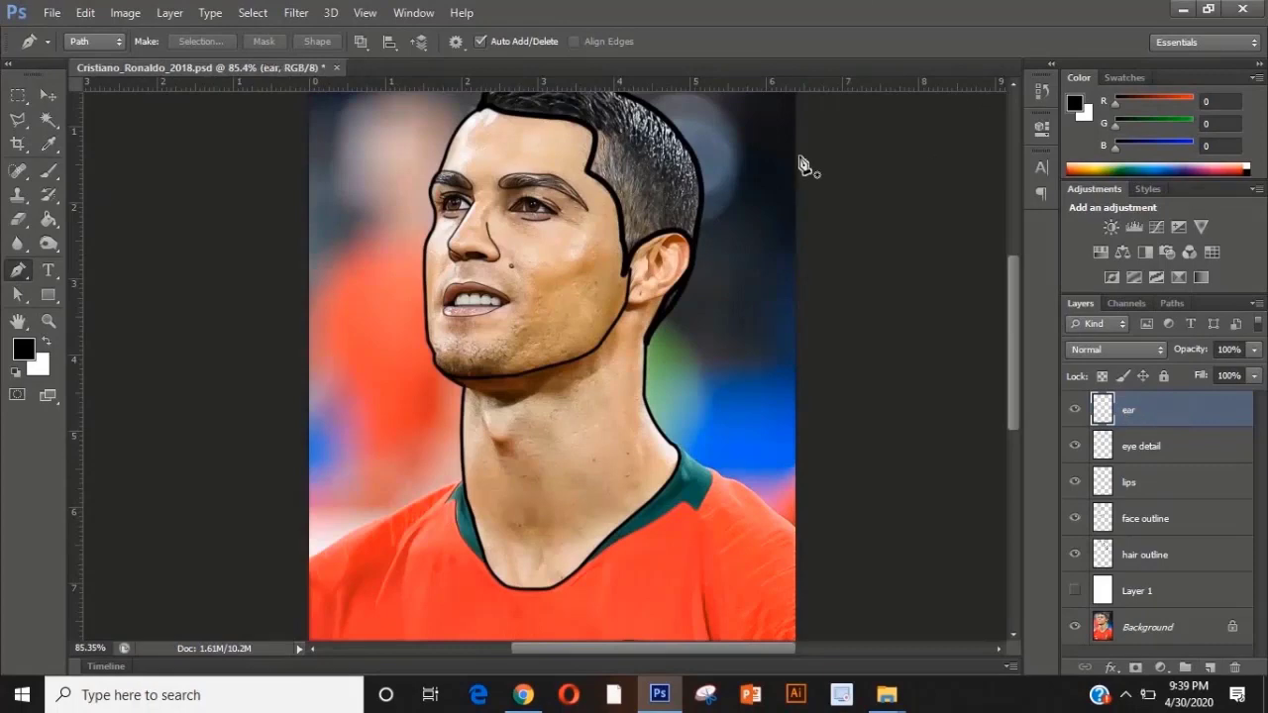
Trace the ear's inner fold down toward the lobe with the Pen tool, stroke it with the Brush and dismiss the path.
scroll(659, 263, up, 5)
click(639, 254)
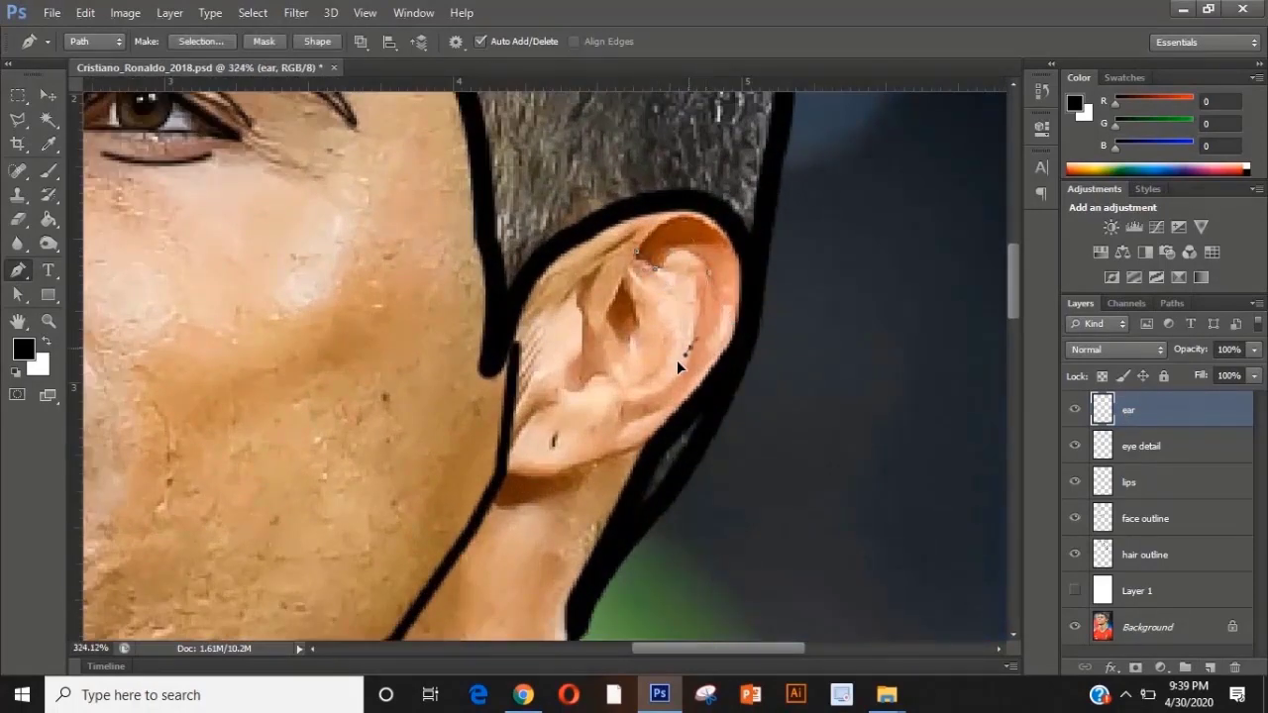
drag(678, 361, 676, 366)
drag(623, 399, 713, 402)
right_click(701, 364)
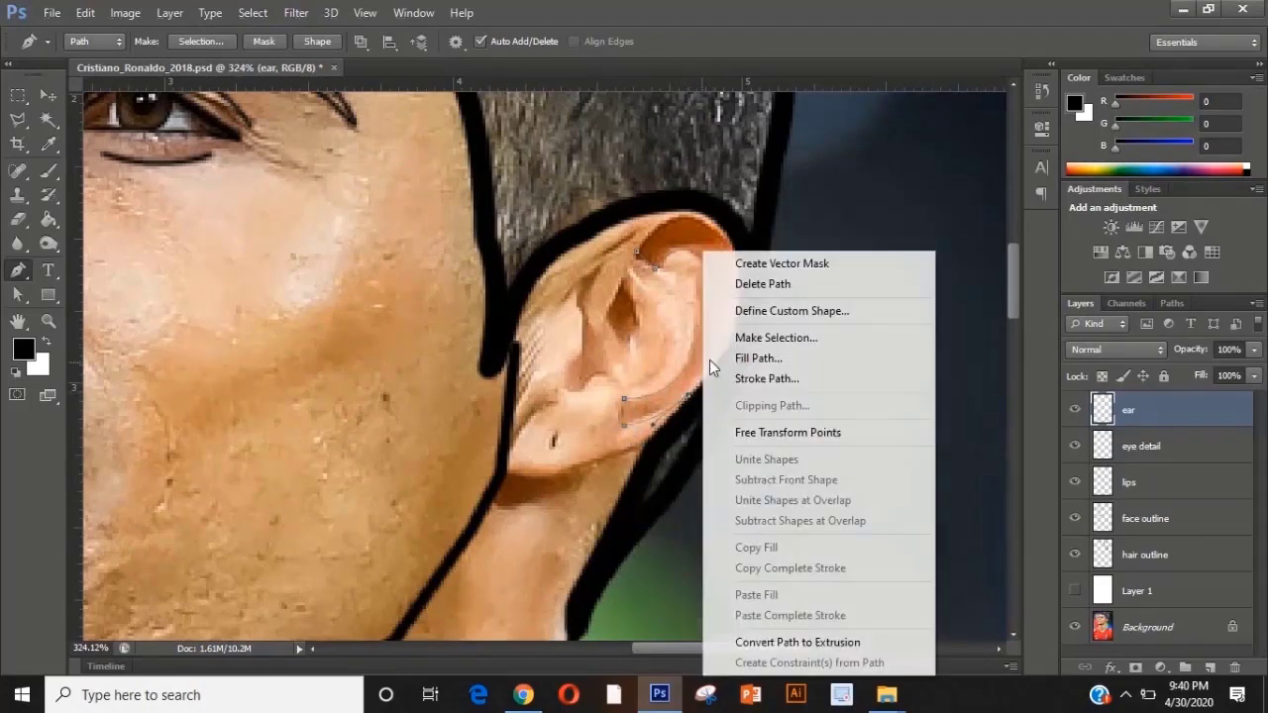
click(738, 378)
key(Return)
key(Return)
Trace the curve under the ear's upper rim with the Pen tool and stroke the path with the Brush.
scroll(753, 378, up, 2)
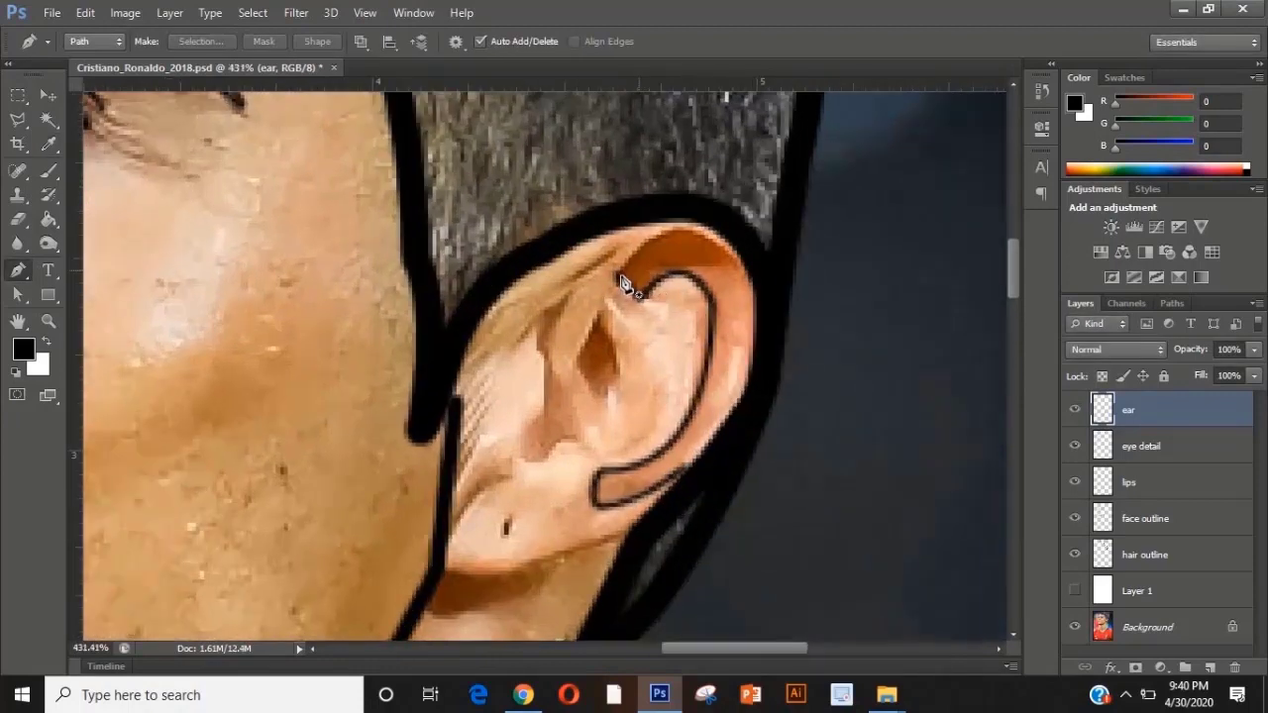
click(620, 279)
drag(756, 288, 842, 417)
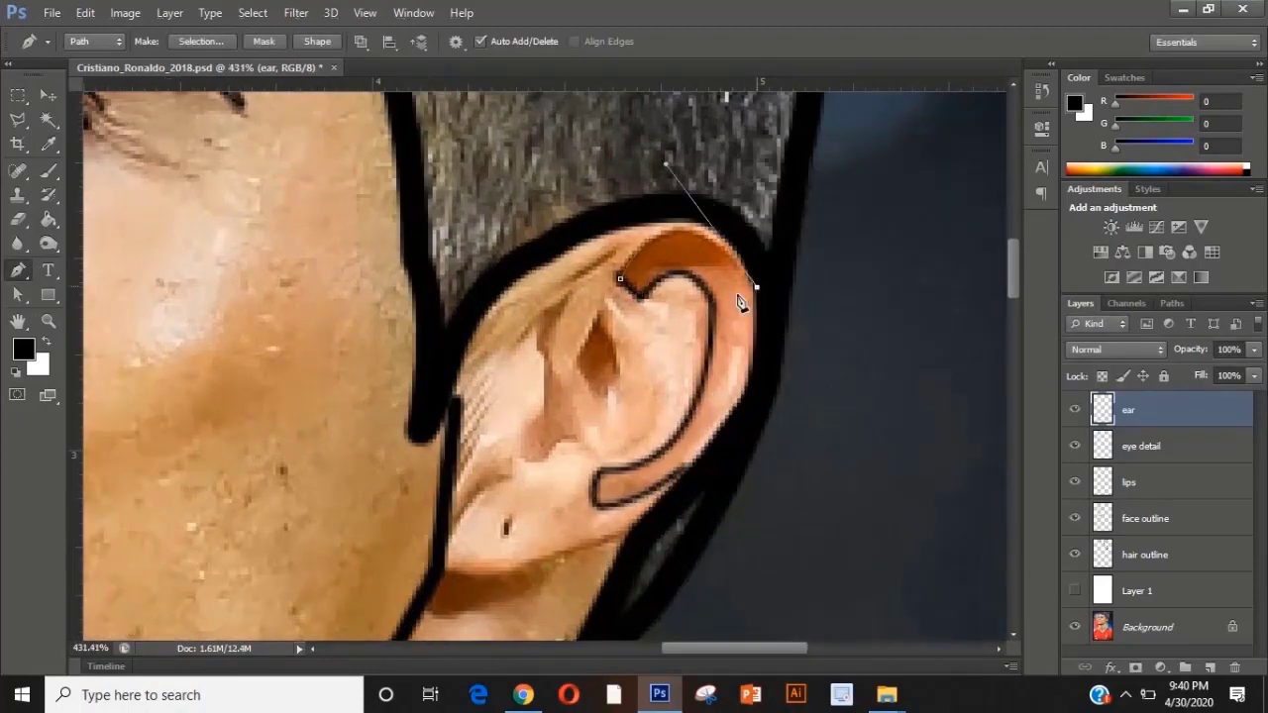
right_click(742, 297)
click(805, 376)
key(Return)
key(Return)
Trace the closed fold shape at the front of the inner ear and stroke it with the Brush.
scroll(805, 393, down, 1)
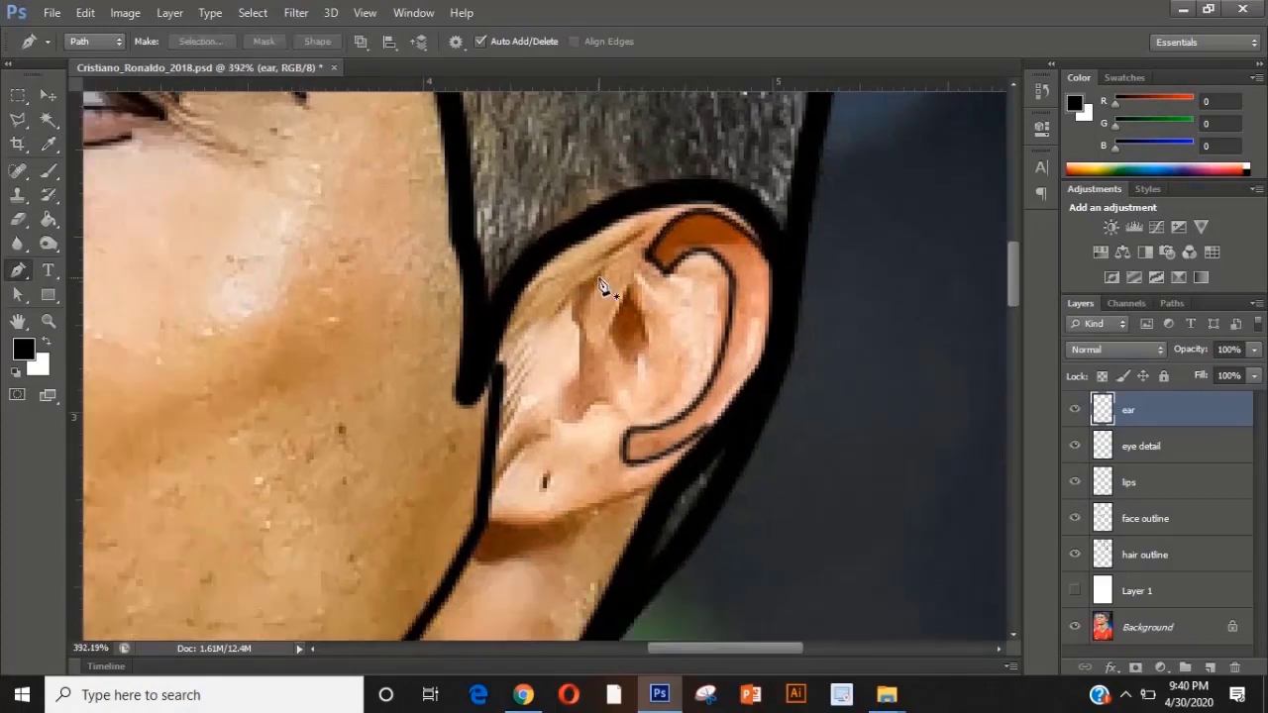
click(599, 277)
drag(579, 317, 579, 329)
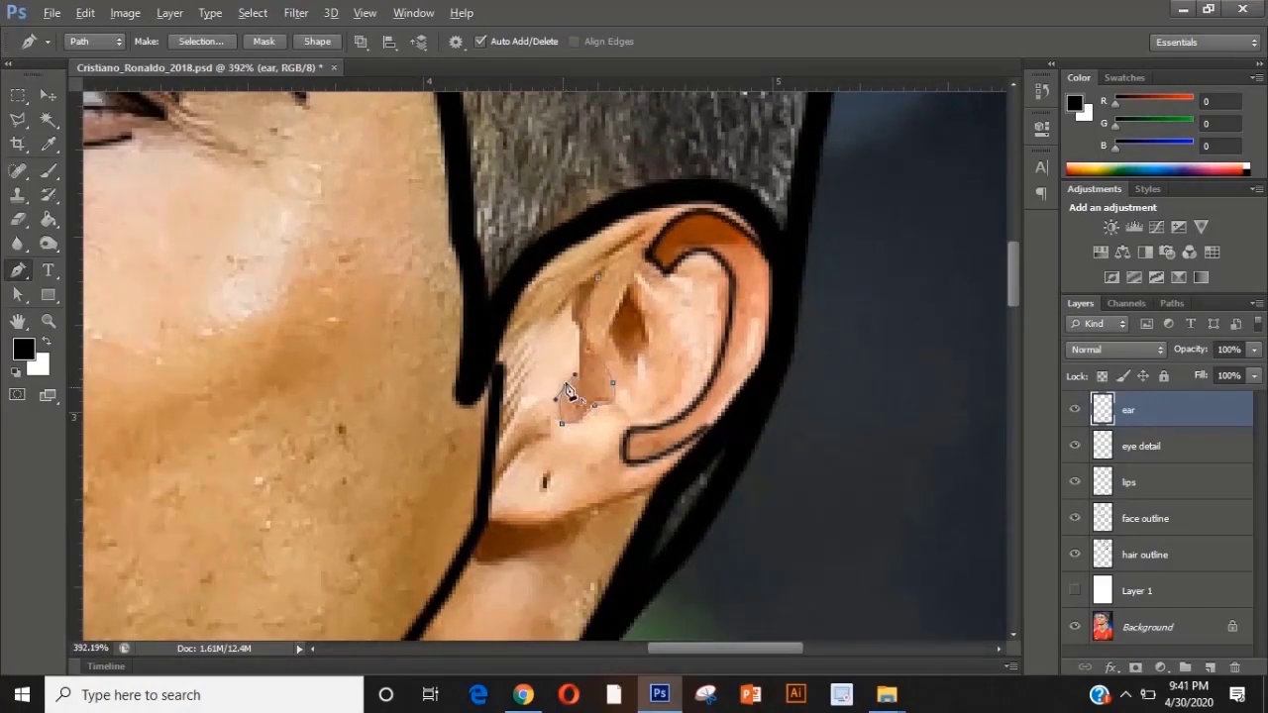
right_click(603, 285)
click(662, 368)
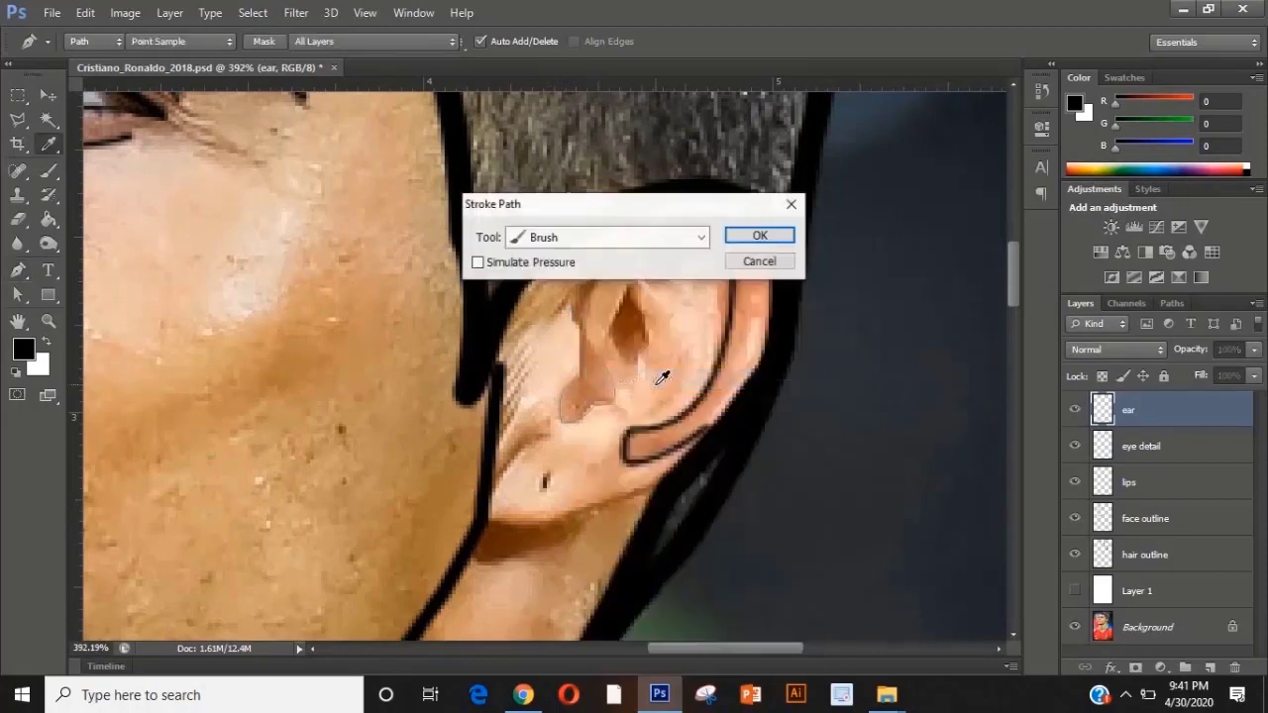
key(Return)
Outline the small dark hollow in the middle of the ear, stroke it with the Brush and dismiss the path.
click(628, 288)
scroll(631, 327, down, 1)
right_click(642, 322)
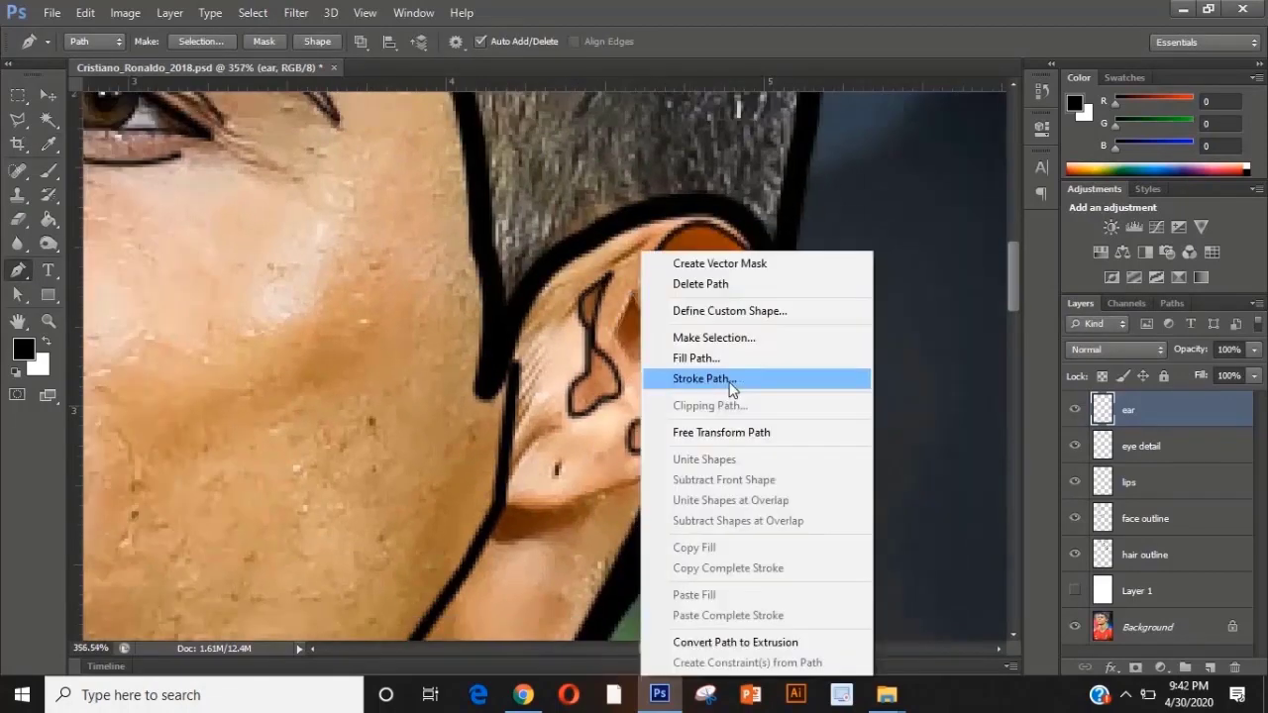
click(730, 385)
key(Return)
key(Return)
On the eye detail layer, trace the lower edge of the earlobe with the Pen tool and stroke it.
click(1142, 446)
scroll(892, 119, down, 1)
click(563, 436)
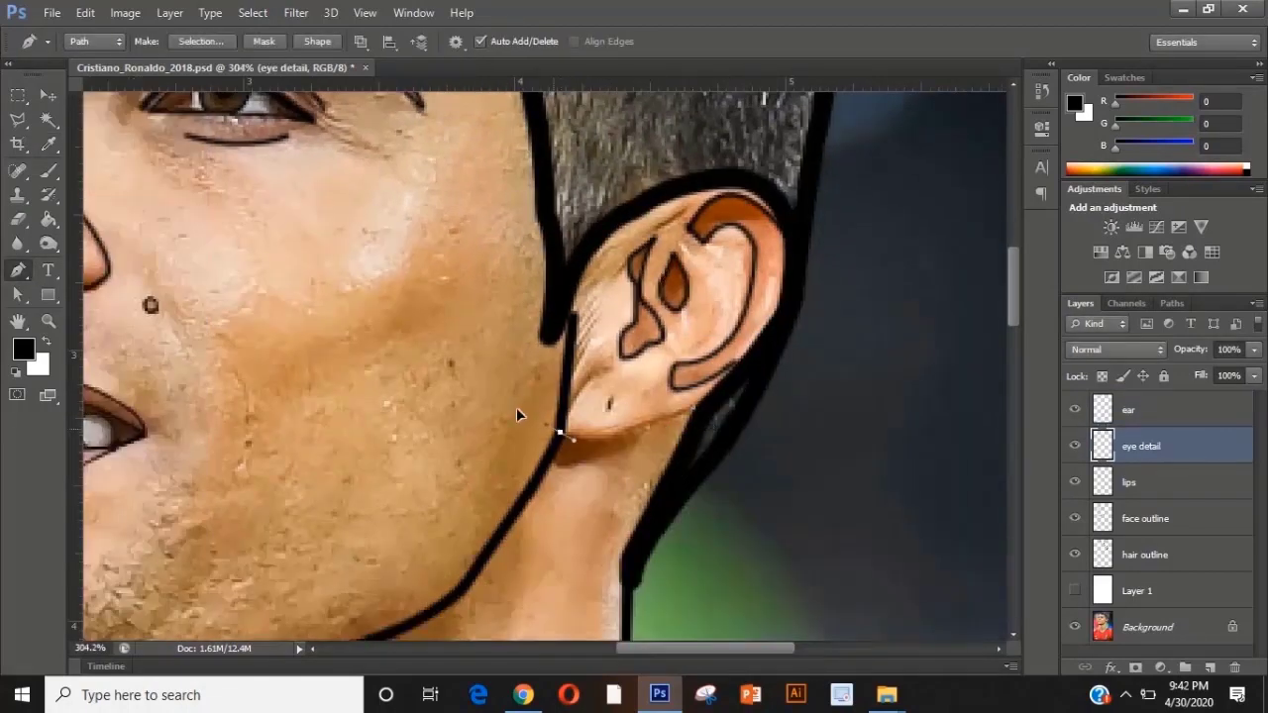
click(606, 429)
right_click(609, 429)
click(707, 382)
key(Return)
scroll(624, 411, down, 2)
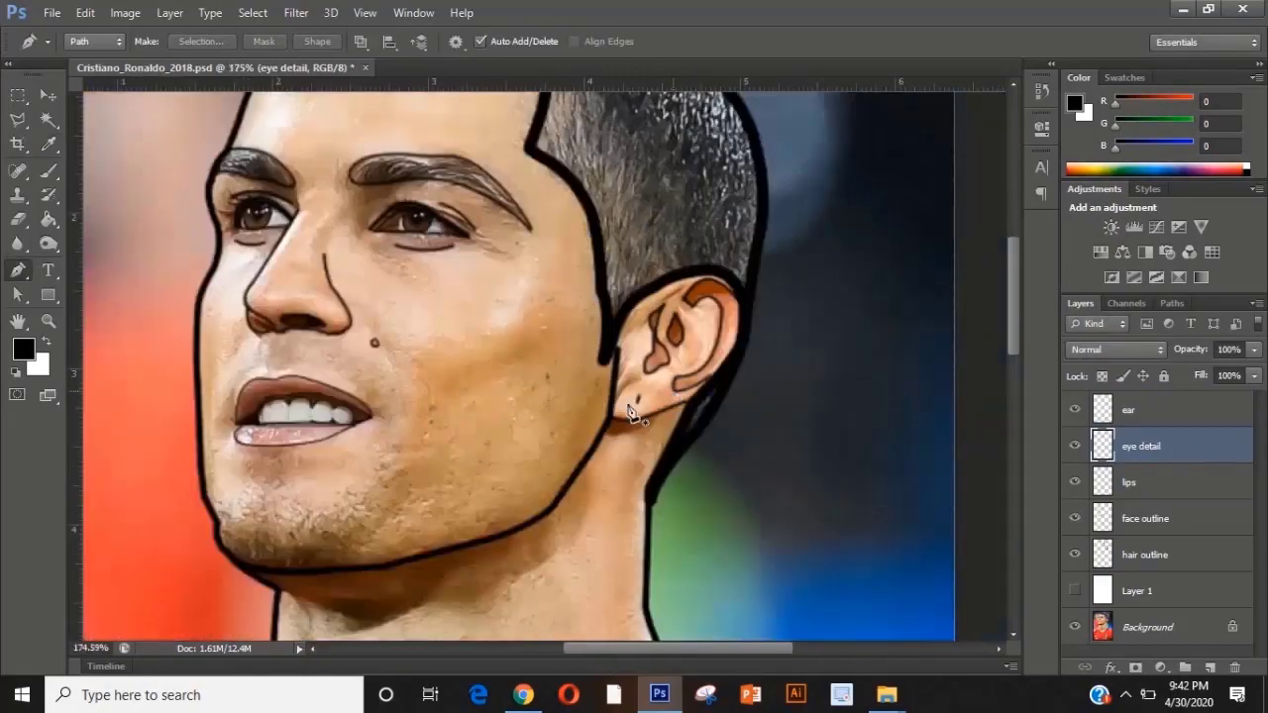
Create a new layer above the ear layer and name it "jersy".
scroll(633, 413, down, 5)
scroll(787, 382, up, 2)
click(1130, 411)
click(1209, 667)
double_click(1141, 410)
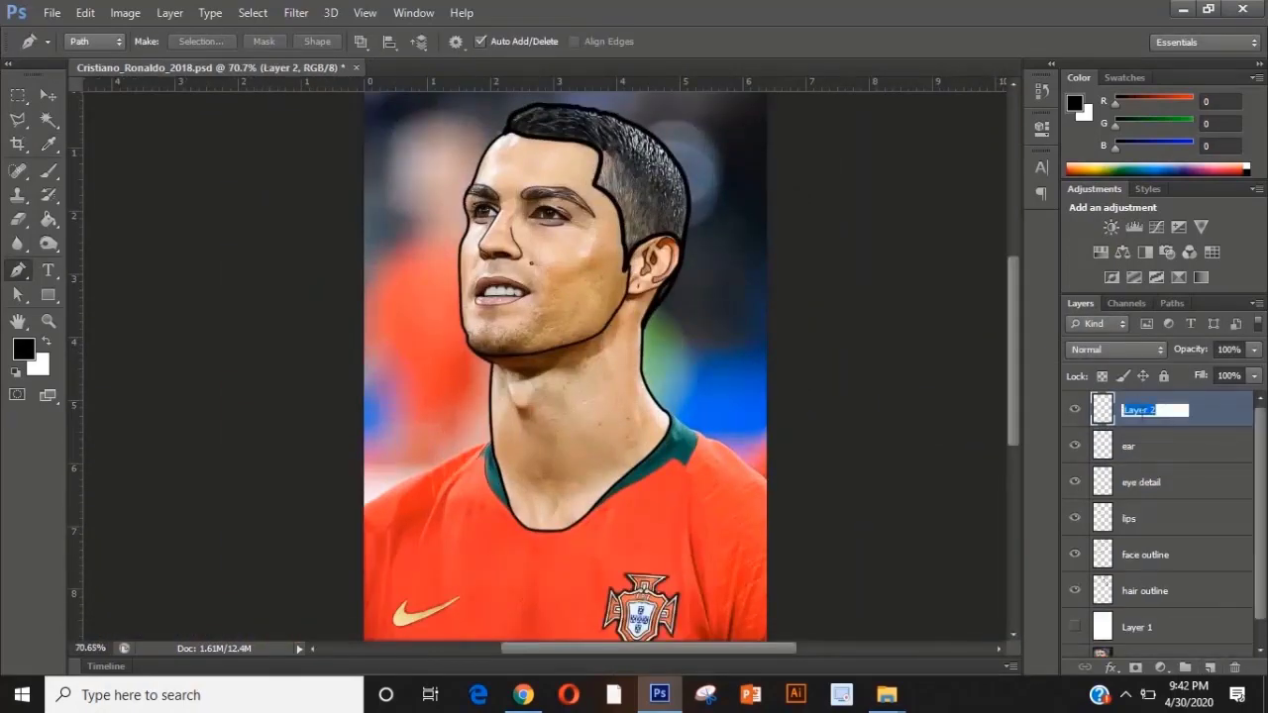
text(jersy)
key(Return)
Trace the shoulder line on the Nike swoosh side, from the image edge to the neck, and stroke it with the Brush.
scroll(514, 487, up, 2)
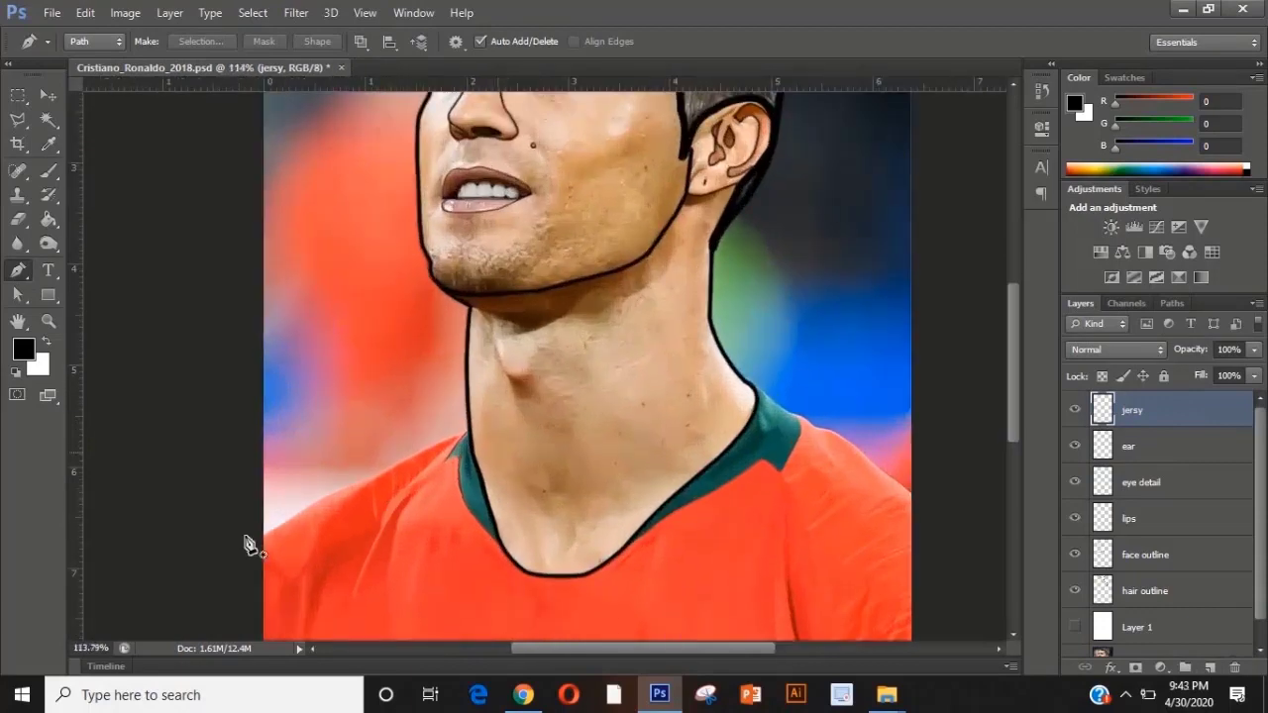
scroll(361, 480, up, 3)
click(175, 586)
drag(372, 481, 431, 472)
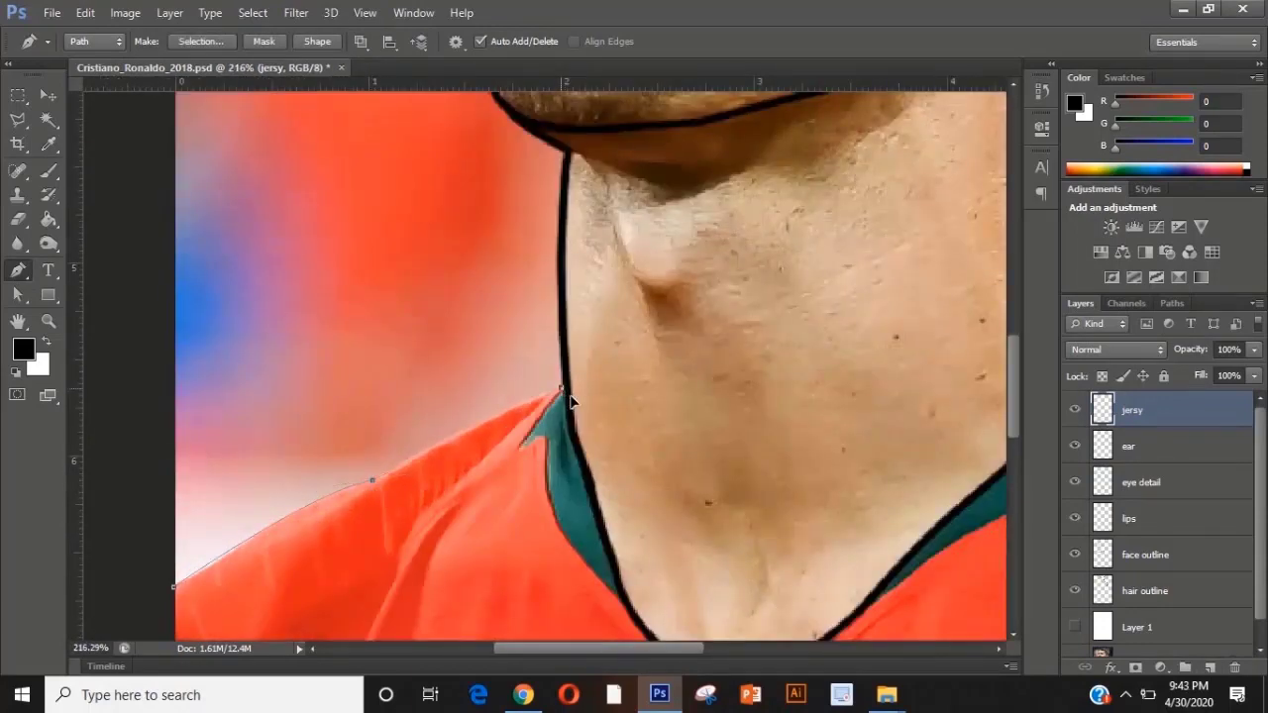
right_click(479, 424)
click(540, 377)
key(Return)
Trace the collar's outer edge and the shoulder line on the crest side out to the image edge, and stroke the path.
scroll(354, 411, down, 3)
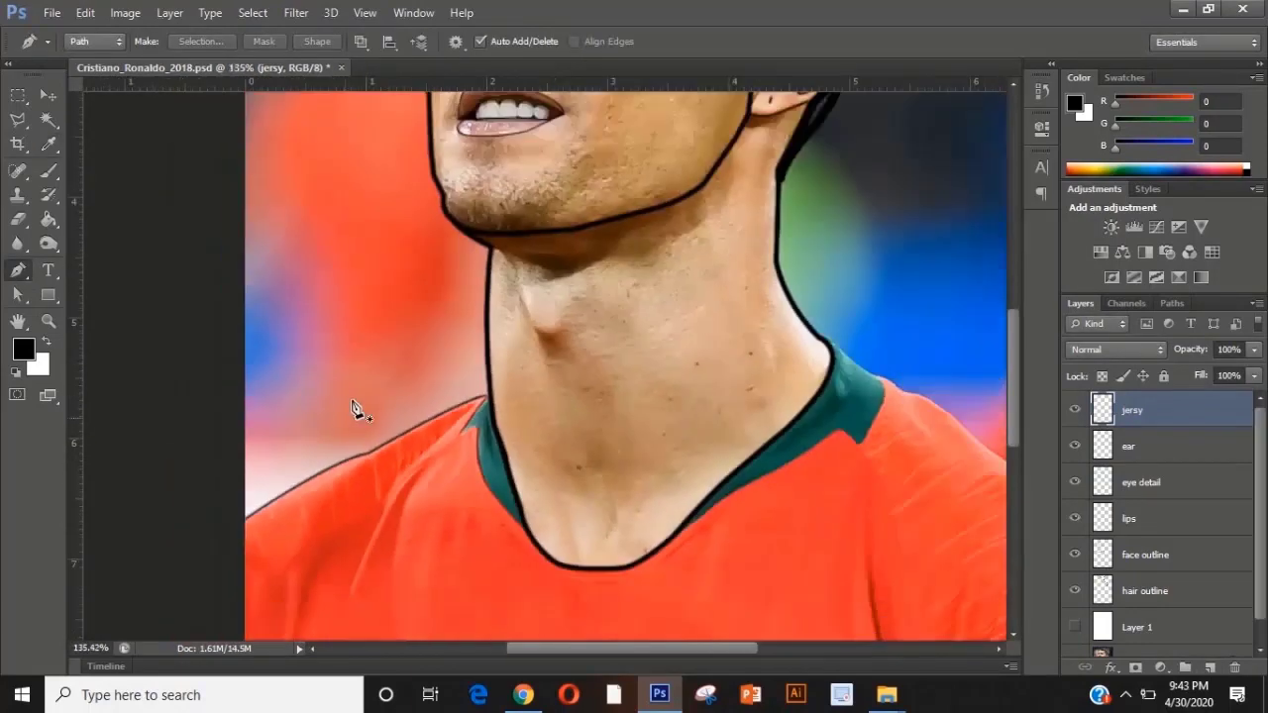
scroll(790, 461, up, 7)
click(512, 271)
drag(566, 314, 612, 358)
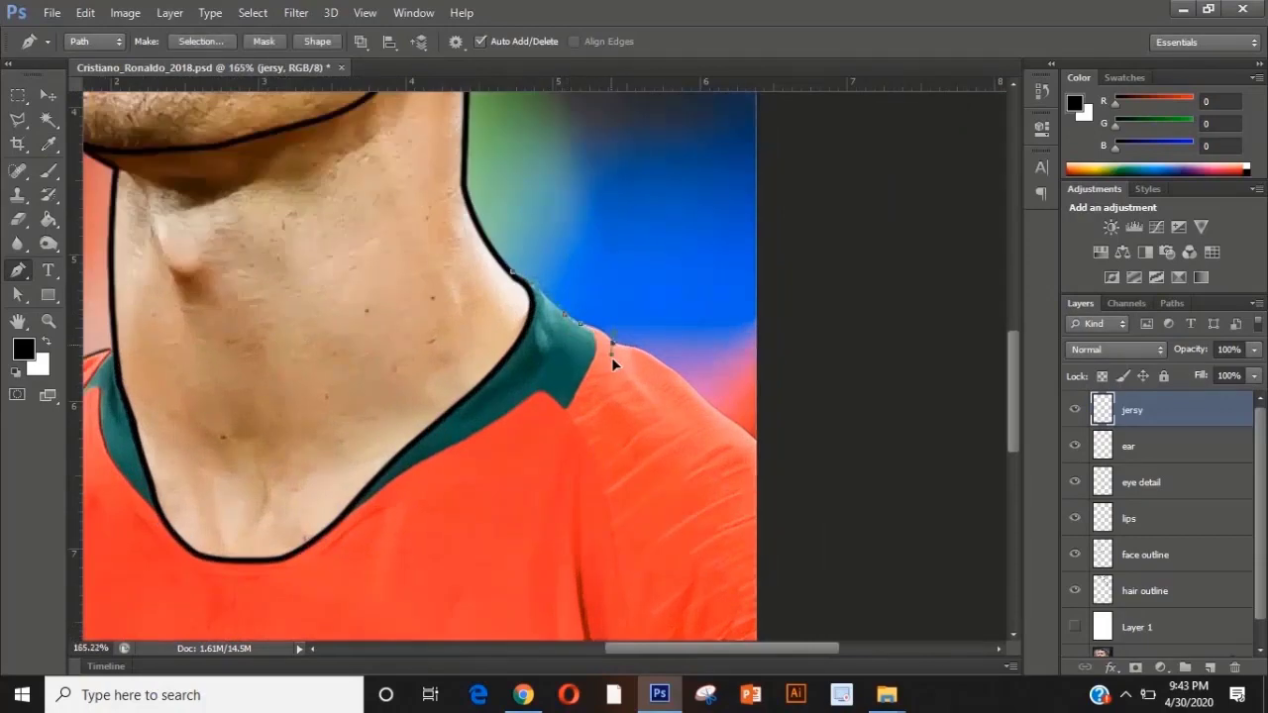
scroll(731, 430, down, 1)
right_click(731, 430)
click(737, 374)
key(Return)
key(Return)
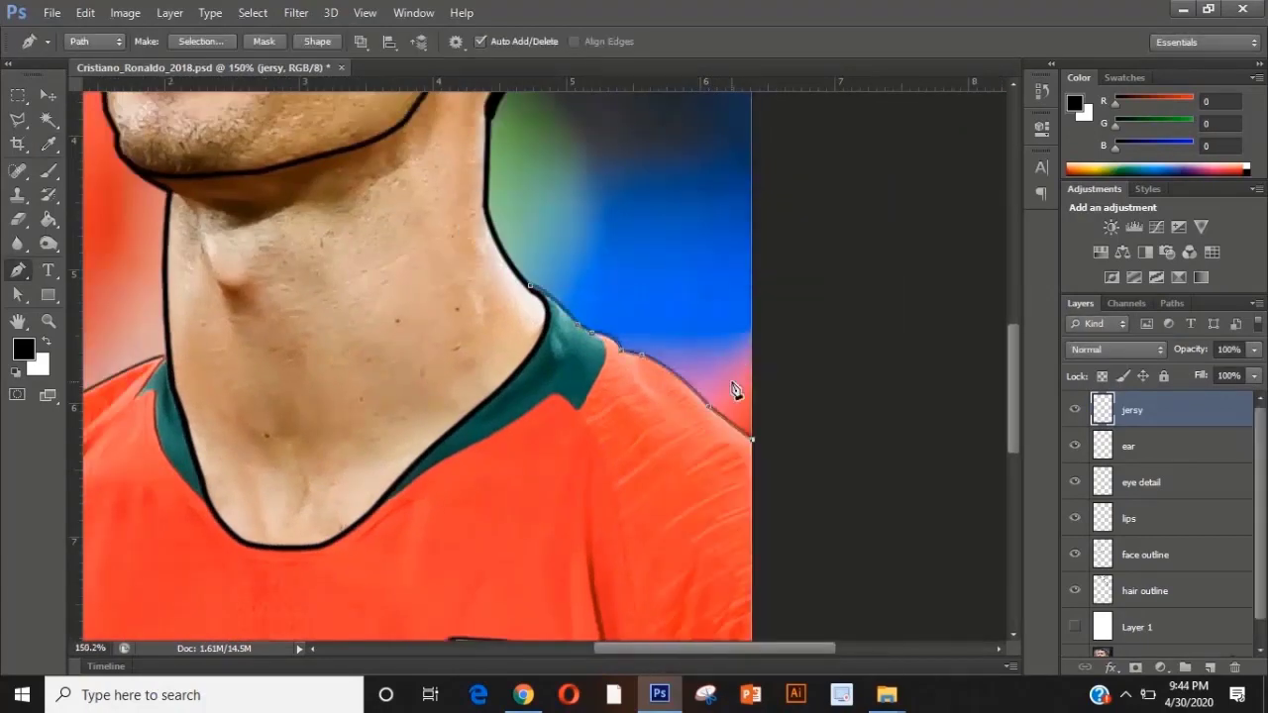
Trace the lower edge and tip of the green collar on the crest side, and stroke the path with the Brush.
drag(386, 510, 448, 547)
click(439, 543)
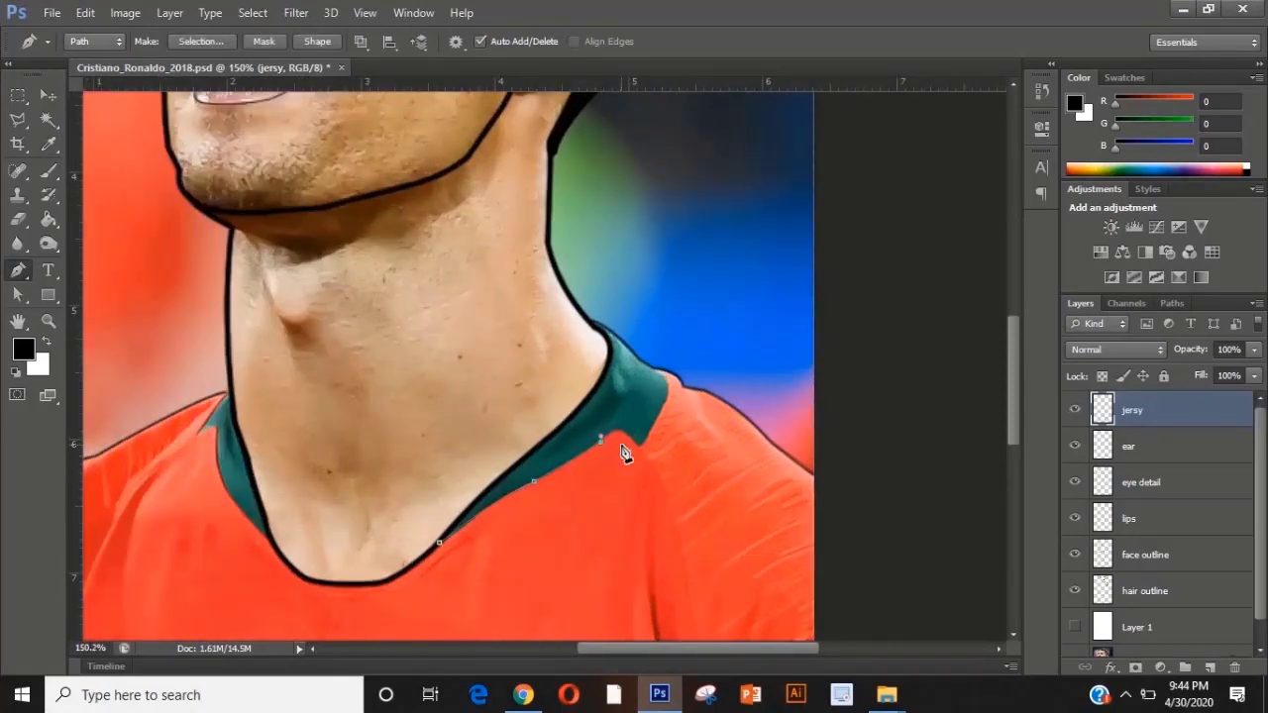
right_click(661, 377)
click(664, 377)
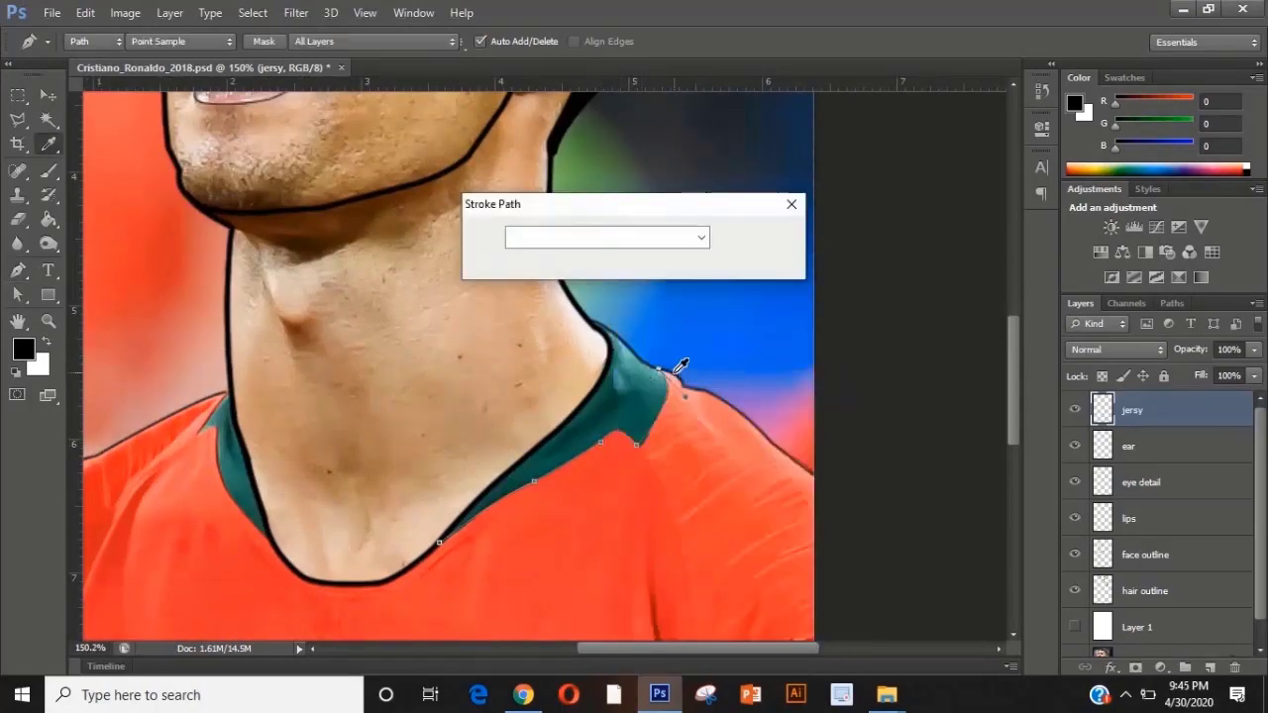
key(Return)
Trace the green collar's edge on the swoosh side, stroke it with the Brush and dismiss the path.
scroll(367, 435, up, 1)
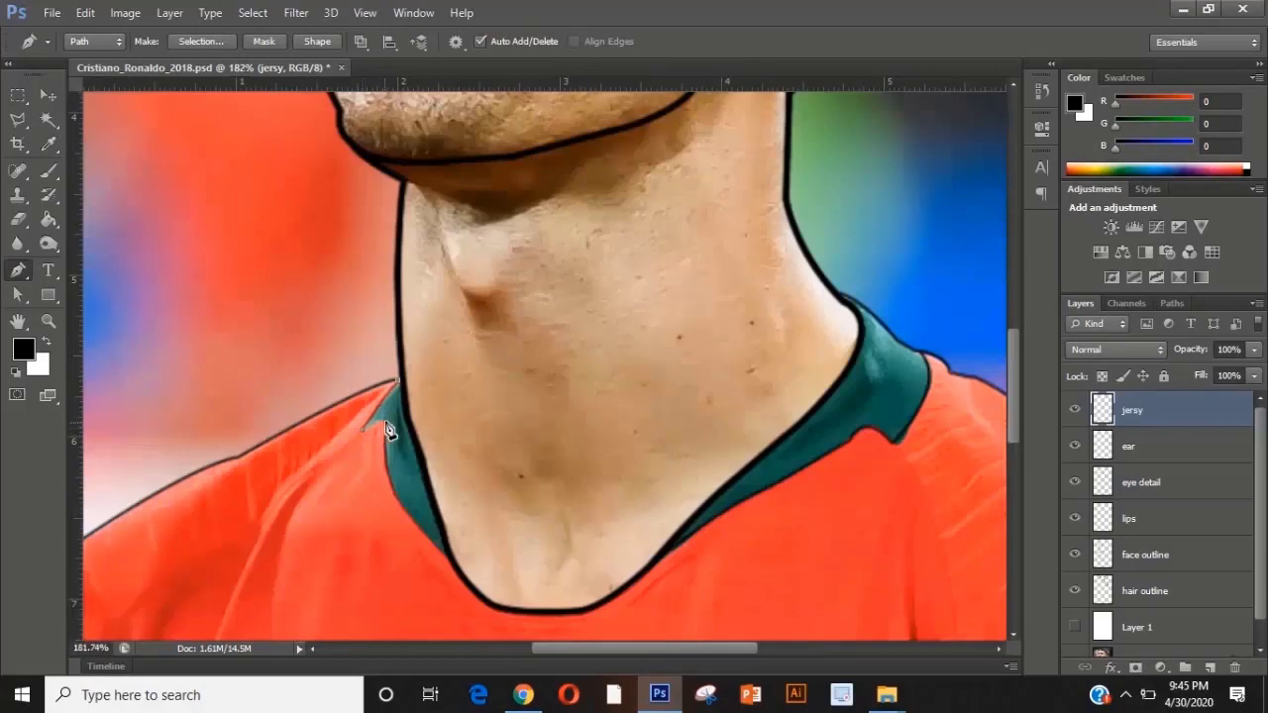
right_click(428, 486)
click(528, 171)
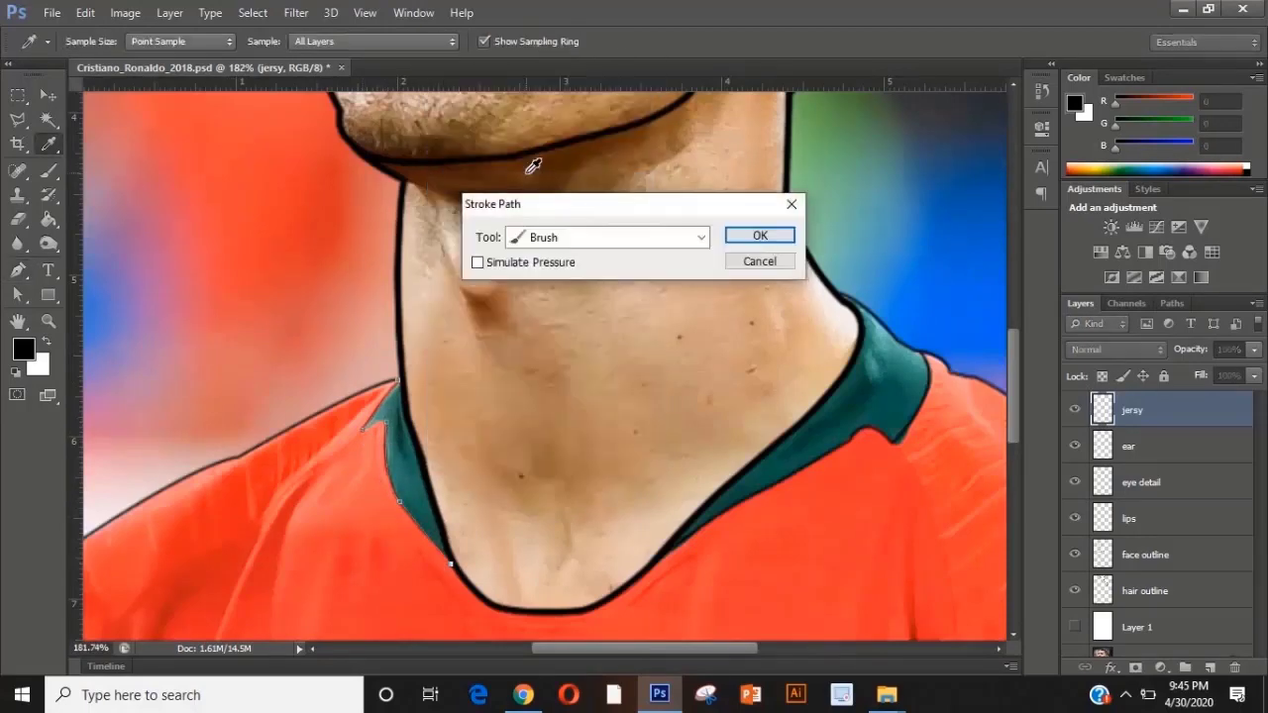
key(Return)
key(Return)
Outline the Nike swoosh on the jersey with the Pen tool and stroke the outline.
scroll(585, 391, down, 7)
scroll(585, 397, down, 1)
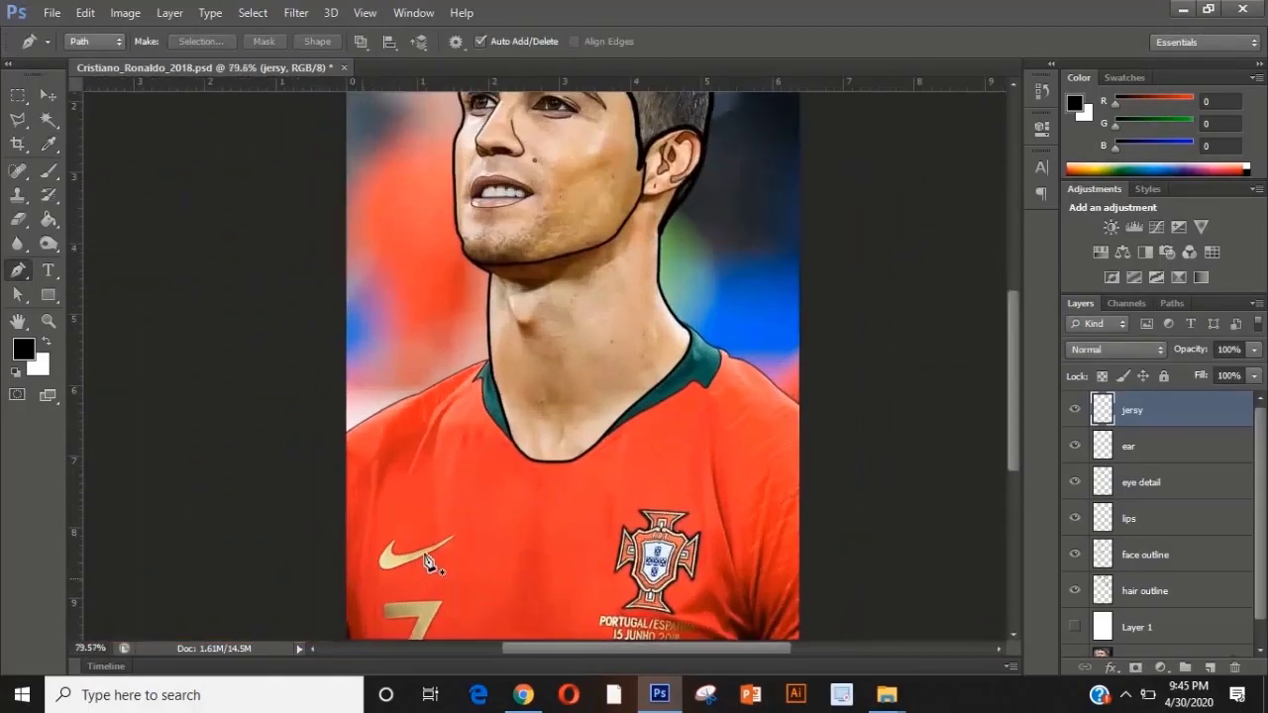
scroll(426, 525, up, 4)
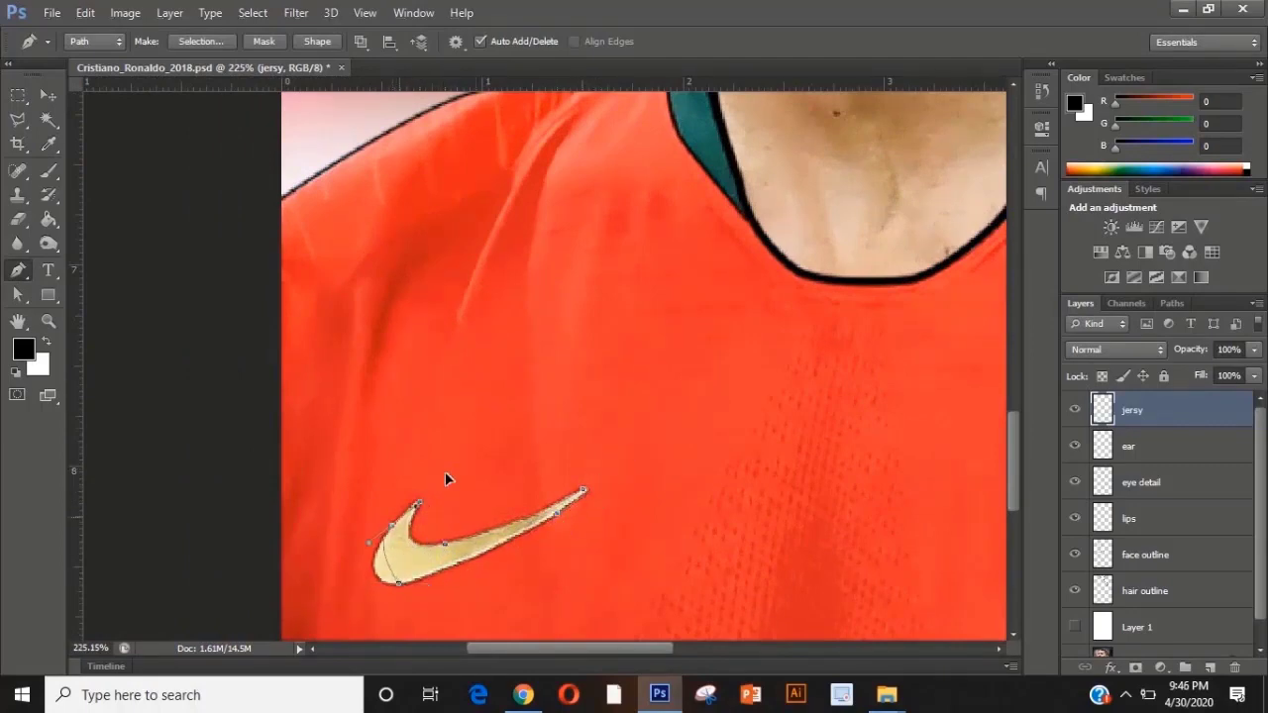
scroll(427, 511, up, 2)
scroll(519, 170, down, 5)
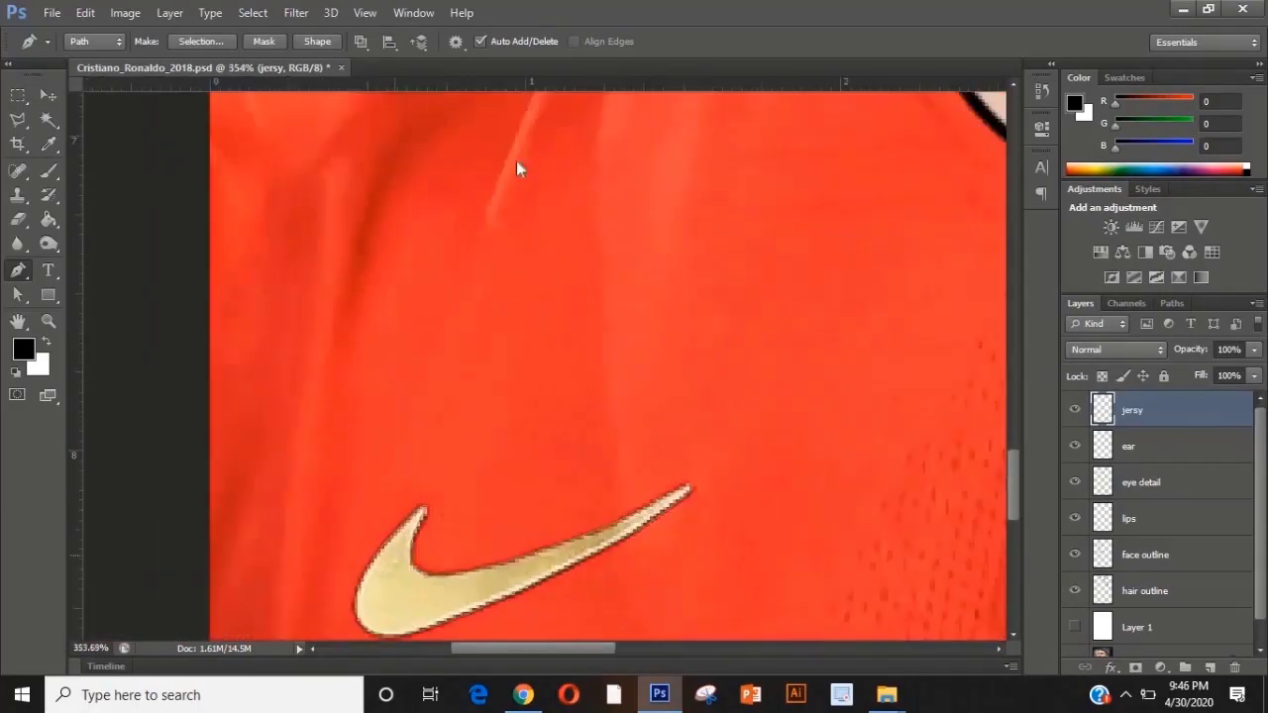
Trace the jersey crest's outer contour from its base around the right and top arms to the left arm with the Pen tool.
scroll(631, 572, up, 3)
scroll(649, 579, up, 6)
scroll(607, 626, down, 2)
click(584, 626)
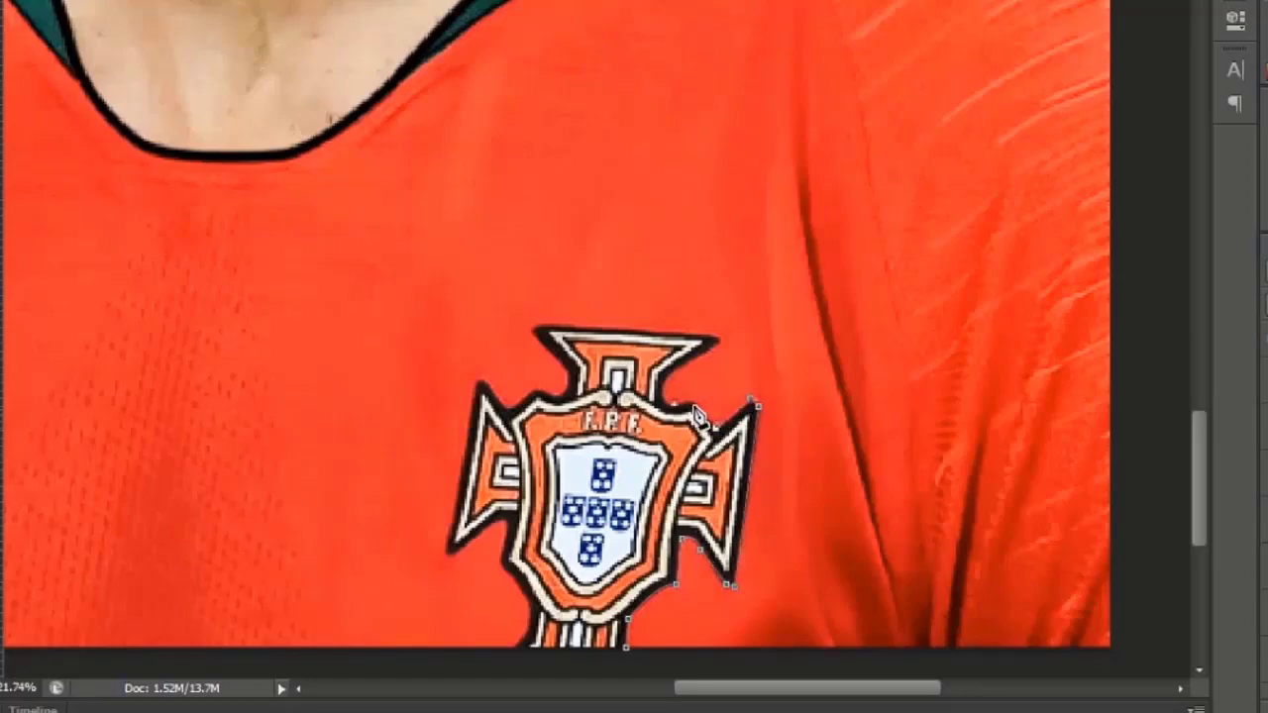
click(532, 326)
click(532, 337)
scroll(578, 342, up, 6)
click(333, 441)
click(284, 473)
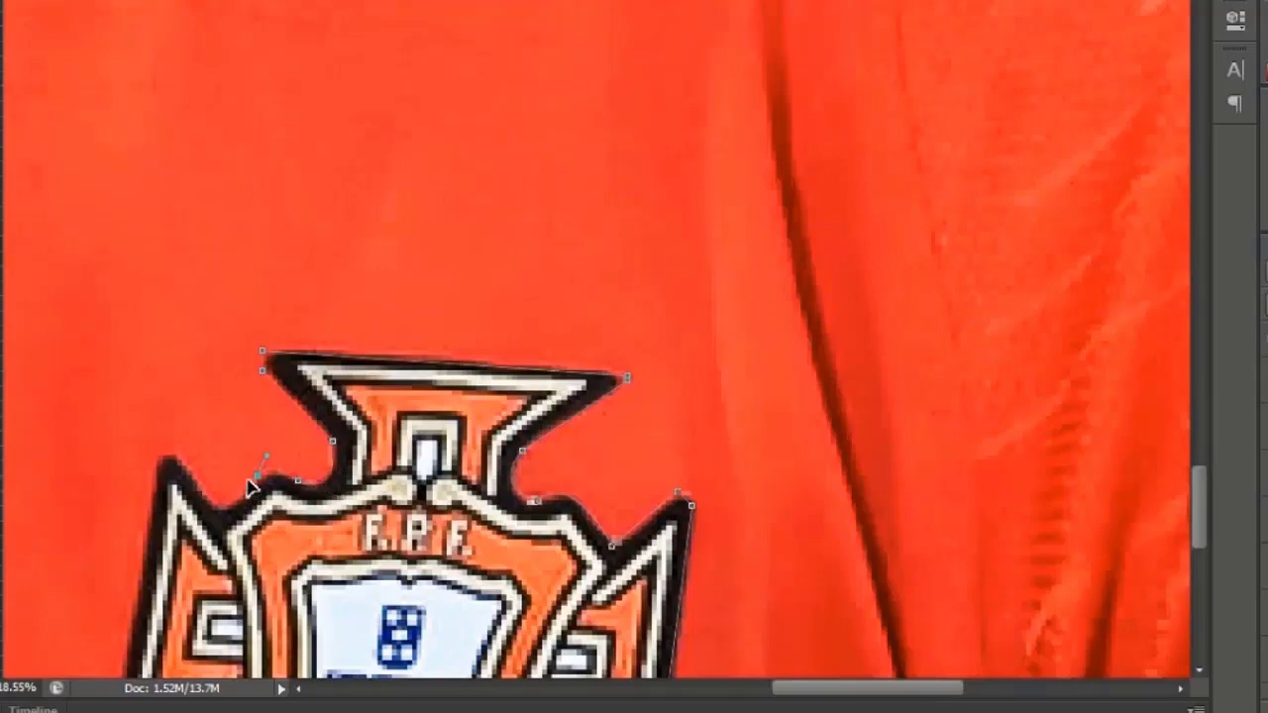
click(197, 486)
scroll(142, 480, down, 1)
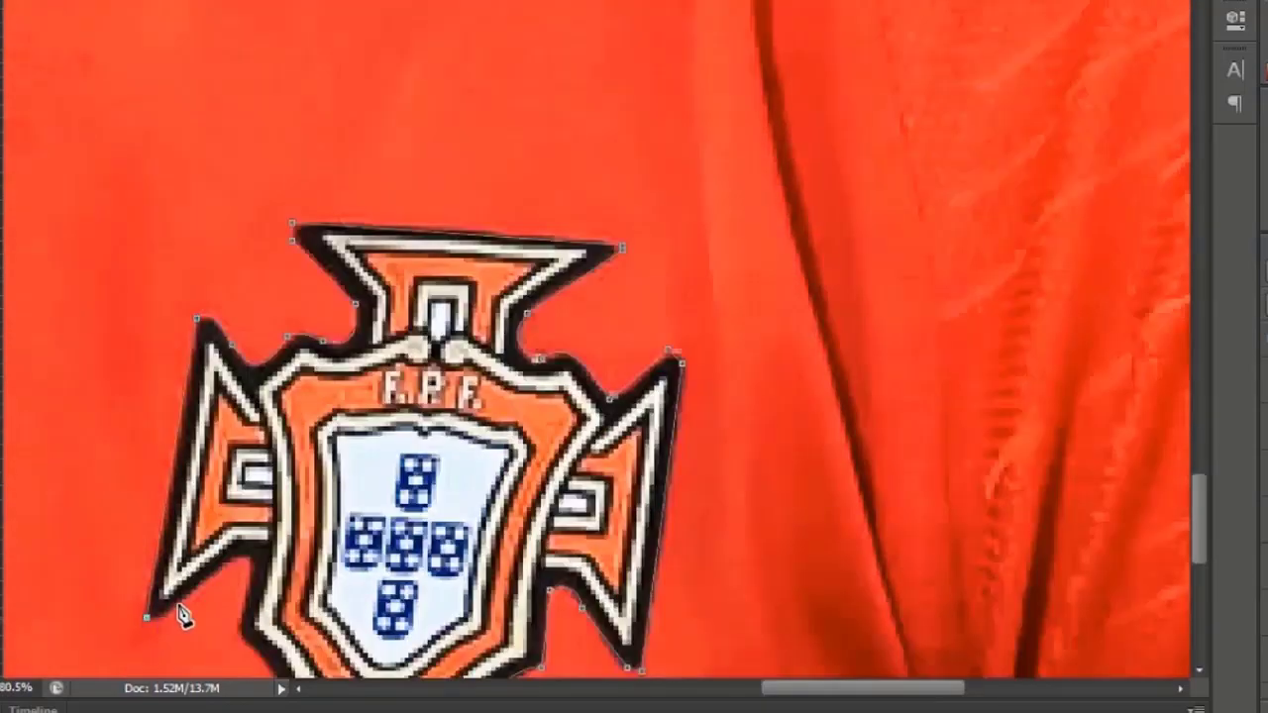
Continue the crest's contour under the left arm and down to the image's lower edge, then stroke the path.
click(233, 558)
click(246, 558)
scroll(248, 596, down, 1)
scroll(248, 625, up, 1)
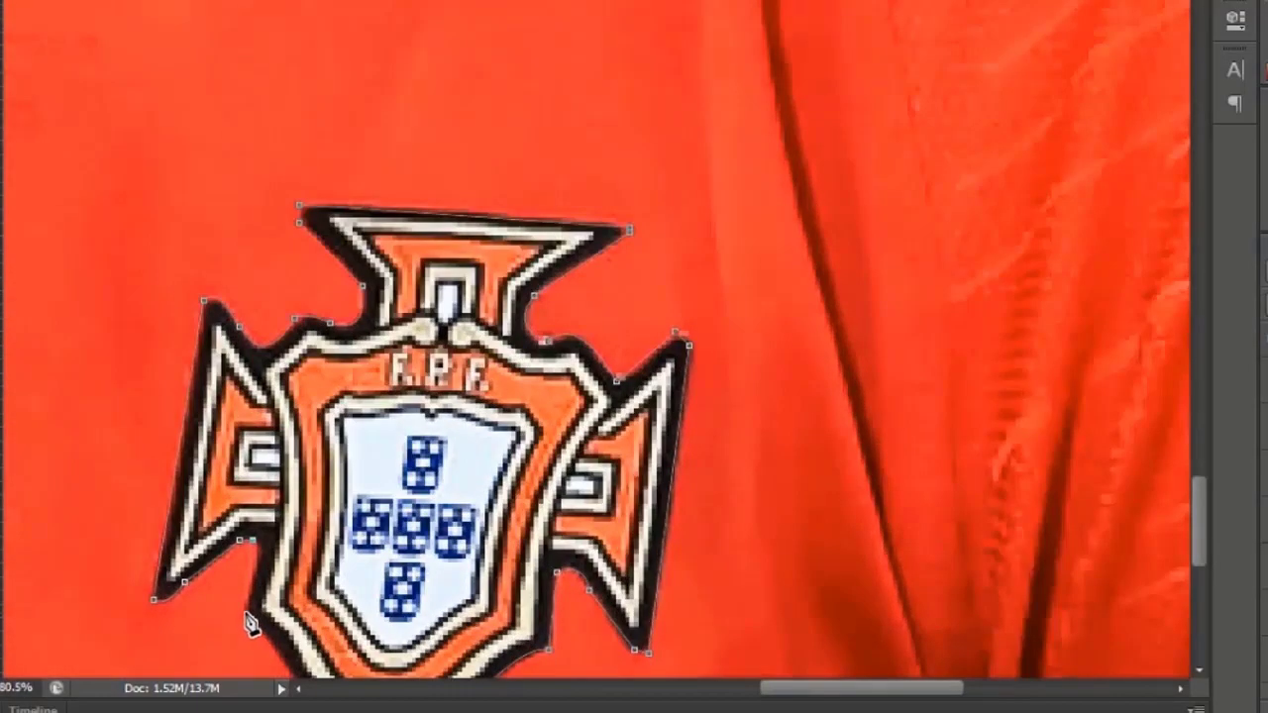
scroll(250, 624, down, 3)
scroll(273, 649, up, 3)
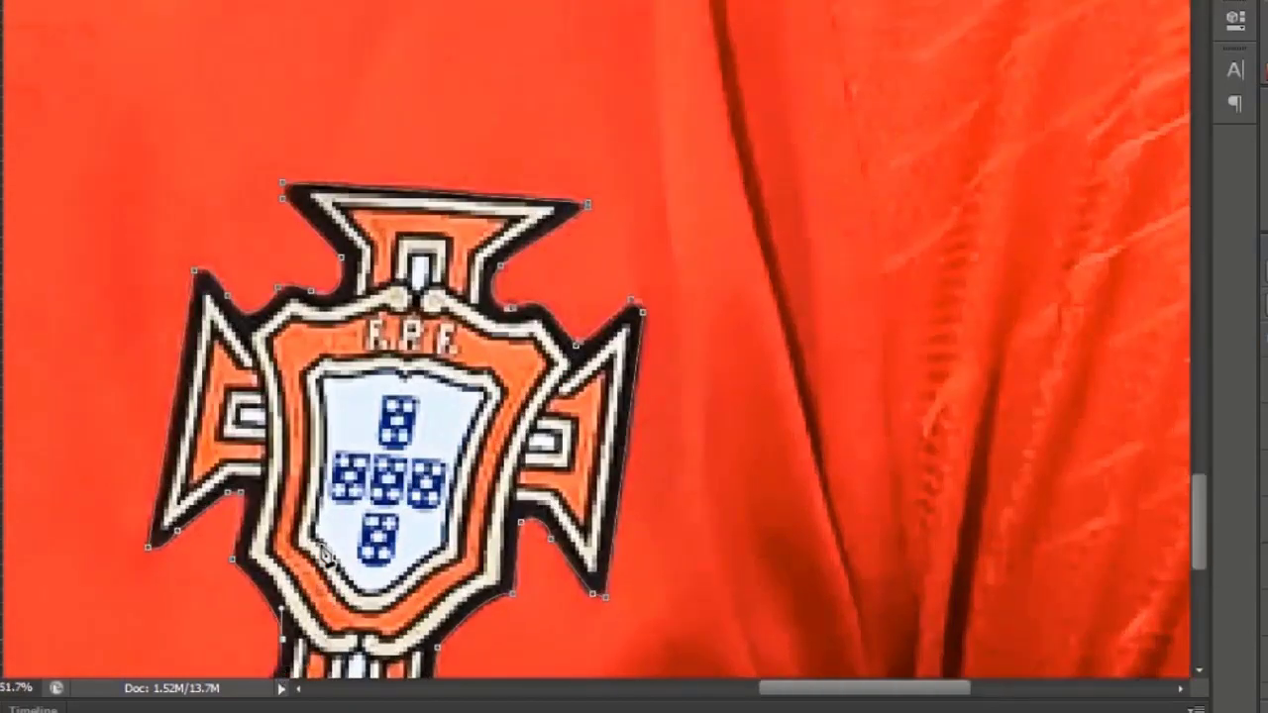
scroll(294, 634, down, 3)
scroll(279, 625, up, 4)
right_click(393, 490)
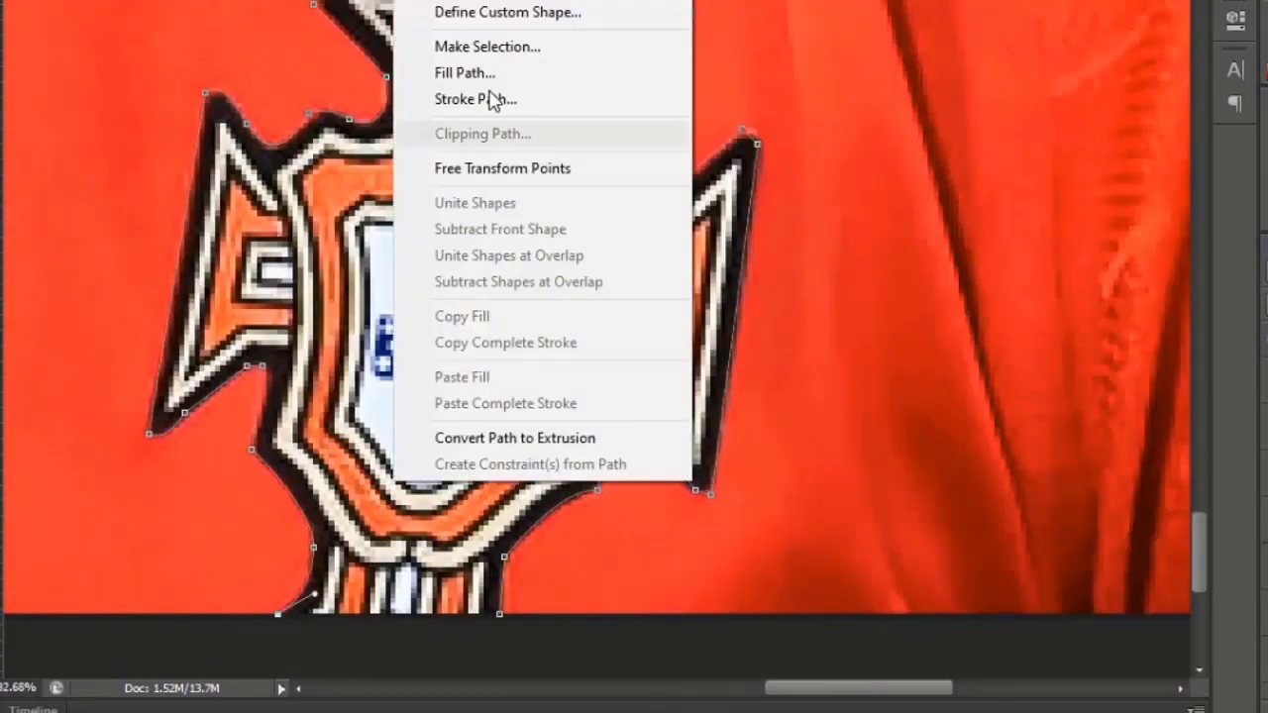
click(489, 99)
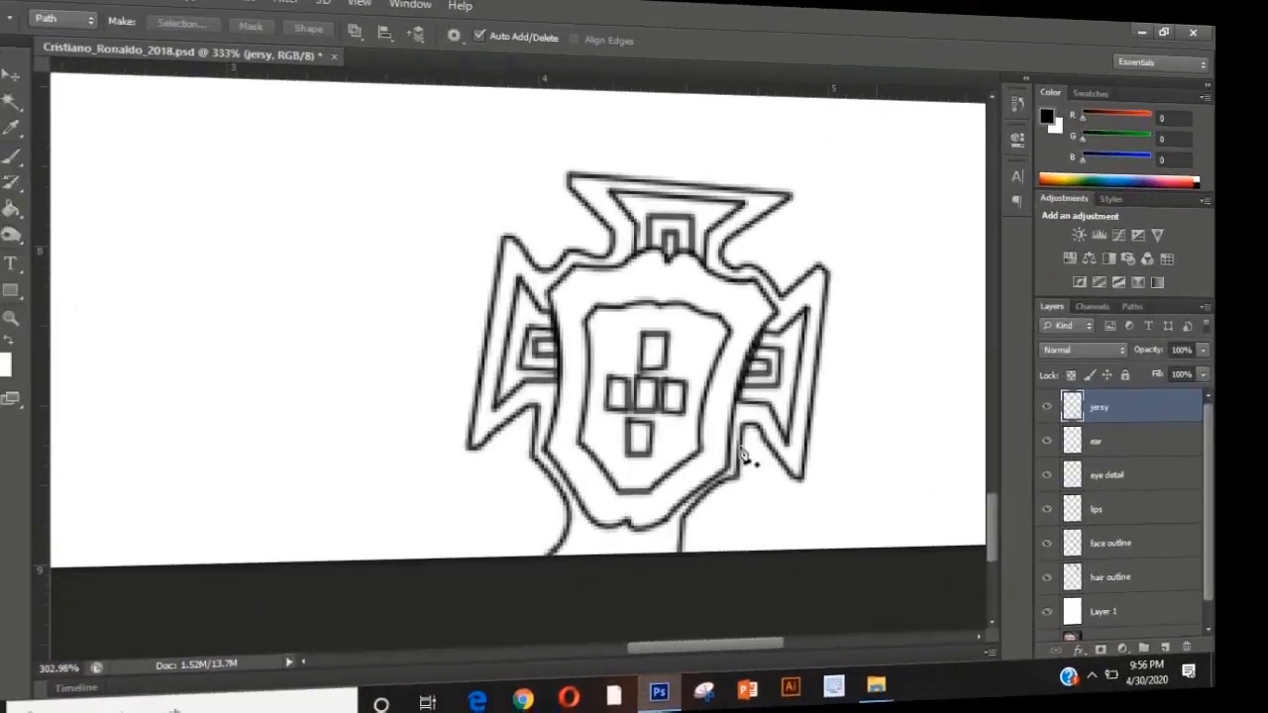
Hide the white Layer 1 to reveal the photo, and create a new layer above the jersy layer.
scroll(750, 462, down, 5)
scroll(634, 492, up, 2)
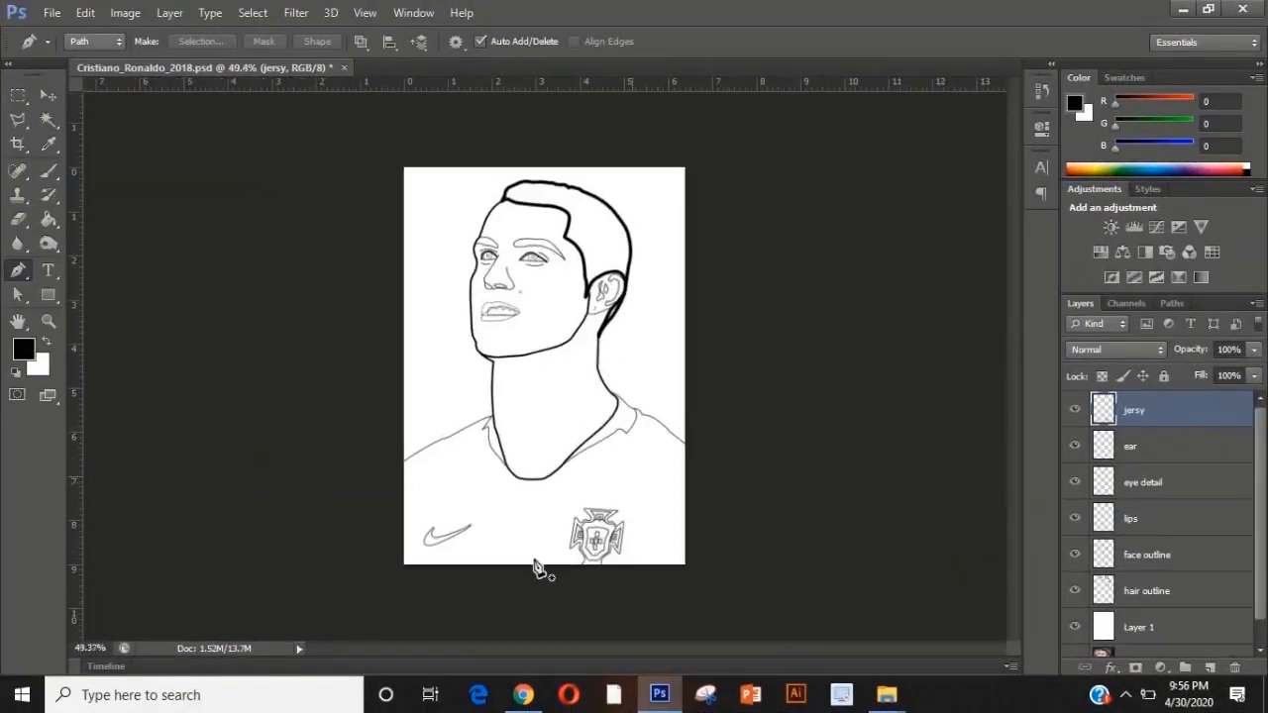
click(1075, 627)
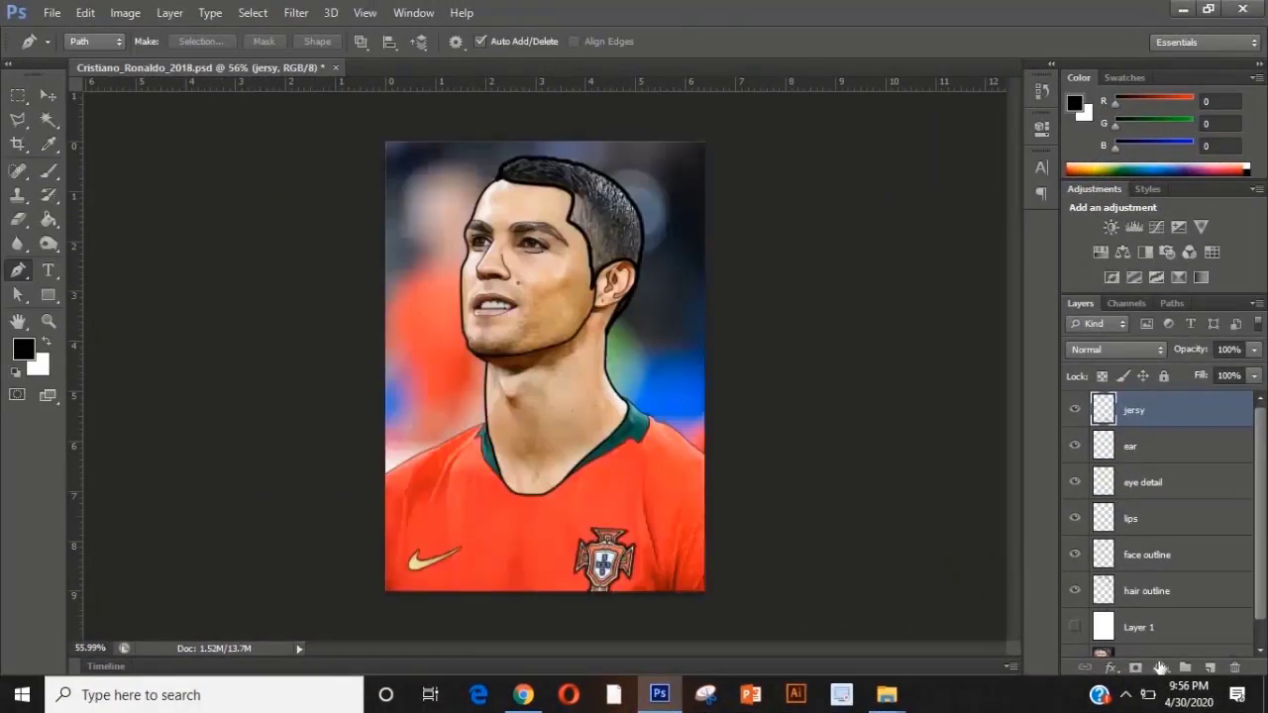
click(1215, 668)
On Layer 2, trace the shading edge from the left jaw outline up to the lower lip, and stroke it.
scroll(500, 362, up, 4)
click(392, 277)
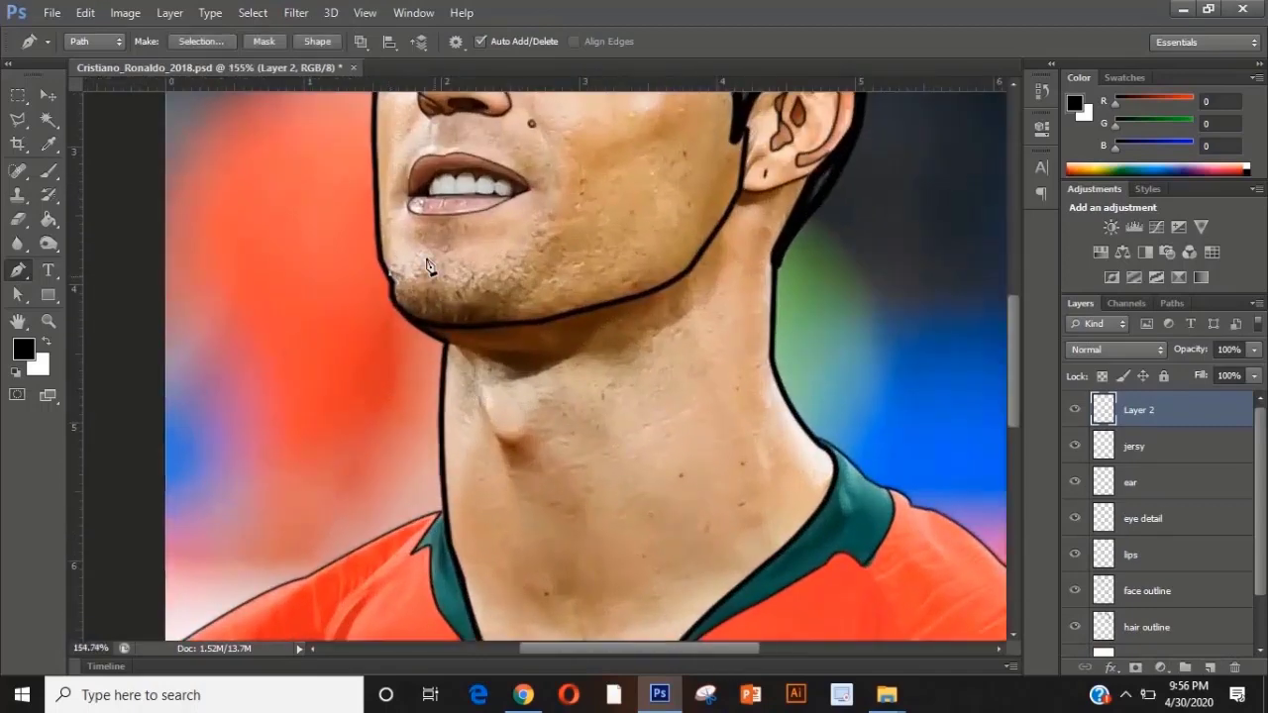
scroll(431, 223, up, 3)
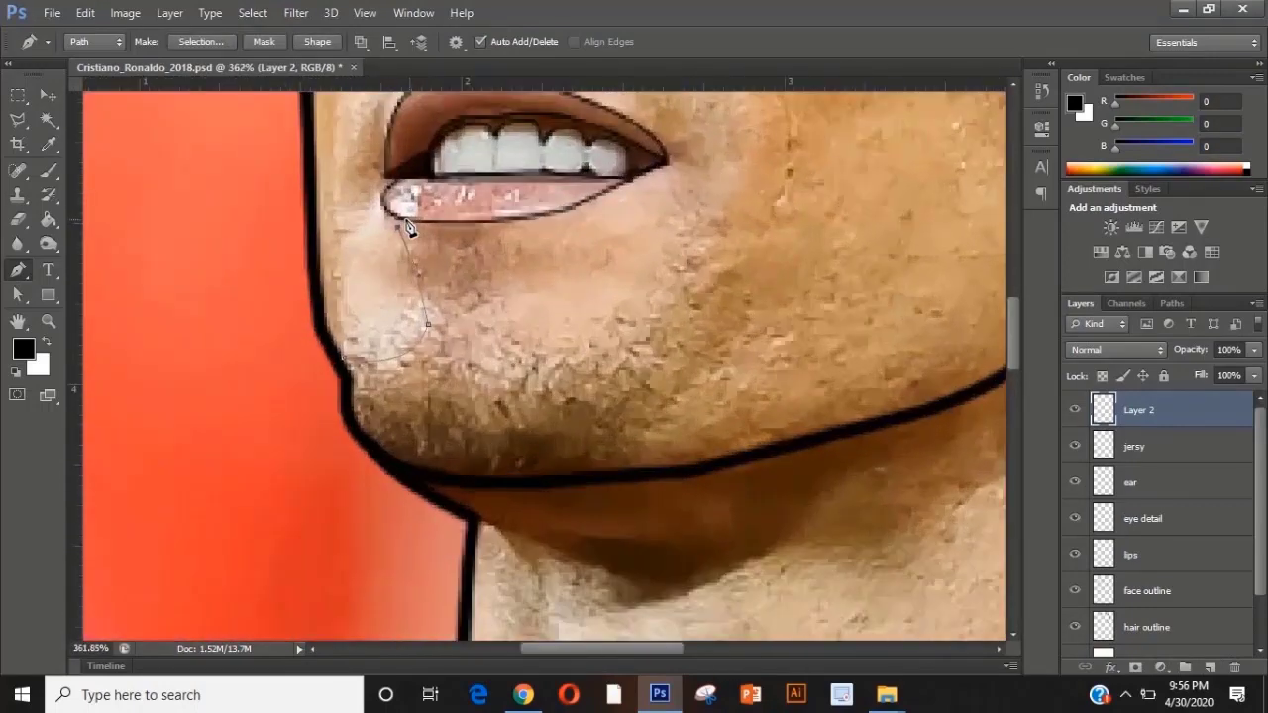
right_click(398, 213)
click(526, 398)
key(Return)
key(Return)
Trace the chin's other shading edge from the lower lip around to the jaw outline, stroke it and dismiss the path.
click(513, 220)
drag(498, 307, 521, 346)
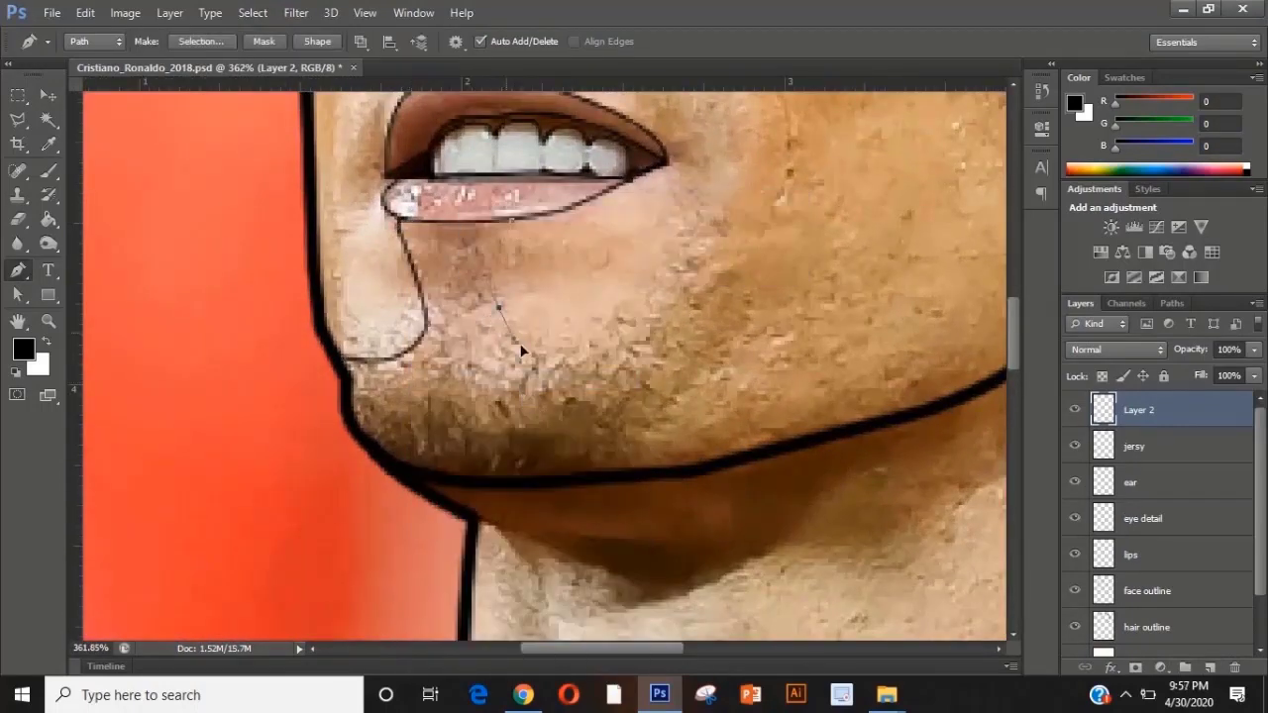
scroll(655, 302, down, 3)
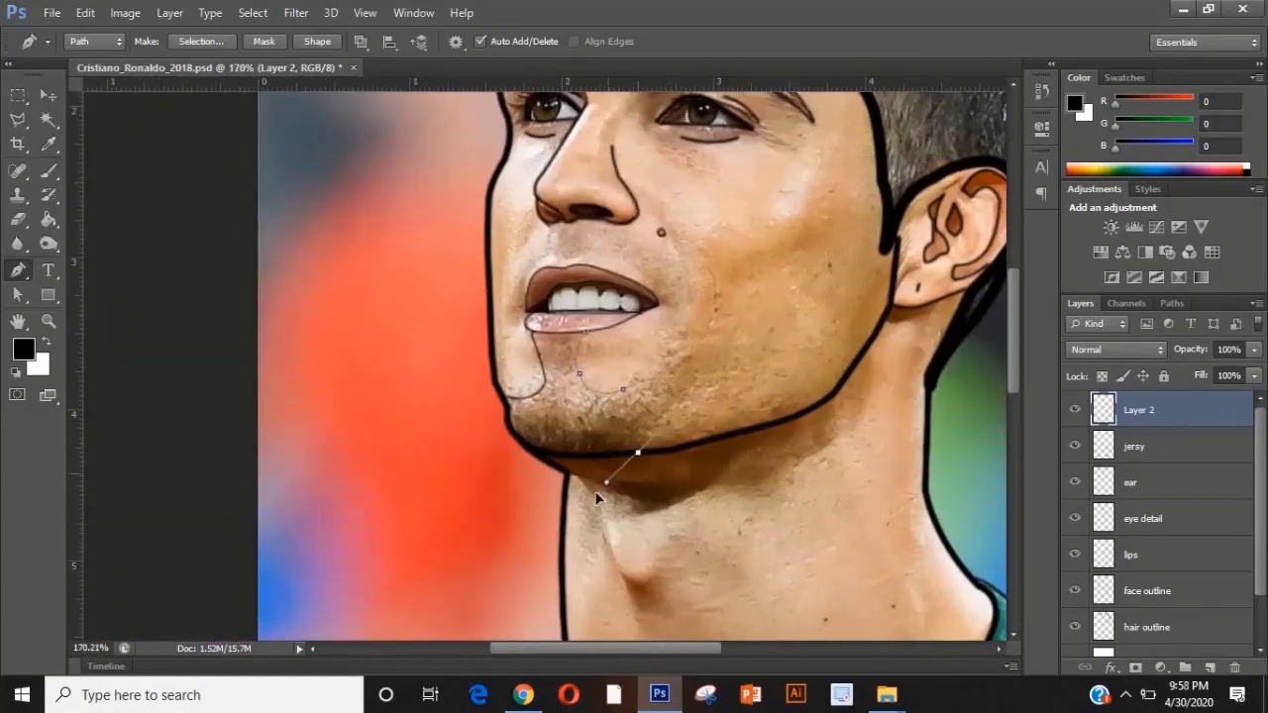
right_click(686, 387)
click(668, 382)
key(Return)
key(Return)
Trace a closed highlight shape around the Adam's apple on the neck, stroke its path, dismiss it and save the document.
scroll(670, 459, down, 3)
scroll(653, 511, up, 4)
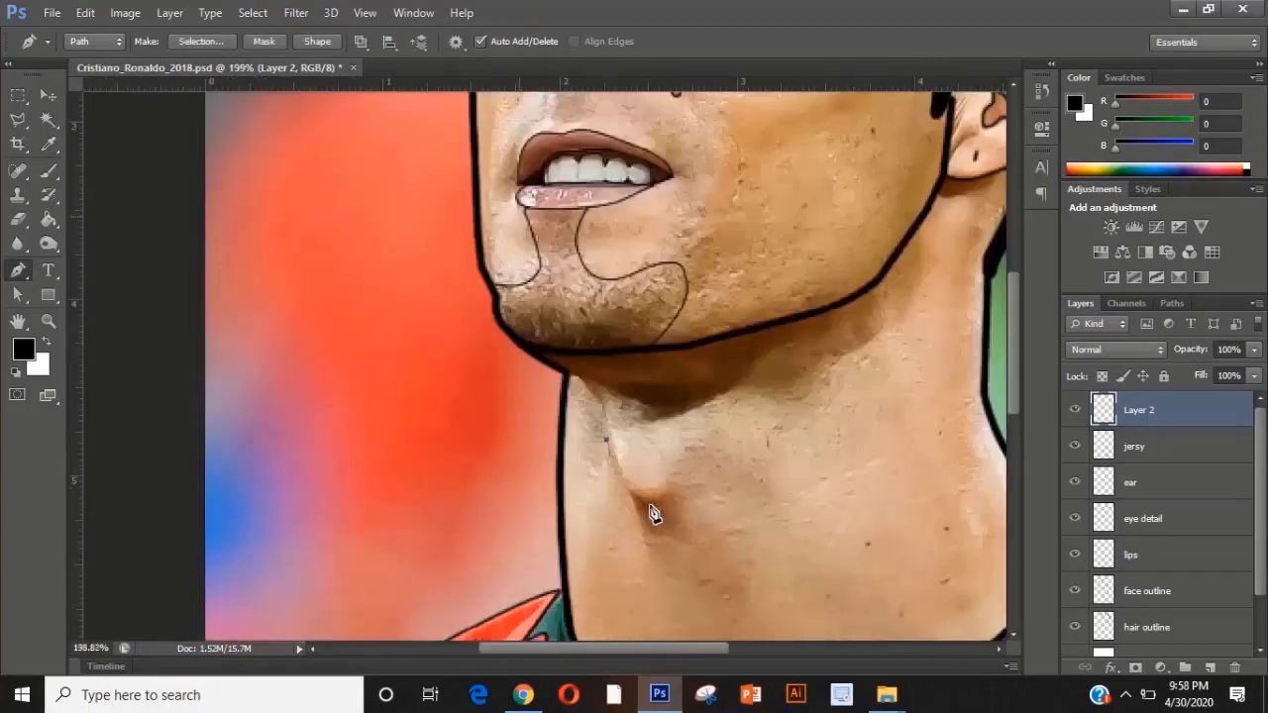
click(596, 427)
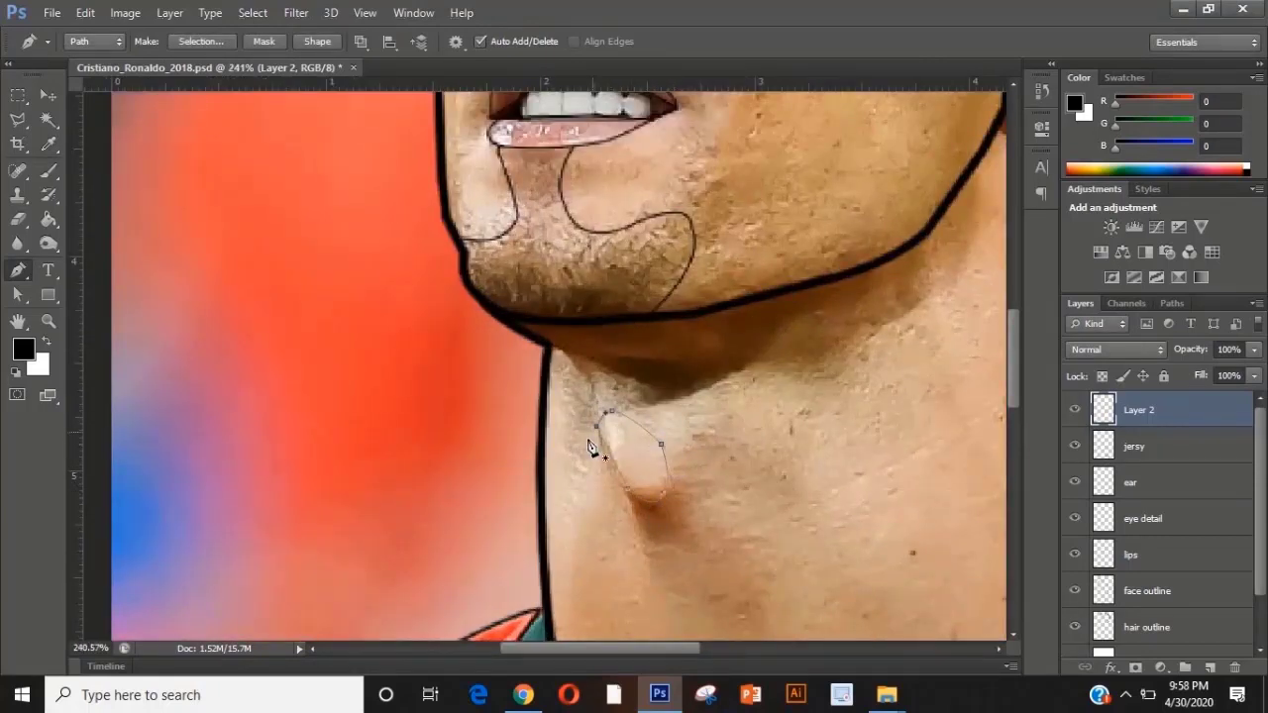
right_click(661, 446)
click(561, 221)
key(Return)
key(Return)
scroll(666, 301, down, 5)
key(ctrl+s)
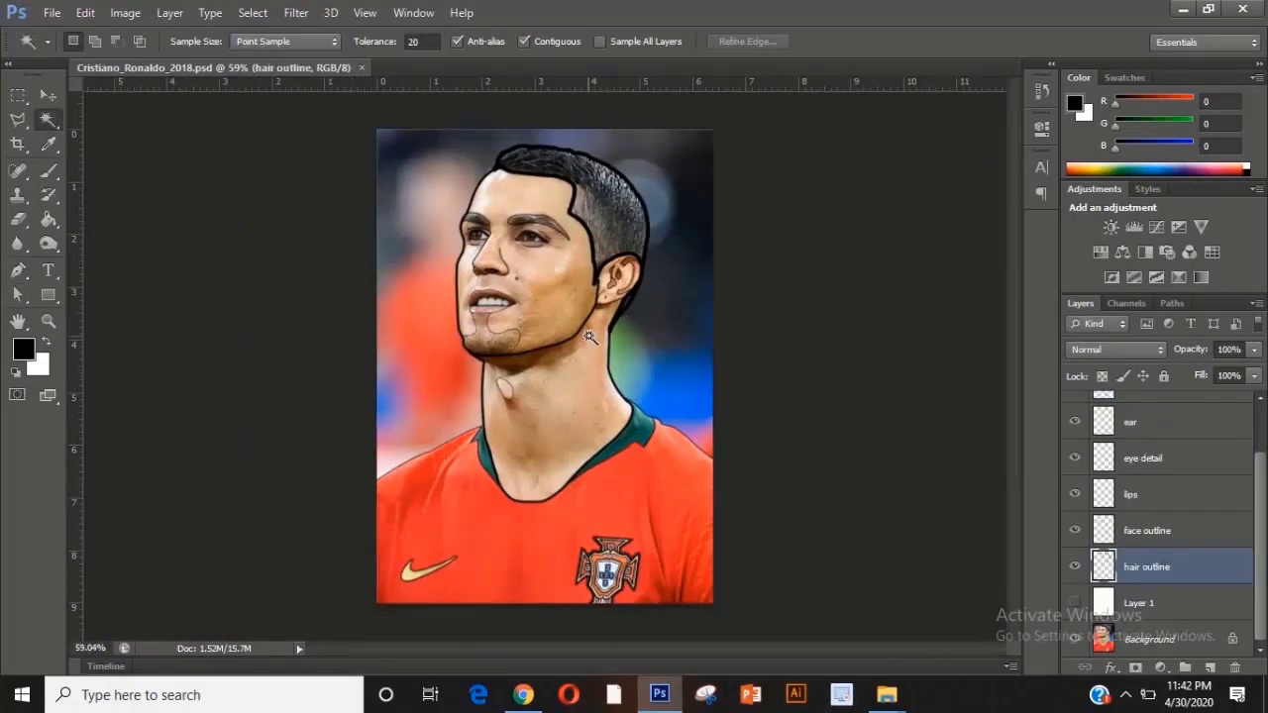
Select the hair area inside the hair outline with the Magic Wand, and create a layer named hair above the hair outline layer.
scroll(609, 203, down, 2)
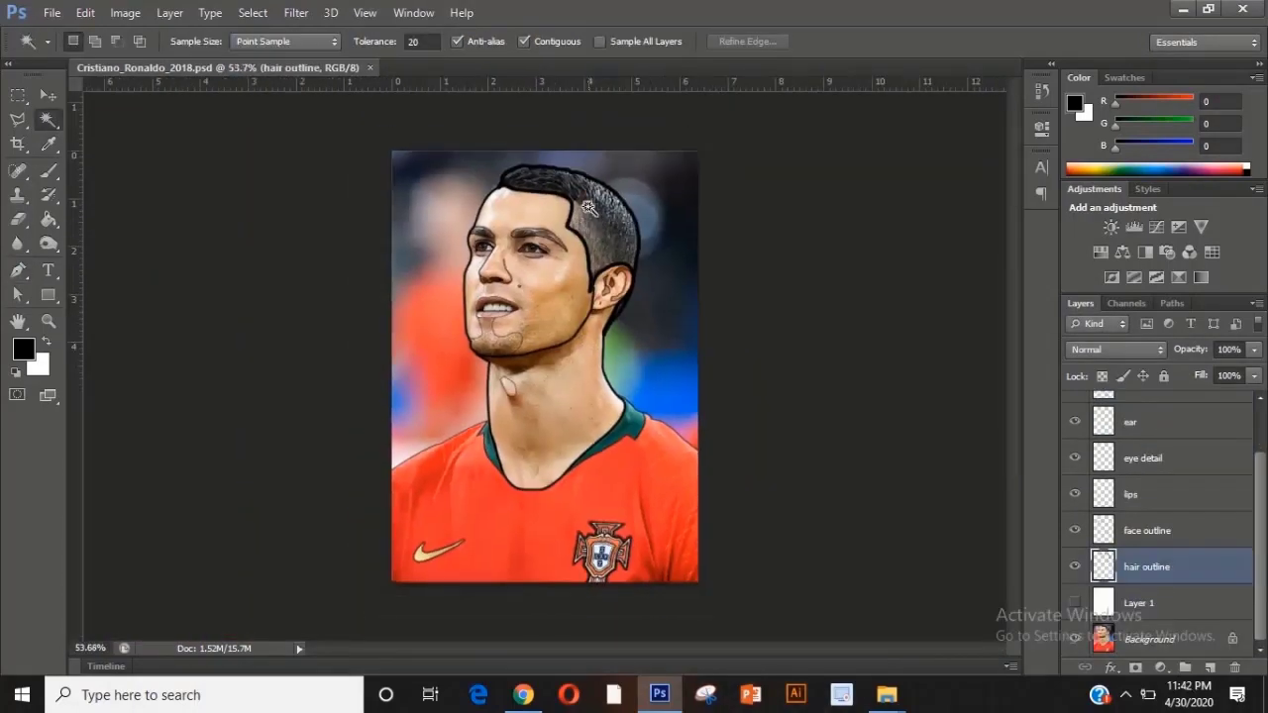
scroll(608, 203, up, 1)
scroll(608, 203, up, 1)
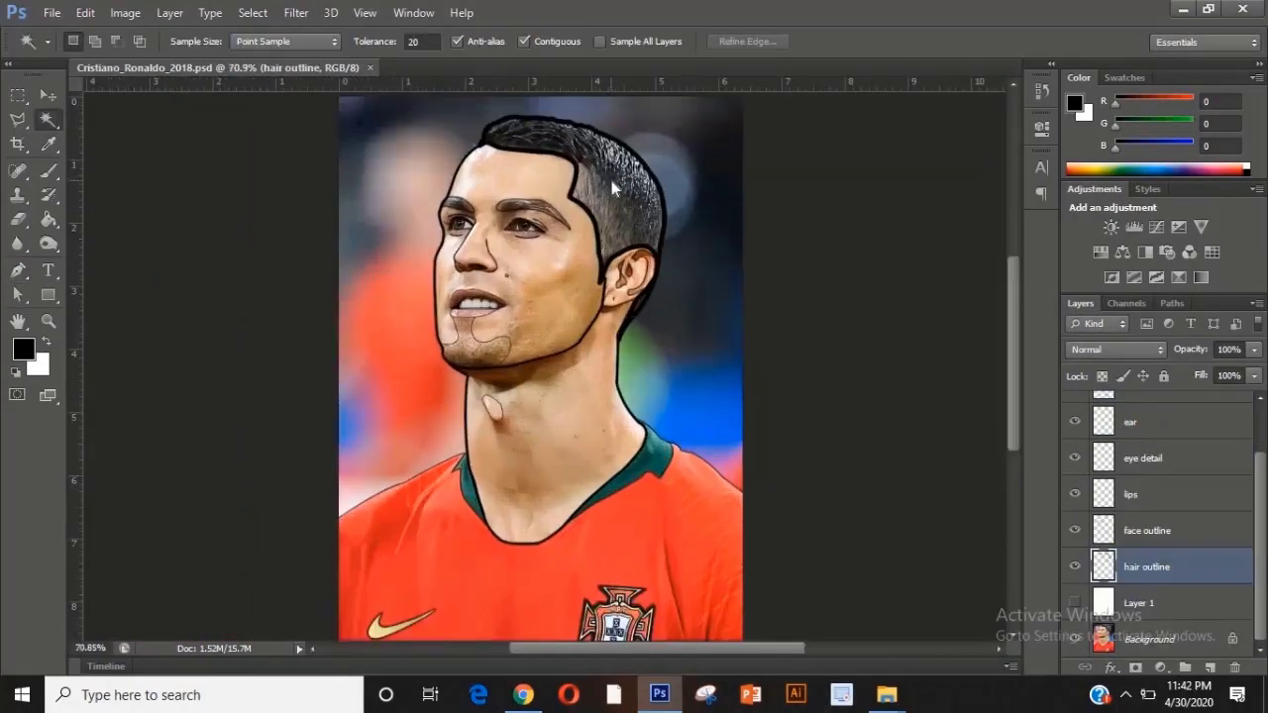
click(612, 181)
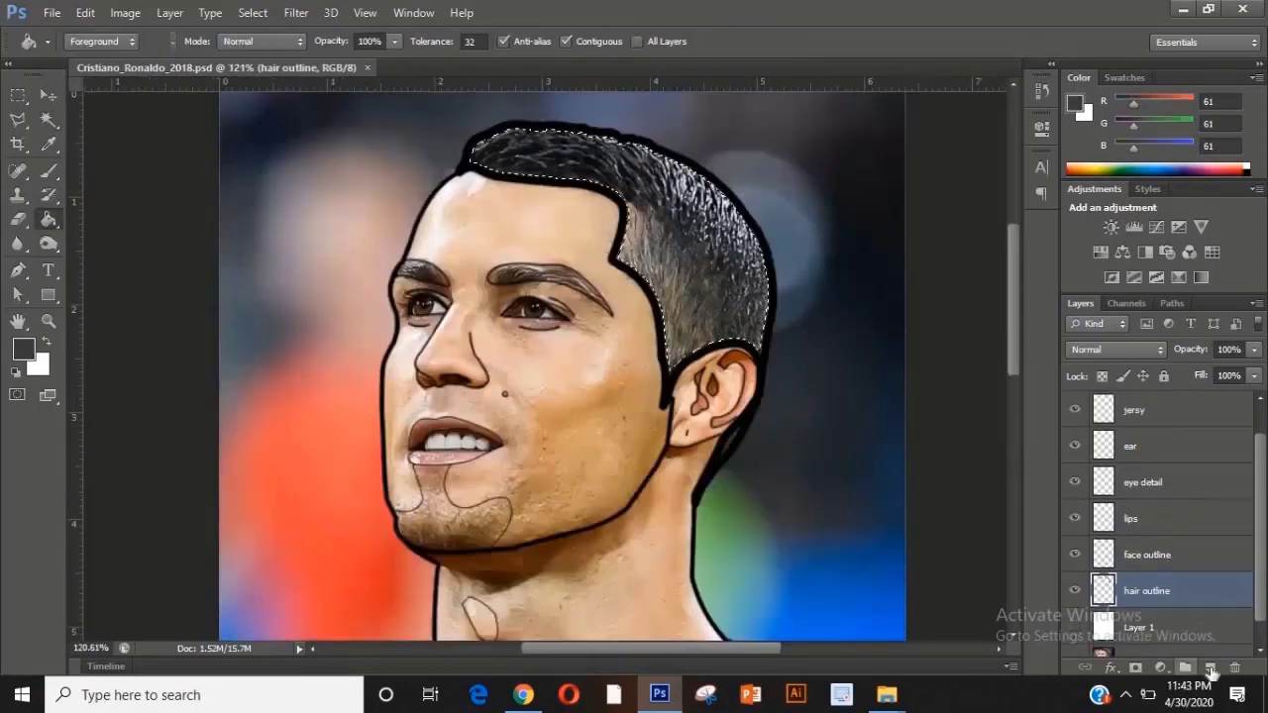
click(1211, 670)
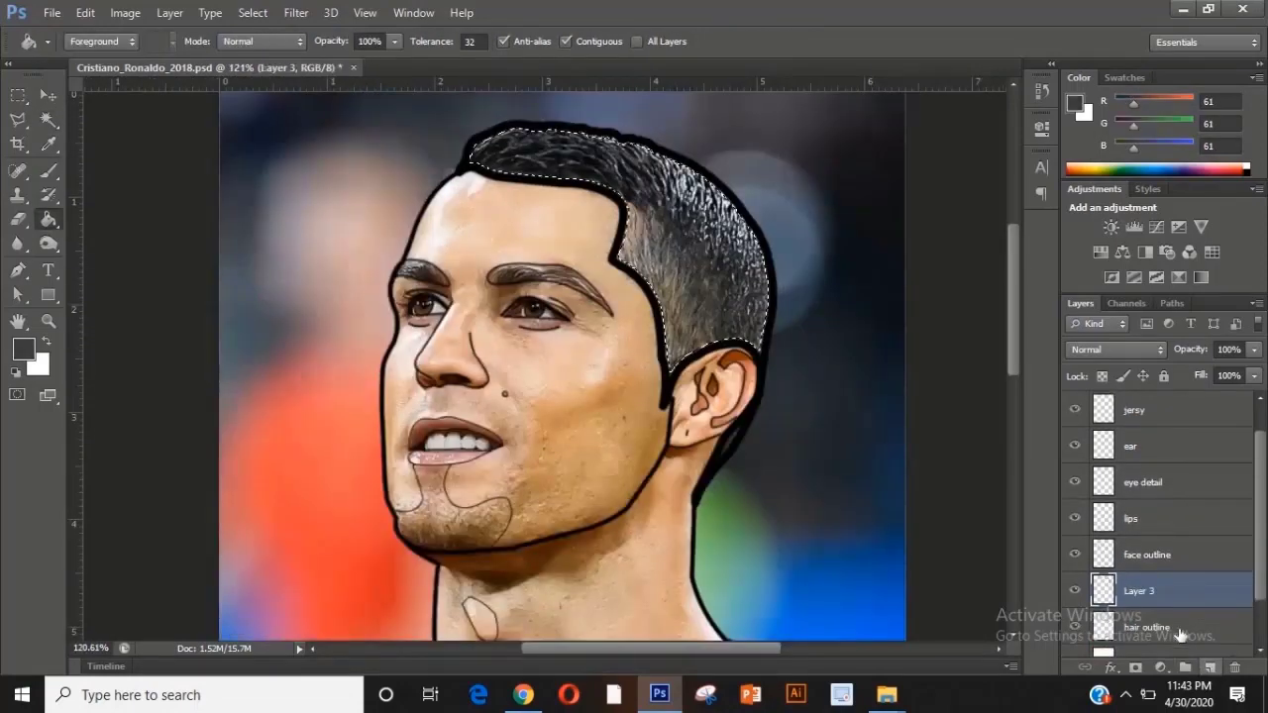
double_click(1139, 591)
text(hair)
key(Return)
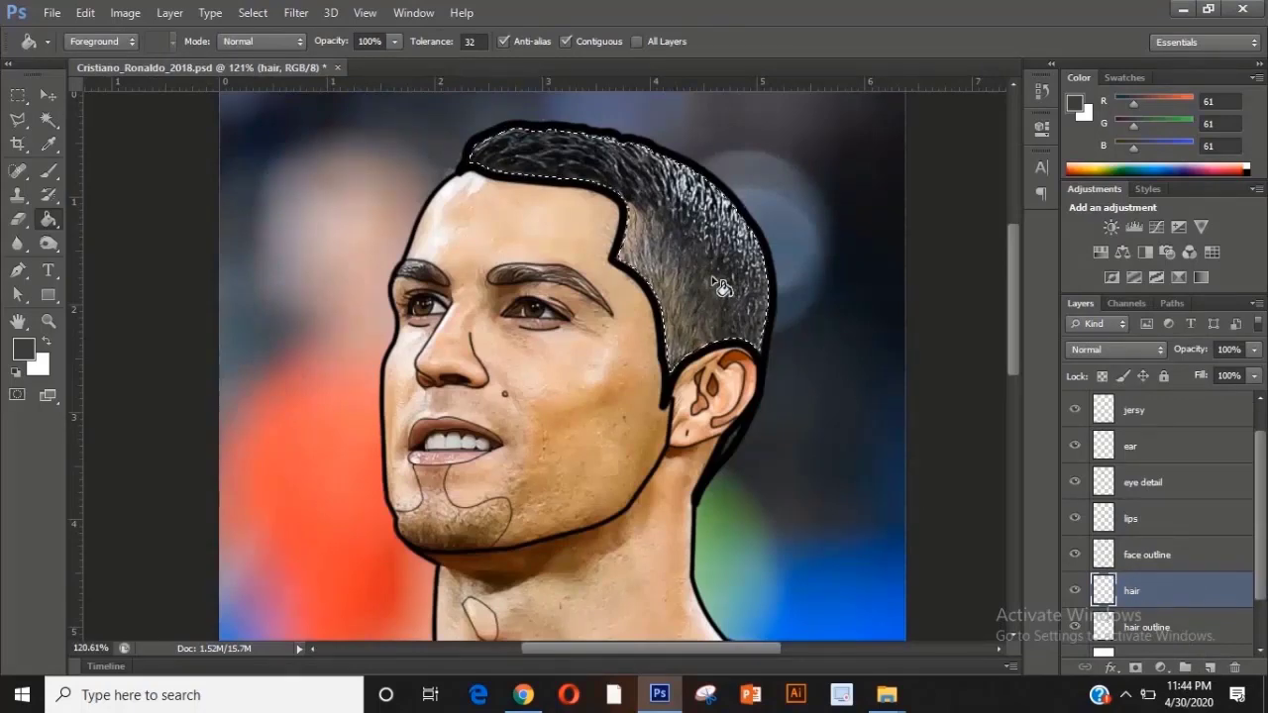
Expand the hair selection by 3 pixels.
key(w)
click(252, 11)
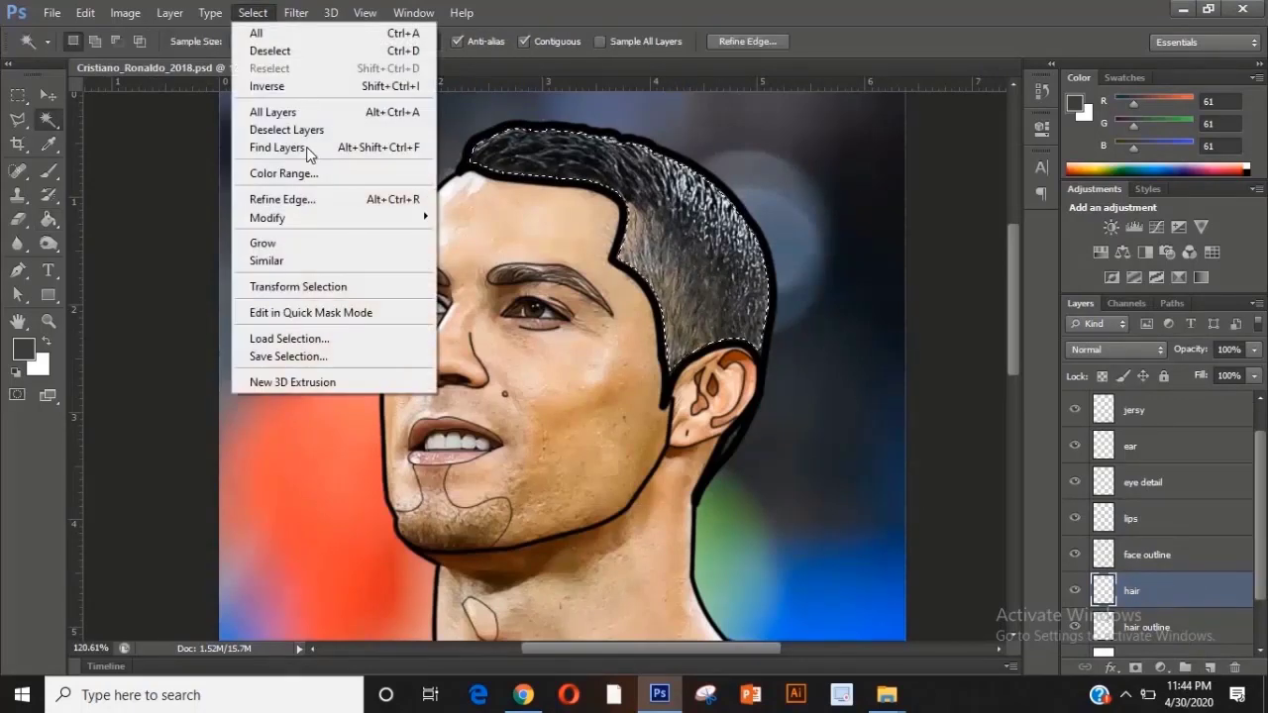
mouse_move(337, 218)
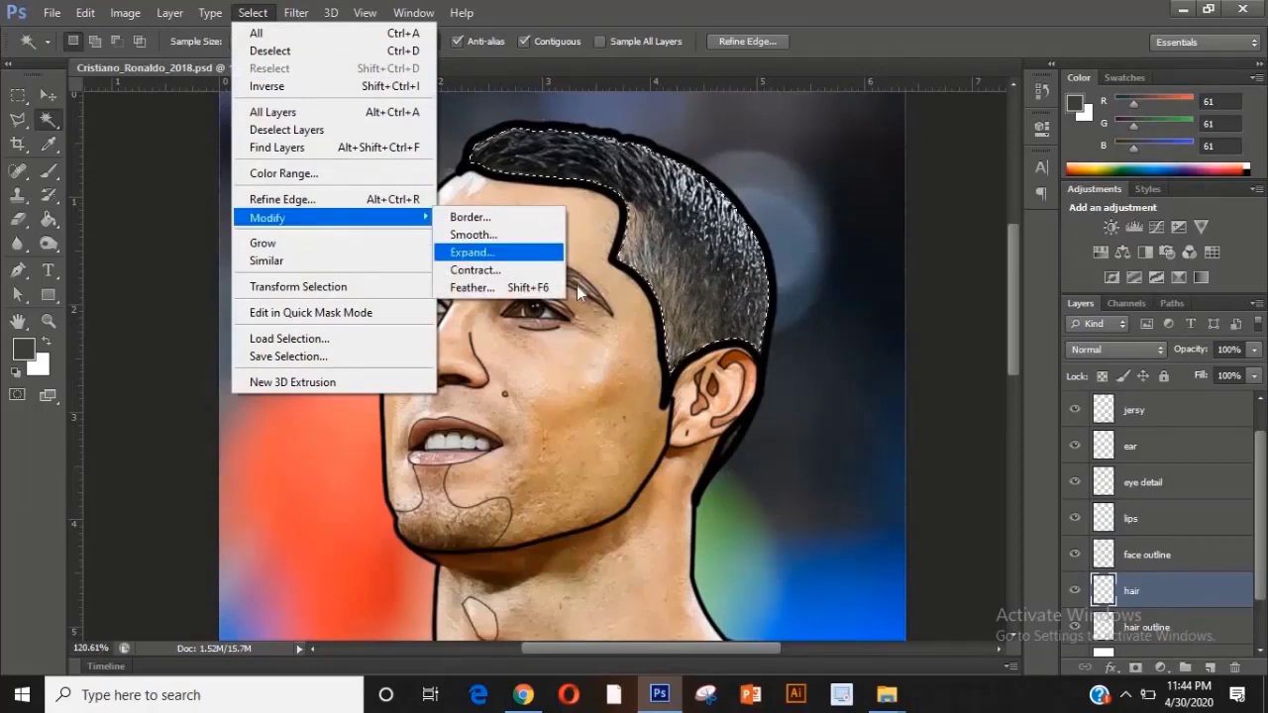
click(472, 252)
text(3)
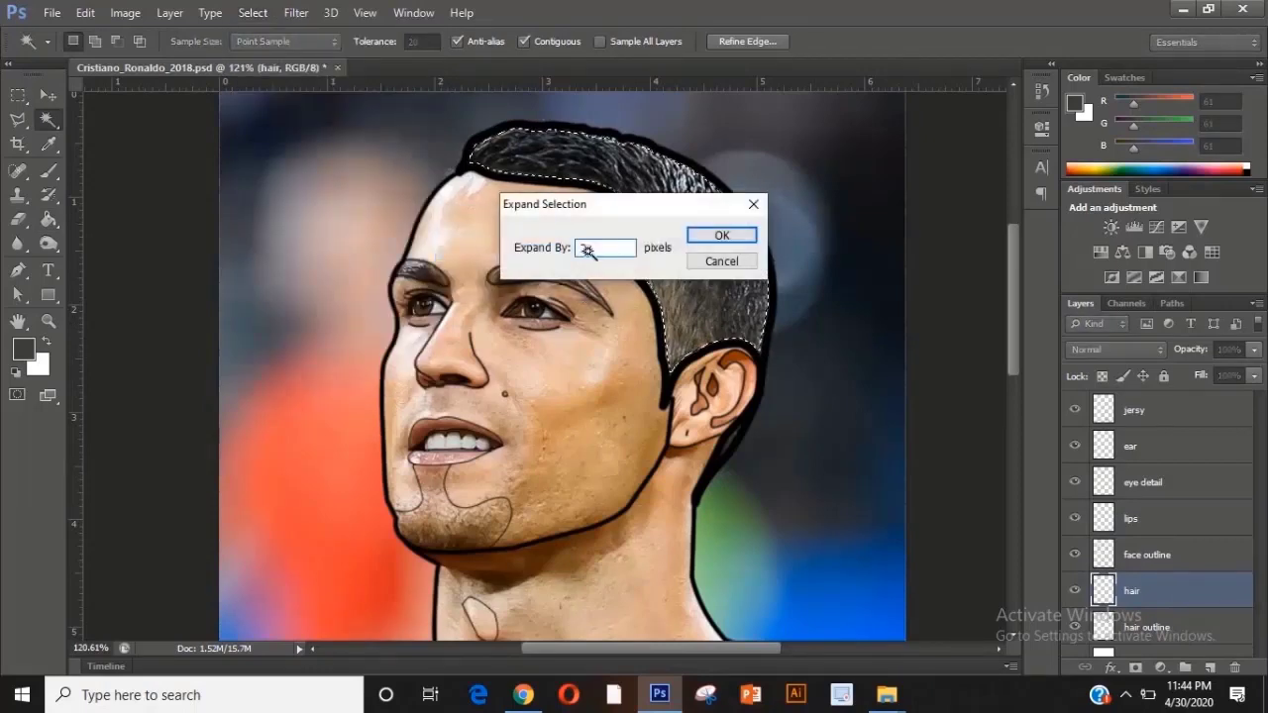
key(Return)
Fill the expanded hair selection with dark gray (61, 61, 61) on the hair layer and deselect it.
key(g)
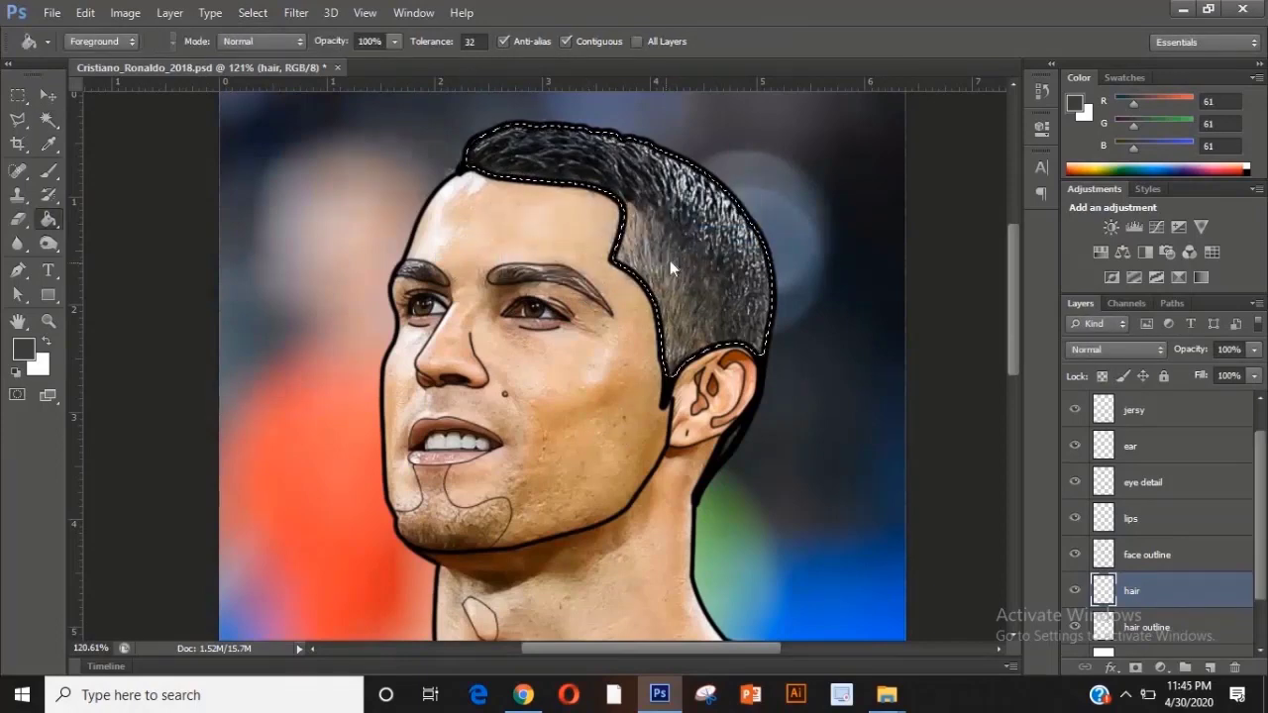
click(670, 261)
key(w)
scroll(660, 261, up, 1)
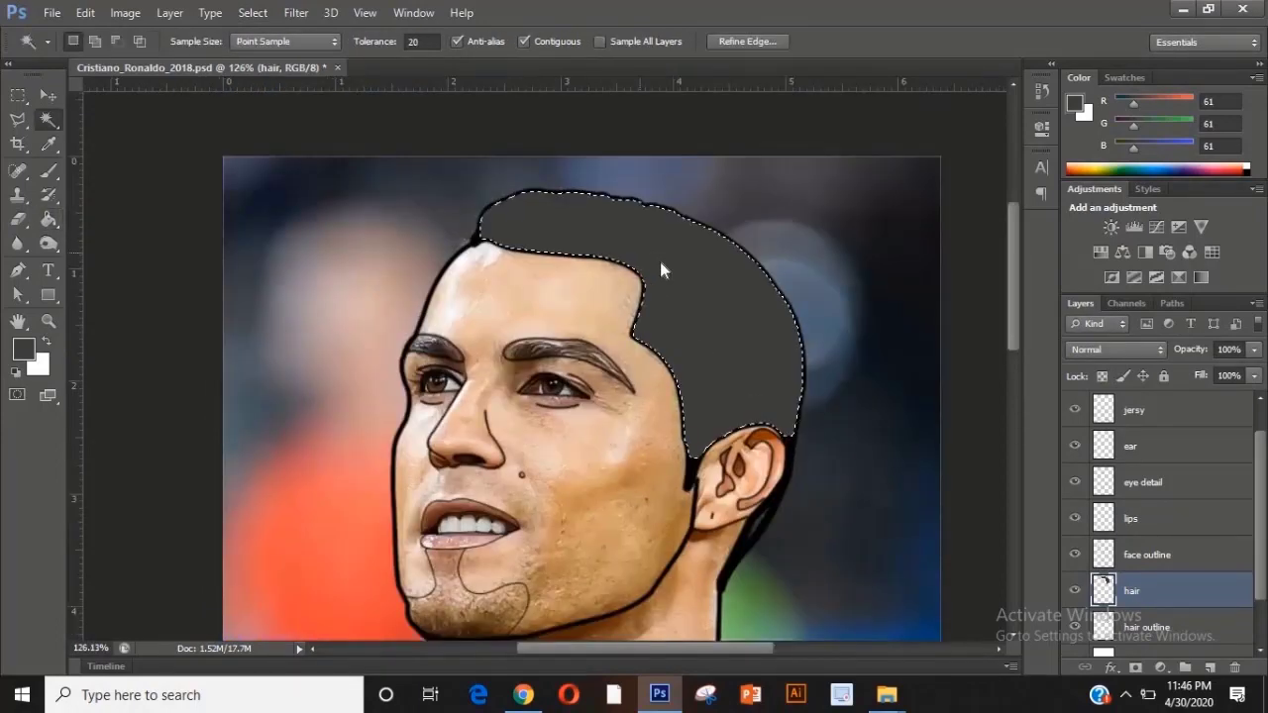
right_click(660, 262)
click(686, 460)
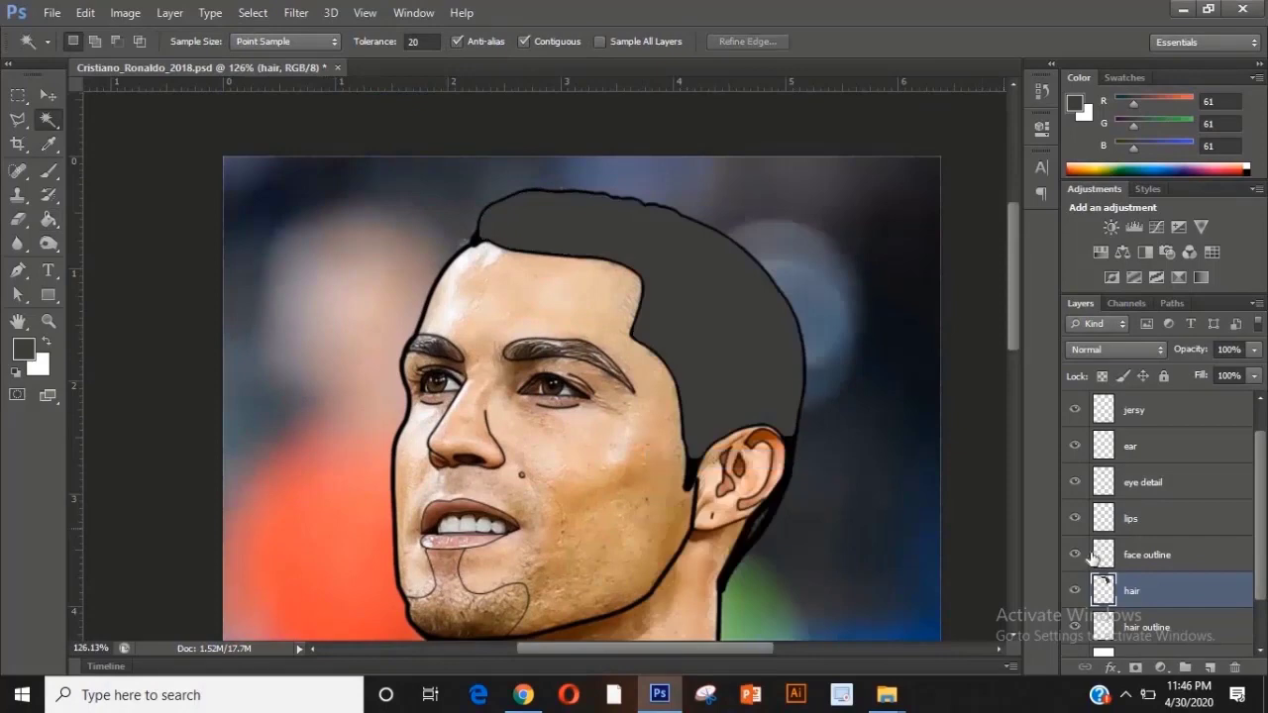
scroll(1092, 557, down, 1)
click(1076, 592)
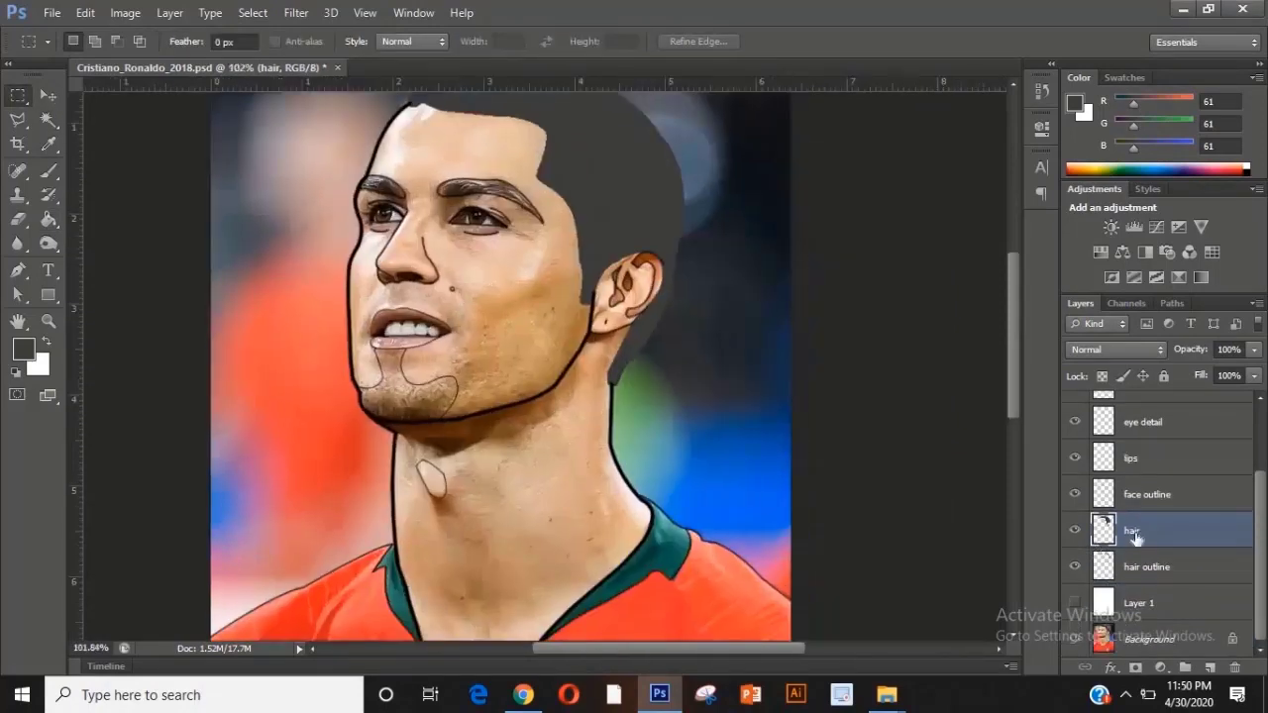
Delete the hair layer directly below face outline, and create a layer named face above the face outline layer.
drag(1154, 527, 1235, 667)
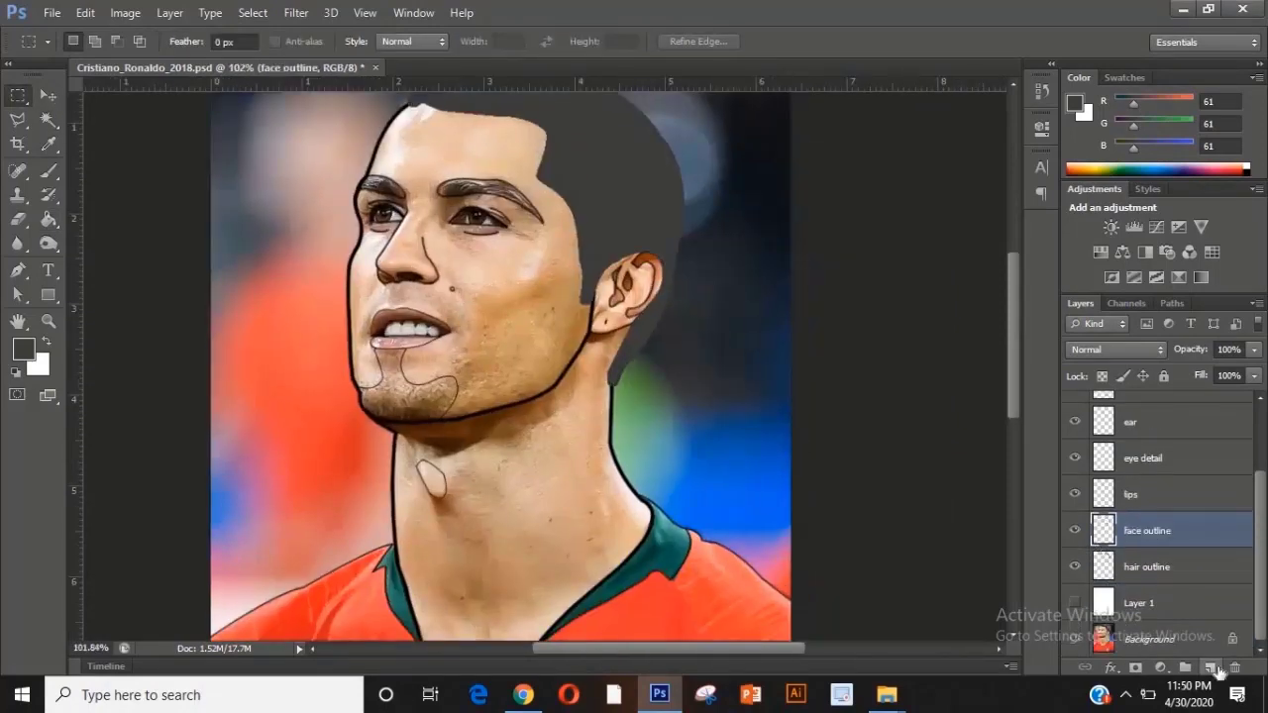
click(1213, 668)
double_click(1137, 530)
text(sac)
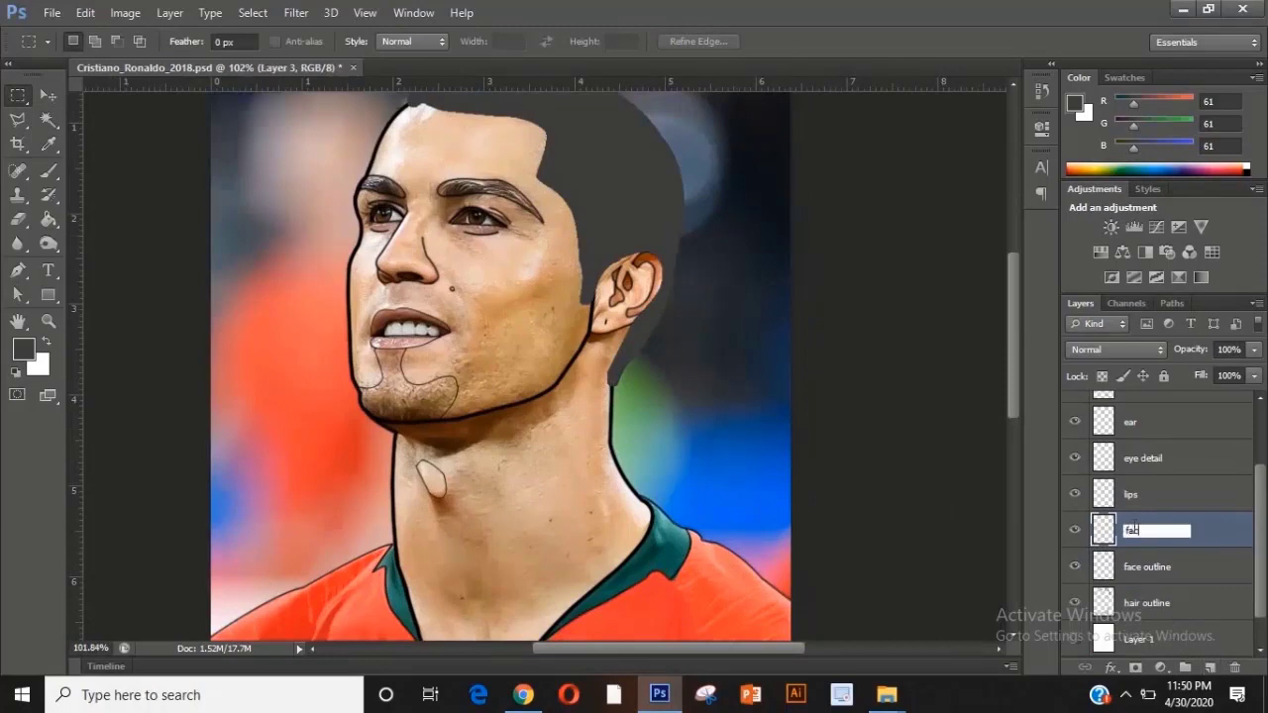
text(e)
key(Return)
Fill the face and neck selection with skin tone (228, 189, 158) on the face color layer and deselect it.
click(1135, 567)
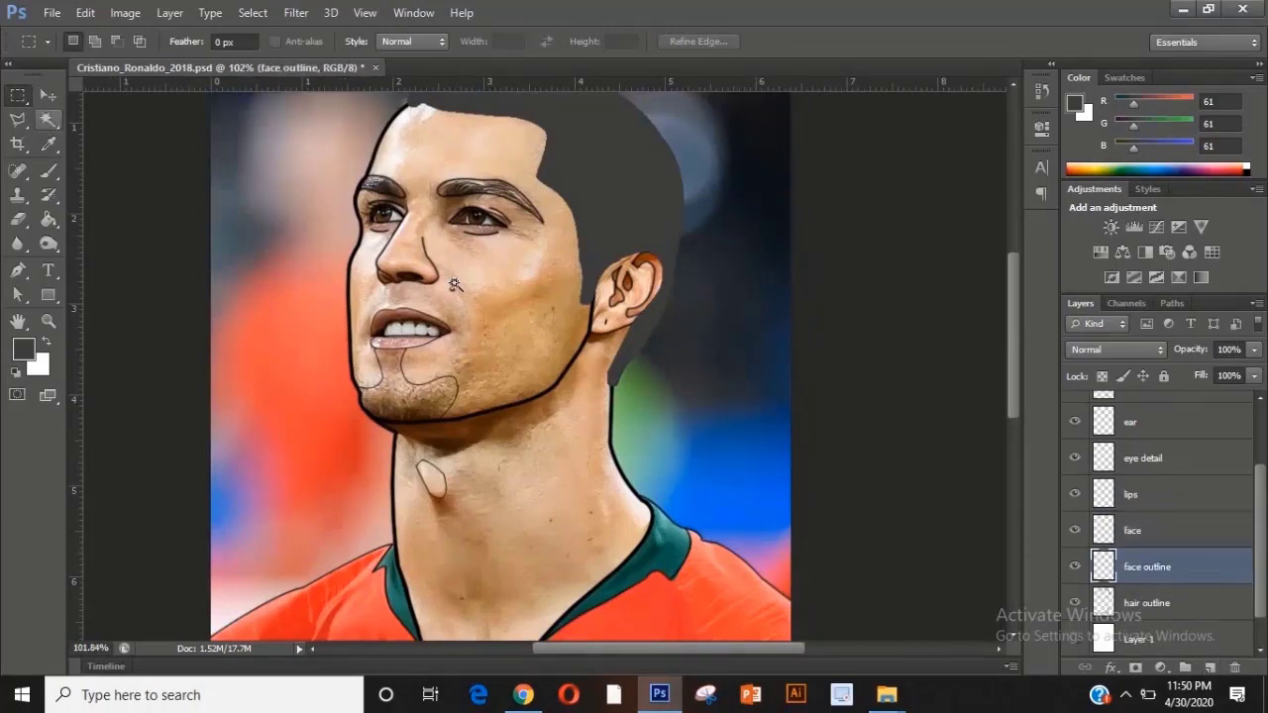
key(i)
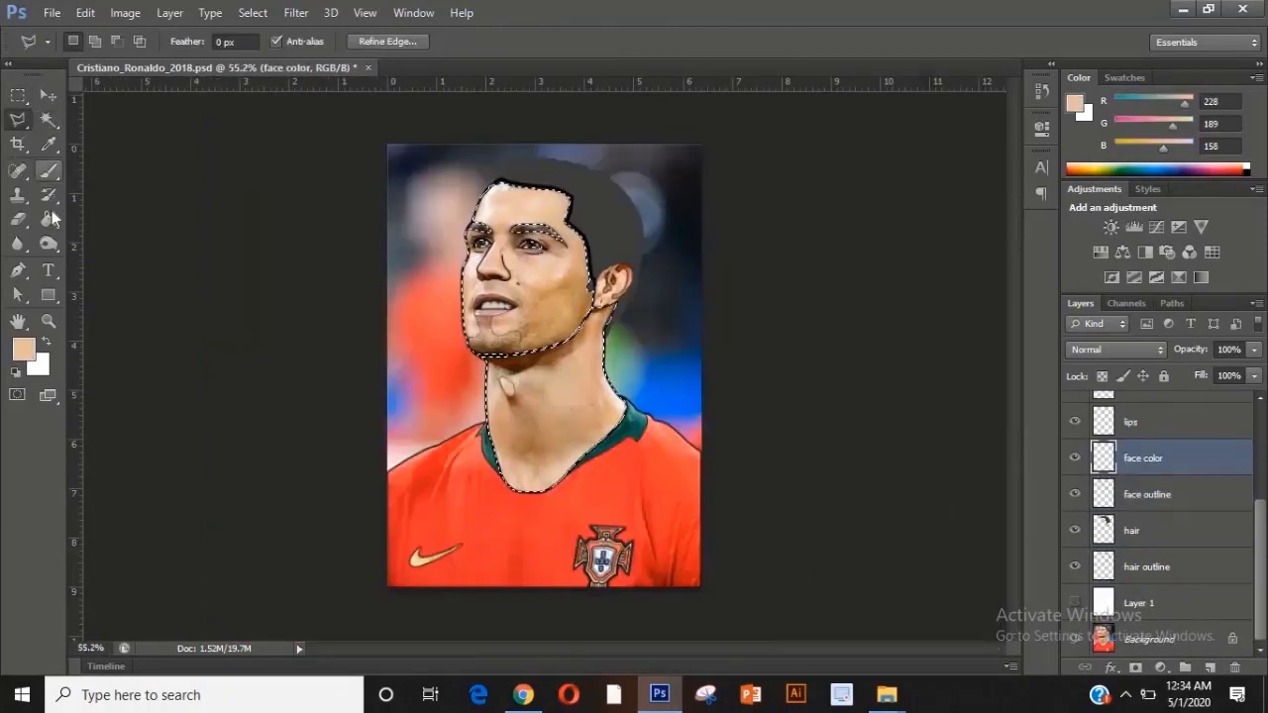
key(g)
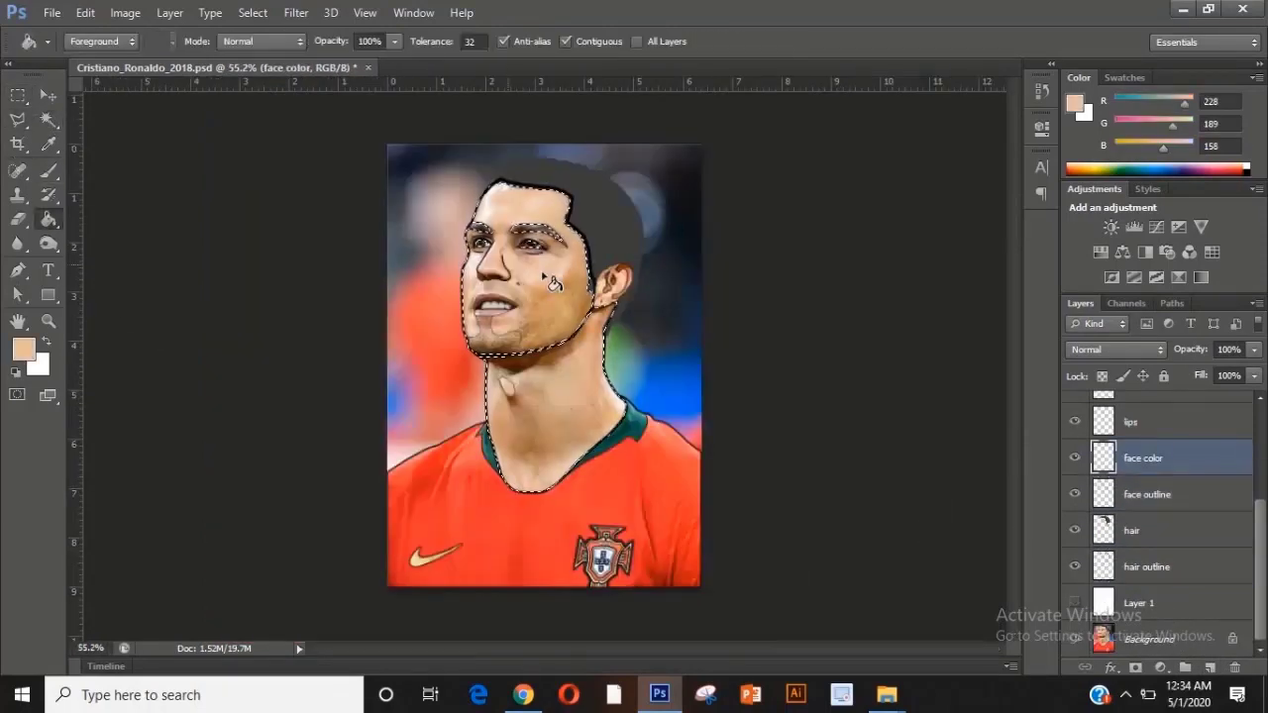
click(551, 283)
key(m)
right_click(562, 276)
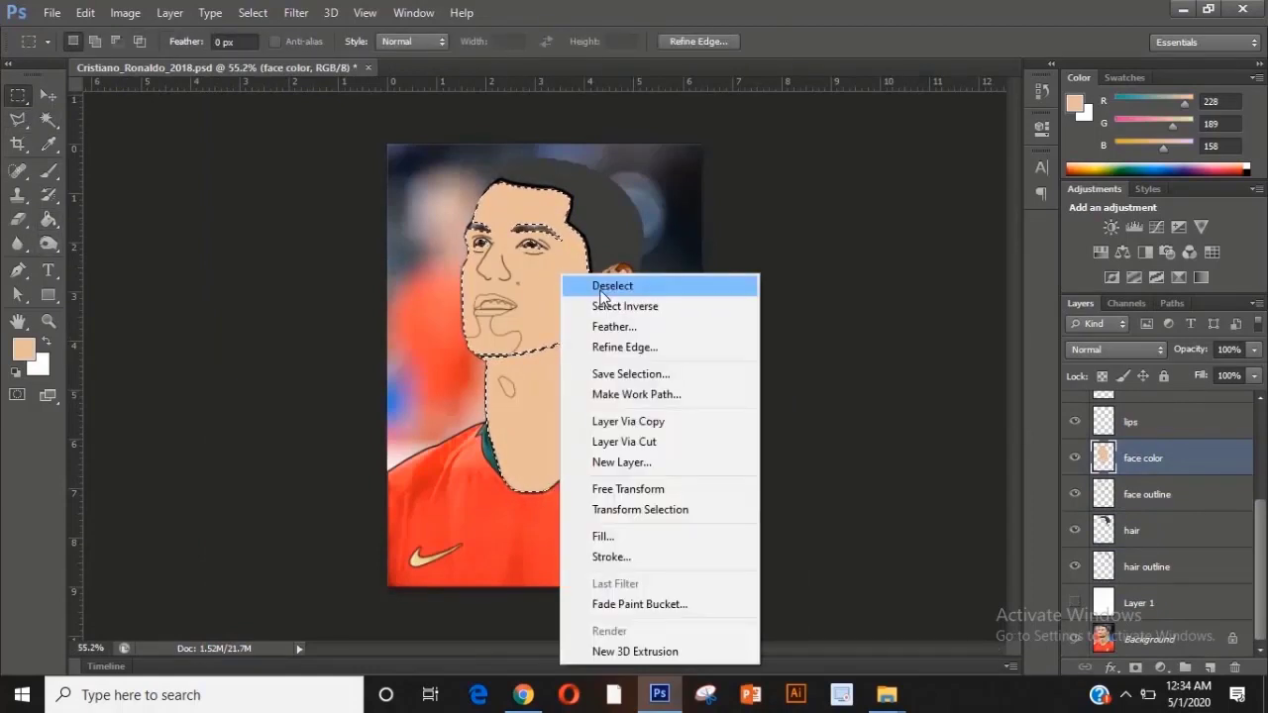
click(611, 286)
click(1076, 494)
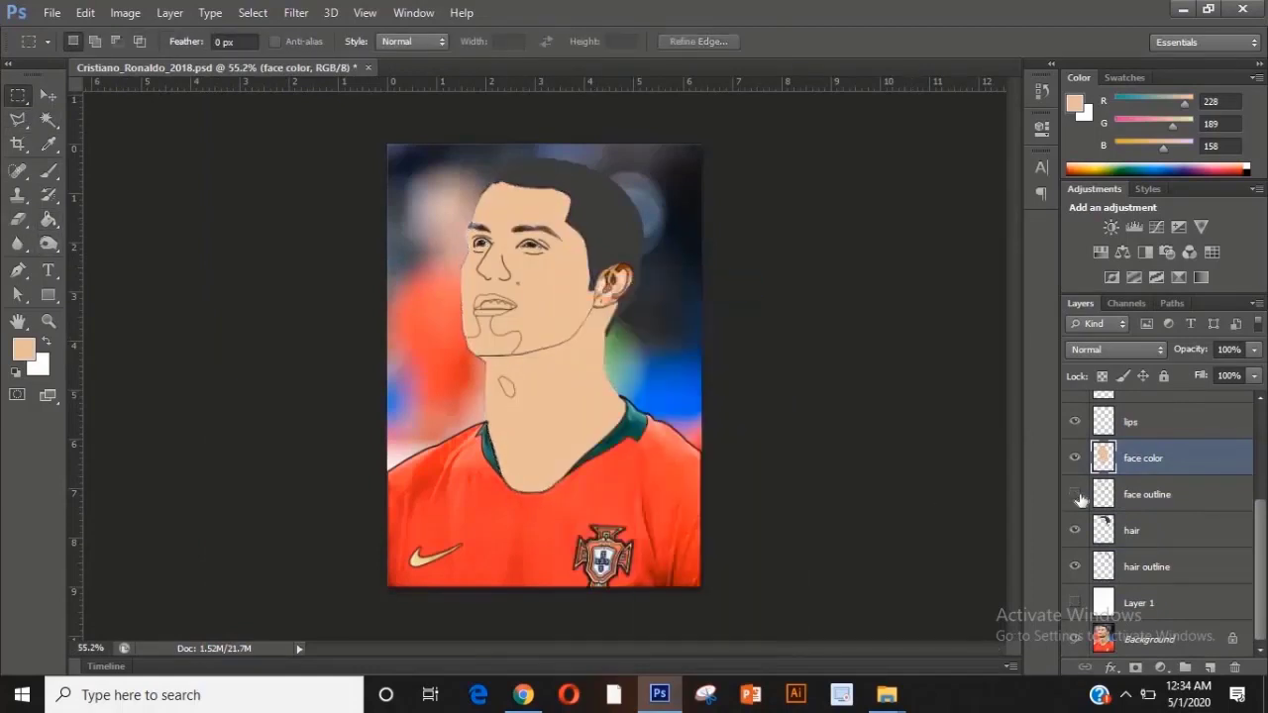
click(1076, 495)
scroll(524, 250, up, 4)
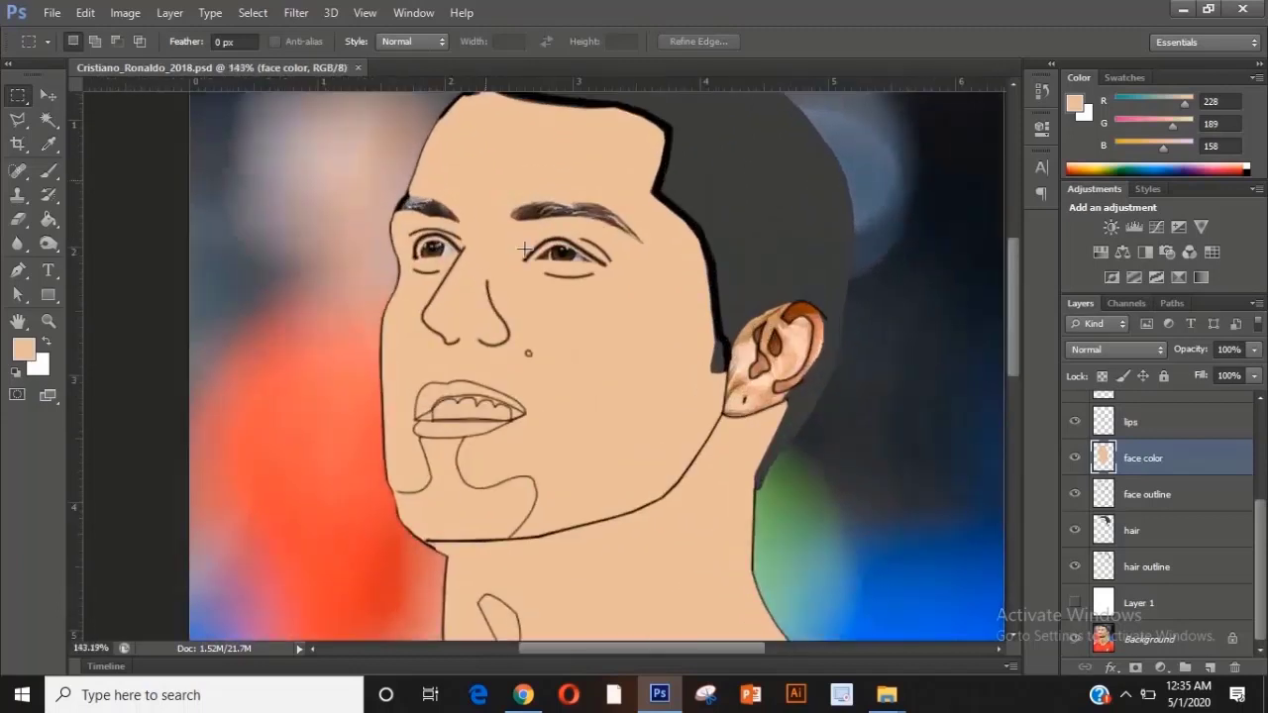
Hide the face color layer and select the insides of both eyebrows on the face outline layer with the Magic Wand.
click(1075, 459)
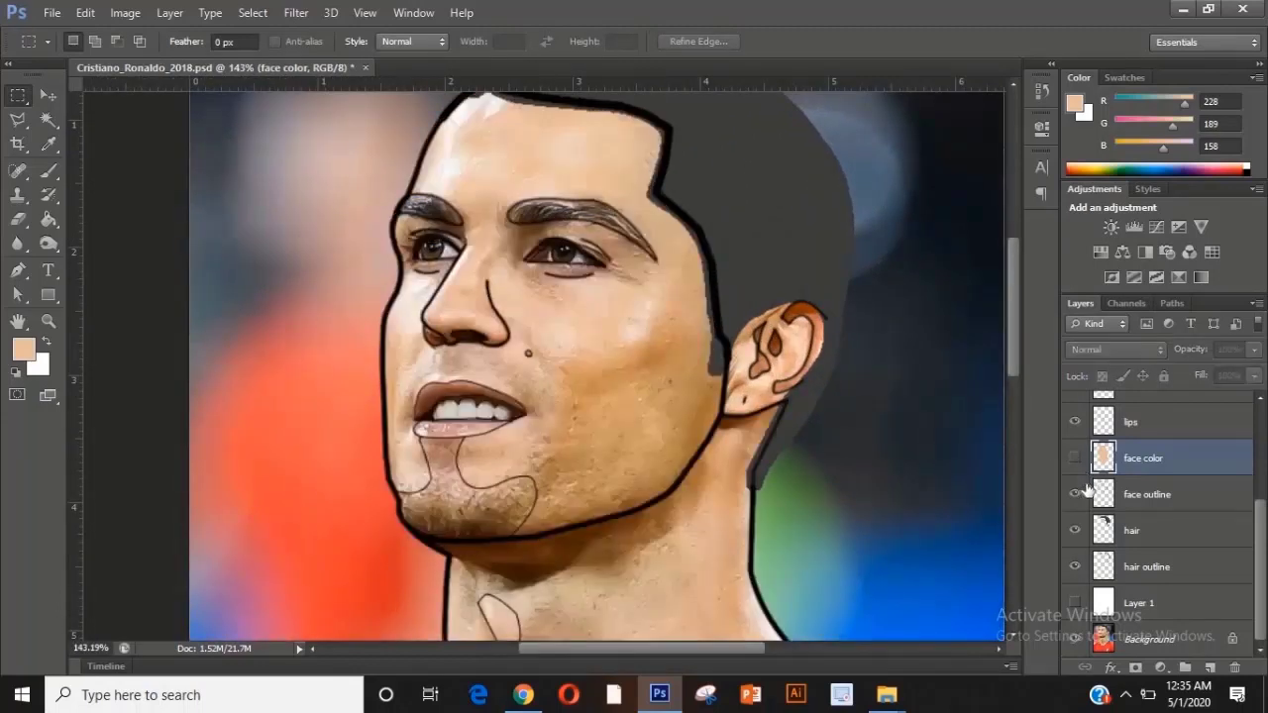
key(w)
click(1119, 494)
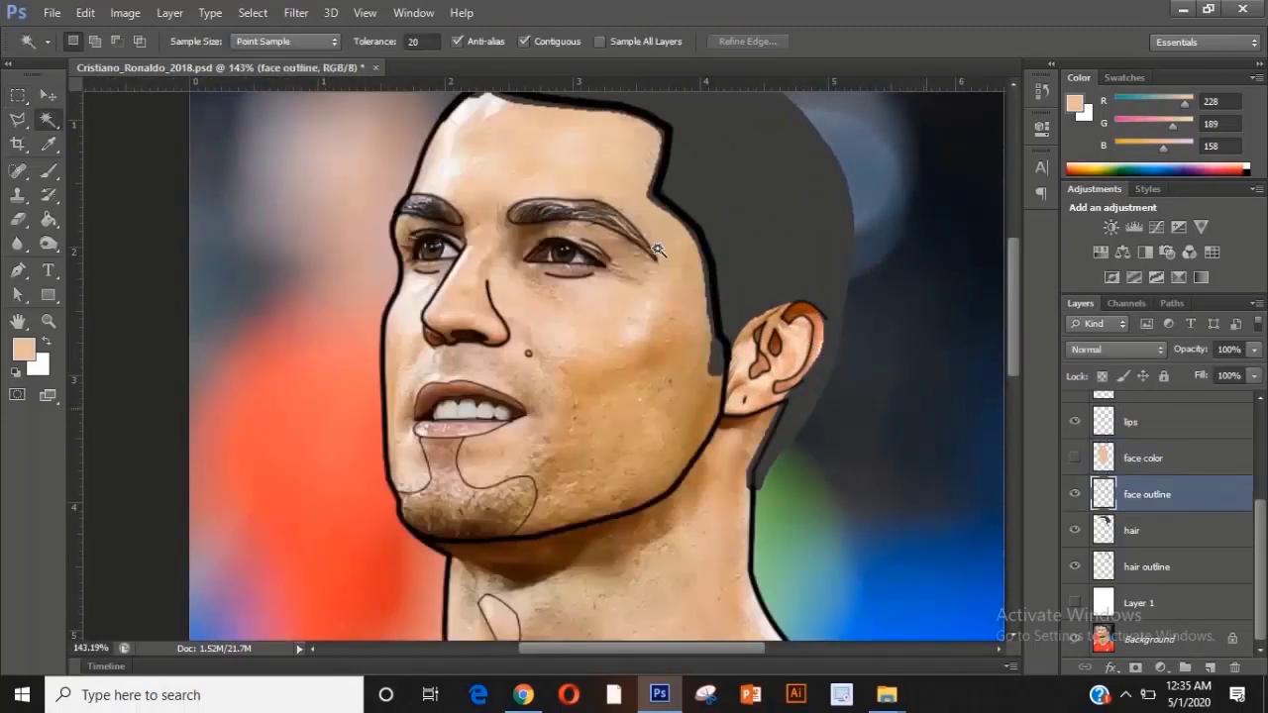
click(580, 210)
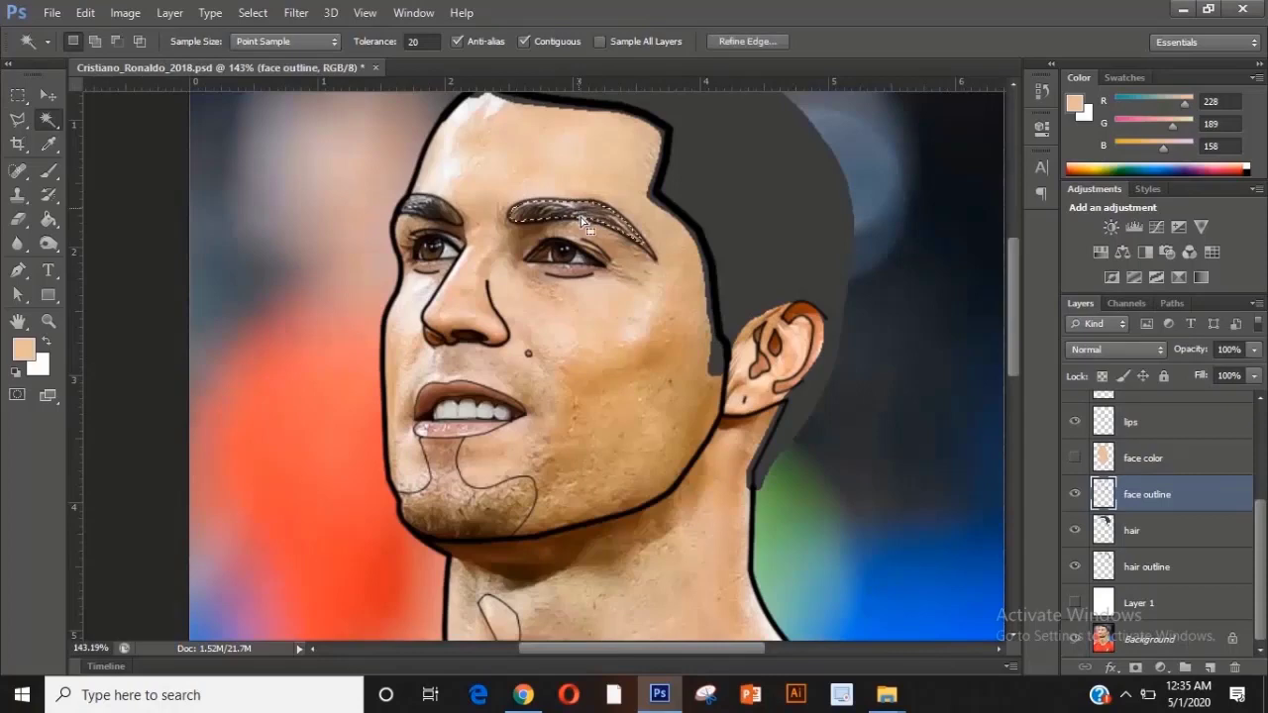
shift+click(430, 208)
Expand the selection around both eyebrows with the eyebrow layer active.
click(253, 13)
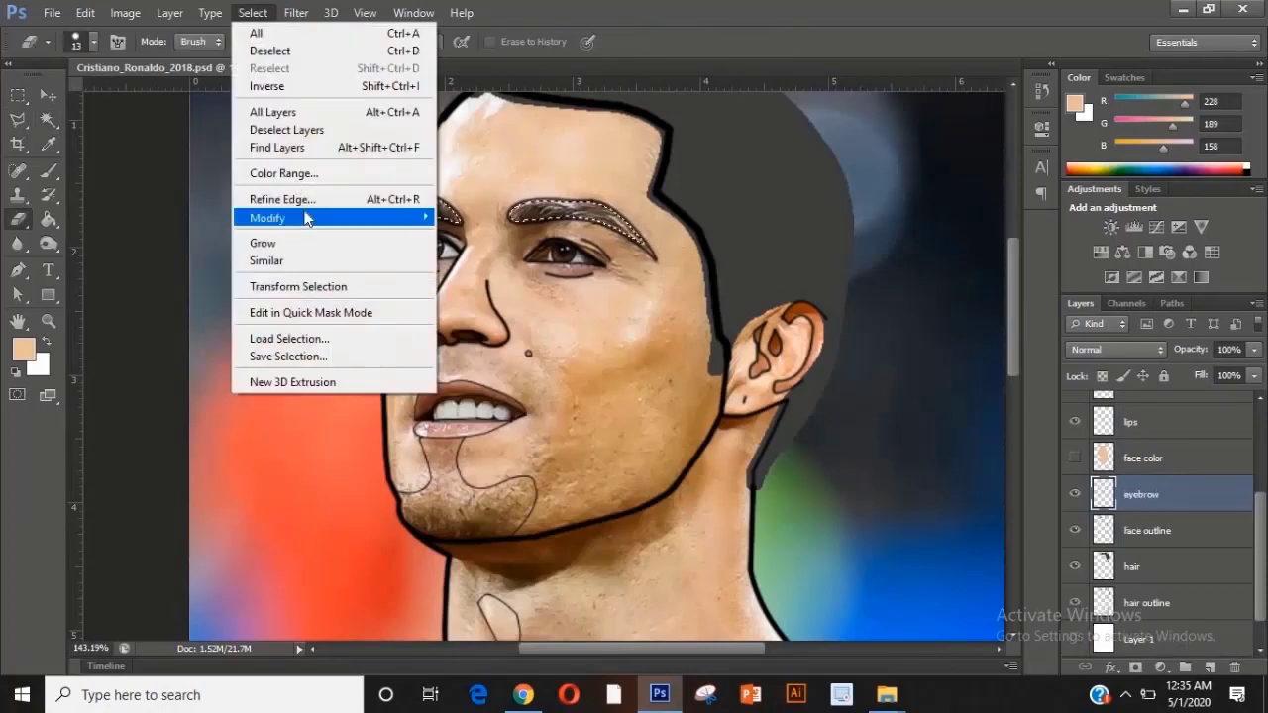
mouse_move(306, 217)
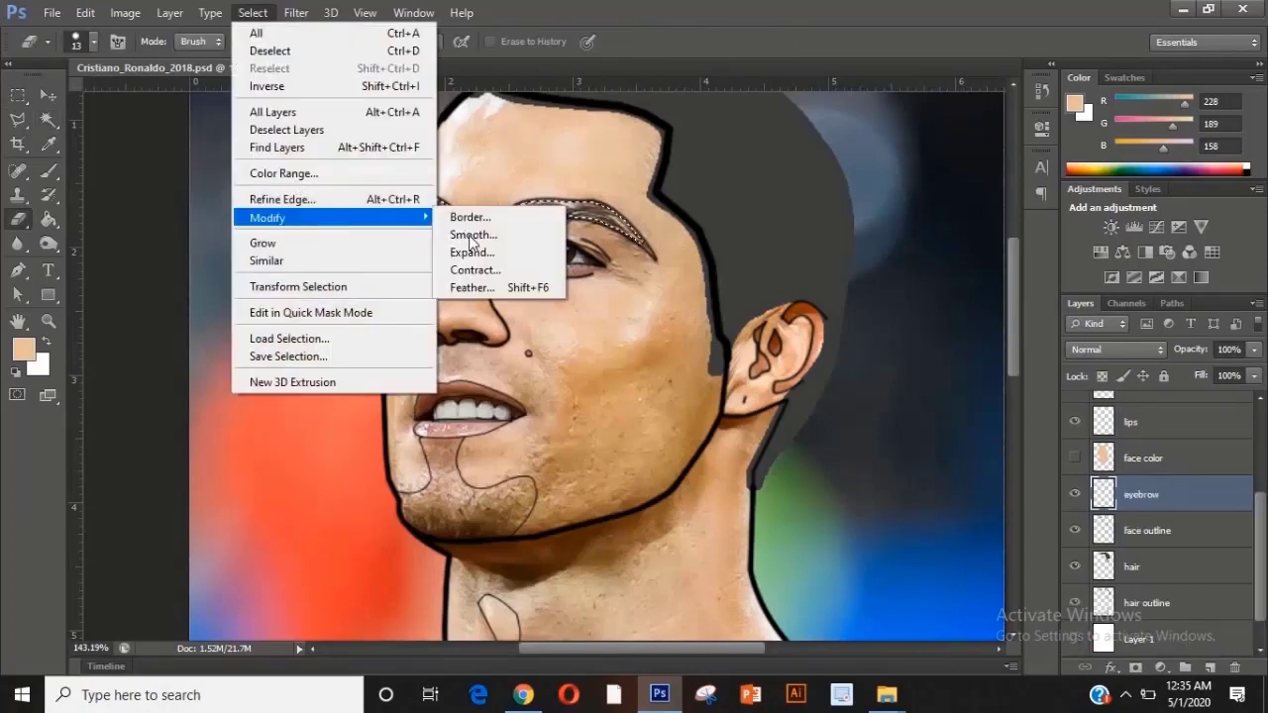
click(485, 254)
click(713, 238)
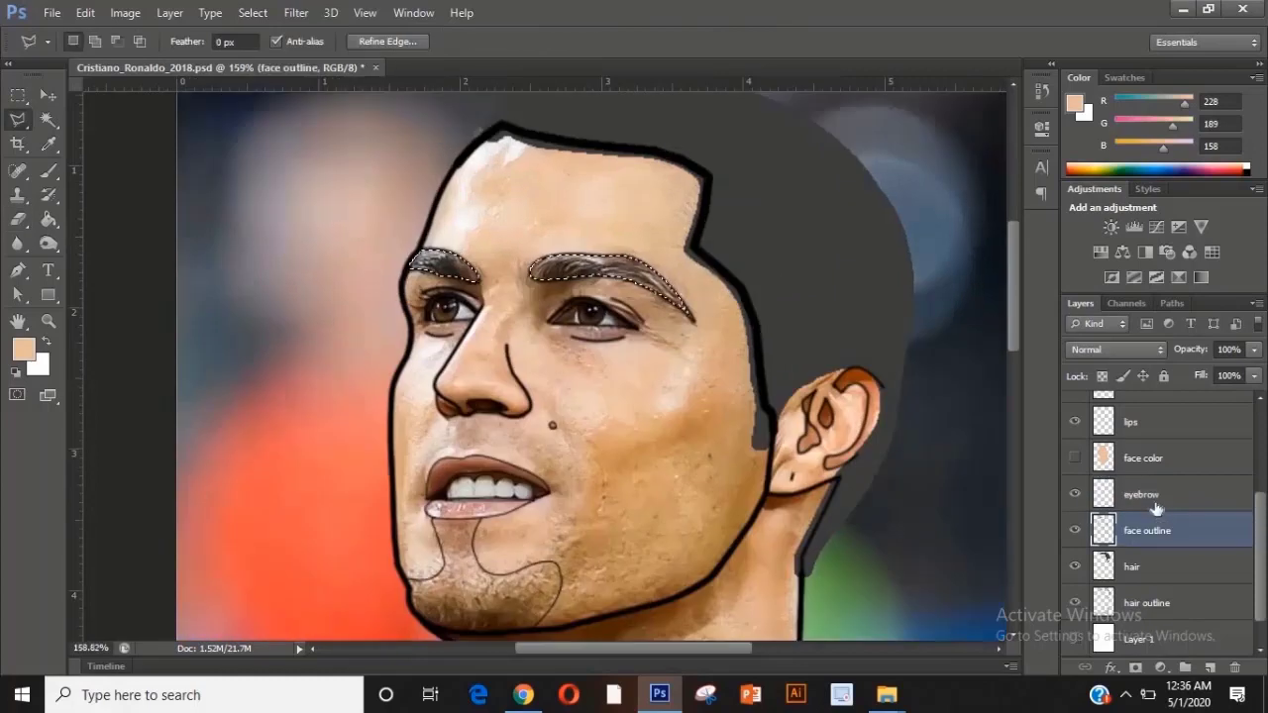
On the eyebrow layer, fill both eyebrows with a dark brown (77, 60, 50) sampled from the photo's eyebrow, and deselect them.
click(1154, 496)
key(g)
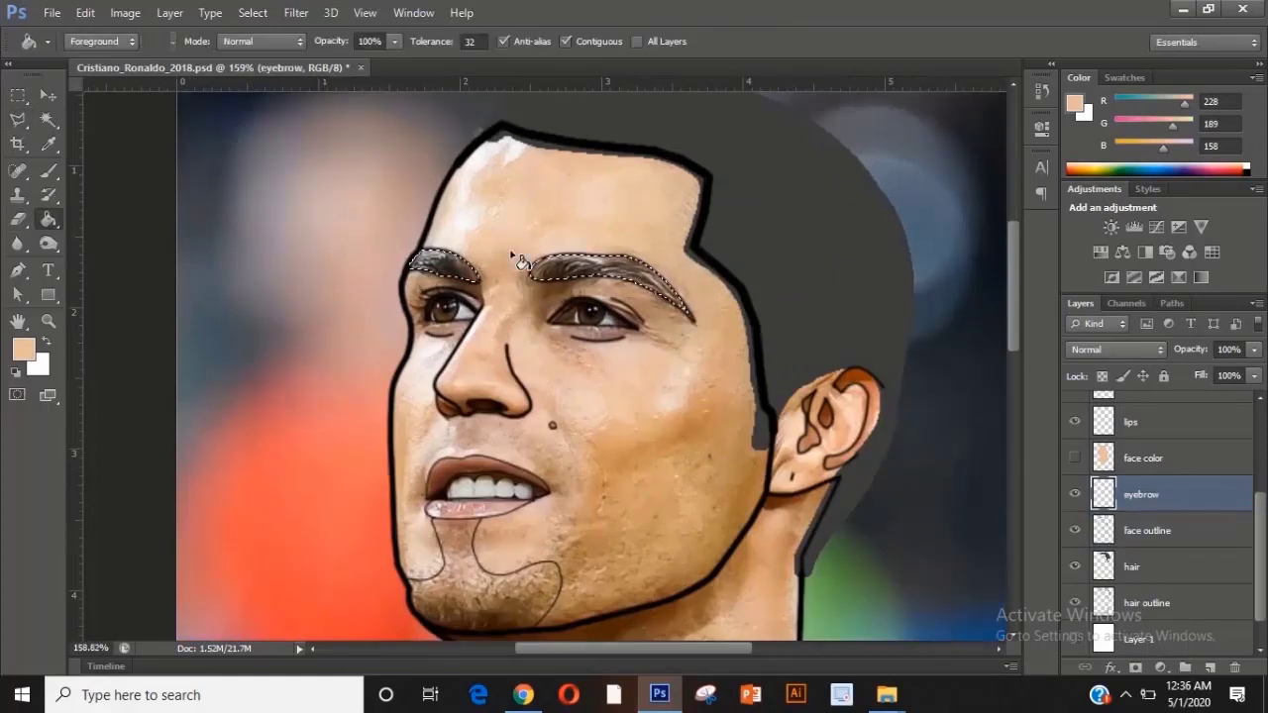
alt+click(574, 265)
click(577, 268)
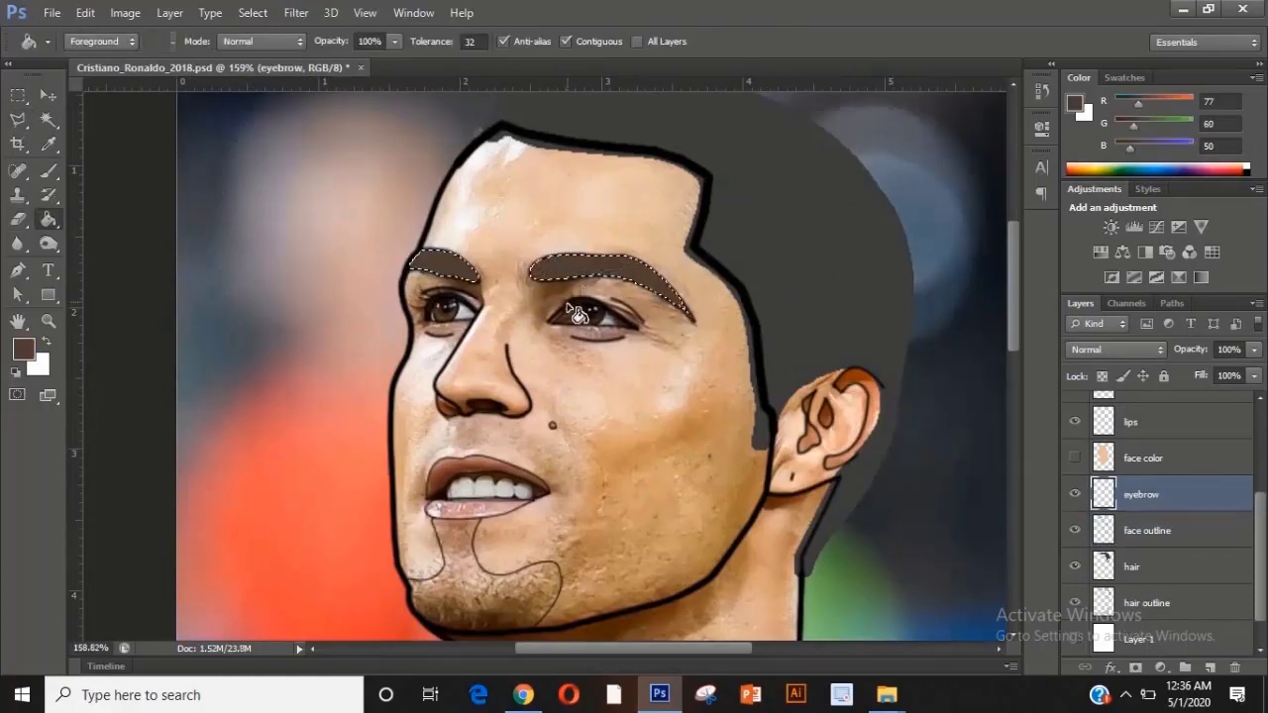
scroll(586, 315, down, 5)
key(m)
right_click(527, 261)
click(555, 275)
scroll(601, 347, up, 2)
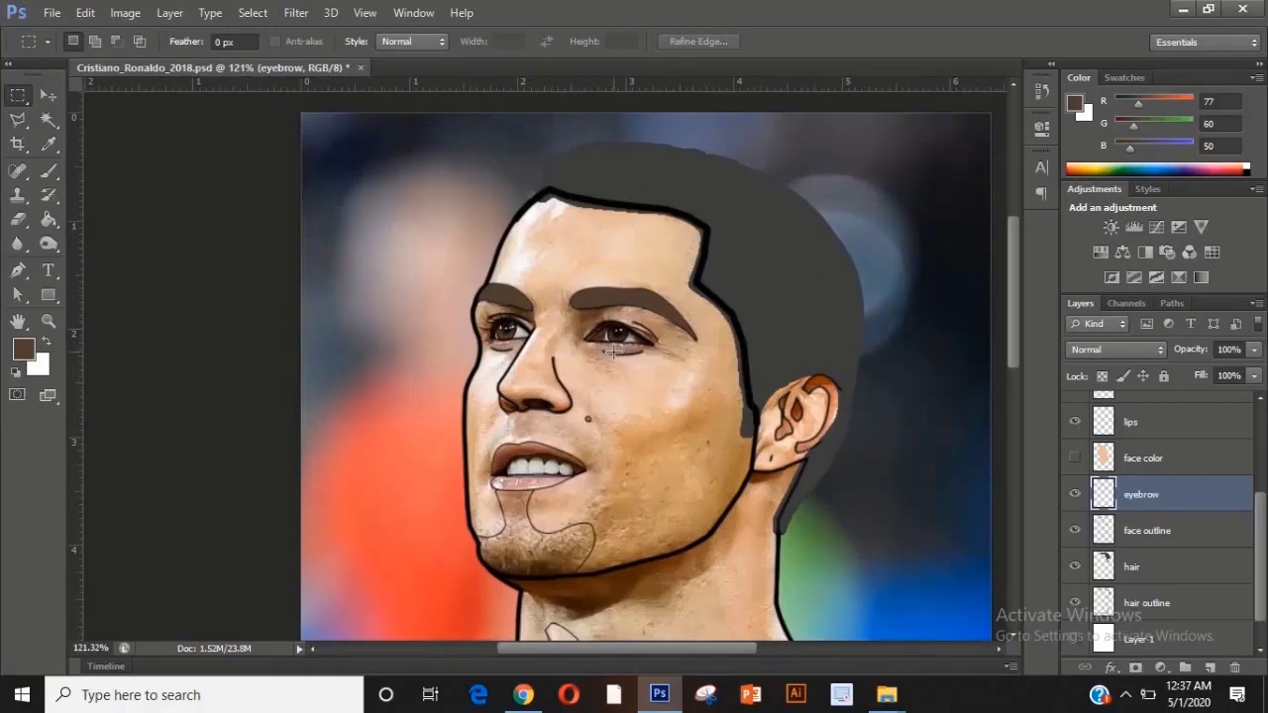
scroll(621, 365, up, 1)
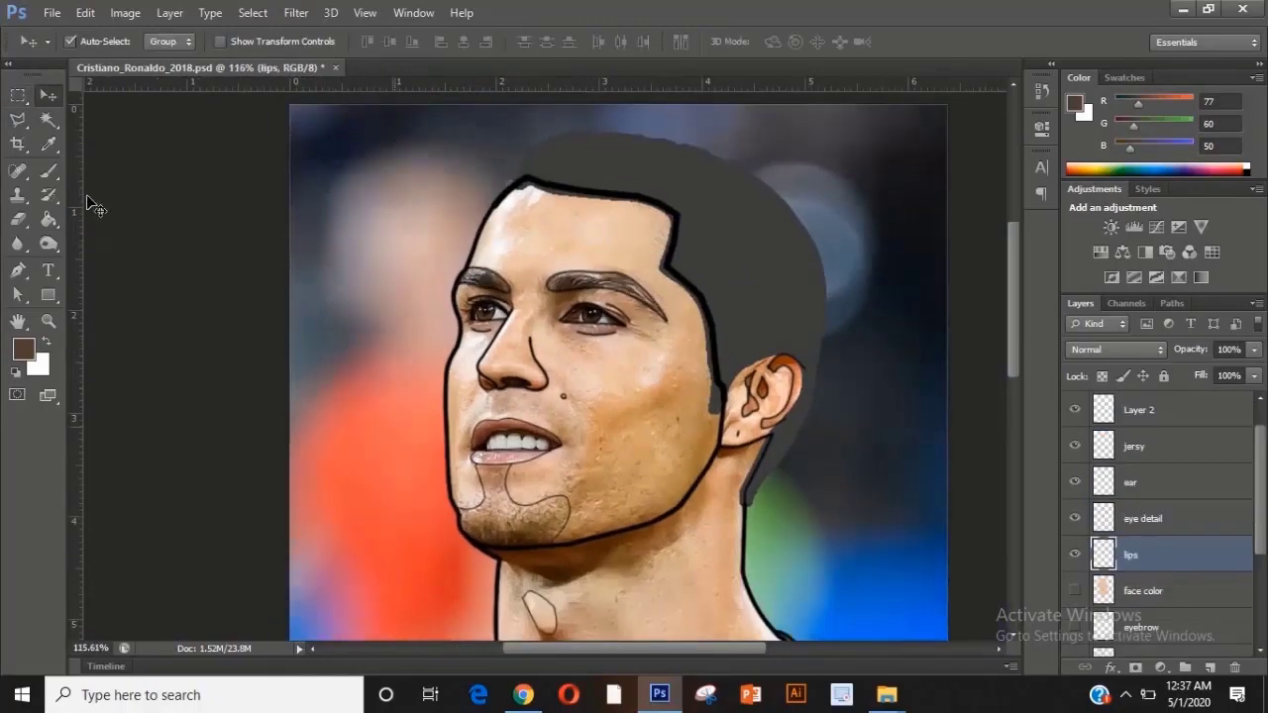
On the lips layer, select the insides of the upper and lower lips together with the Magic Wand.
click(45, 121)
scroll(499, 436, up, 3)
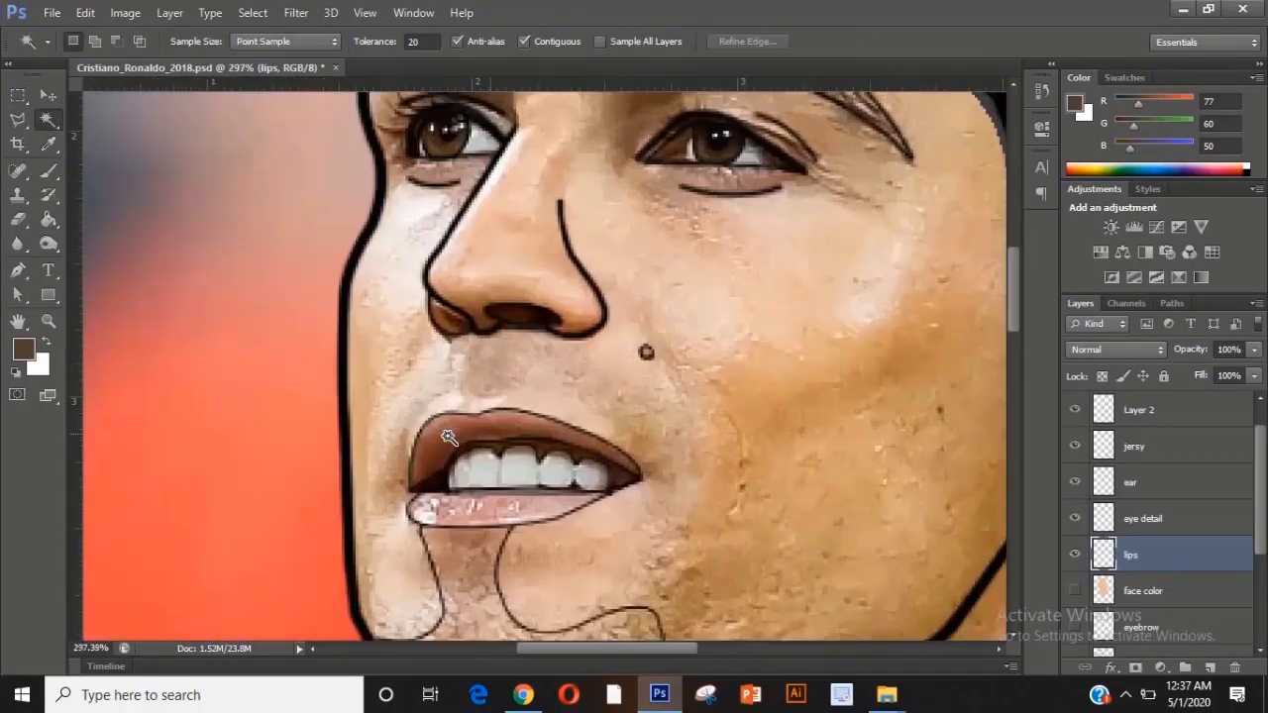
click(451, 441)
scroll(466, 456, up, 2)
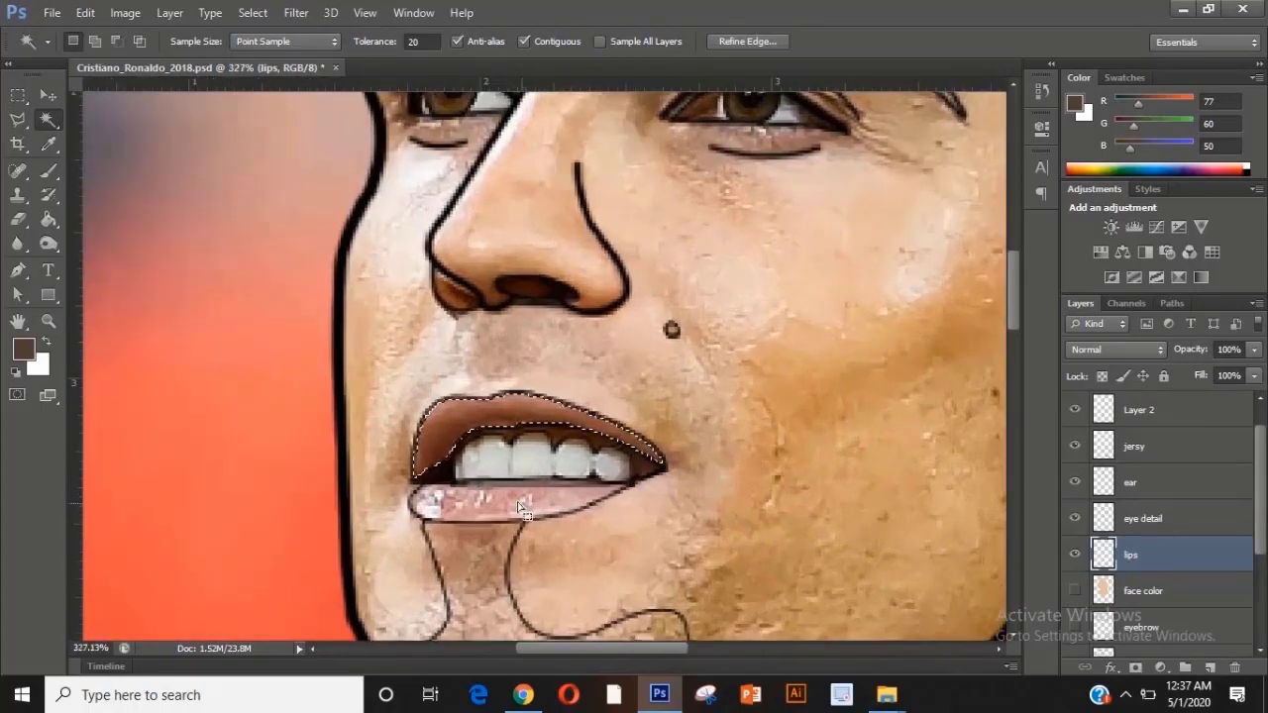
shift+click(519, 507)
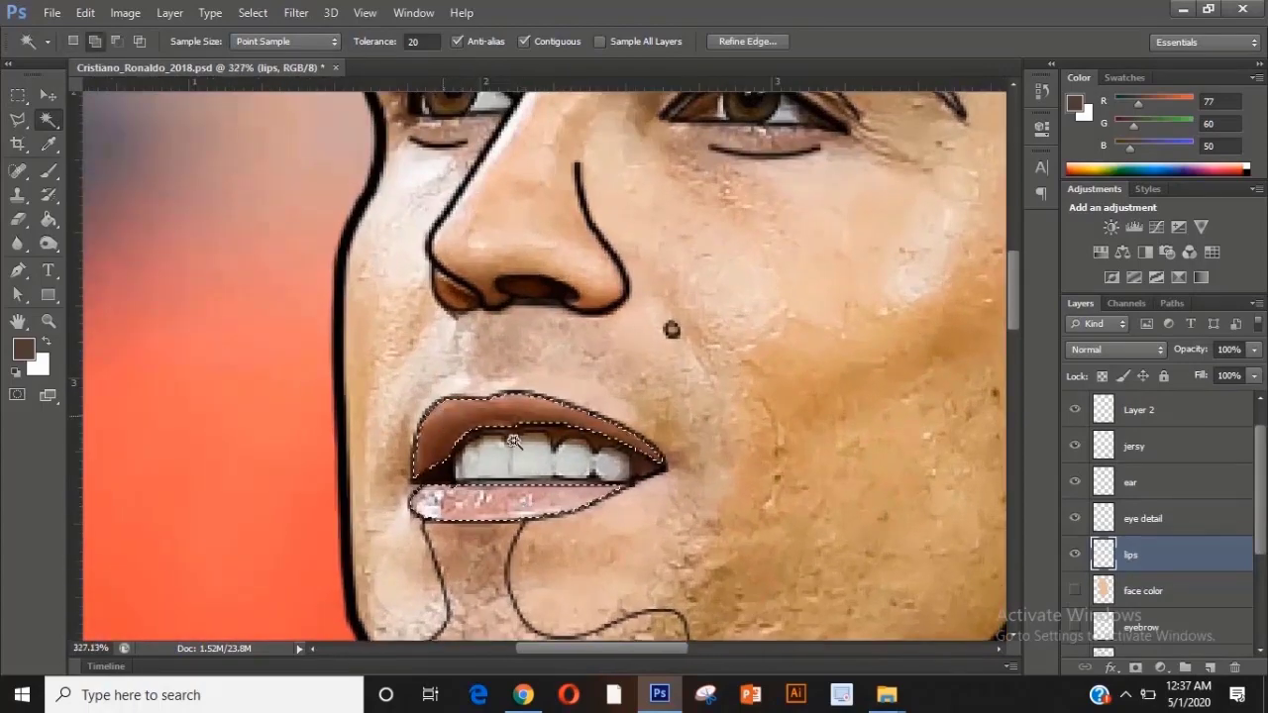
Name the new layer "lip fill" and fill both lips with a pinkish brown (168, 114, 102) sampled from the photo's upper lip.
double_click(1145, 558)
text(lip fill)
key(Return)
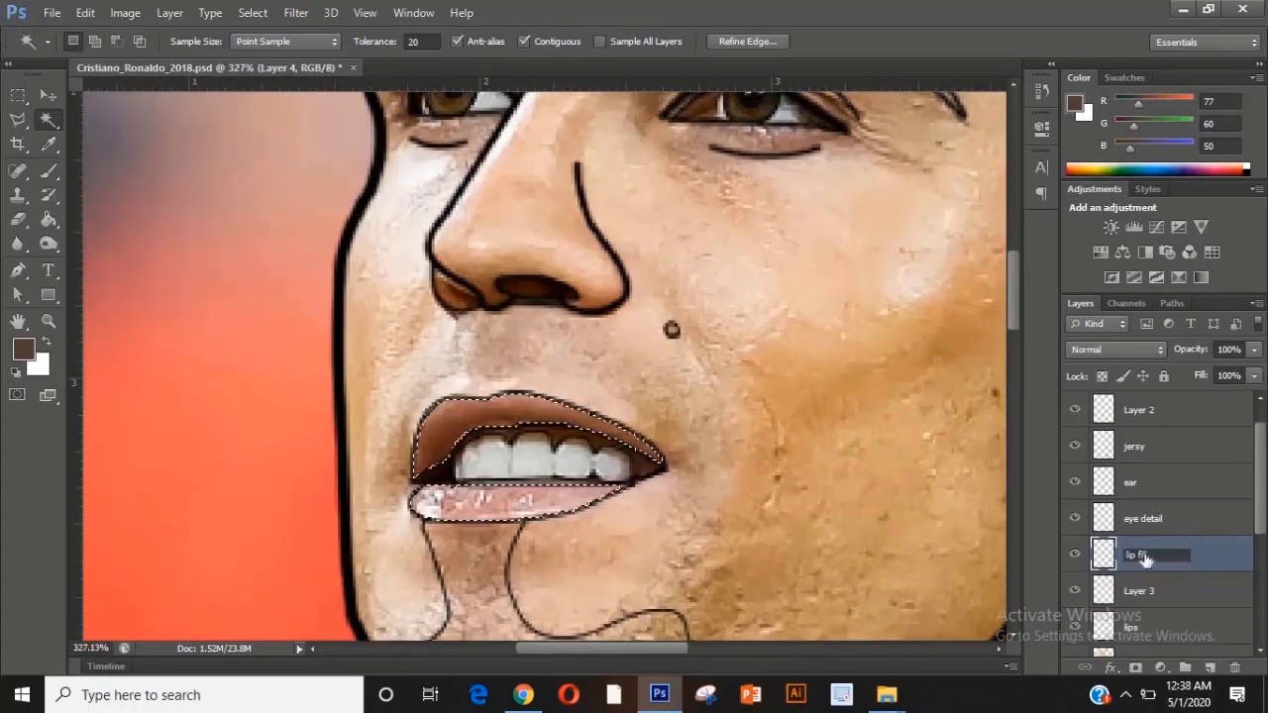
text(ll)
key(Return)
click(48, 218)
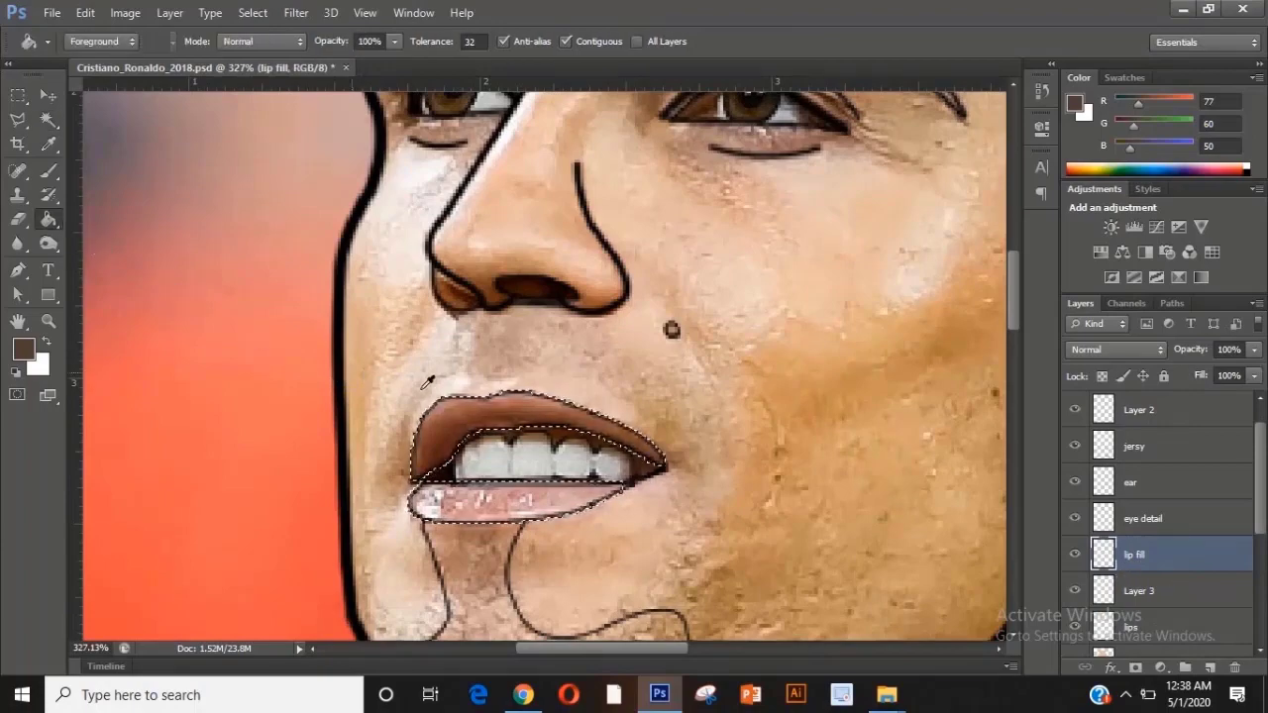
click(450, 421)
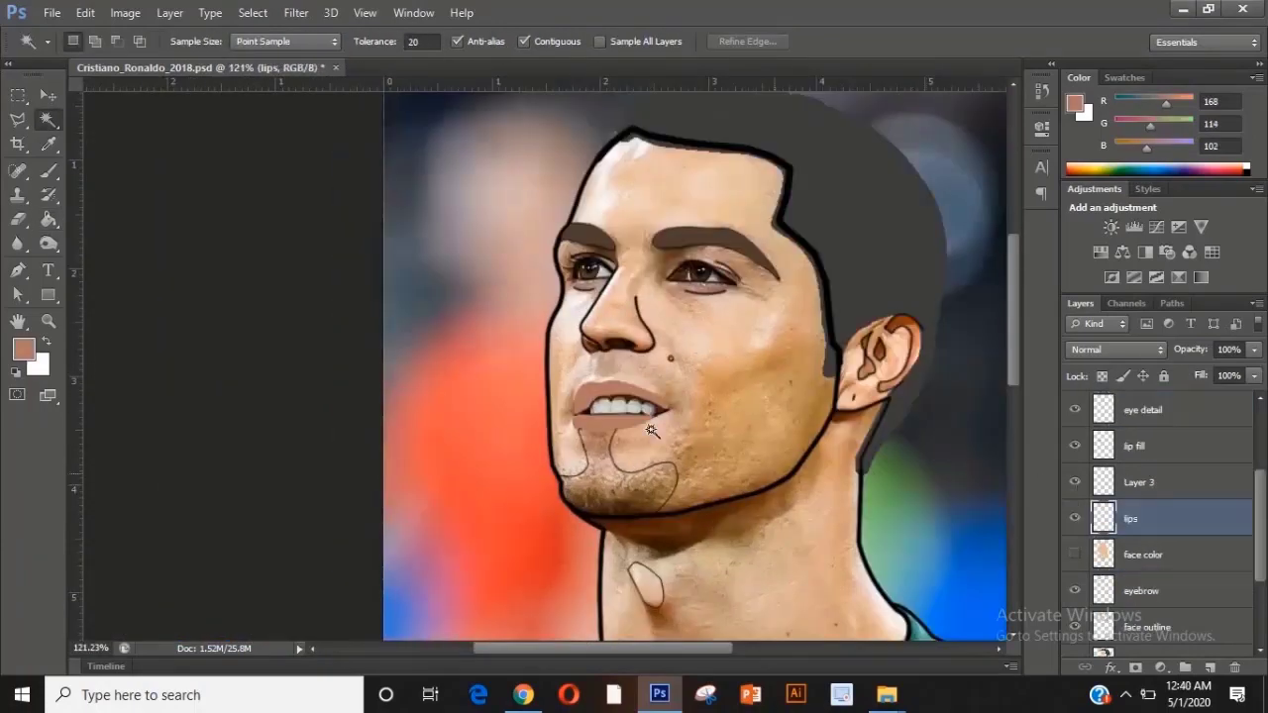
On the lips layer, select the gaps between the teeth and the lips with the Magic Wand.
scroll(651, 429, up, 3)
key(v)
scroll(521, 369, up, 8)
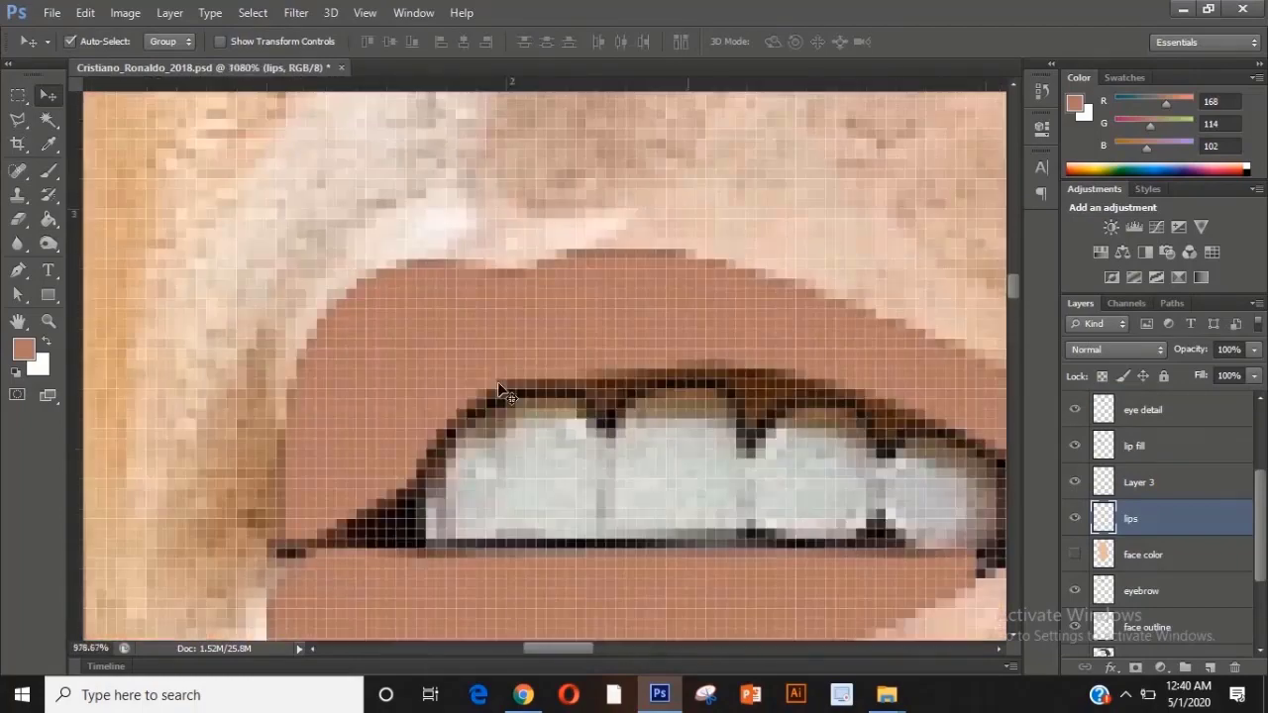
scroll(504, 392, down, 8)
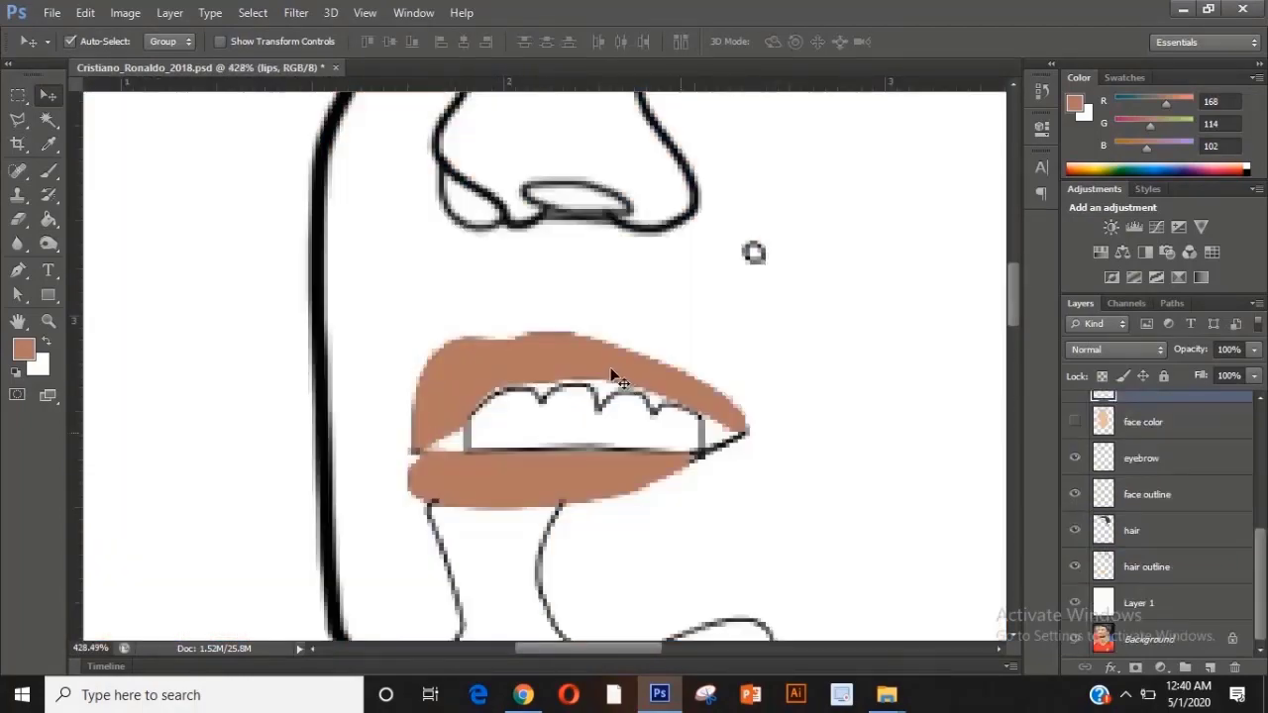
scroll(611, 371, up, 2)
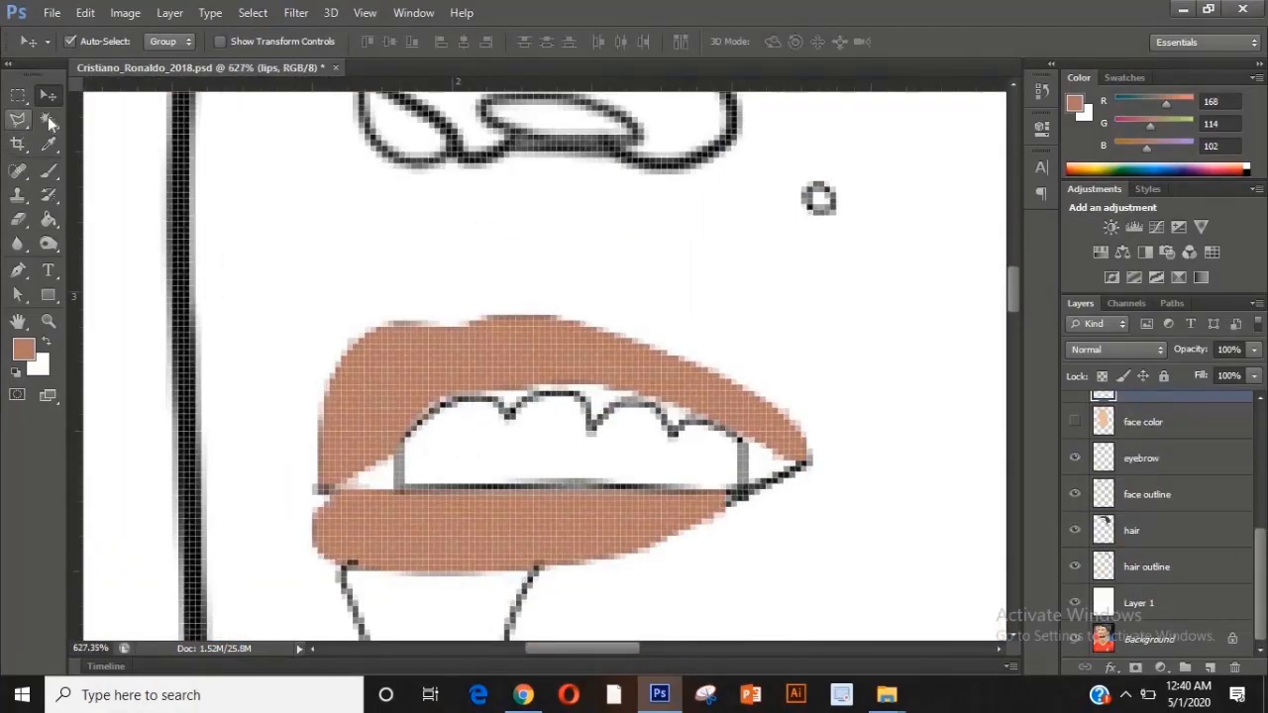
click(48, 120)
scroll(374, 465, up, 3)
click(390, 482)
shift+click(557, 377)
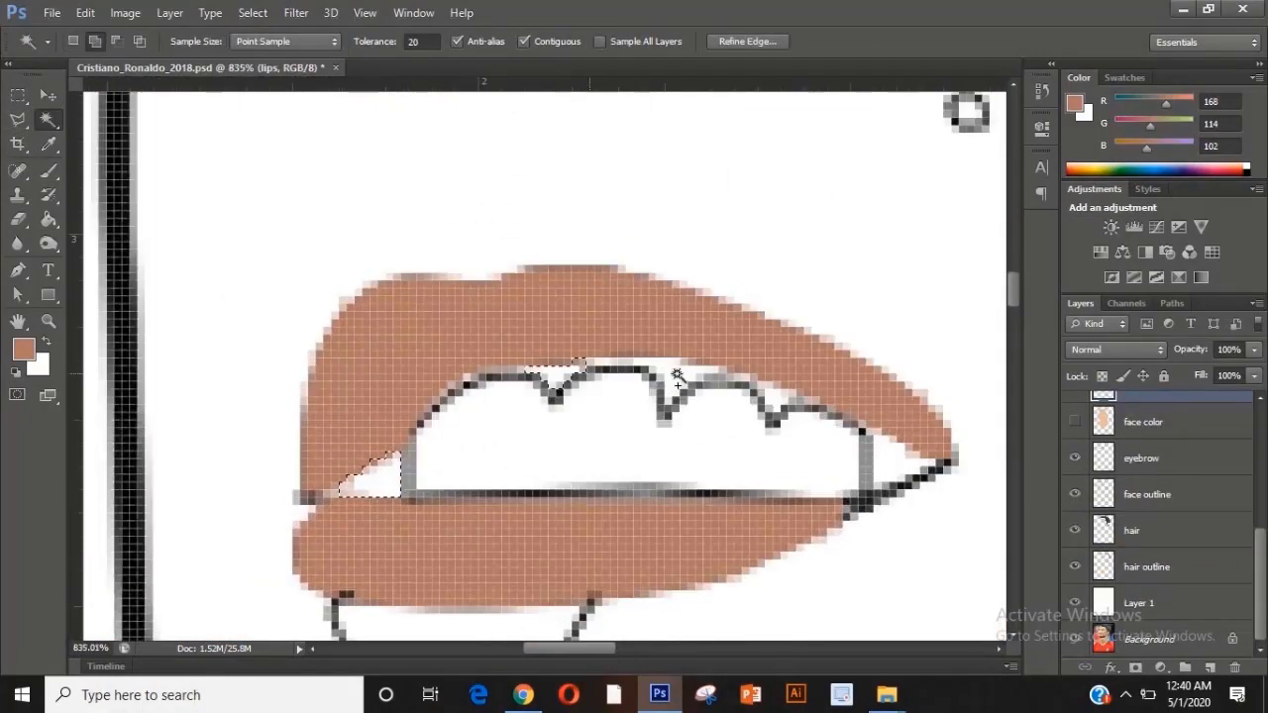
click(676, 374)
click(776, 396)
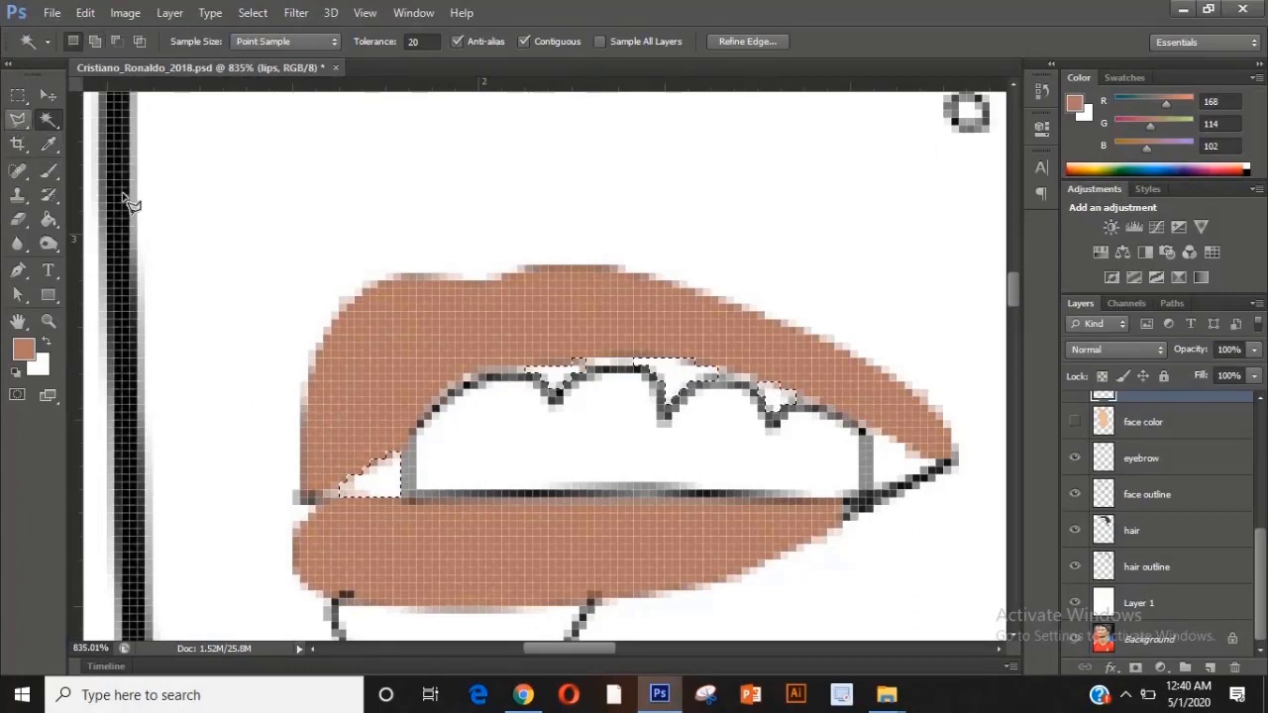
Extend the selection with the Polygonal Lasso to cover the full gaps around the teeth up to both mouth corners.
key(l)
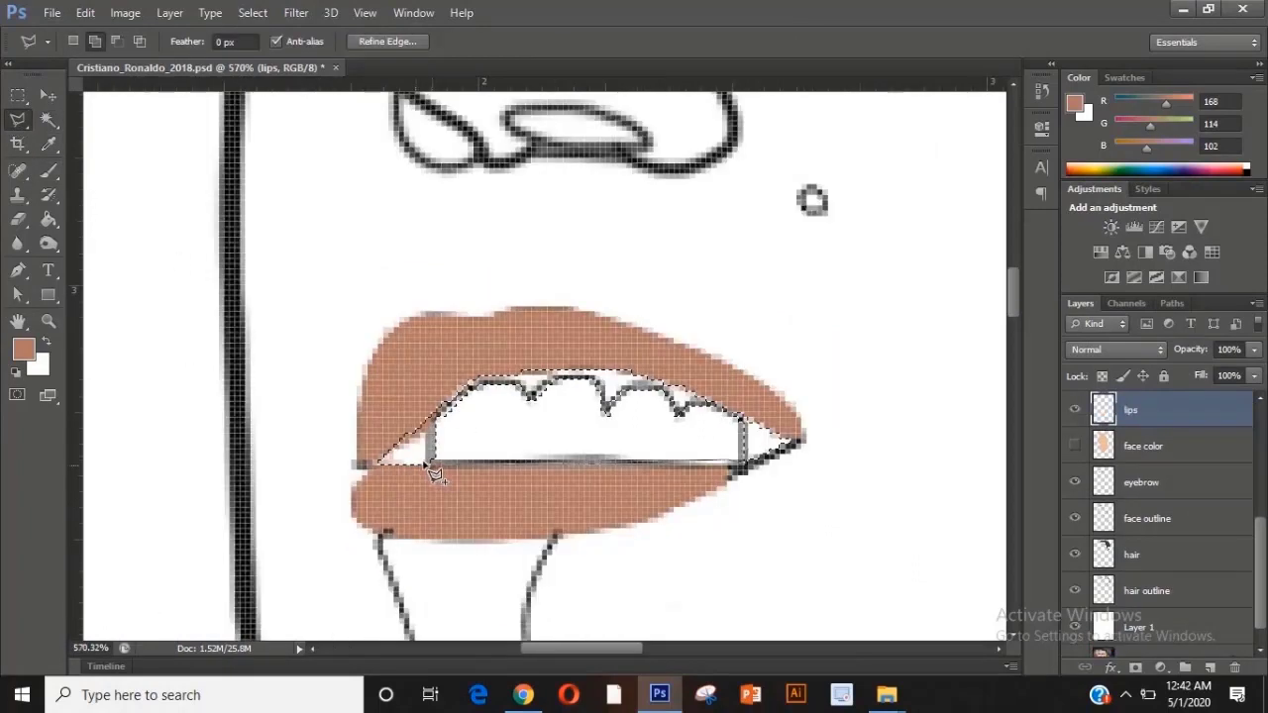
click(433, 473)
scroll(433, 473, down, 6)
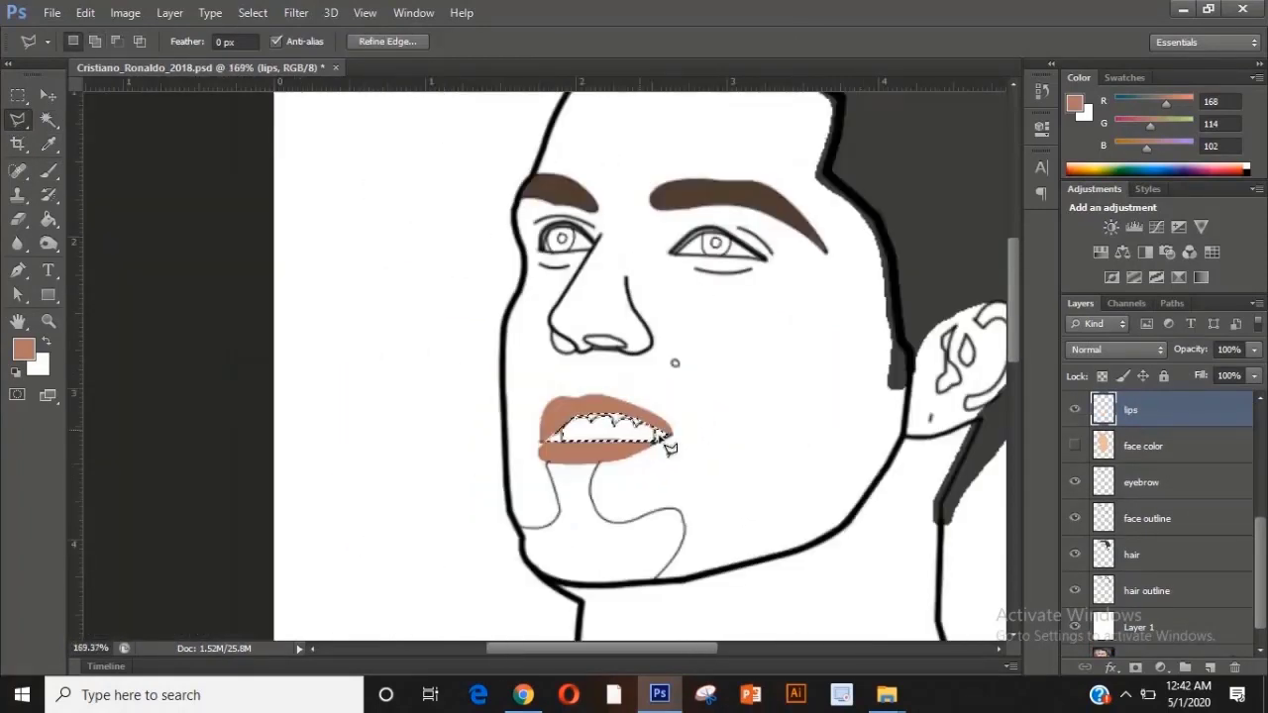
Hide the white Layer 1 and sample a dark brown (64, 26, 7) from the photo's mouth corner for the Brush tool.
click(1075, 627)
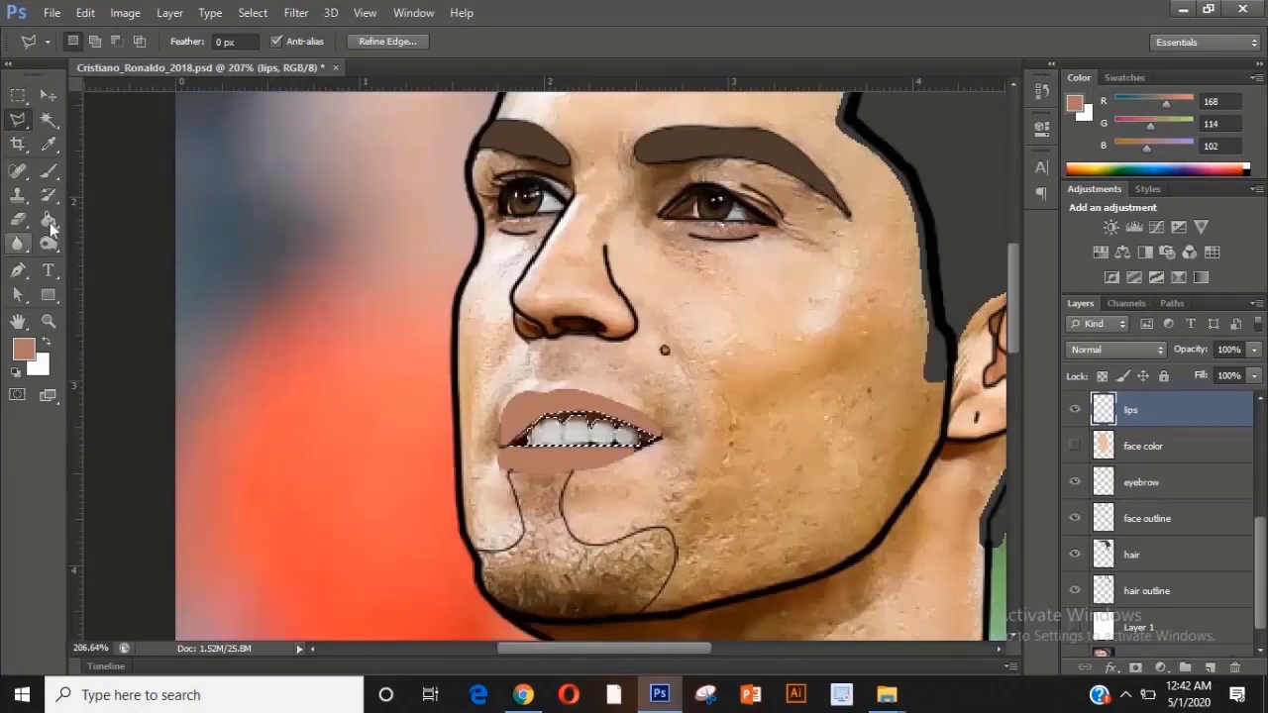
click(48, 171)
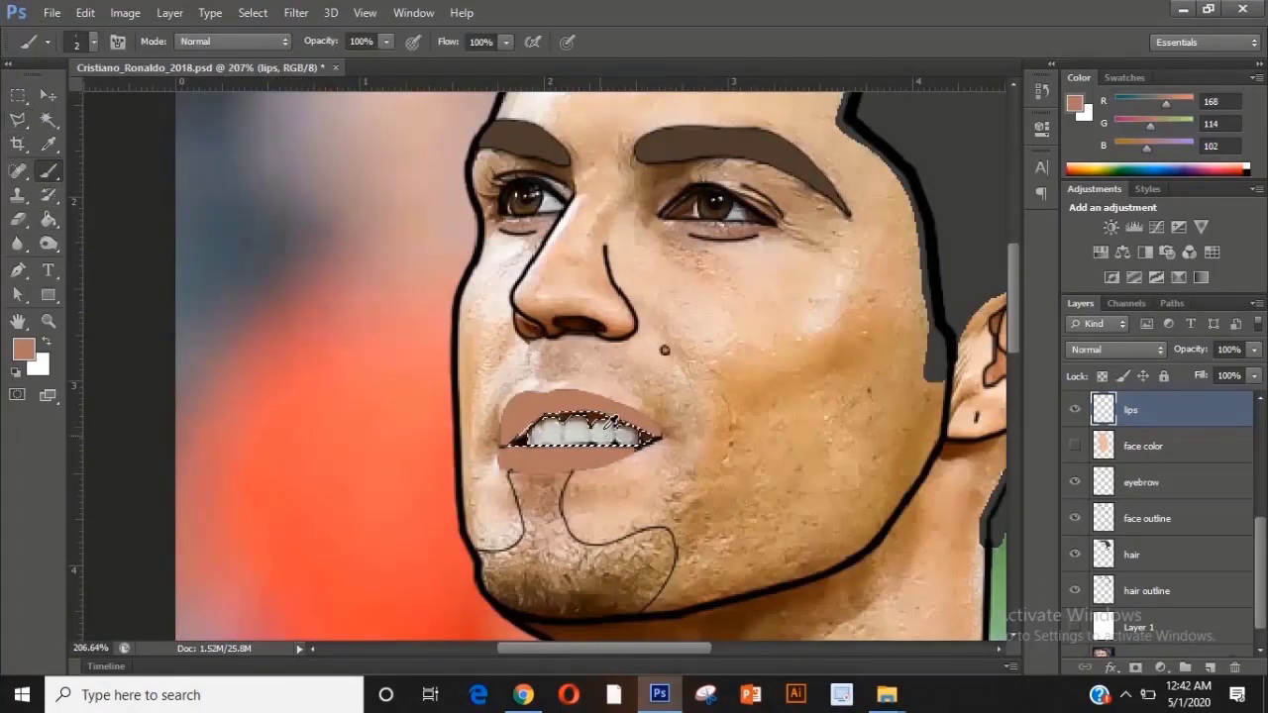
alt+click(514, 445)
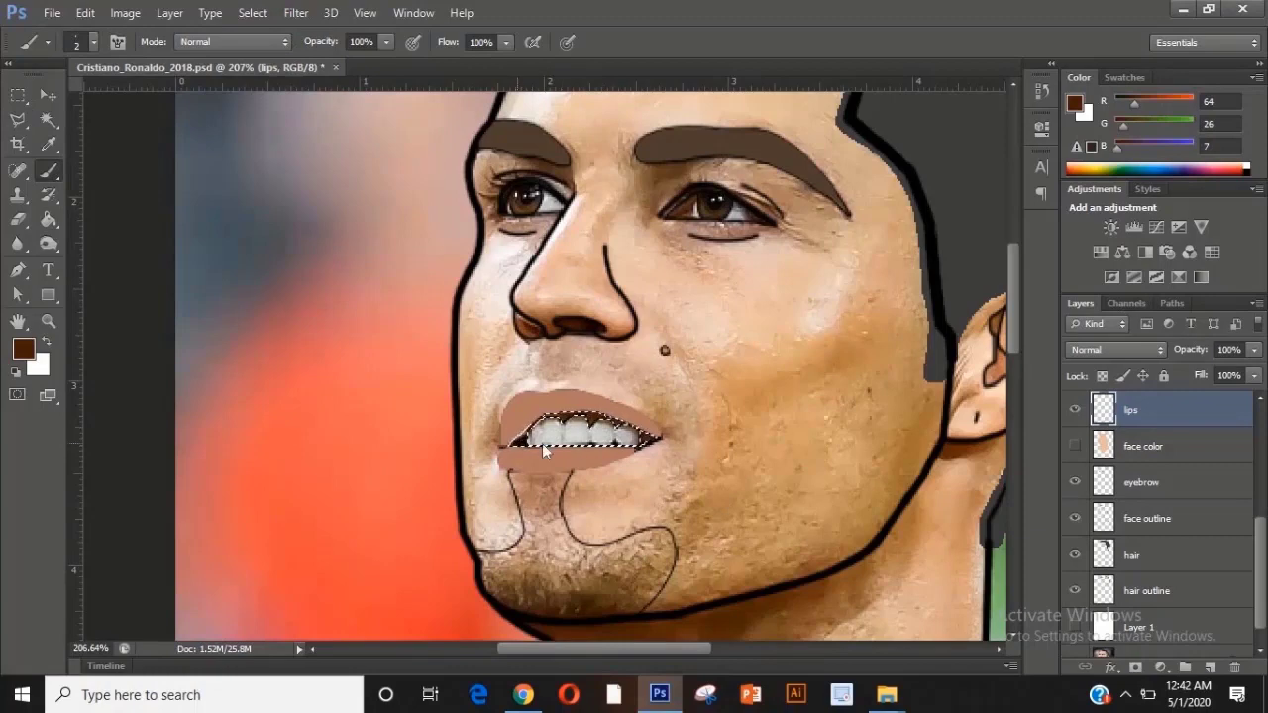
right_click(541, 443)
key(Return)
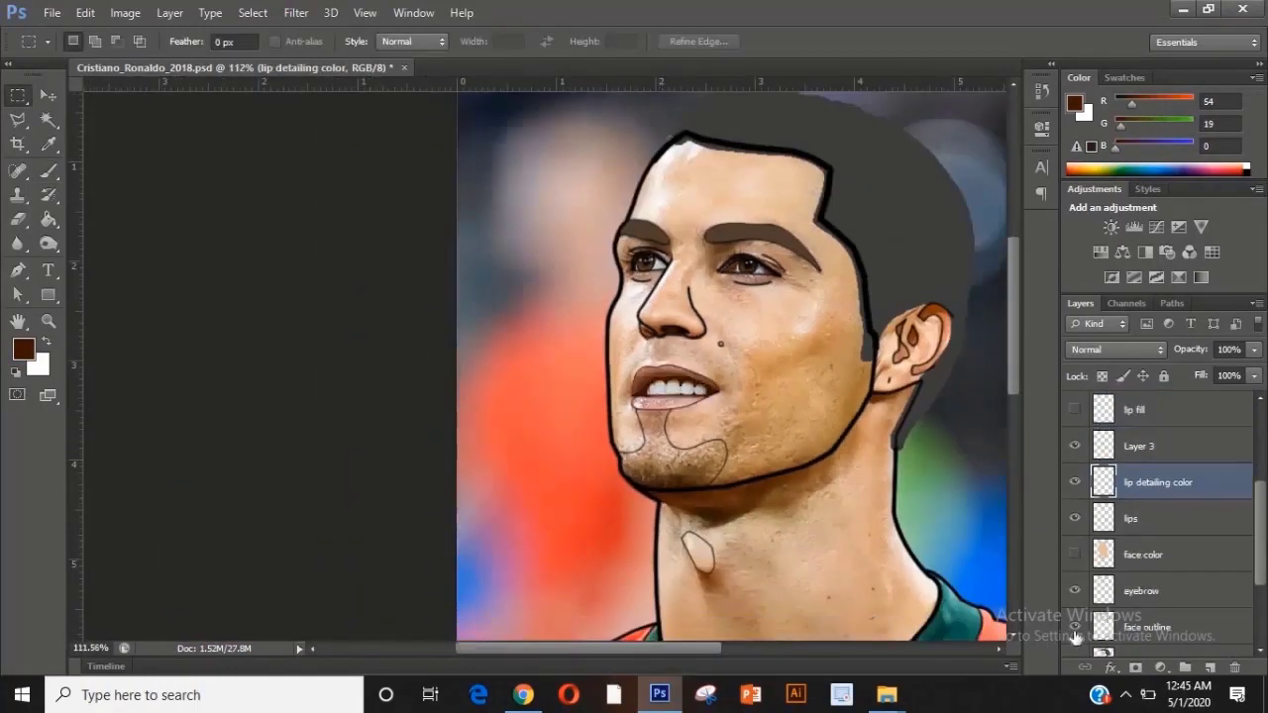
Show the white Layer 1 and select the teeth area on the lips layer with the Magic Wand.
scroll(1085, 642, down, 2)
click(1075, 604)
scroll(721, 410, up, 4)
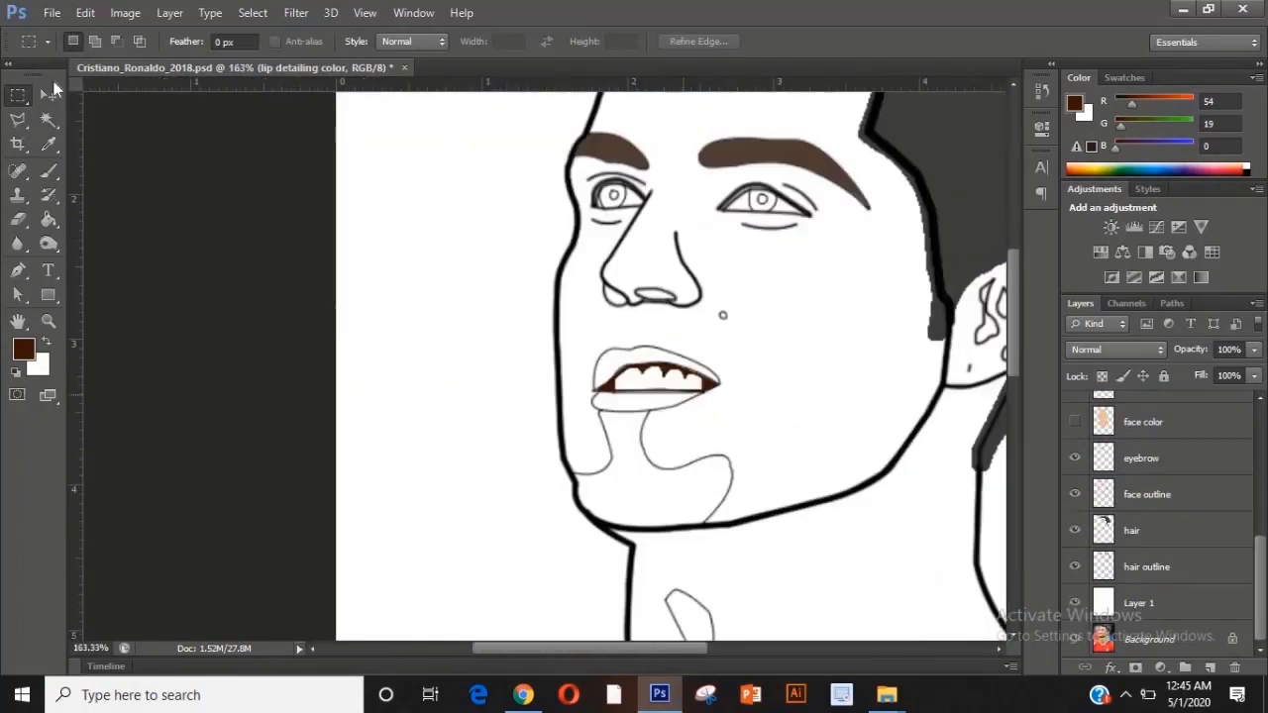
click(47, 121)
scroll(1131, 457, up, 2)
click(1132, 458)
scroll(600, 369, up, 1)
click(623, 375)
scroll(677, 414, down, 2)
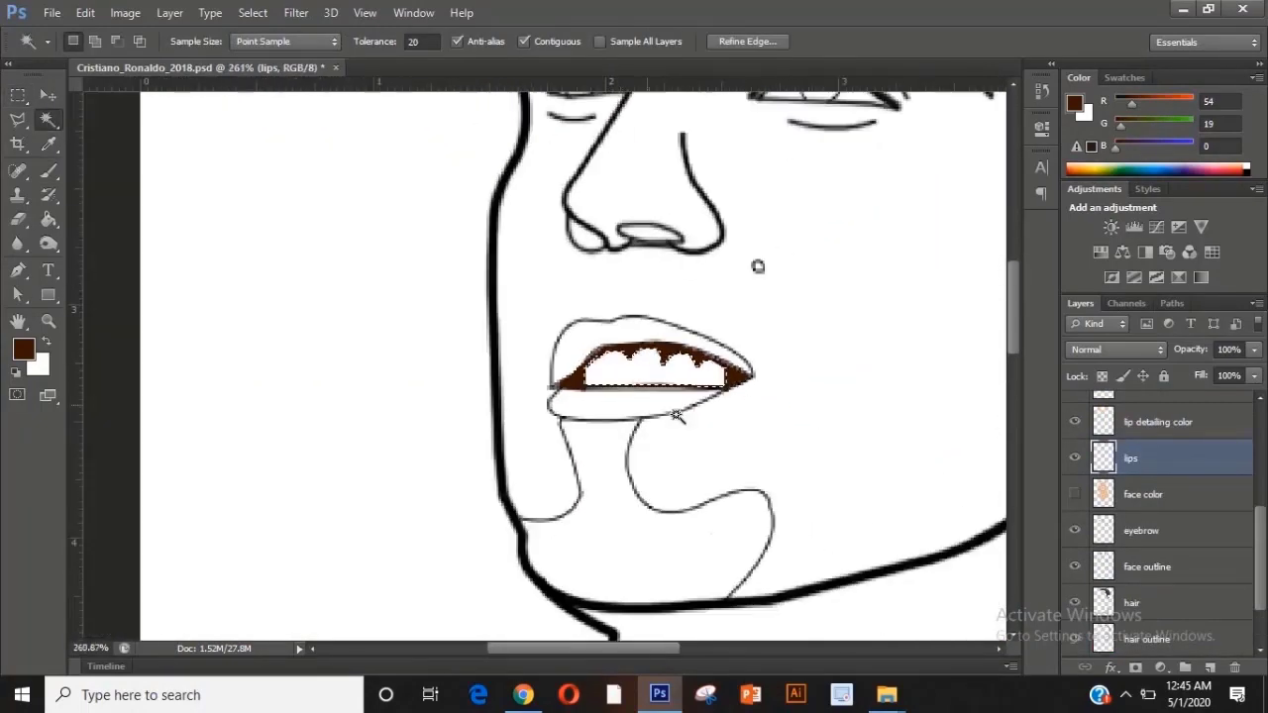
Hide the white Layer 1 and brush the teeth selection with a light grey (207, 209, 204) sampled from the photo's teeth.
scroll(1109, 622, down, 2)
click(1075, 603)
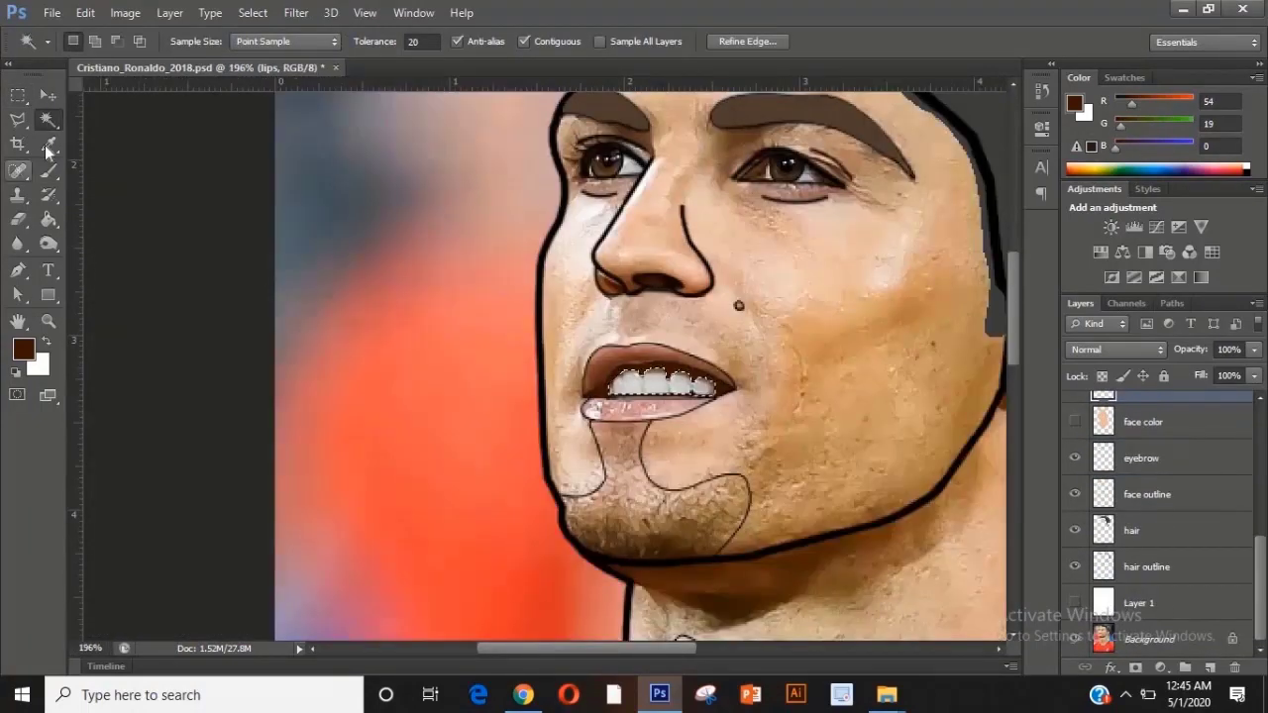
click(48, 146)
click(49, 170)
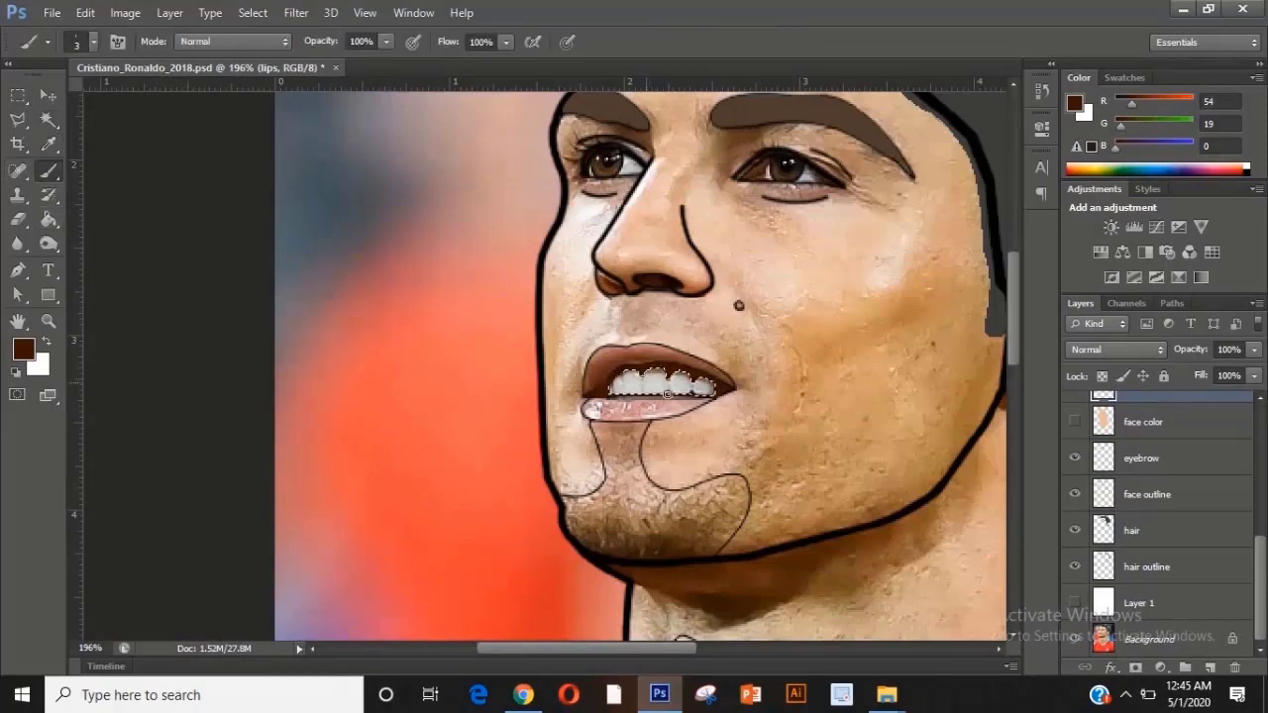
scroll(634, 379, up, 5)
alt+click(634, 381)
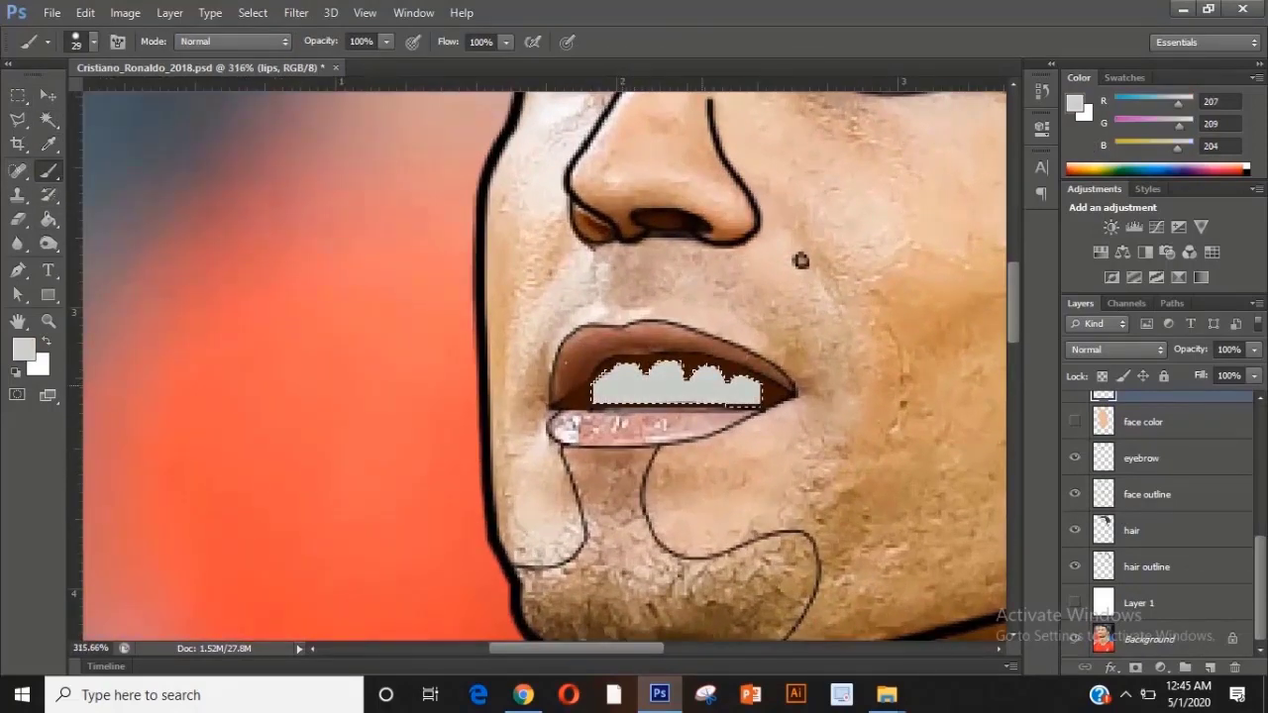
Deselect the painted teeth and save the document.
key(w)
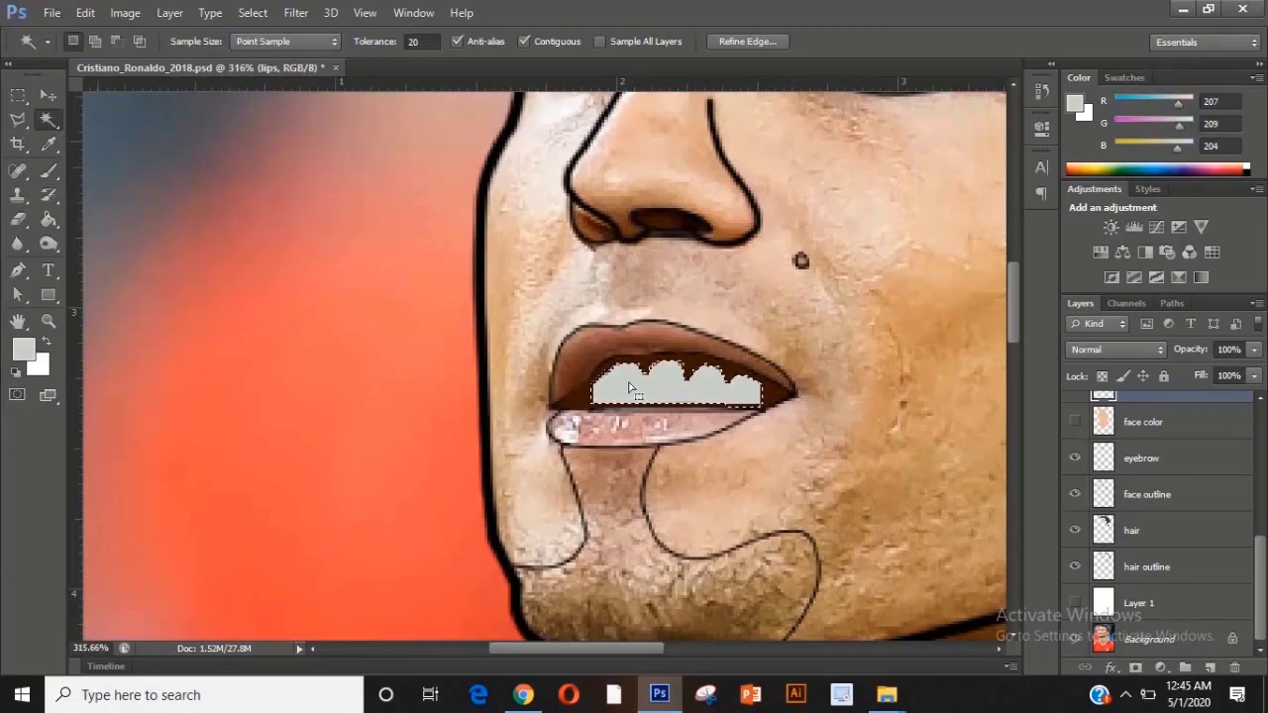
right_click(625, 398)
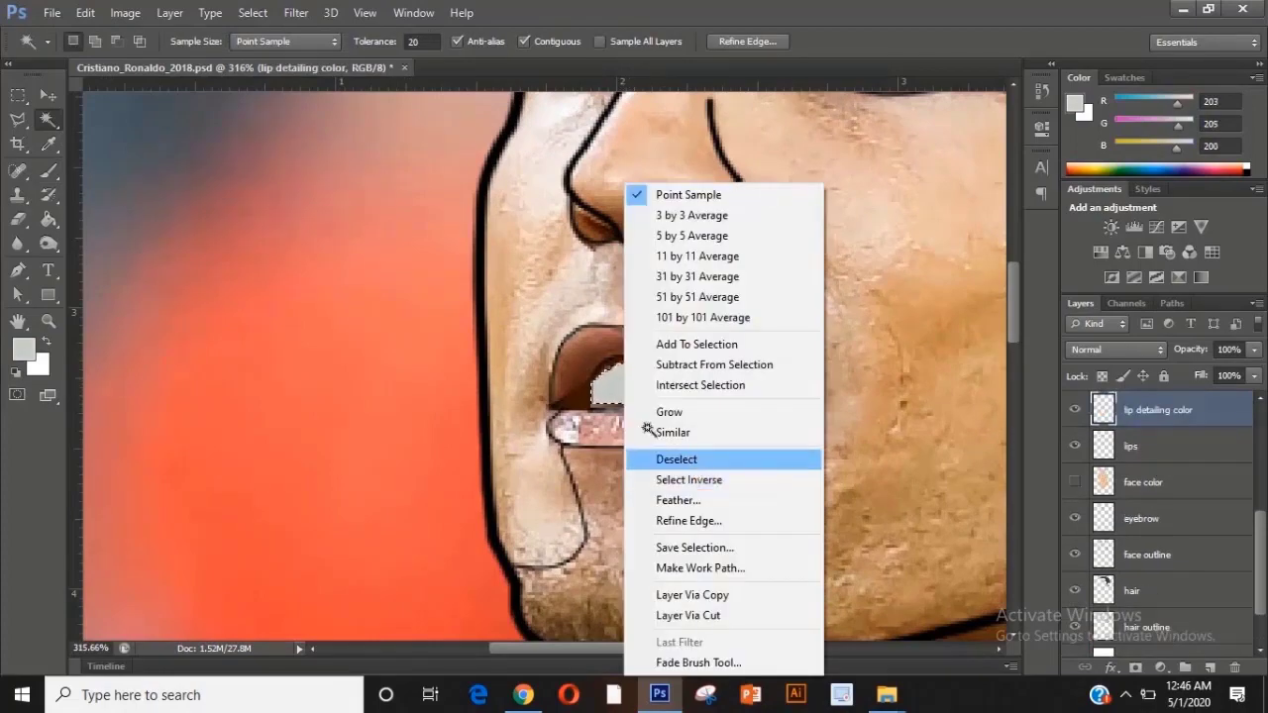
click(691, 459)
scroll(650, 427, down, 12)
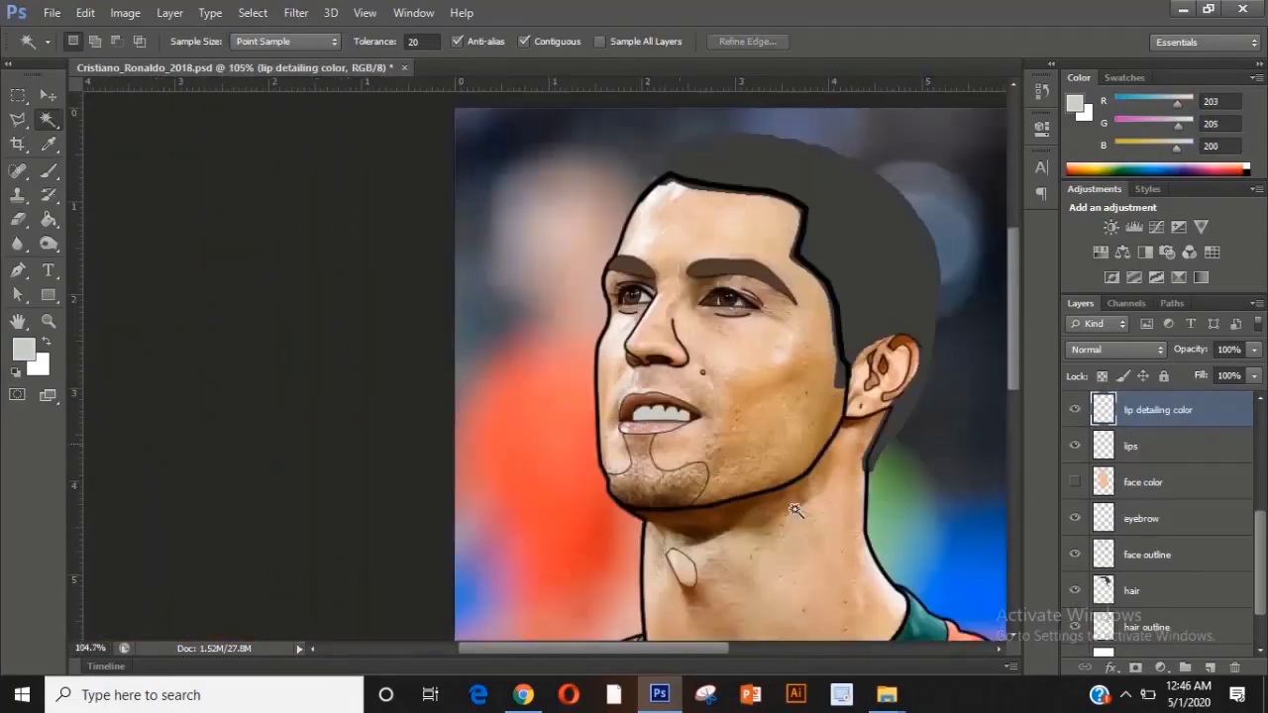
scroll(793, 509, up, 1)
scroll(1095, 541, up, 2)
scroll(755, 367, down, 9)
key(ctrl+s)
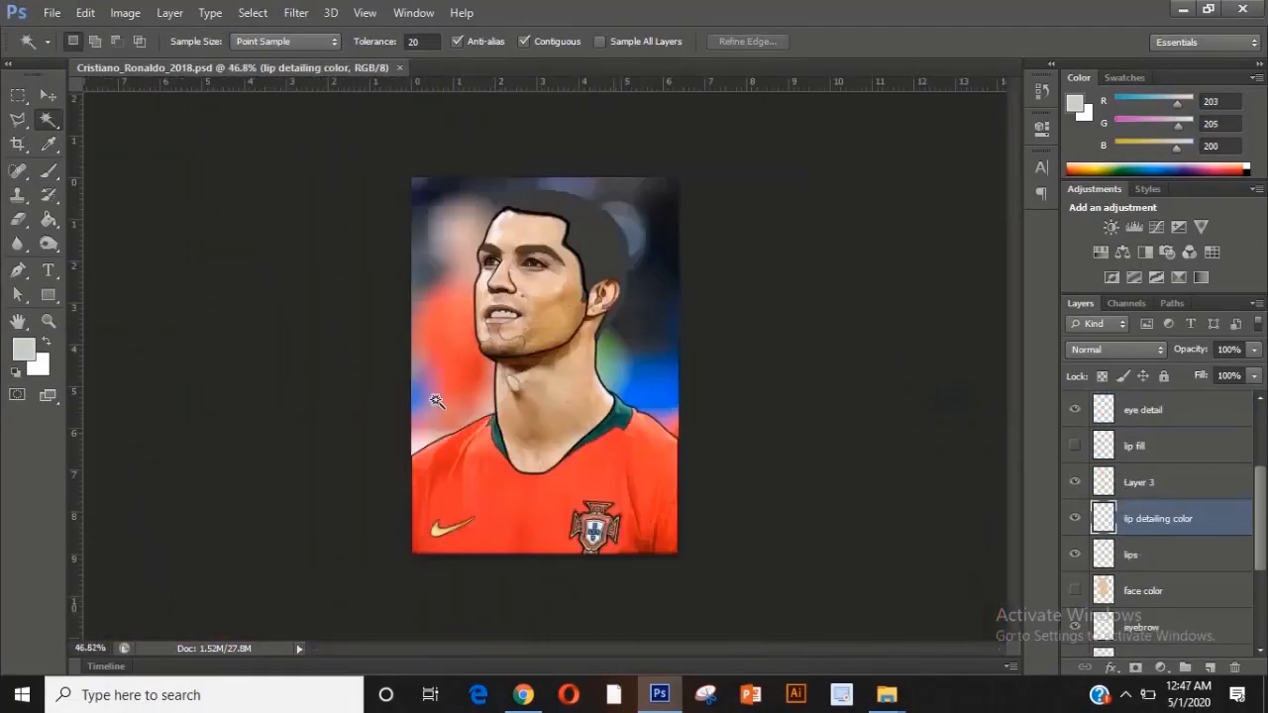
Activate the jersy layer and select the red body of the shirt, excluding logo, crest and collar, with the Magic Wand.
key(v)
scroll(460, 436, up, 7)
click(447, 496)
key(w)
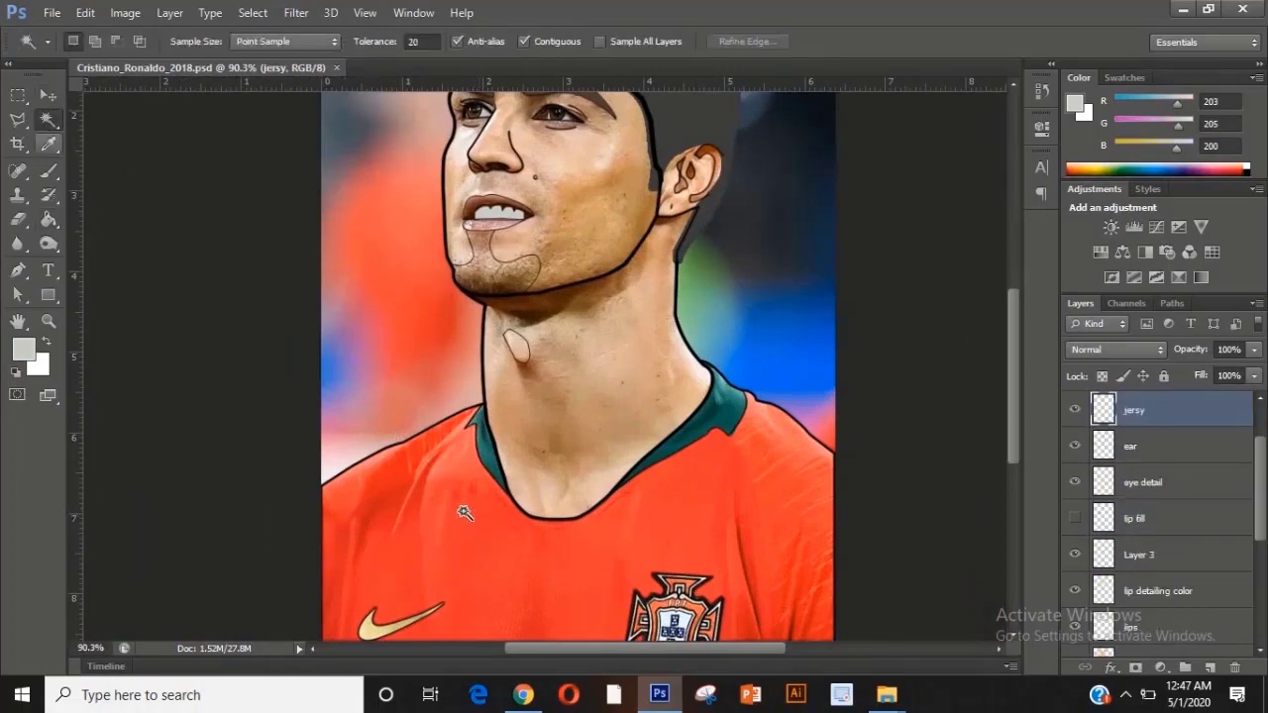
click(468, 538)
scroll(465, 530, up, 5)
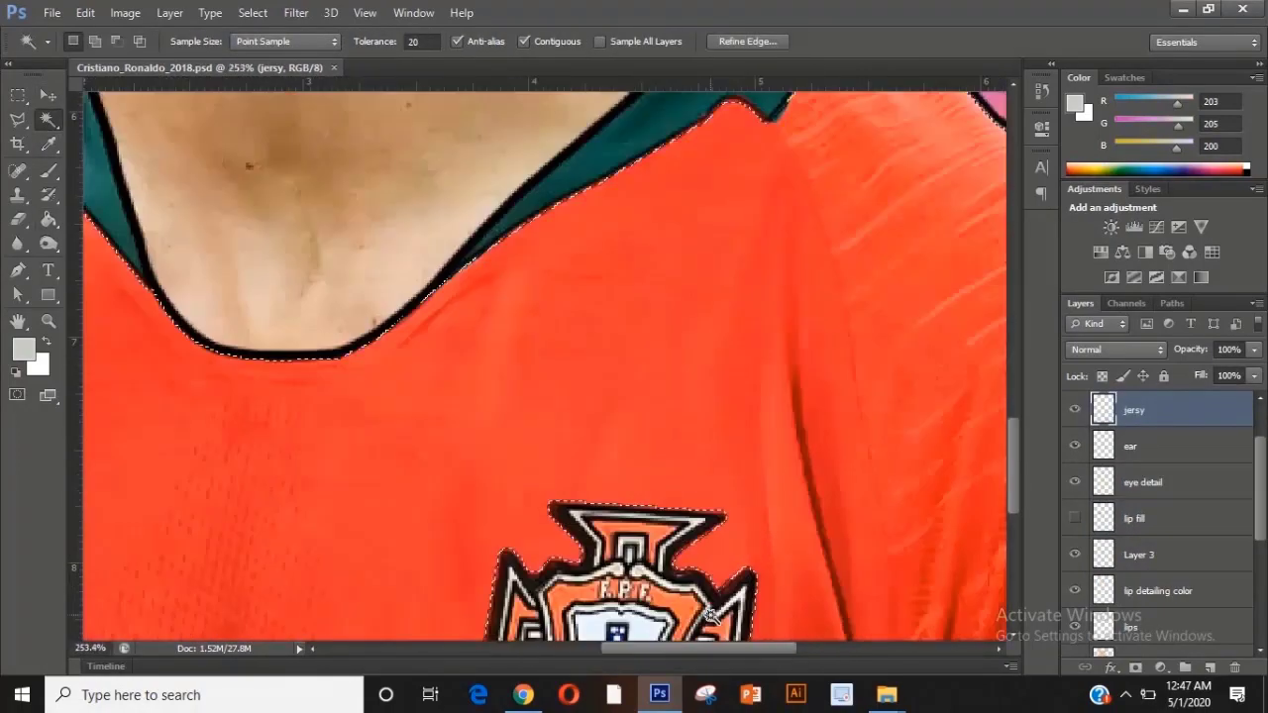
scroll(448, 500, down, 3)
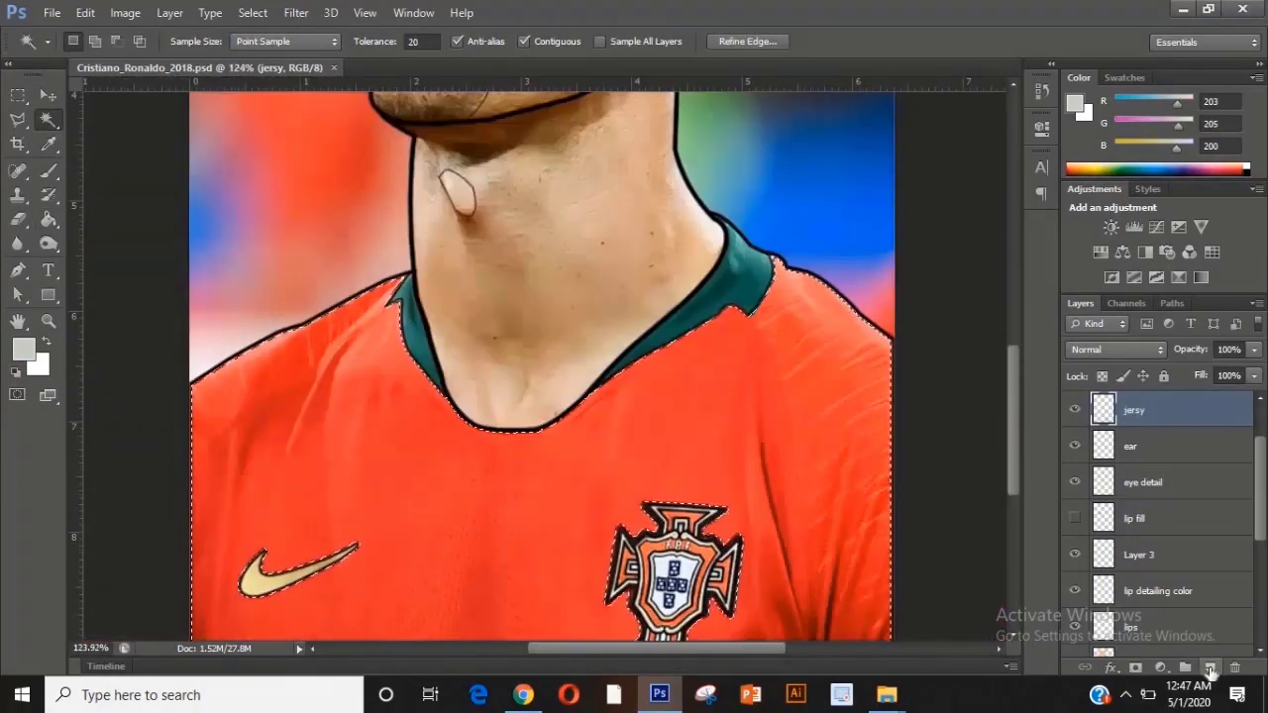
Add a new layer named "jersy fill" above the jersy layer.
click(1211, 669)
double_click(1139, 411)
text(jersy fill)
key(Return)
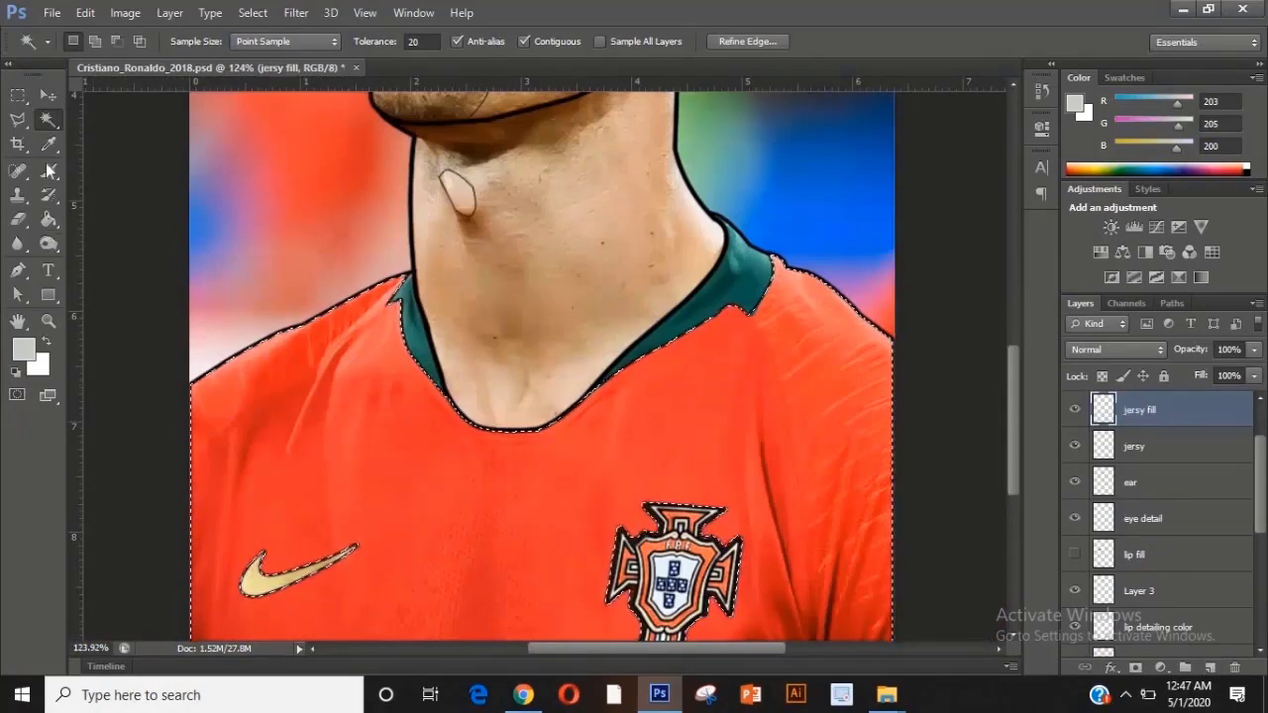
Fill the shirt selection with a red (237, 45, 70) sampled from the photo's jersey, and deselect it.
click(48, 218)
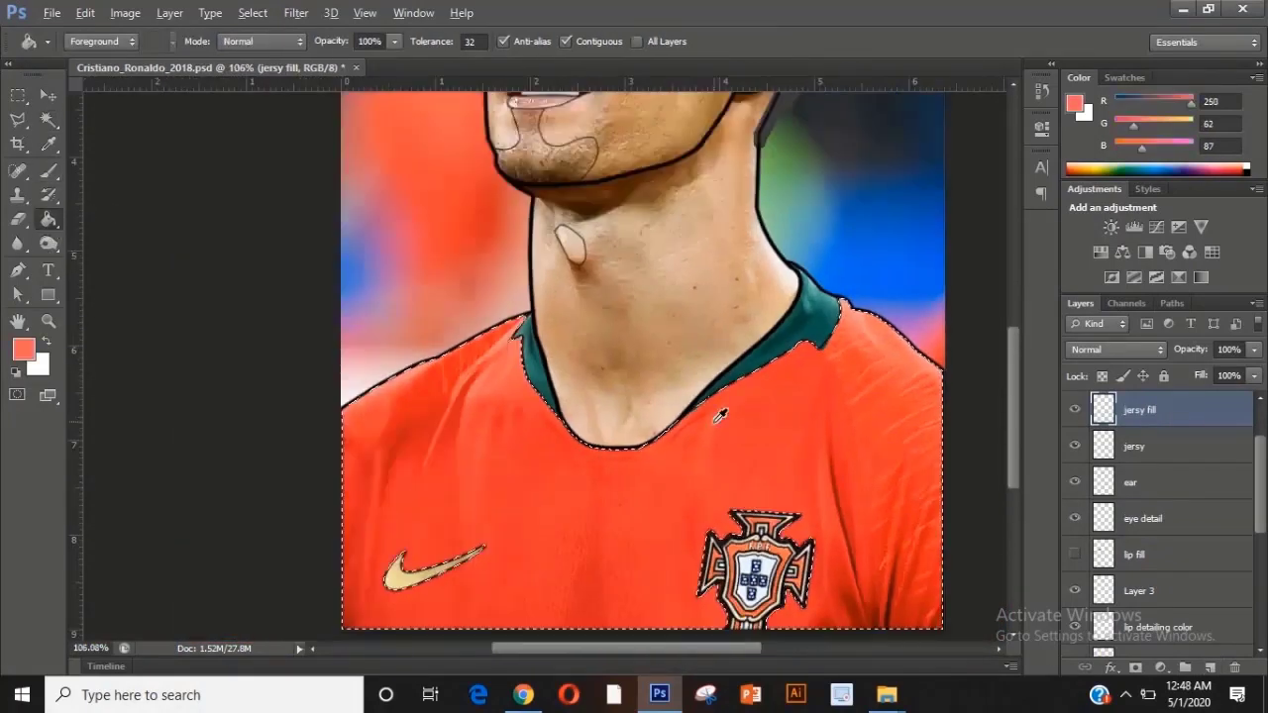
click(693, 397)
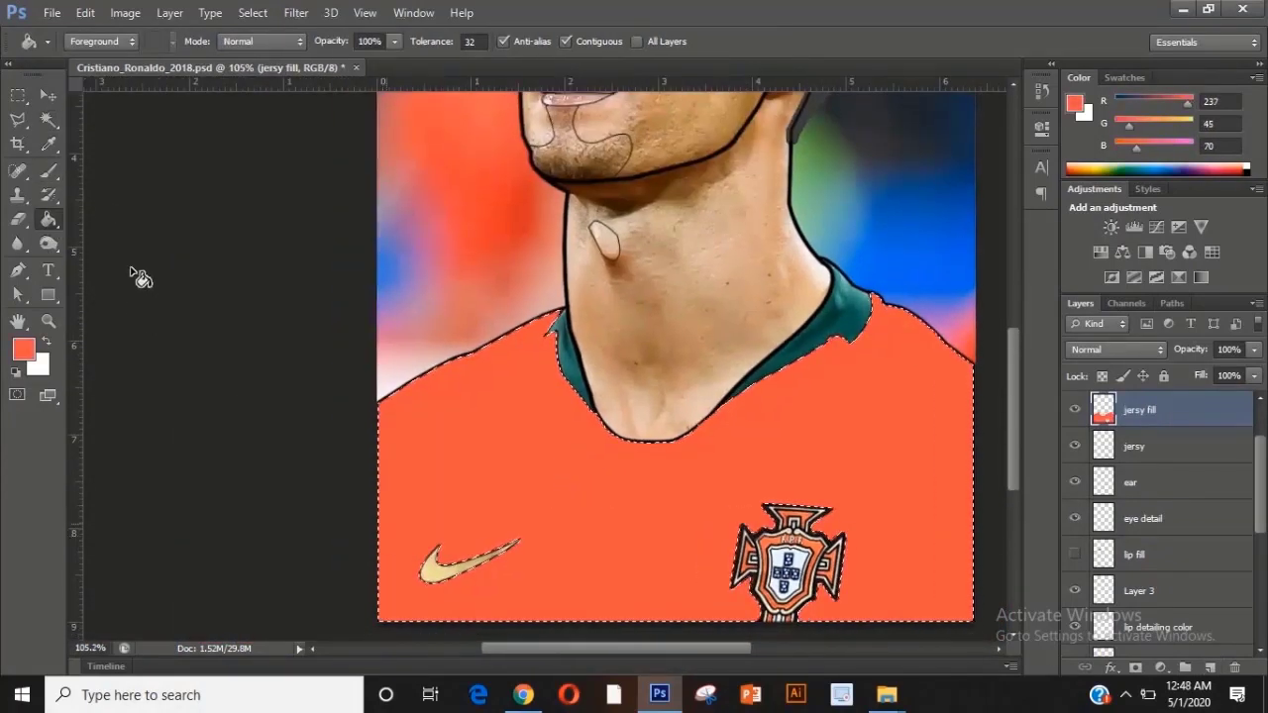
click(47, 120)
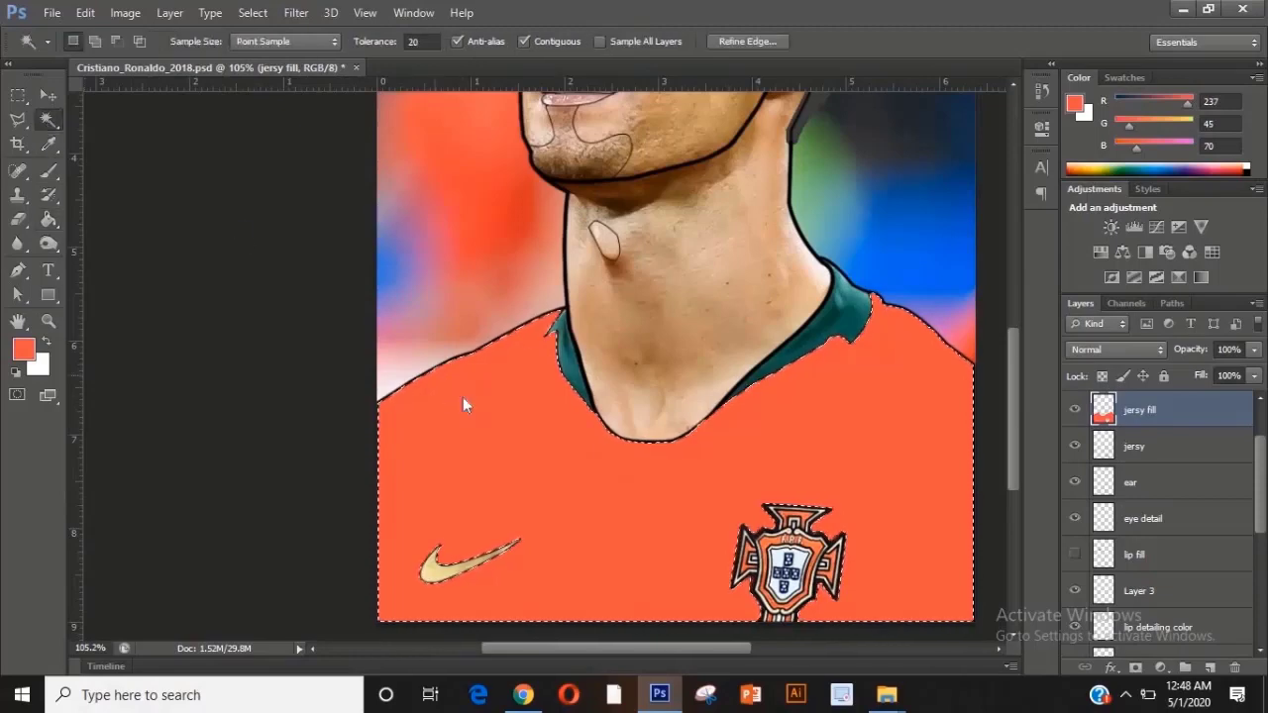
right_click(463, 397)
click(589, 459)
On the jersy layer, select both green collar sections with the Magic Wand.
click(1135, 447)
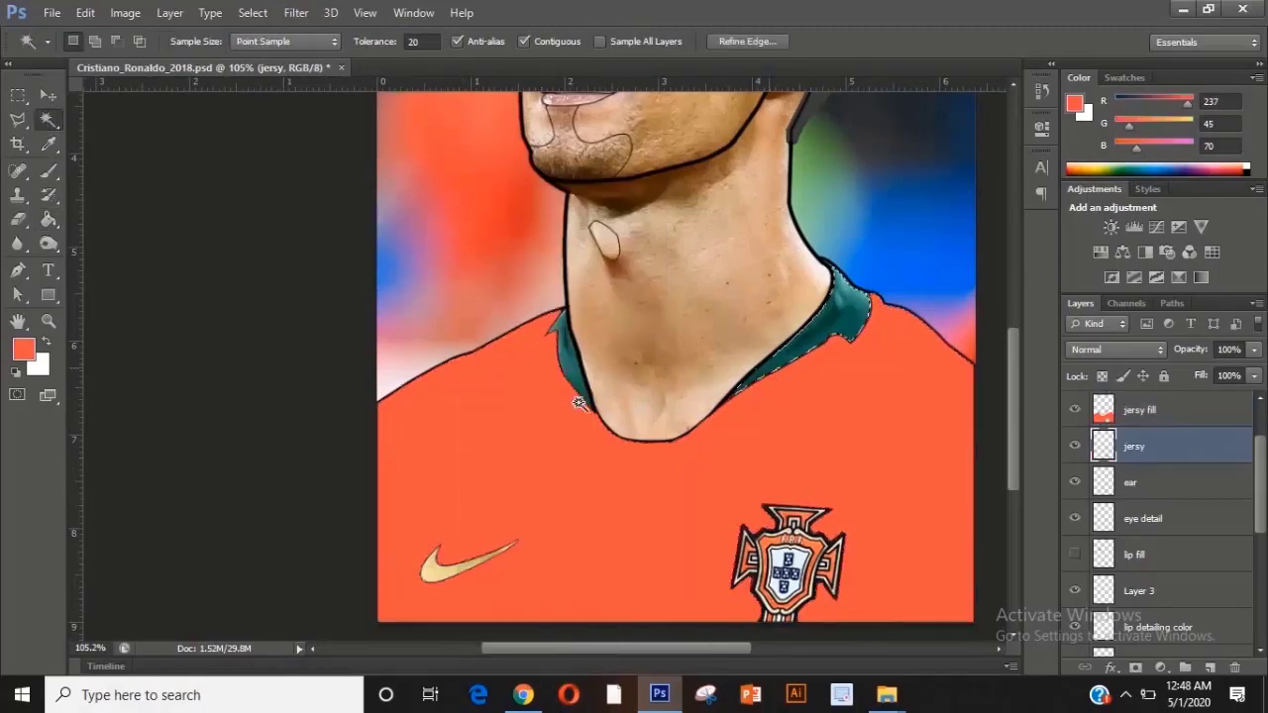
key(alt)
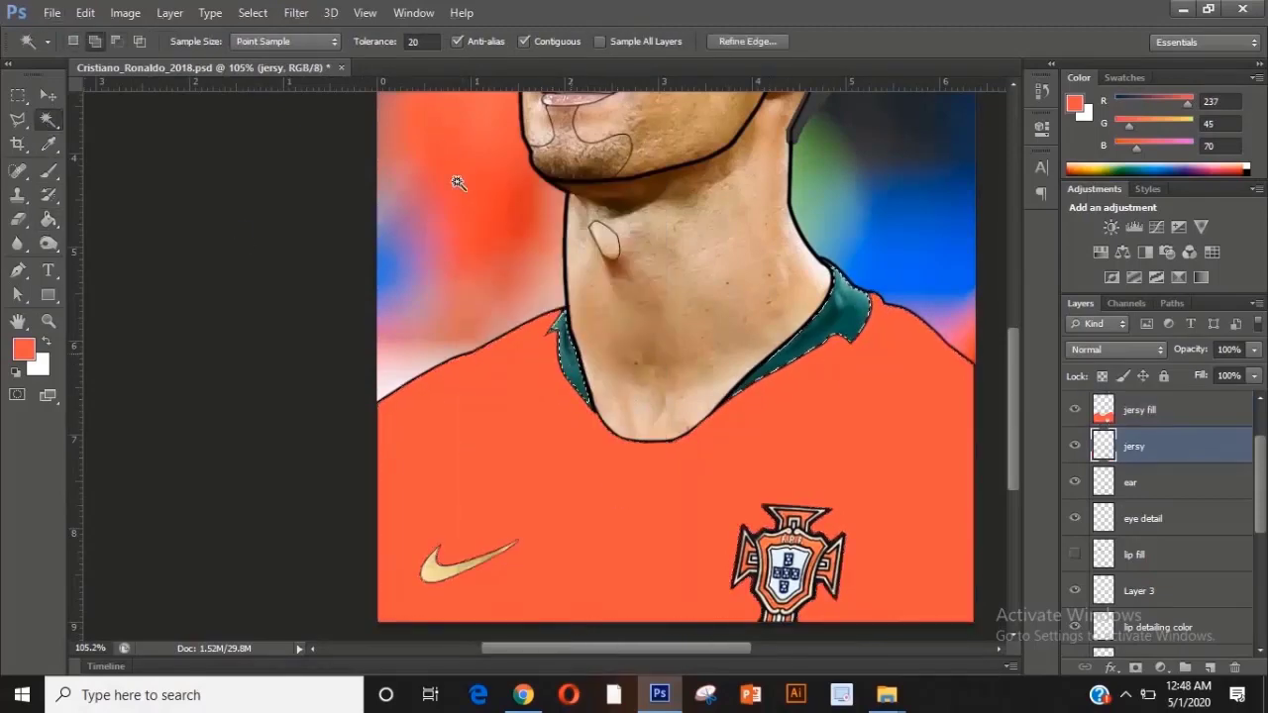
Fill both selected collar sections with a green (39, 118, 89) sampled from the photo's collar, and deselect them.
key(g)
alt+click(570, 367)
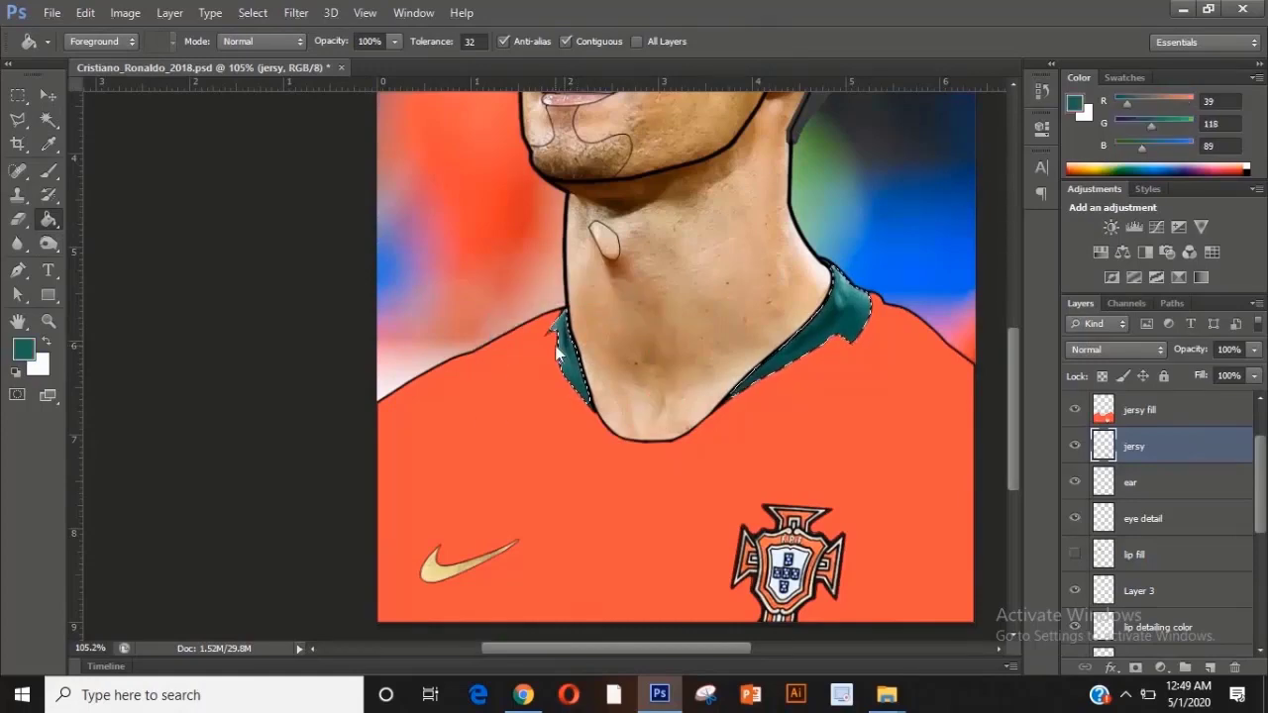
scroll(570, 367, up, 7)
click(570, 331)
scroll(510, 339, down, 7)
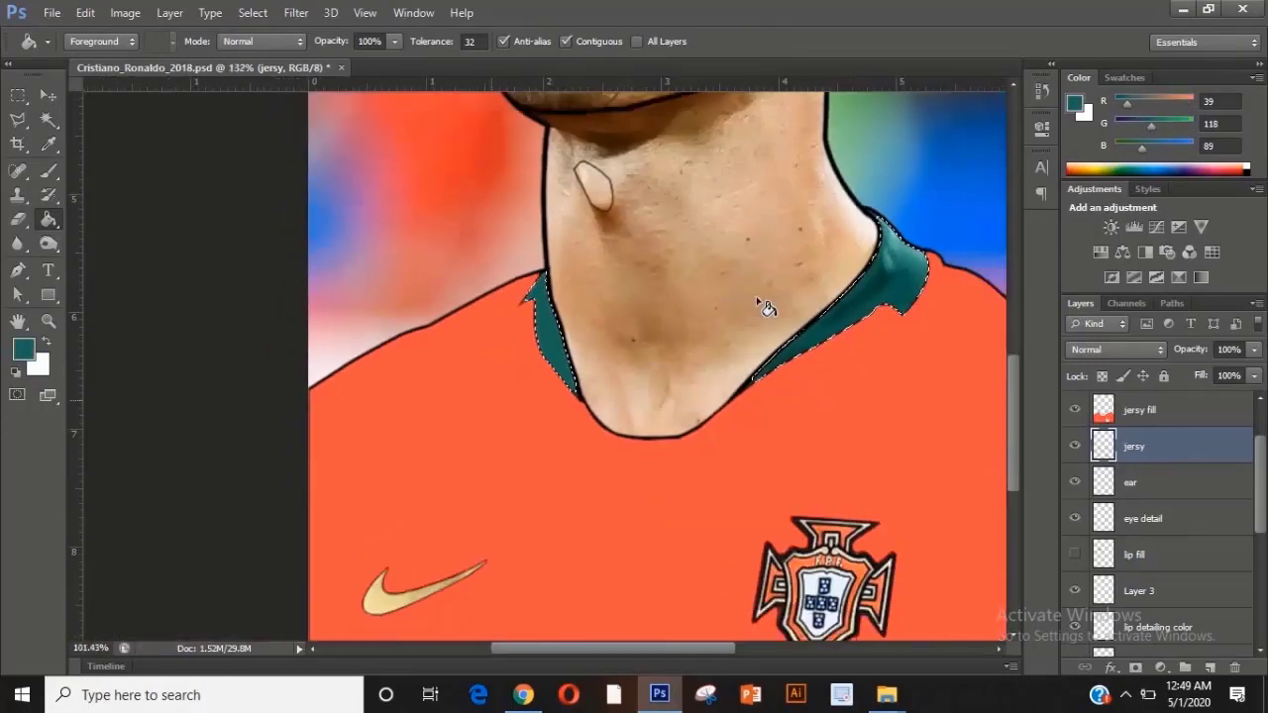
scroll(801, 281, up, 3)
click(802, 282)
scroll(805, 350, down, 3)
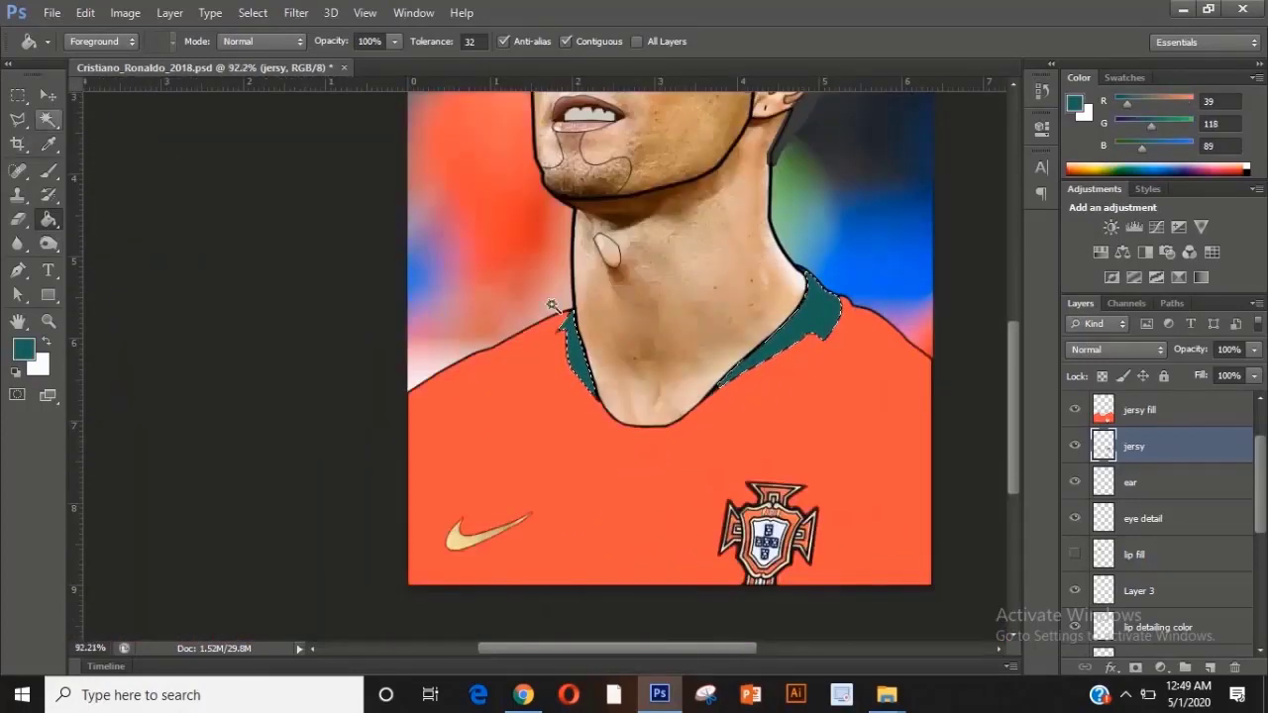
click(47, 120)
right_click(809, 449)
click(858, 460)
On the jersy layer, select the inside of the swoosh logo with the Magic Wand.
click(1138, 416)
scroll(1136, 428, down, 1)
click(1137, 447)
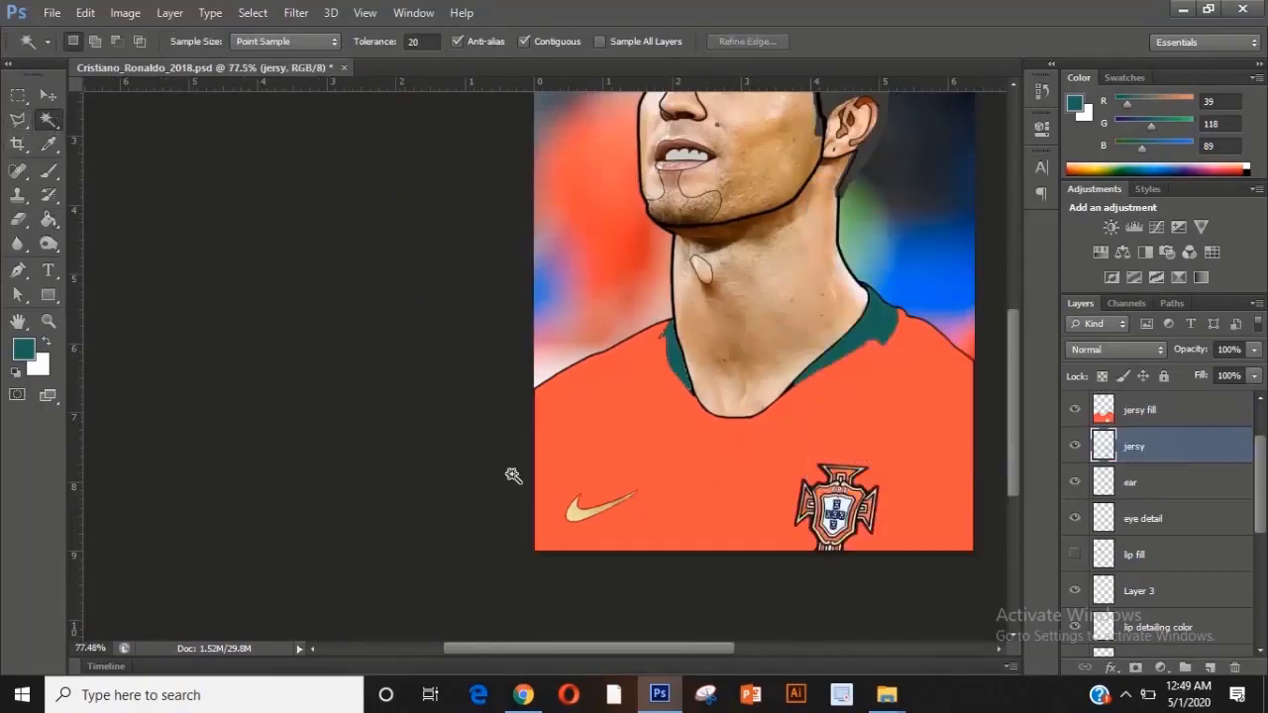
scroll(584, 527, up, 7)
click(580, 532)
On the jersy fill layer, fill the swoosh with a pale gold (229, 225, 152) sampled from the logo, and deselect it.
click(1139, 410)
click(47, 219)
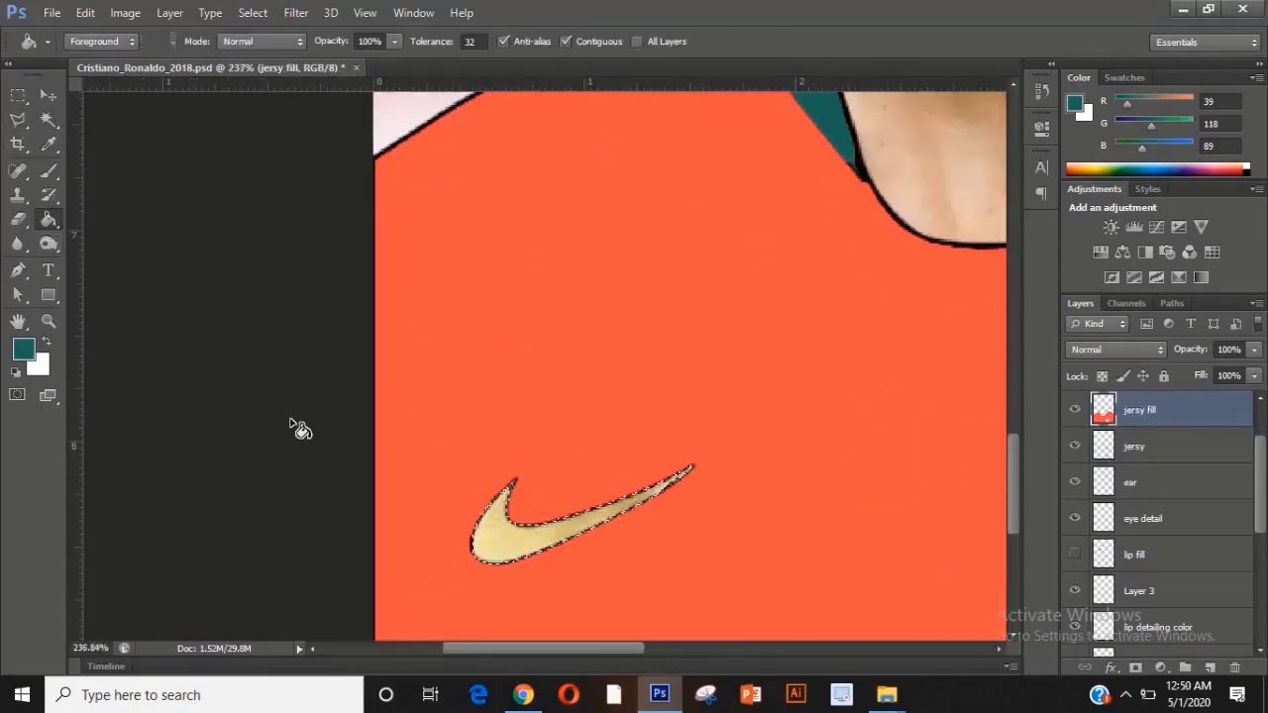
alt+click(510, 535)
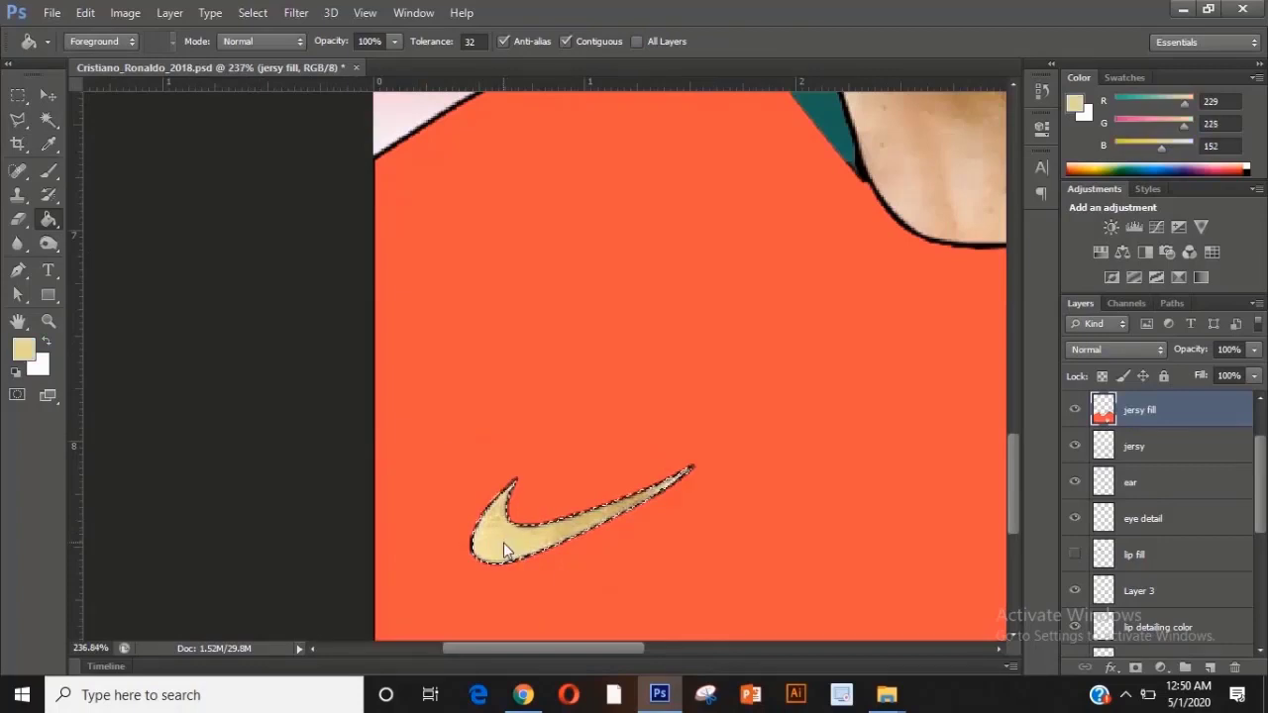
click(503, 542)
scroll(496, 538, down, 2)
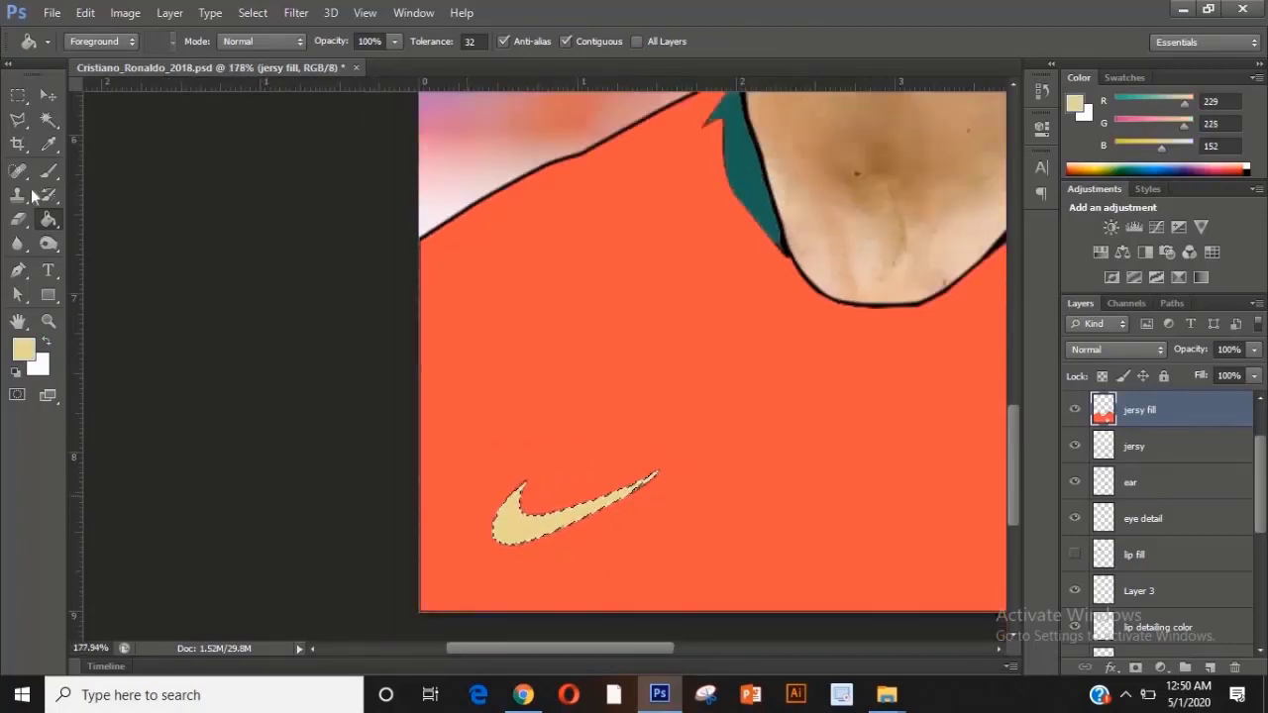
key(l)
right_click(479, 128)
click(581, 147)
scroll(877, 546, down, 3)
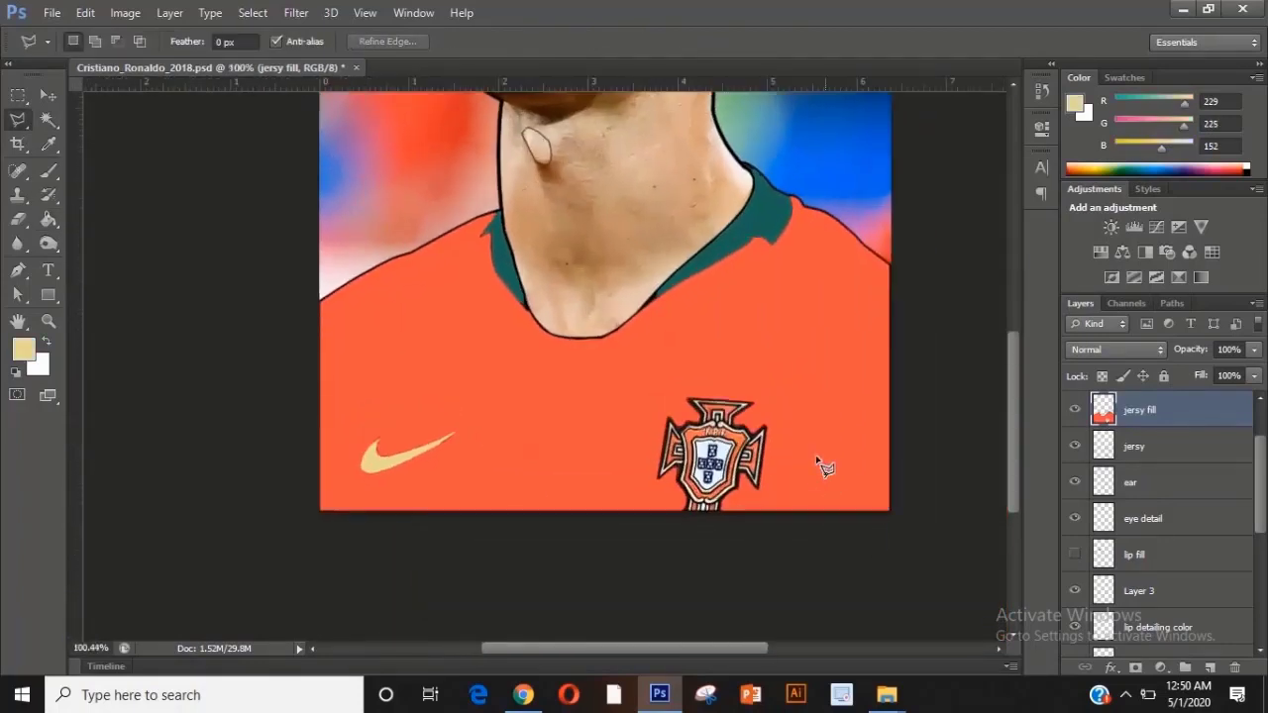
On the jersy layer, select the outer cross-shaped border of the crest with the Magic Wand, excluding its inner shapes.
scroll(821, 466, up, 3)
click(1122, 448)
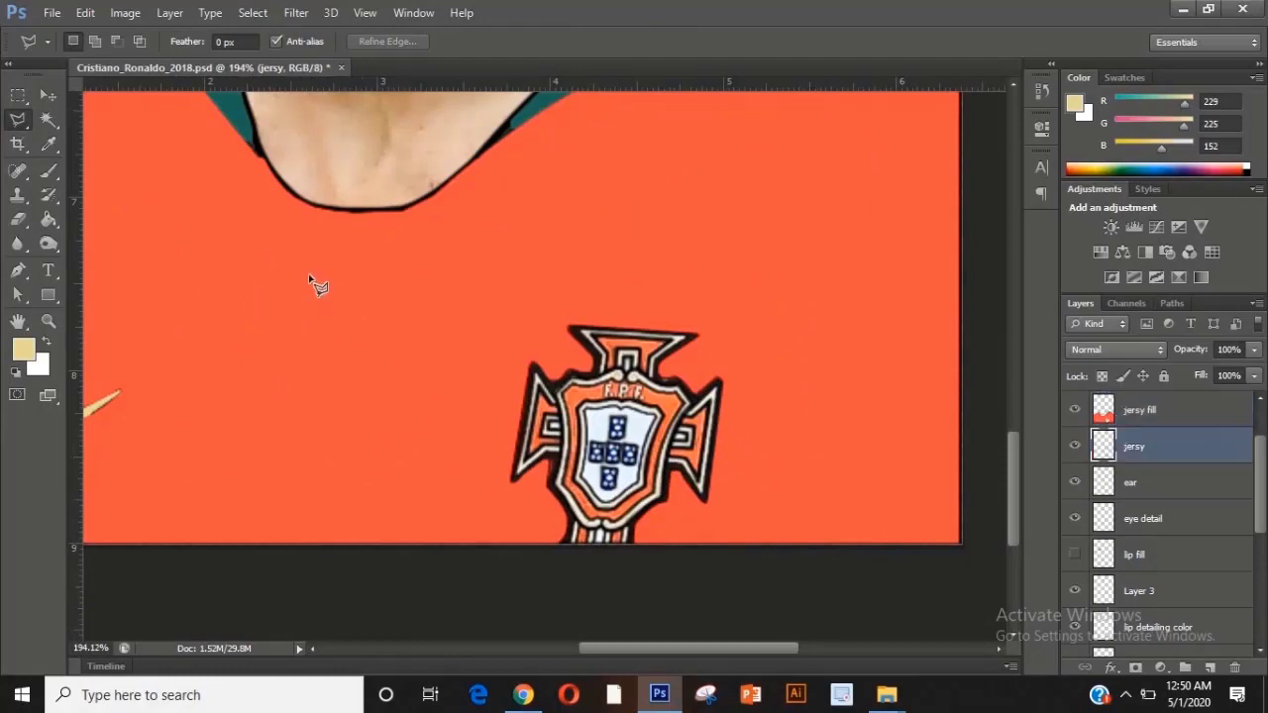
click(47, 120)
scroll(962, 444, down, 3)
scroll(806, 453, up, 6)
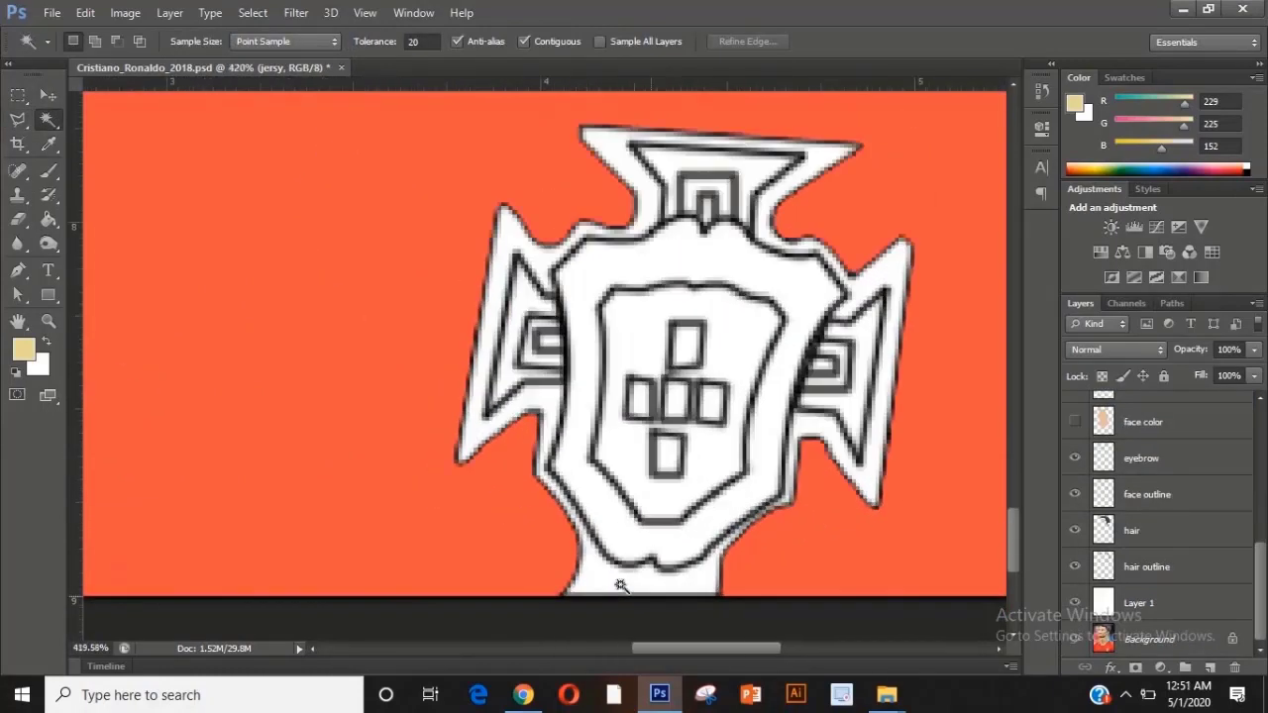
shift+click(549, 403)
scroll(586, 465, down, 3)
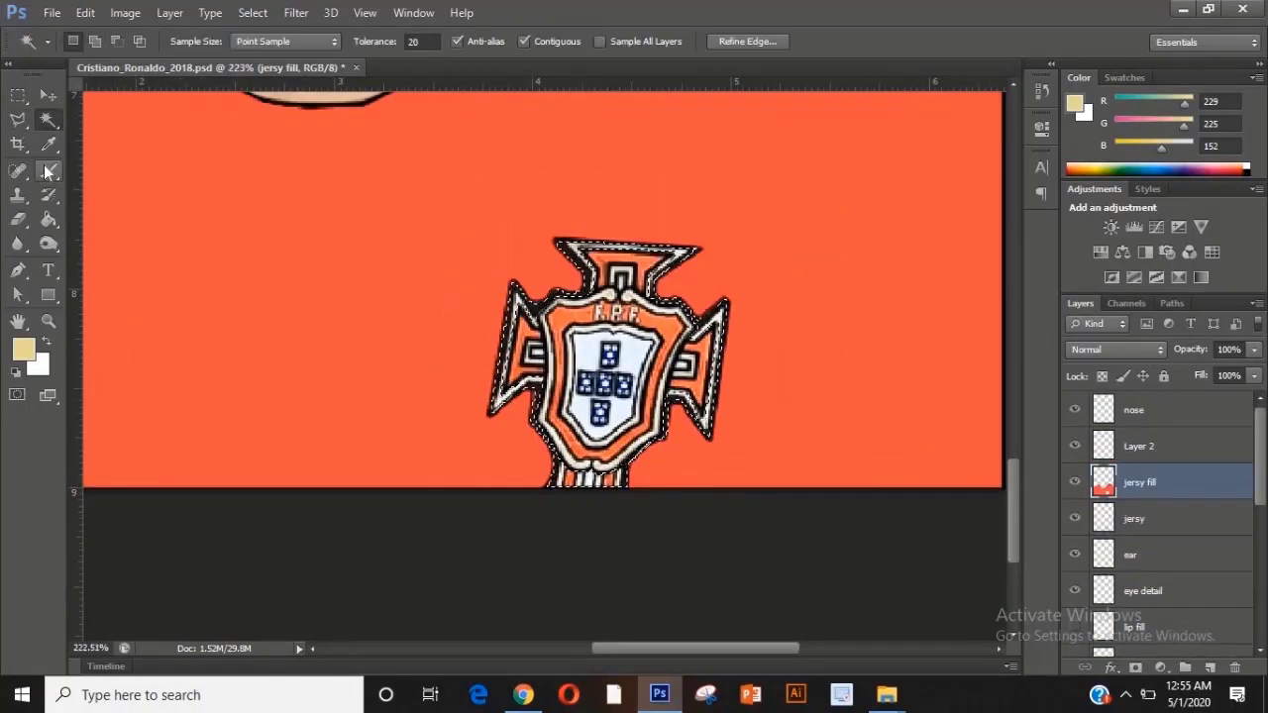
On the jersy fill layer, paint the selected crest border near-black (14, 4, 2), sampled from the crest, with a 15 px brush.
click(48, 170)
scroll(533, 416, up, 3)
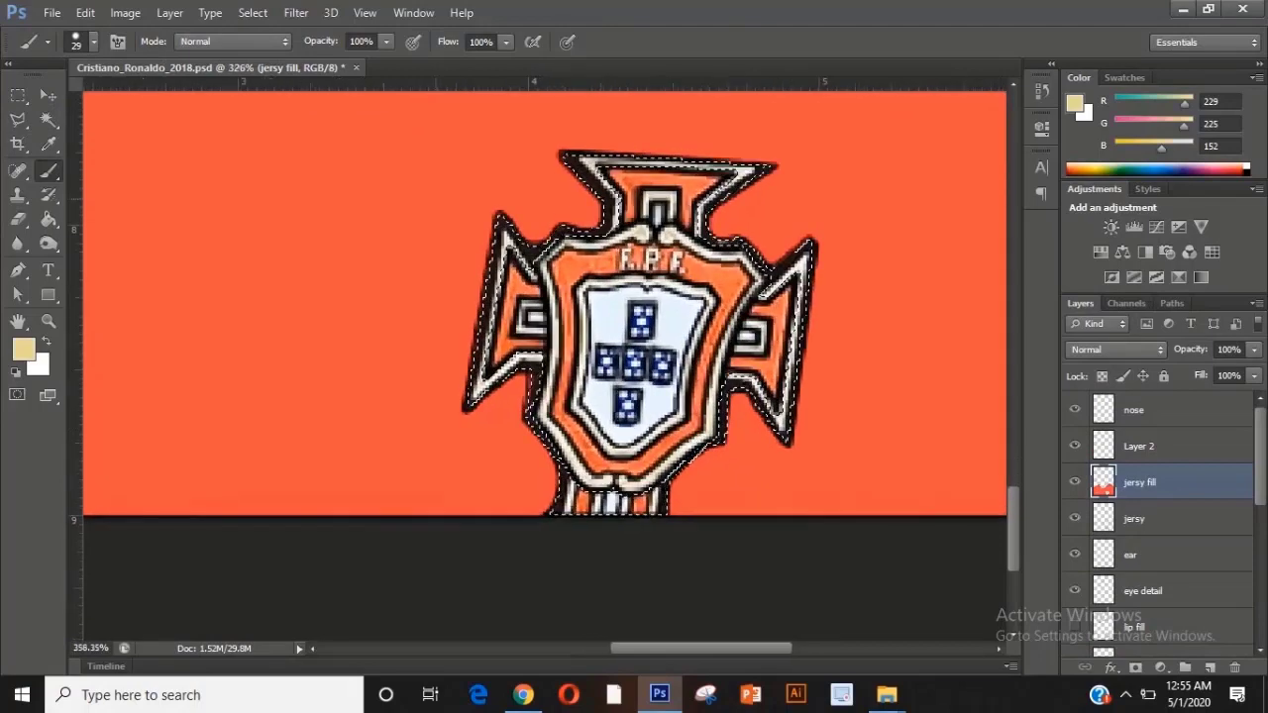
alt+click(864, 211)
alt+click(864, 211)
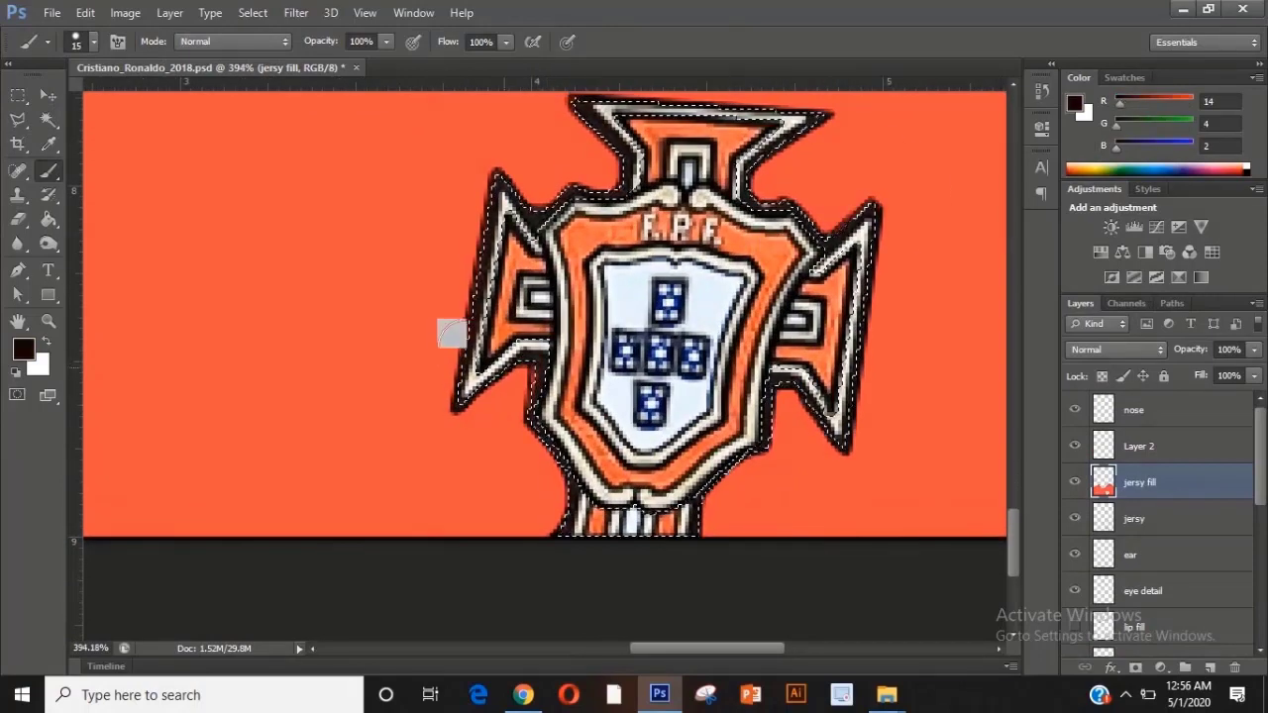
mouse_move(450, 331)
mouse_down()
mouse_move(591, 199)
mouse_move(622, 149)
mouse_up()
mouse_move(485, 378)
mouse_down()
mouse_move(543, 407)
mouse_move(555, 436)
mouse_up()
scroll(425, 399, down, 3)
mouse_move(535, 367)
mouse_down()
mouse_move(579, 430)
mouse_move(739, 422)
mouse_move(788, 336)
mouse_move(706, 281)
mouse_move(642, 147)
mouse_move(507, 238)
mouse_move(684, 450)
mouse_move(768, 373)
mouse_up()
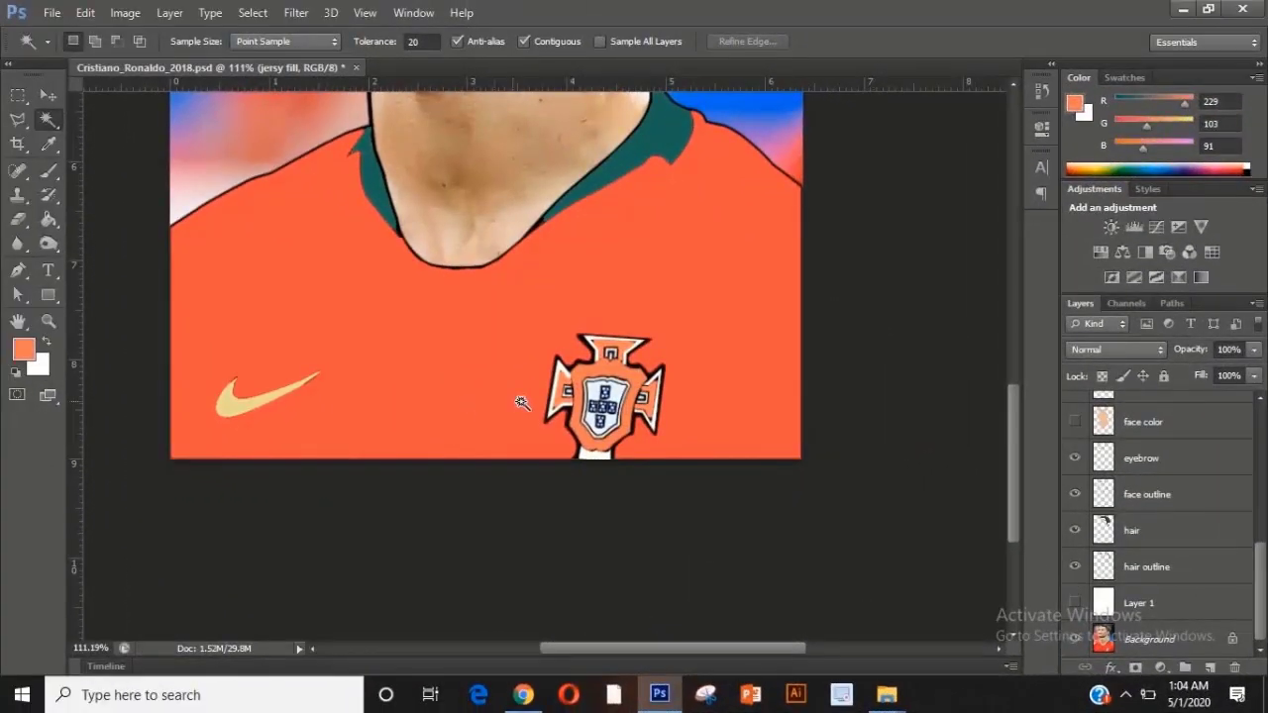
Select the chin beard area on Layer 2 with the Magic Wand, and add a new layer named "layer2fill".
scroll(522, 402, down, 3)
scroll(651, 458, up, 1)
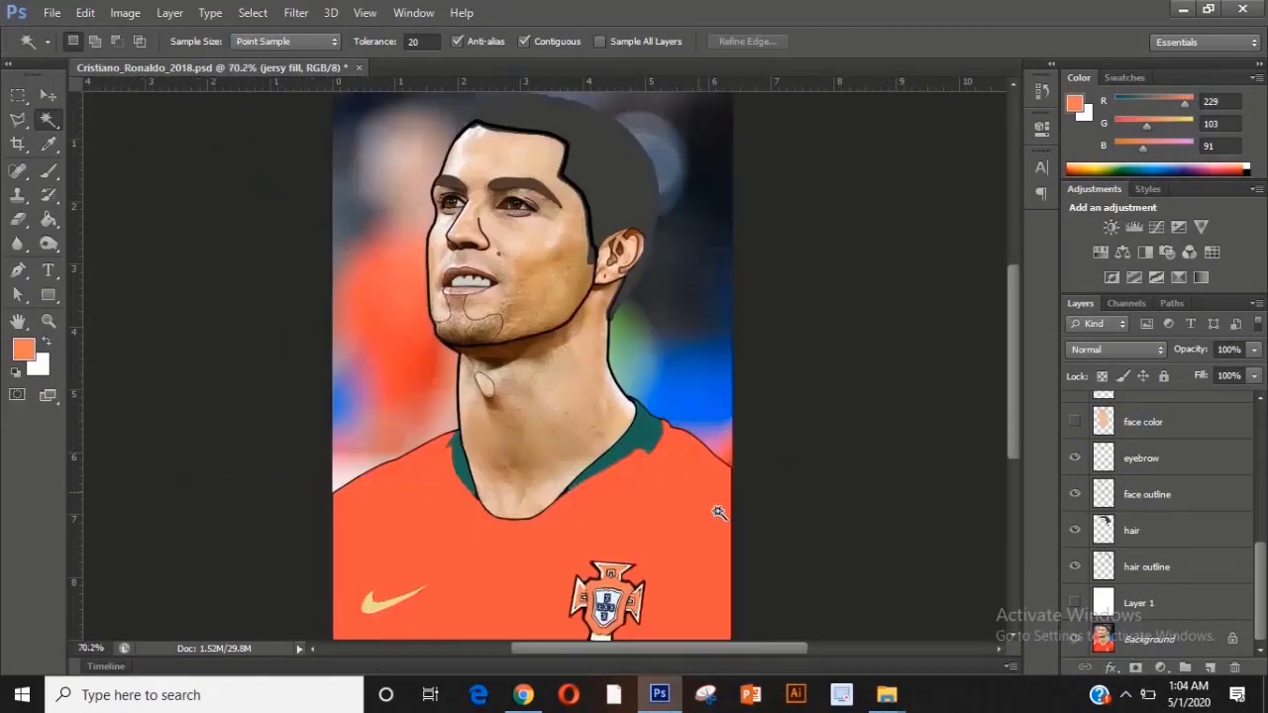
scroll(555, 568, down, 2)
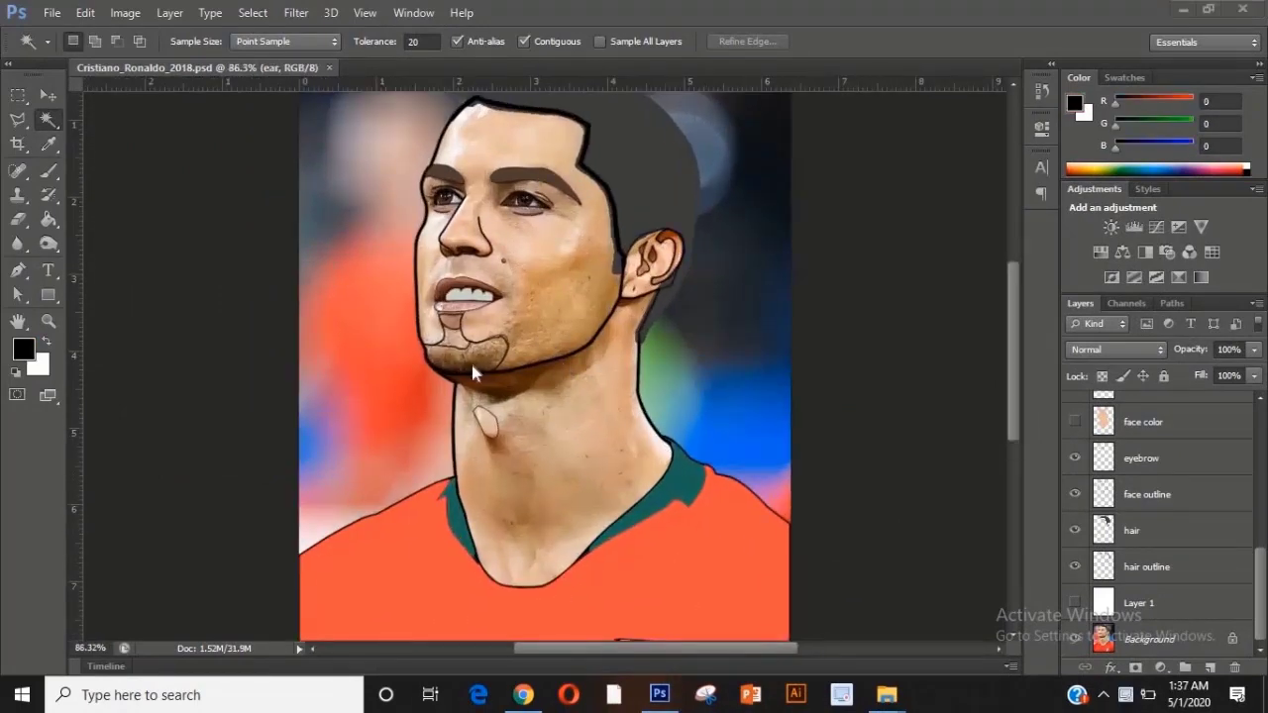
scroll(469, 352, up, 4)
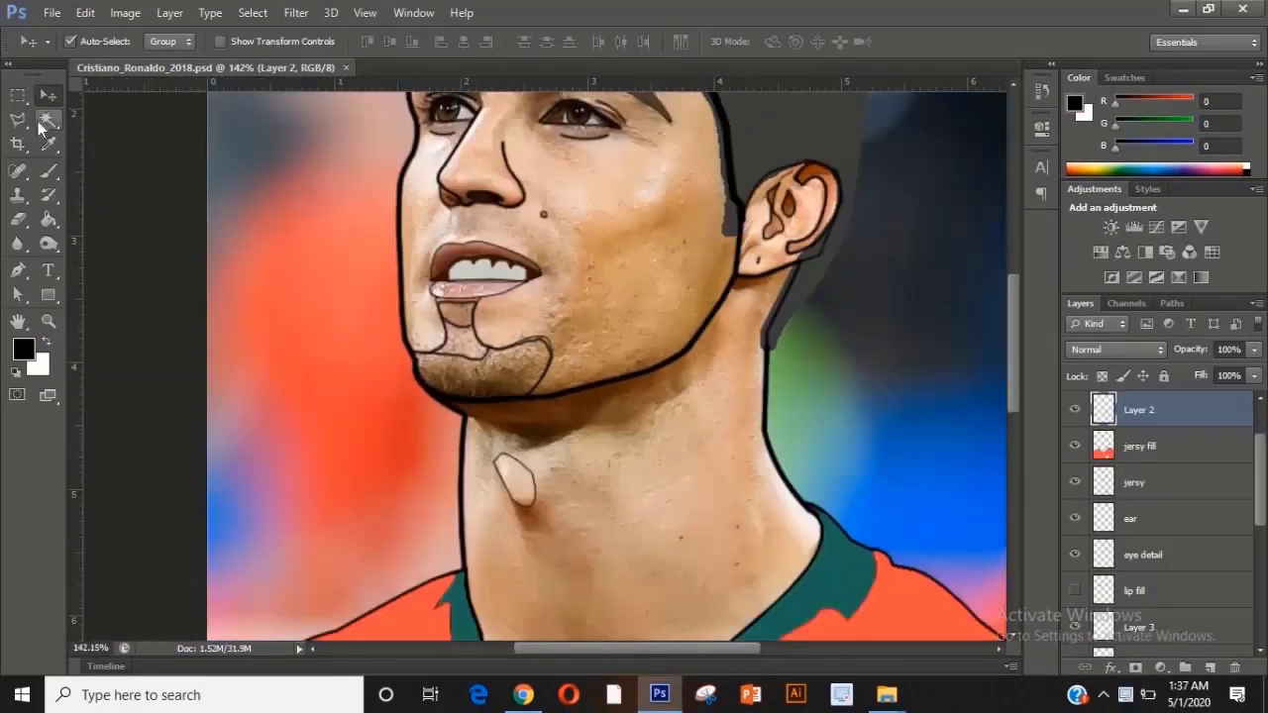
click(46, 120)
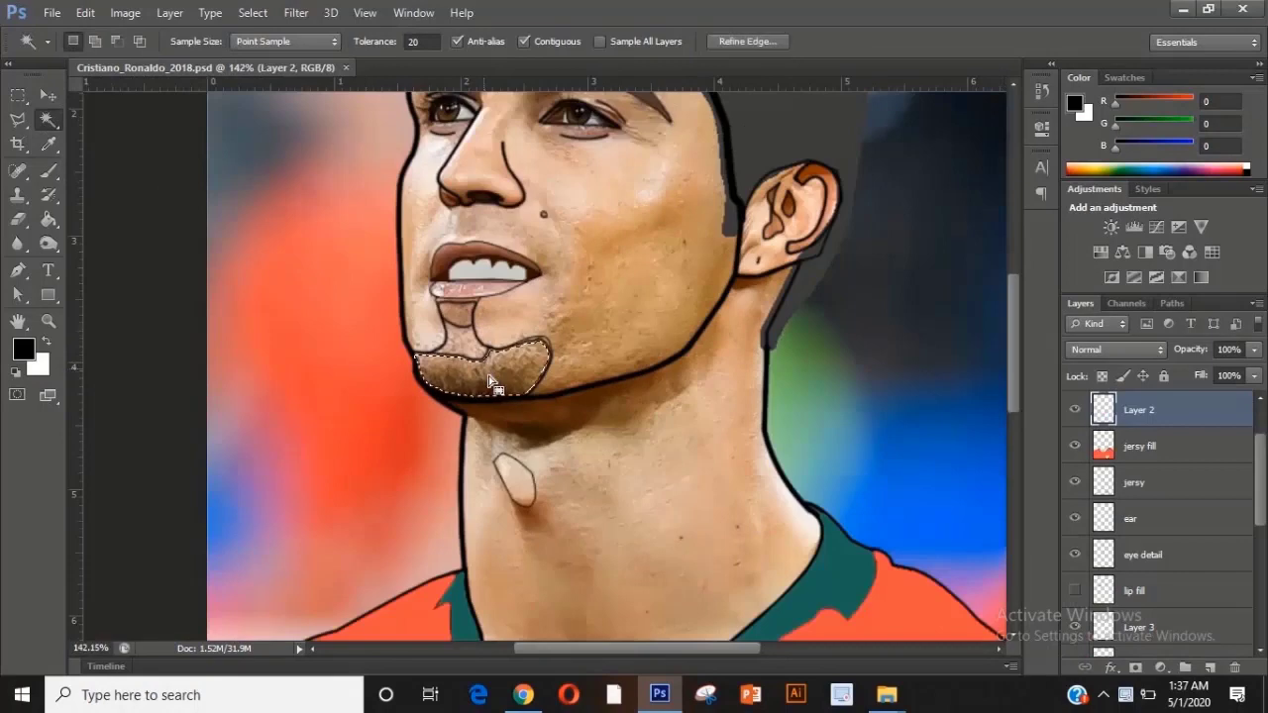
click(1212, 668)
double_click(1137, 409)
text(layer2fill)
key(Return)
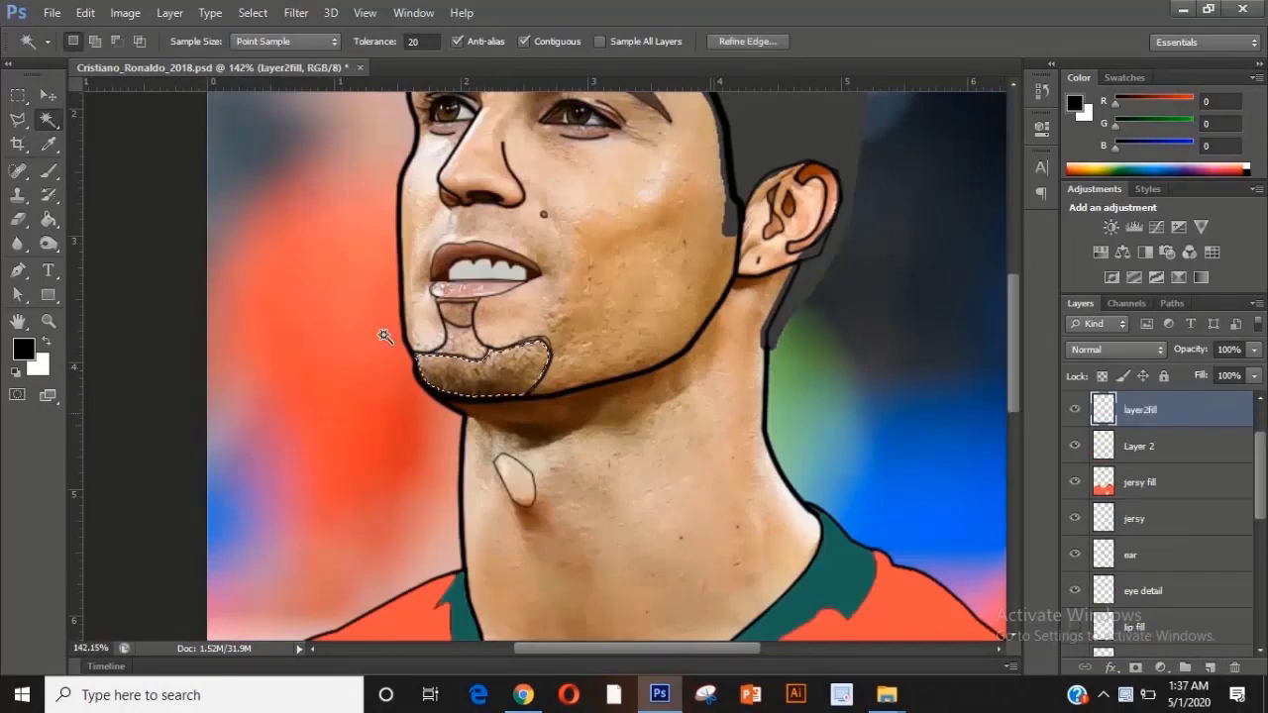
Paint the selected chin beard with a 98 px textured brush in a dark brown (43, 16, 0) sampled from the photo.
key(b)
alt+click(466, 391)
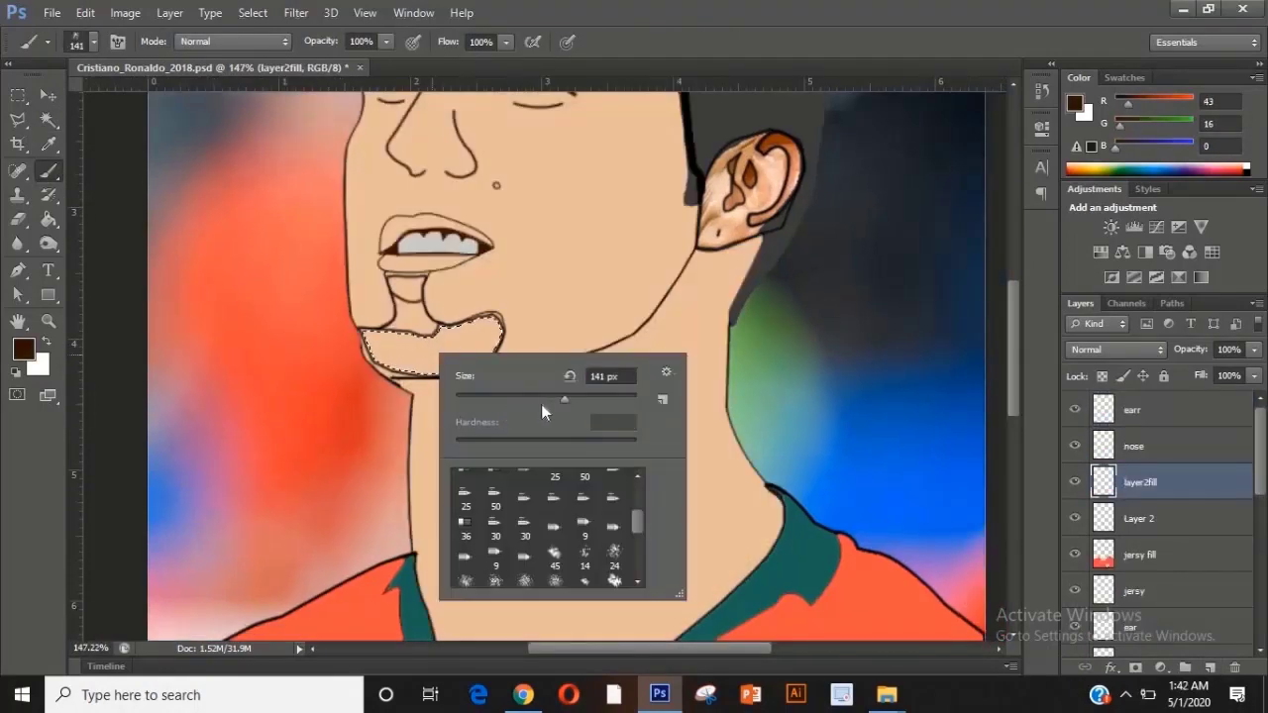
drag(543, 399, 530, 399)
drag(374, 344, 484, 335)
scroll(424, 405, down, 4)
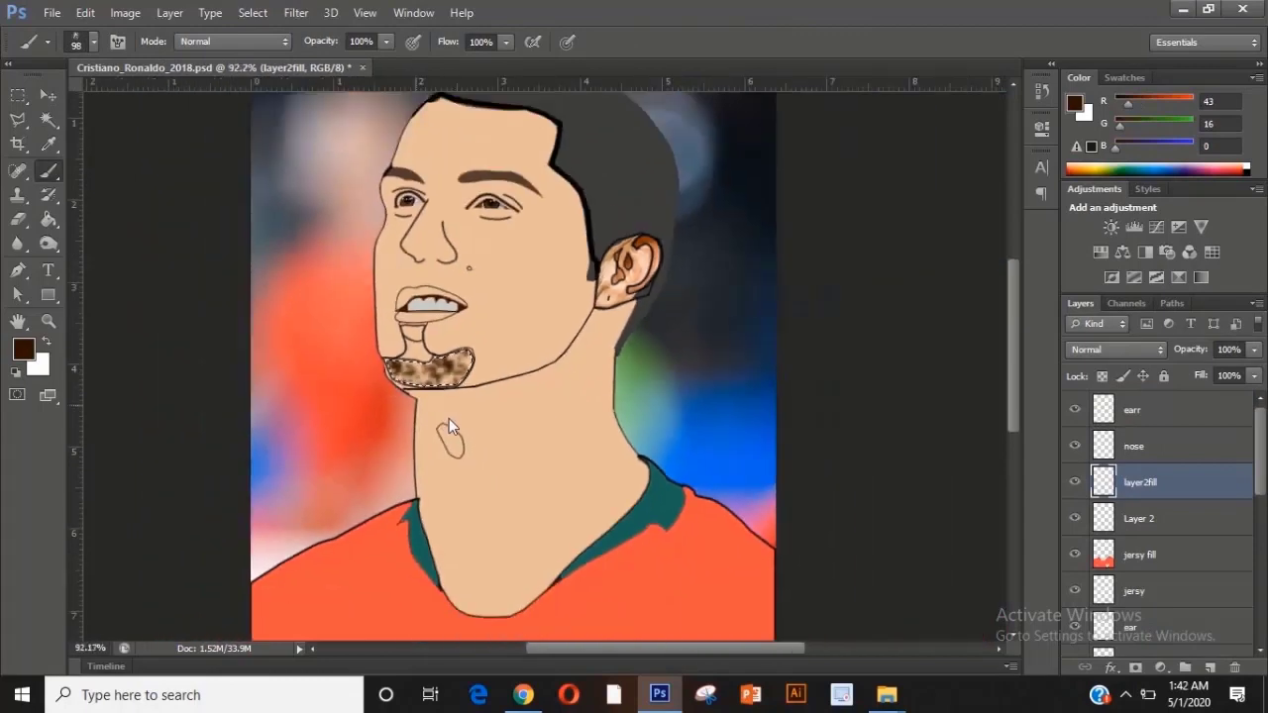
Reduce the textured brush to 83 px, paint the chin beard more densely, and deselect it.
right_click(424, 404)
key(Return)
scroll(387, 378, up, 2)
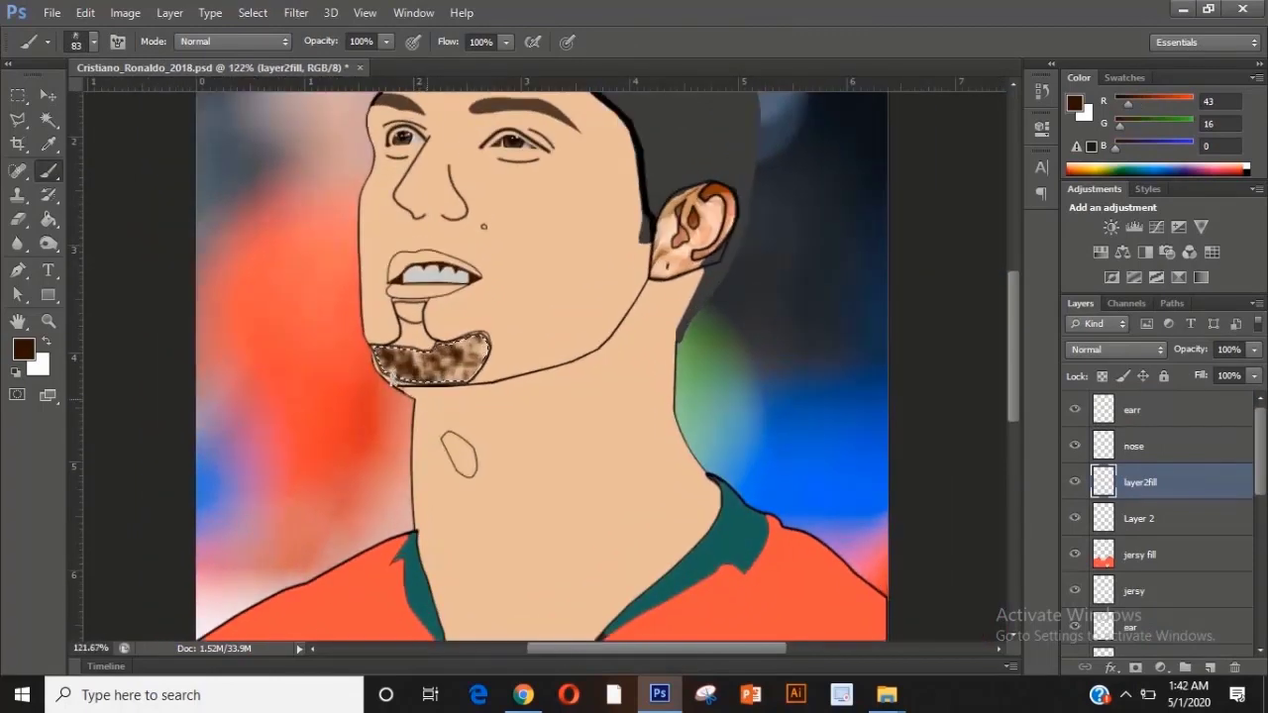
scroll(433, 376, down, 3)
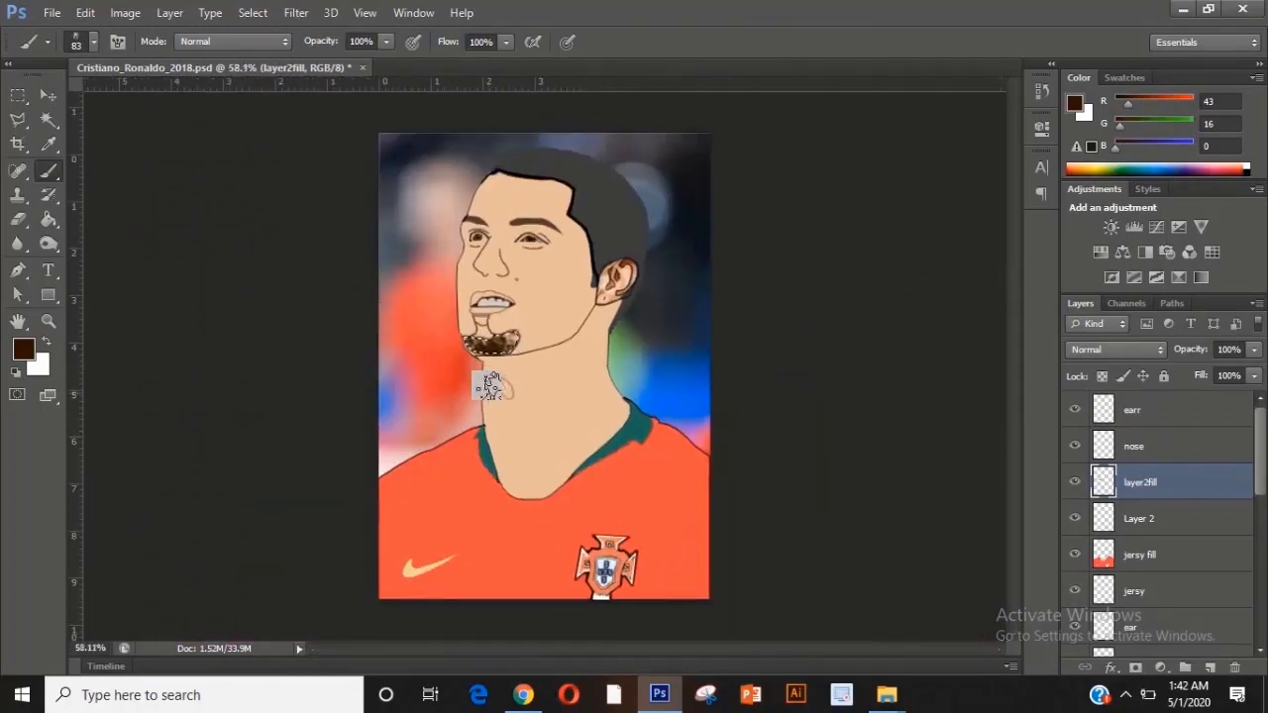
key(w)
right_click(462, 179)
click(555, 455)
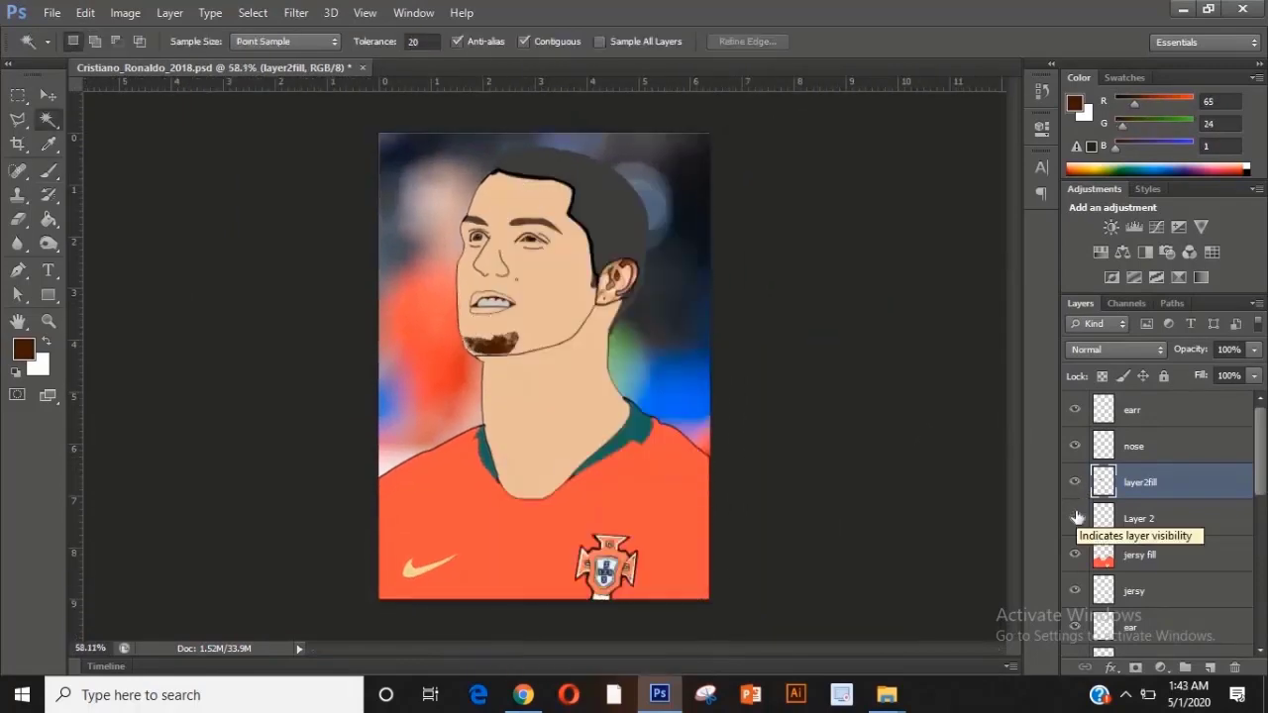
Select the middle goatee section on Layer 2, activate layer2fill, and pick a lighter brown for the brush.
click(1115, 518)
scroll(446, 315, up, 4)
click(535, 377)
scroll(535, 377, down, 3)
click(1140, 482)
key(b)
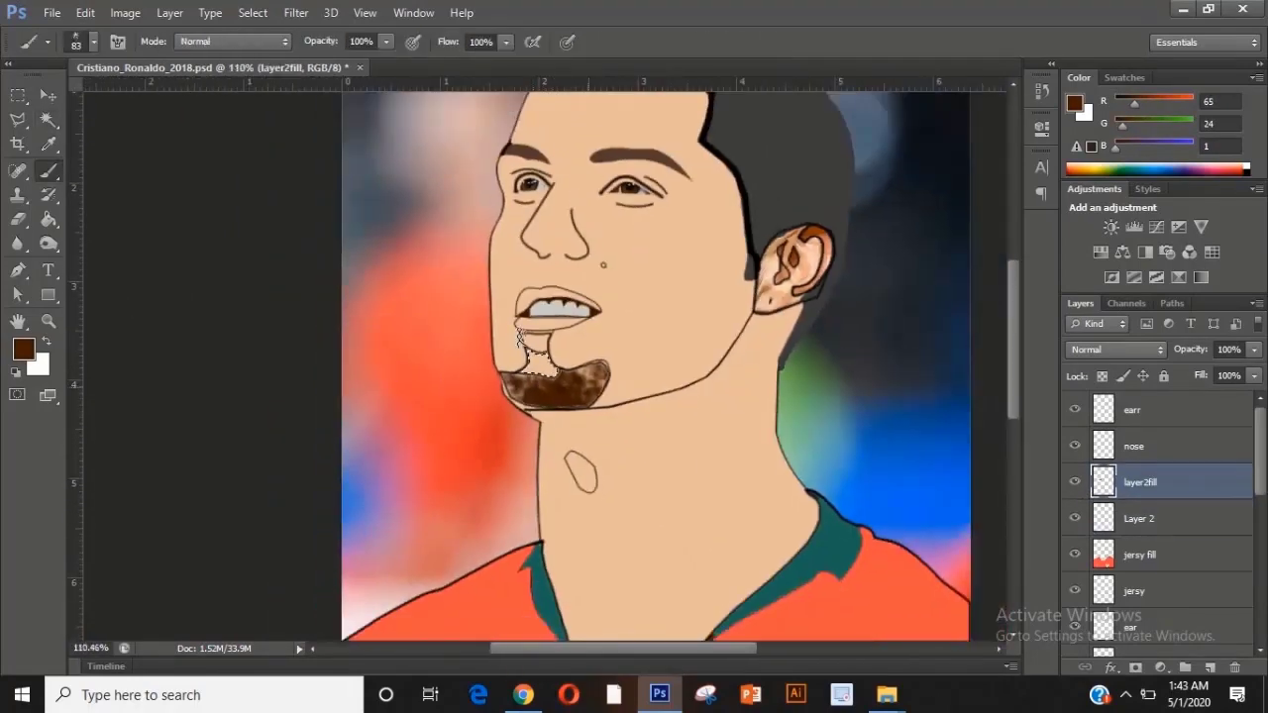
click(23, 349)
click(617, 325)
click(784, 159)
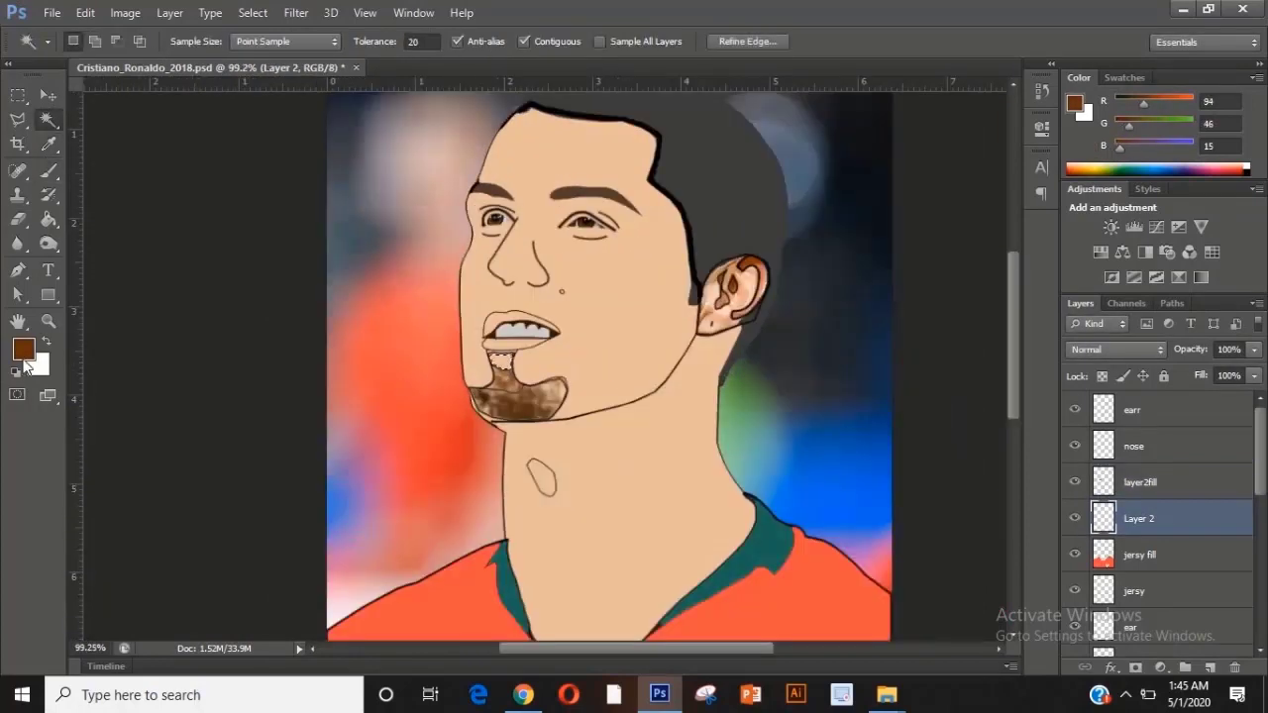
Paint the selected patch below the lower lip tan (180, 120, 83) on layer2fill, using 55% brush opacity.
click(25, 354)
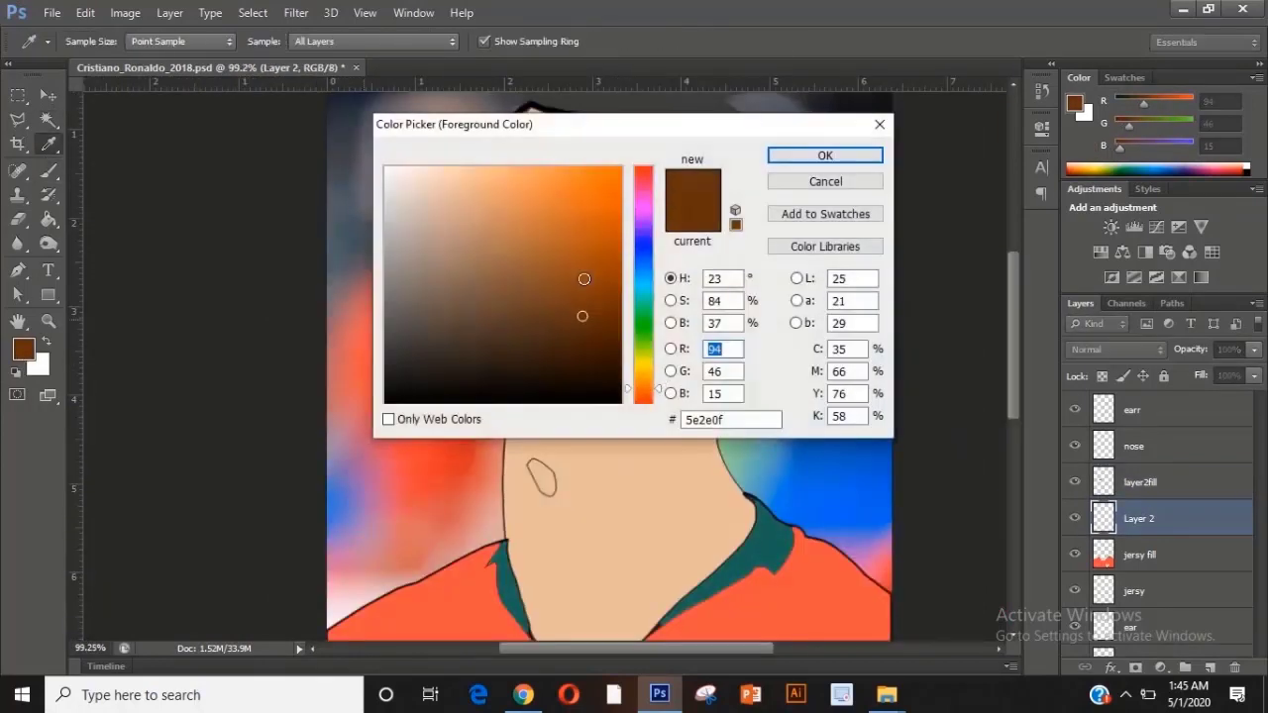
click(518, 248)
click(512, 236)
click(825, 155)
key(b)
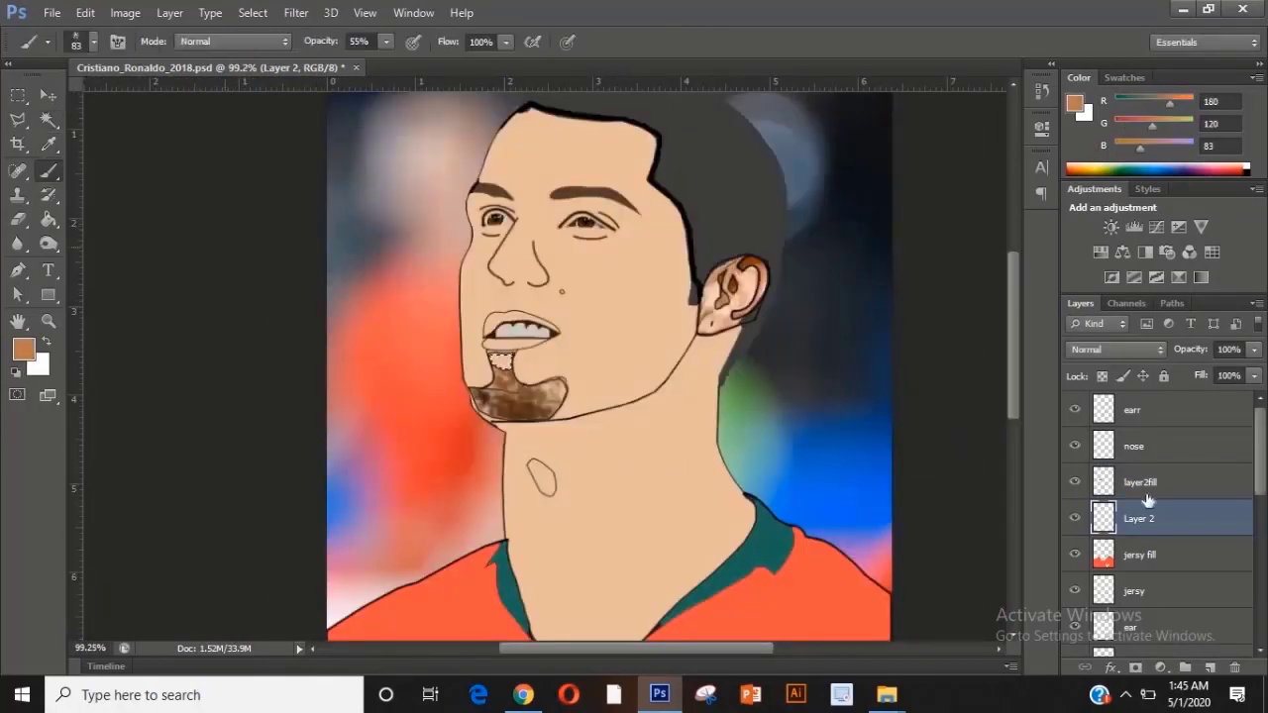
click(1146, 491)
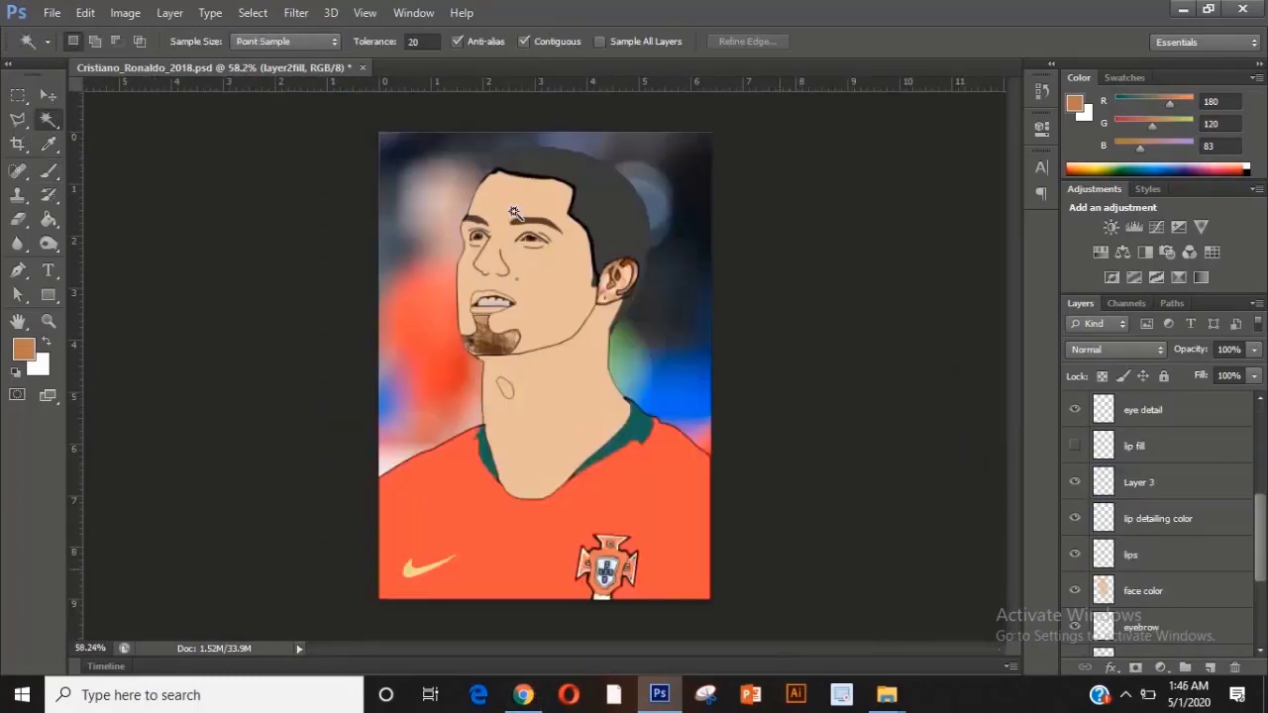
Paint the whole selected ear in skin tone (221, 174, 144) on the ear fill layer with an enlarged hard brush, and deselect it.
scroll(727, 274, up, 3)
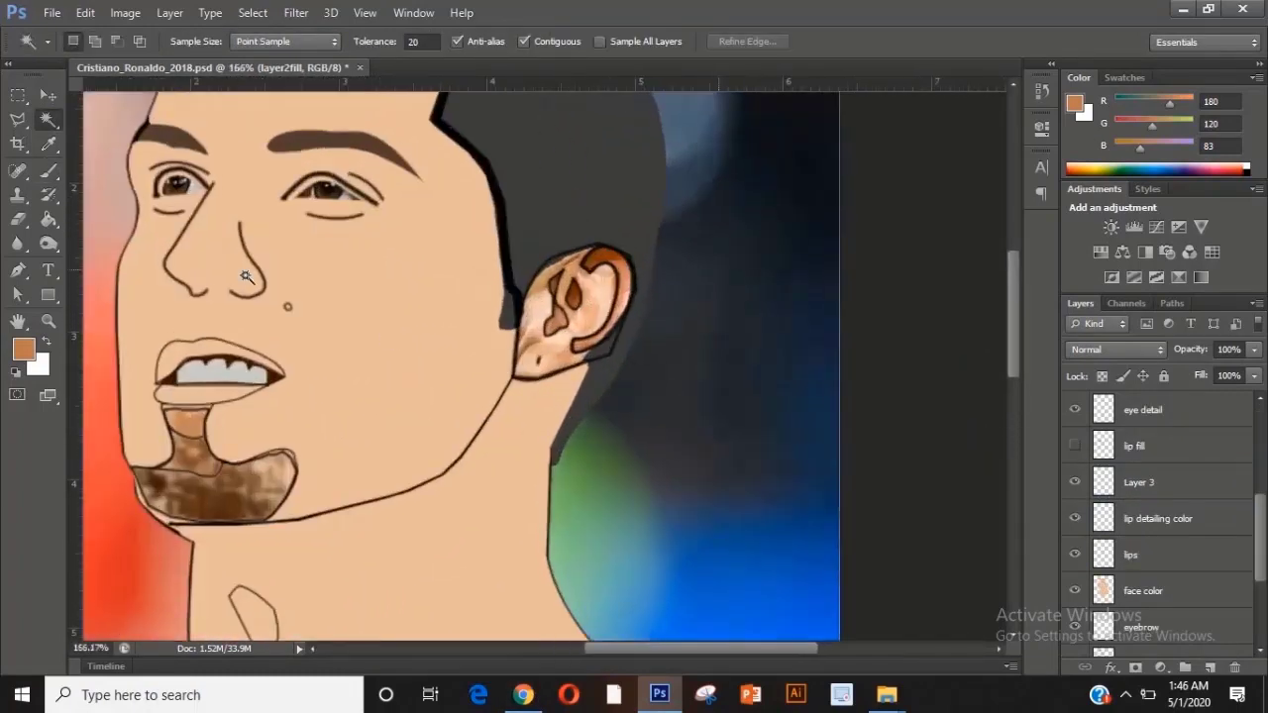
scroll(572, 334, down, 1)
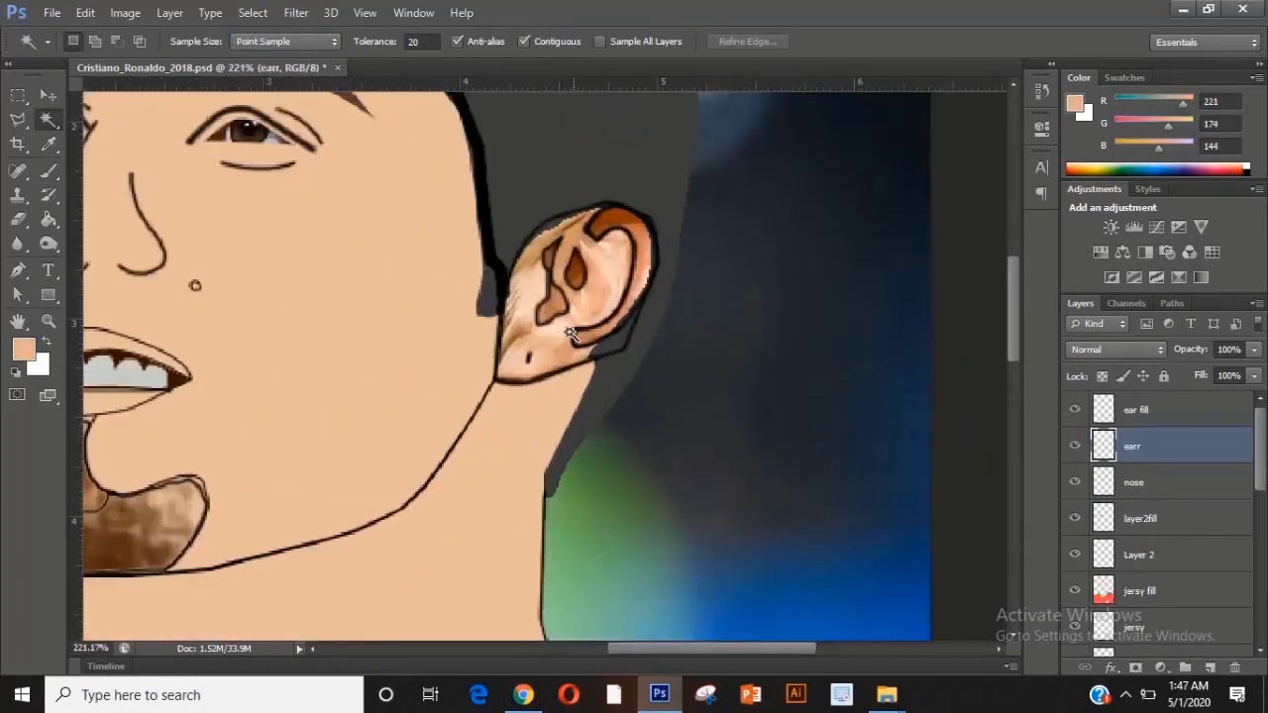
click(48, 172)
right_click(522, 303)
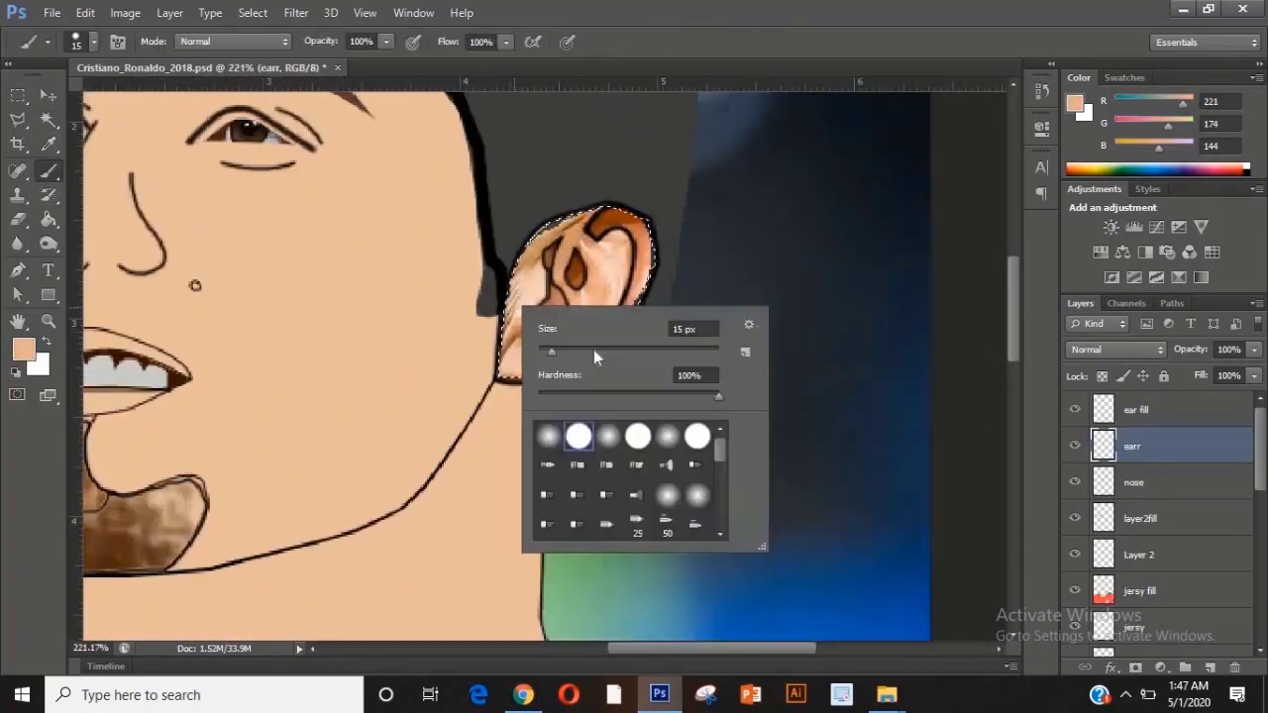
click(596, 354)
click(537, 275)
drag(537, 275, 596, 289)
drag(597, 289, 602, 342)
right_click(568, 284)
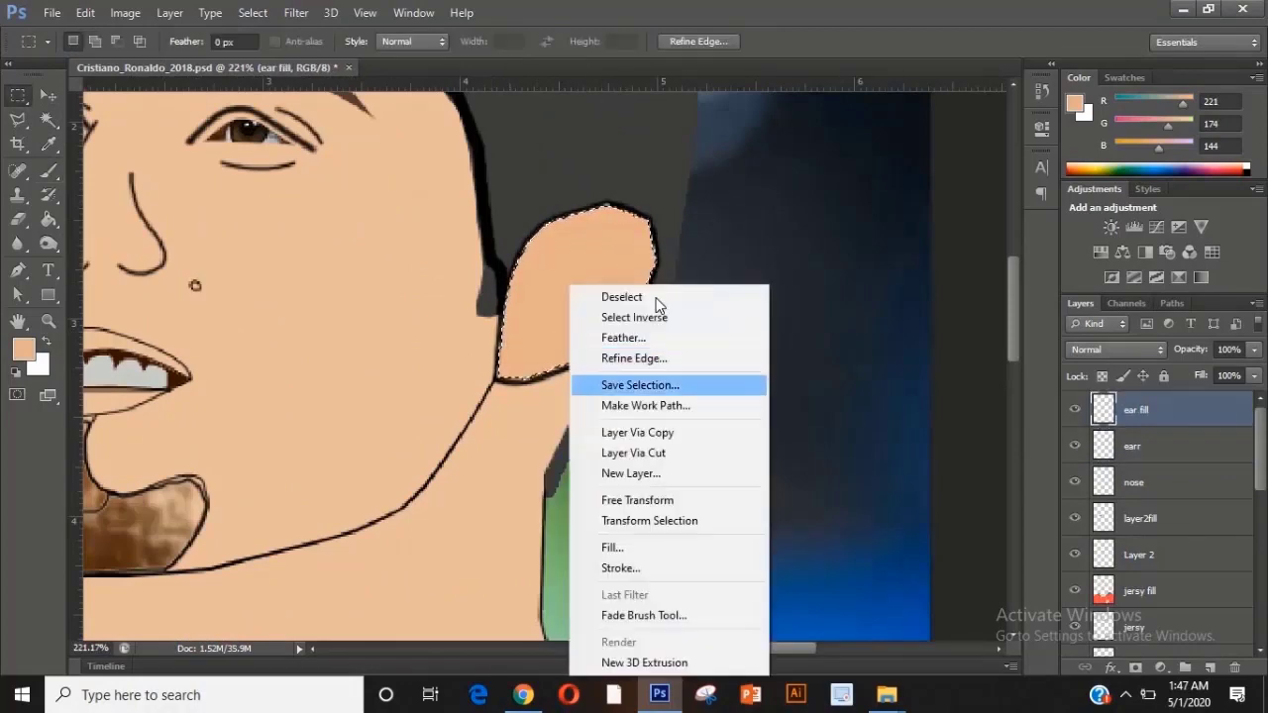
click(634, 298)
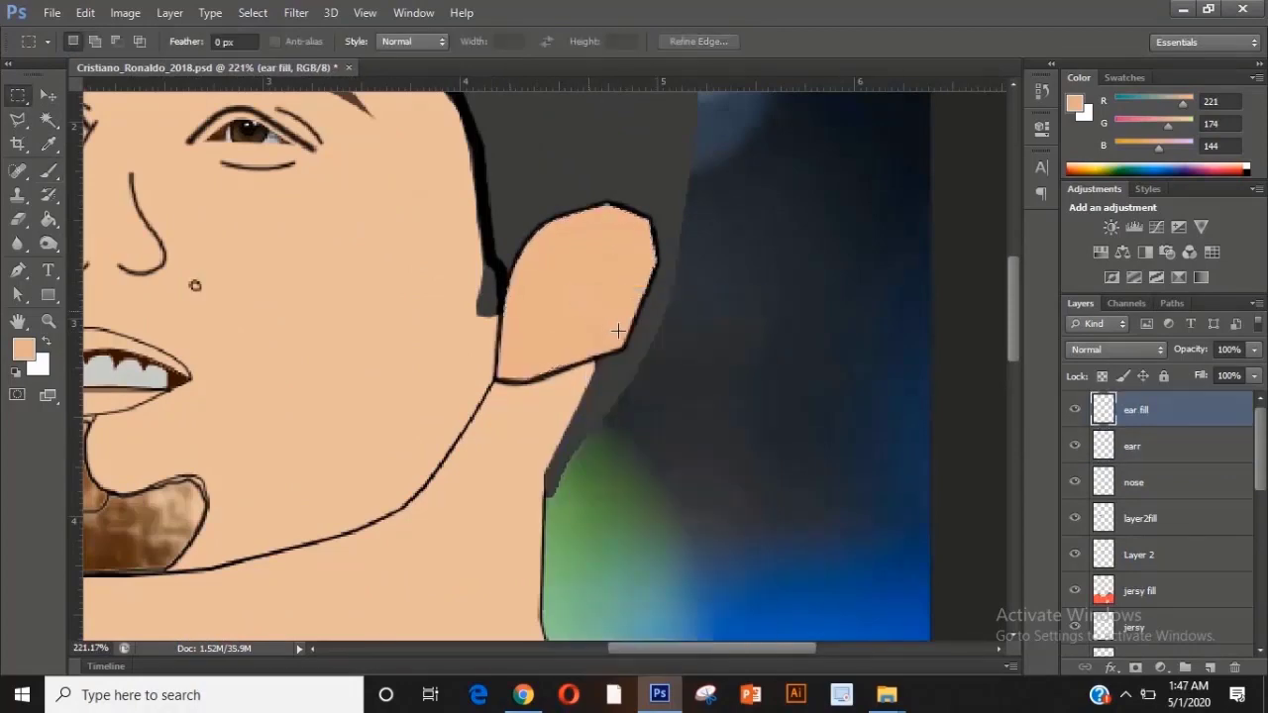
Move the hair layer above the ear fill layer, and activate the ear layer.
scroll(1144, 545, down, 4)
scroll(1145, 550, down, 3)
drag(1142, 556, 1125, 400)
scroll(1159, 554, down, 5)
click(1141, 451)
scroll(835, 442, right, 1)
scroll(835, 442, left, 2)
scroll(1129, 456, up, 5)
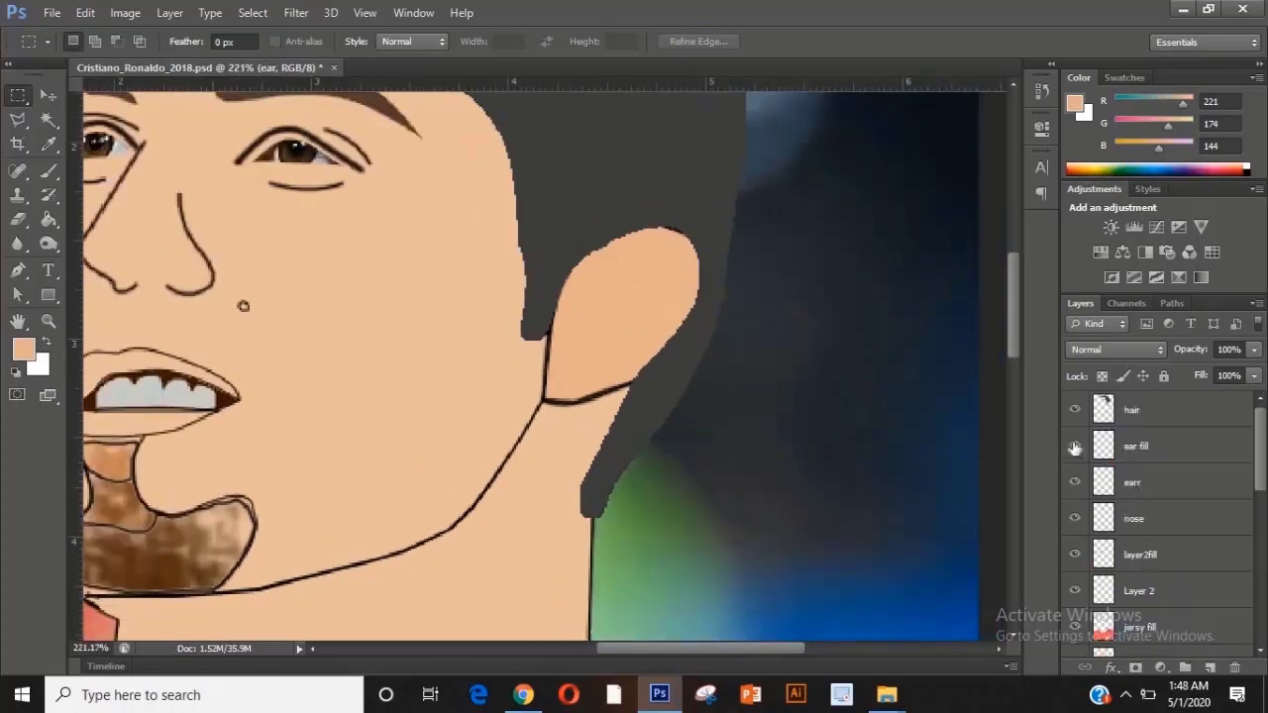
Hide the ear fill and hair layers and select the inner ear shapes on the ear layer with the Magic Wand.
click(1075, 446)
click(1075, 409)
click(47, 120)
click(692, 277)
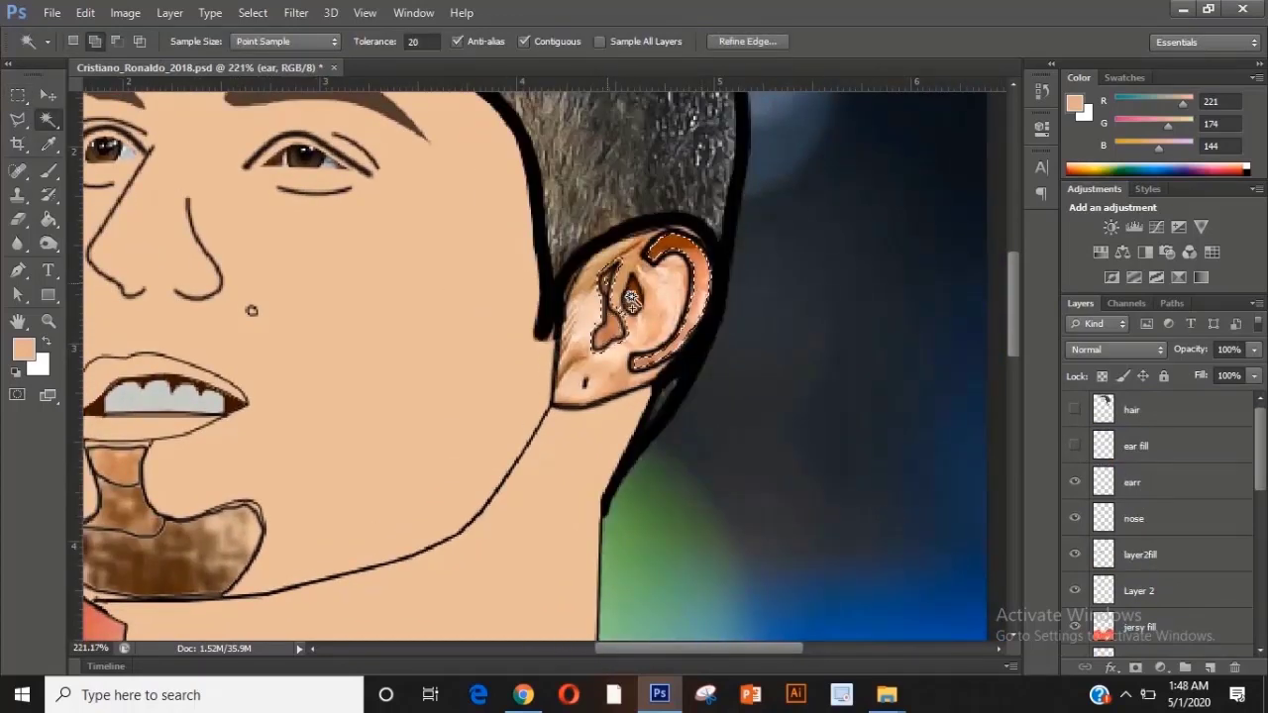
click(631, 298)
Paint the selected inner ear shapes dark brown (115, 44, 2) on the ear fill layer, deselect them, and show the hair layer.
click(48, 172)
alt+click(676, 243)
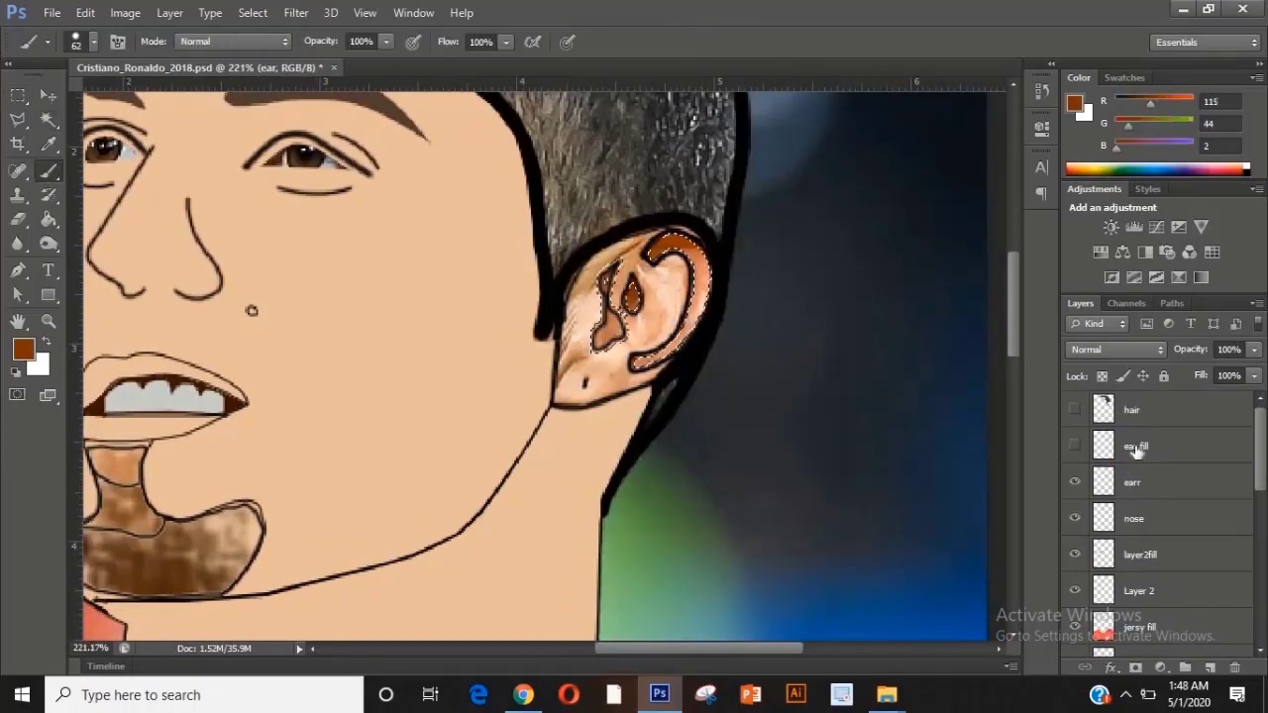
click(1136, 449)
click(1075, 446)
right_click(660, 312)
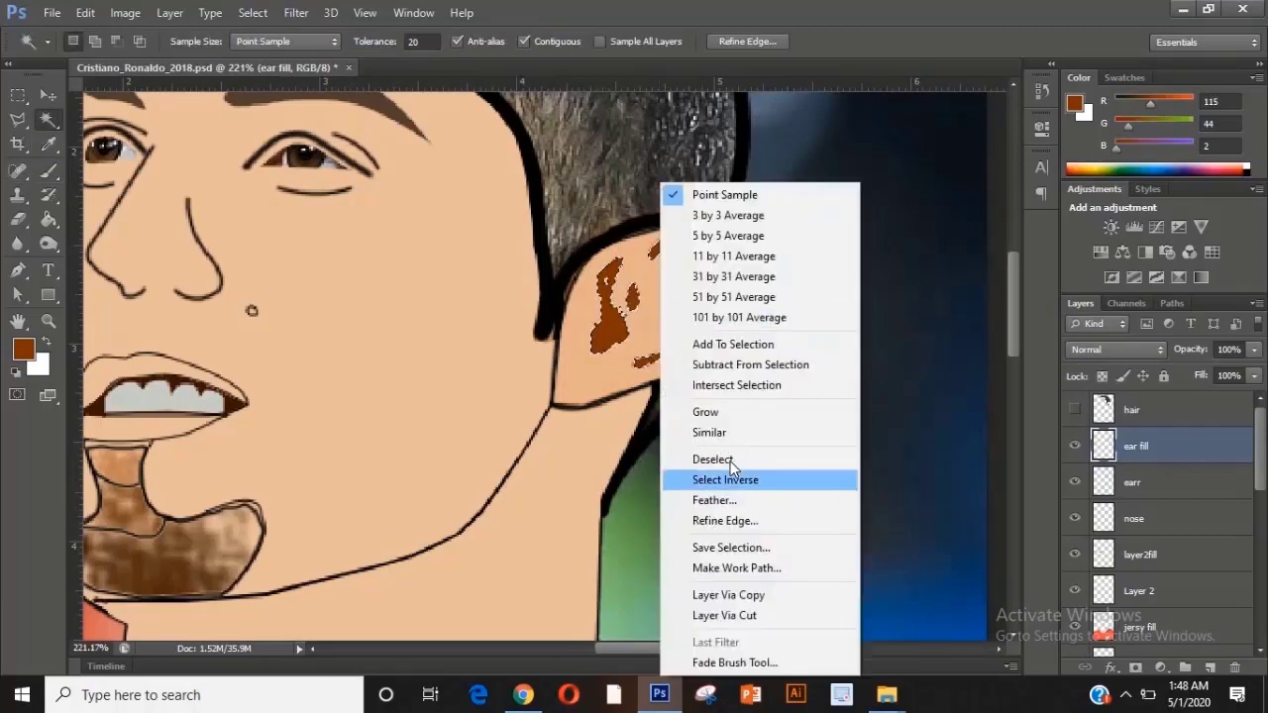
click(723, 459)
scroll(902, 410, down, 4)
click(1075, 410)
scroll(600, 376, down, 3)
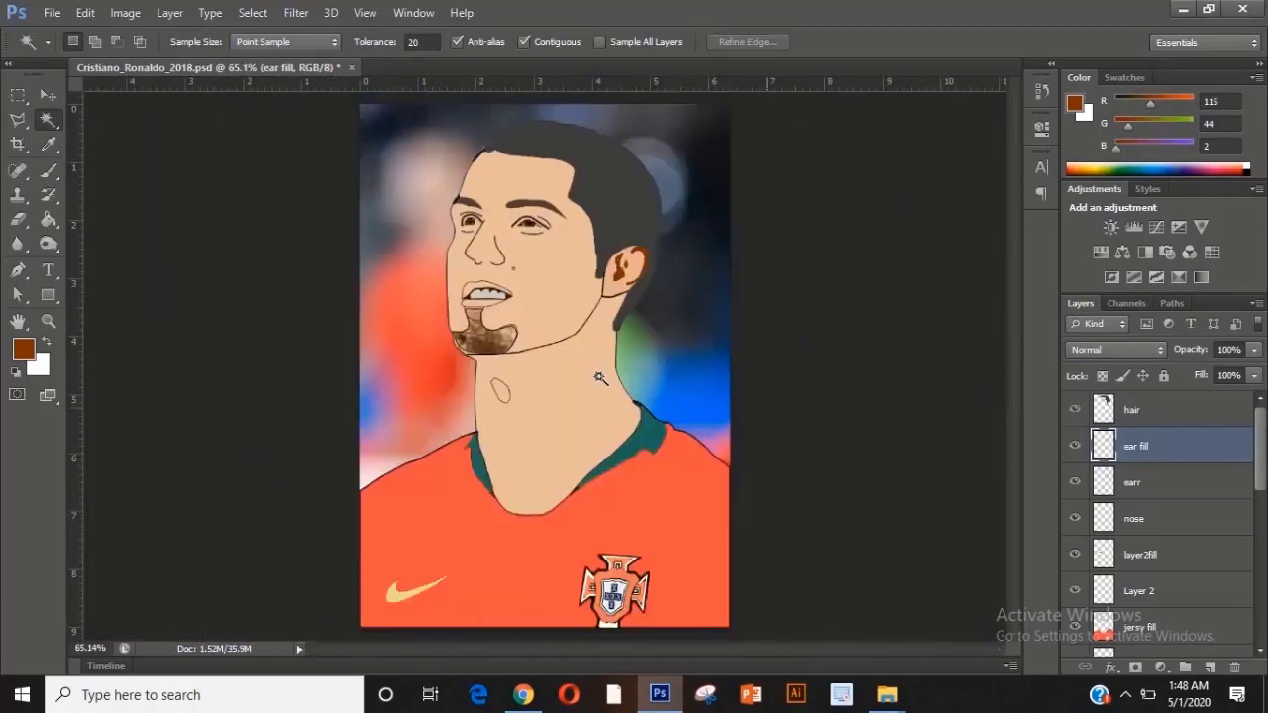
Paint the outlined patch on the neck in light skin tone (215, 178, 159) on layer2fill, sampling the color from the photo.
scroll(551, 315, up, 1)
scroll(486, 380, up, 4)
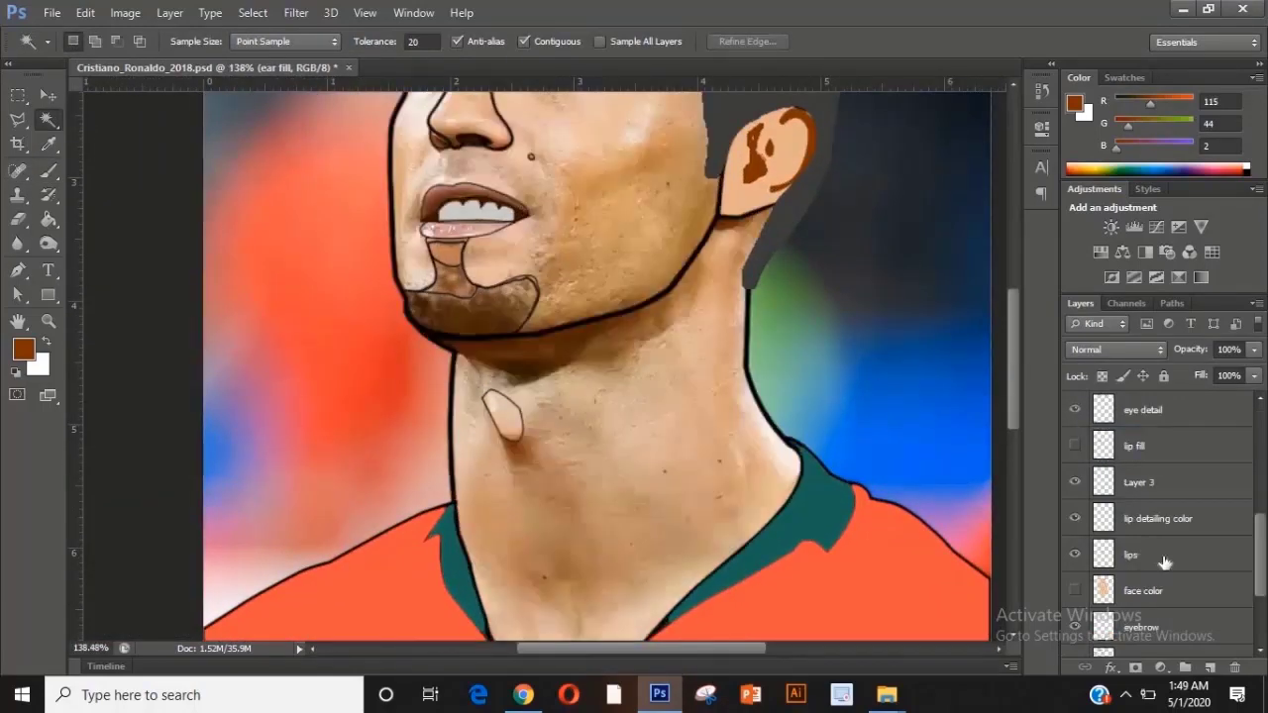
key(b)
alt+click(471, 399)
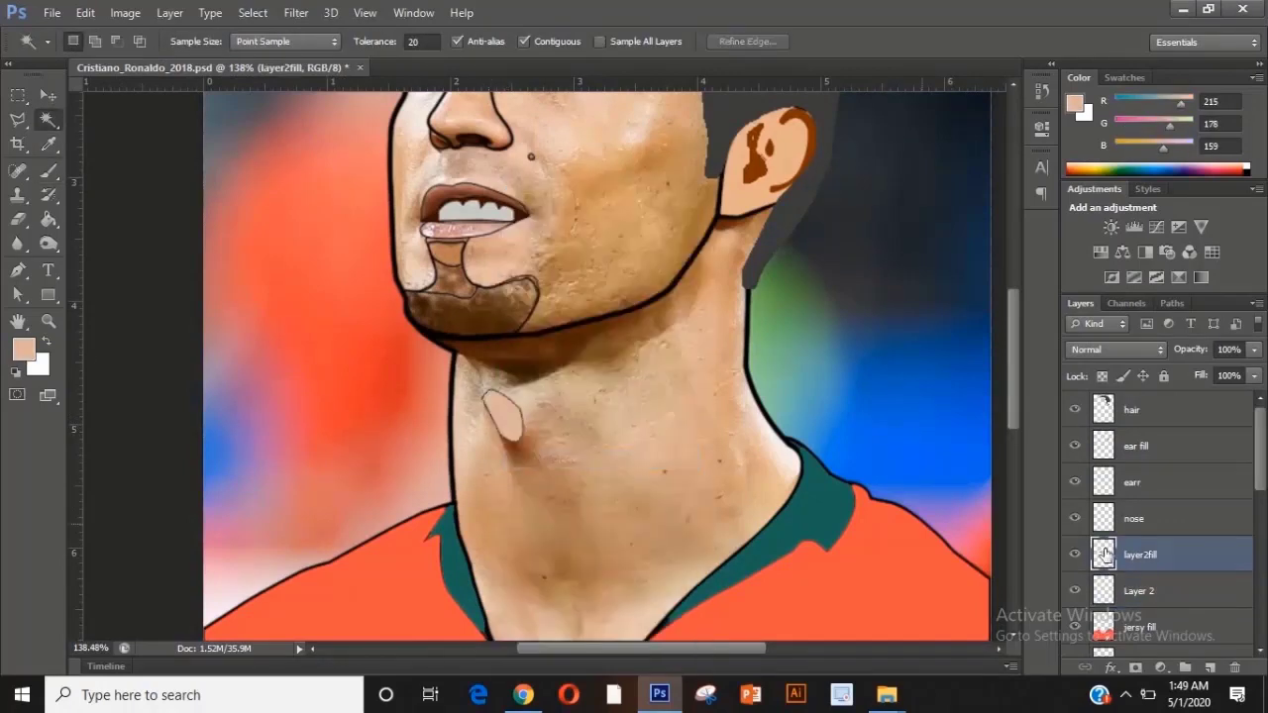
scroll(1083, 624, down, 3)
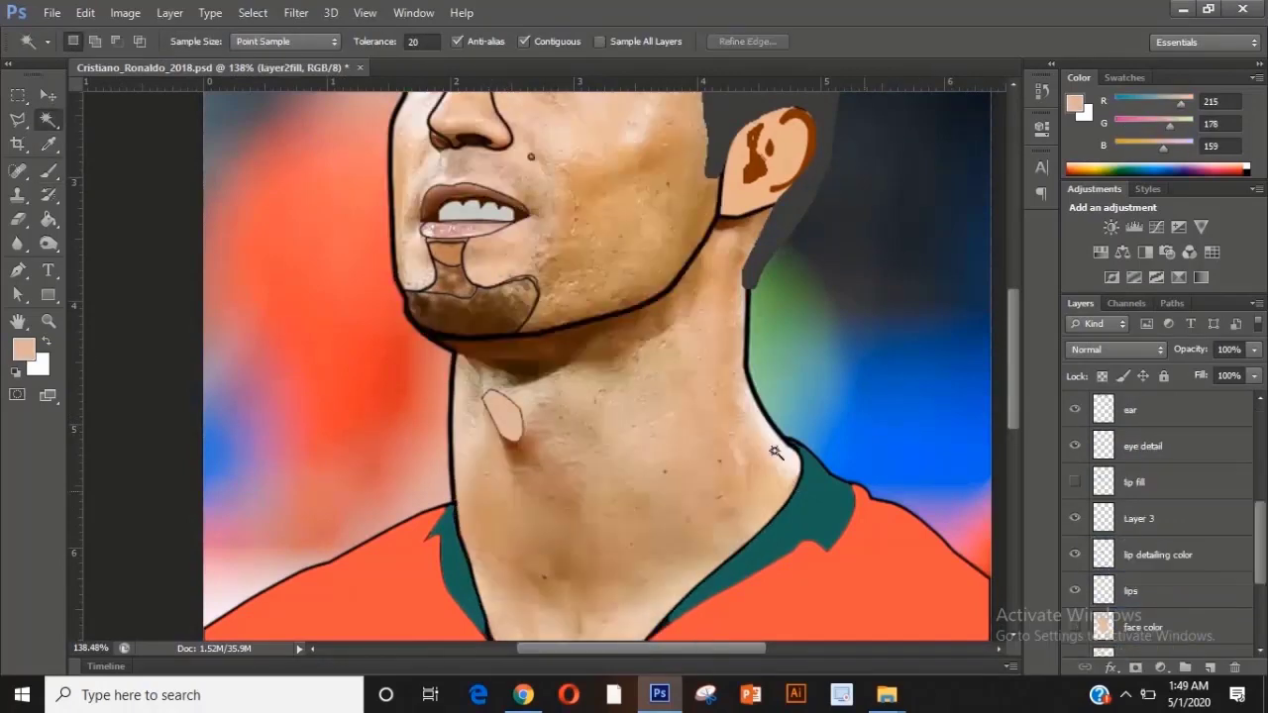
Show the white Layer 1 and select the whites of both eyes on the face outline layer.
key(ctrl+0)
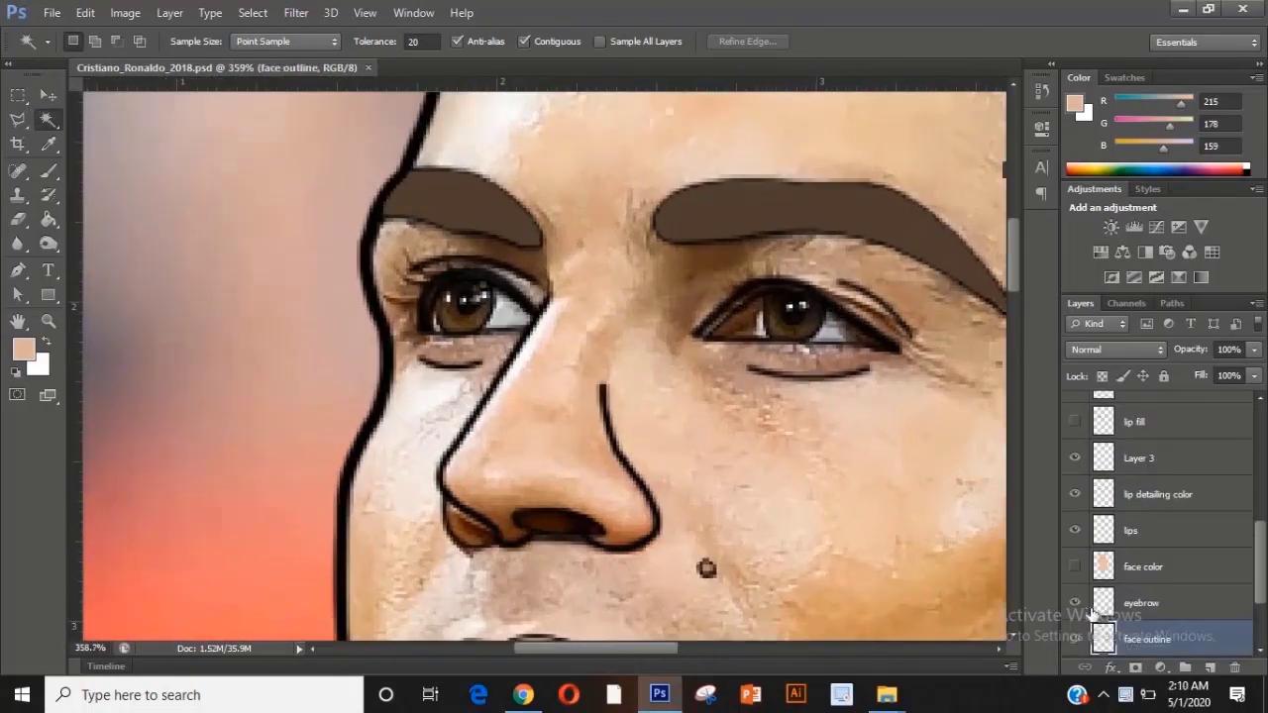
scroll(1090, 615, down, 3)
click(1075, 602)
scroll(832, 346, up, 2)
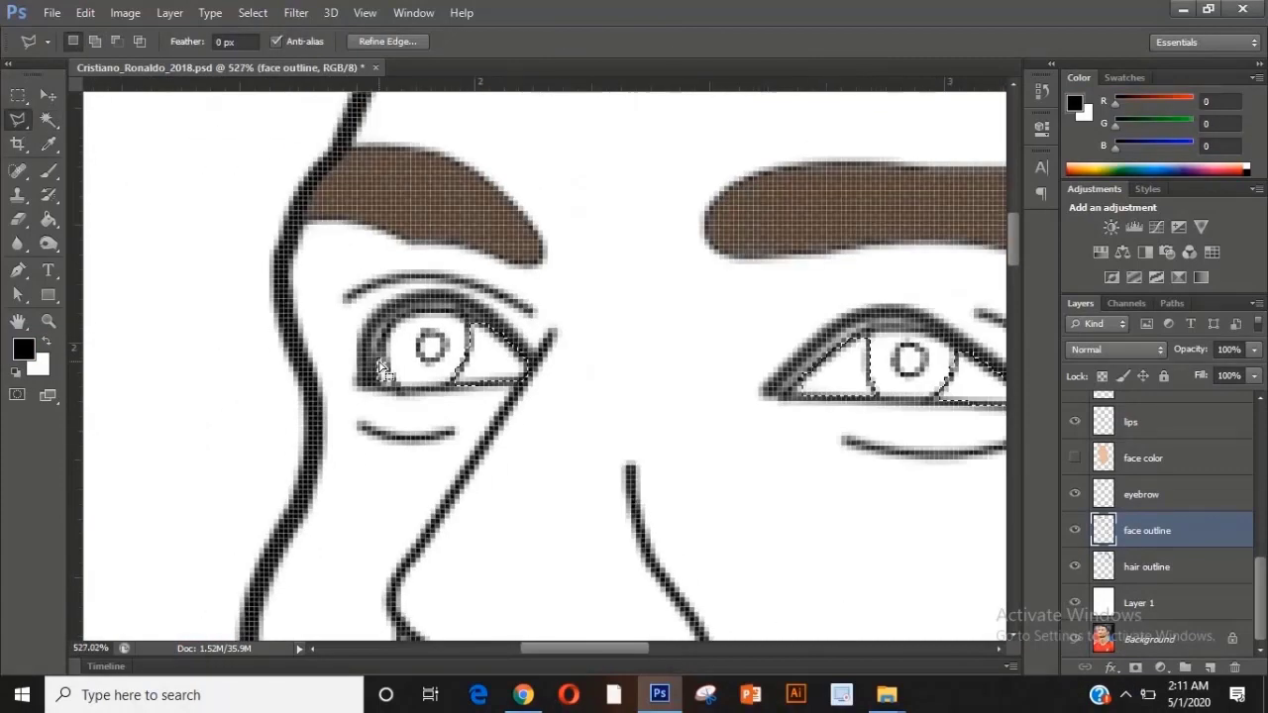
scroll(792, 584, down, 4)
scroll(792, 584, up, 1)
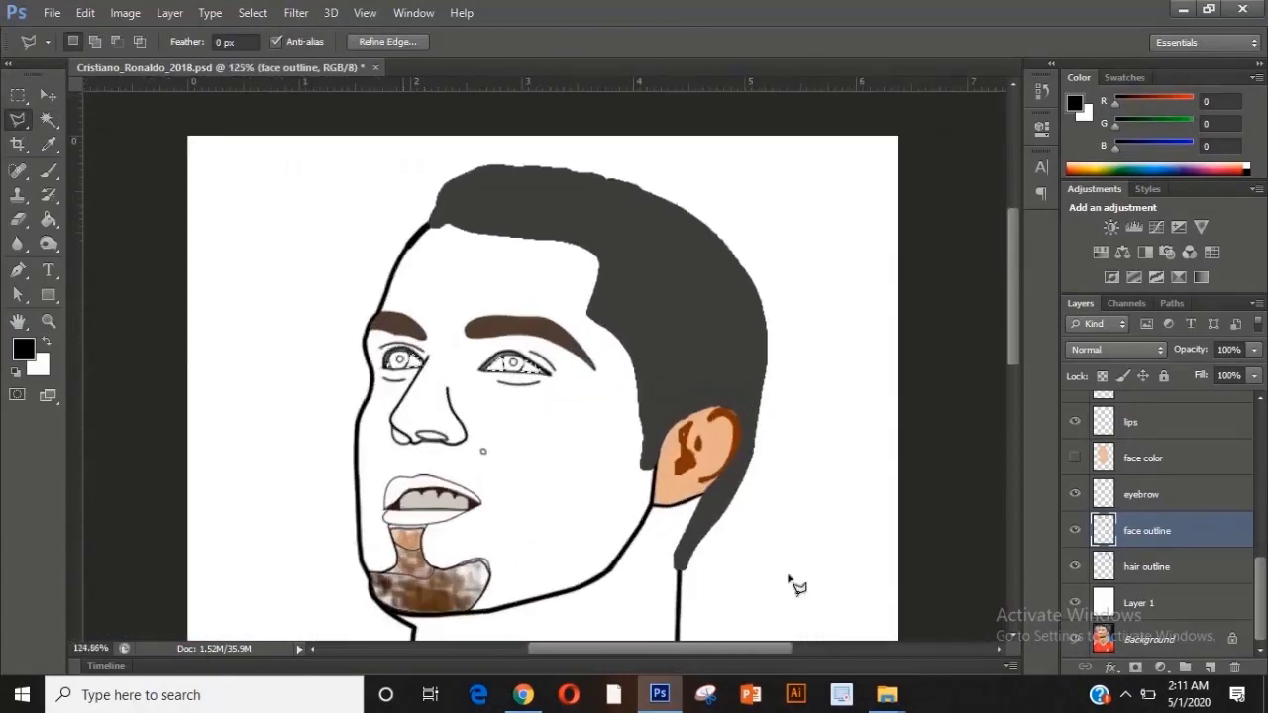
Hide Layer 1, paint the selected eye whites light gray (172, 173, 177) on a new eye fill layer, and deselect them.
click(1075, 603)
scroll(520, 361, up, 2)
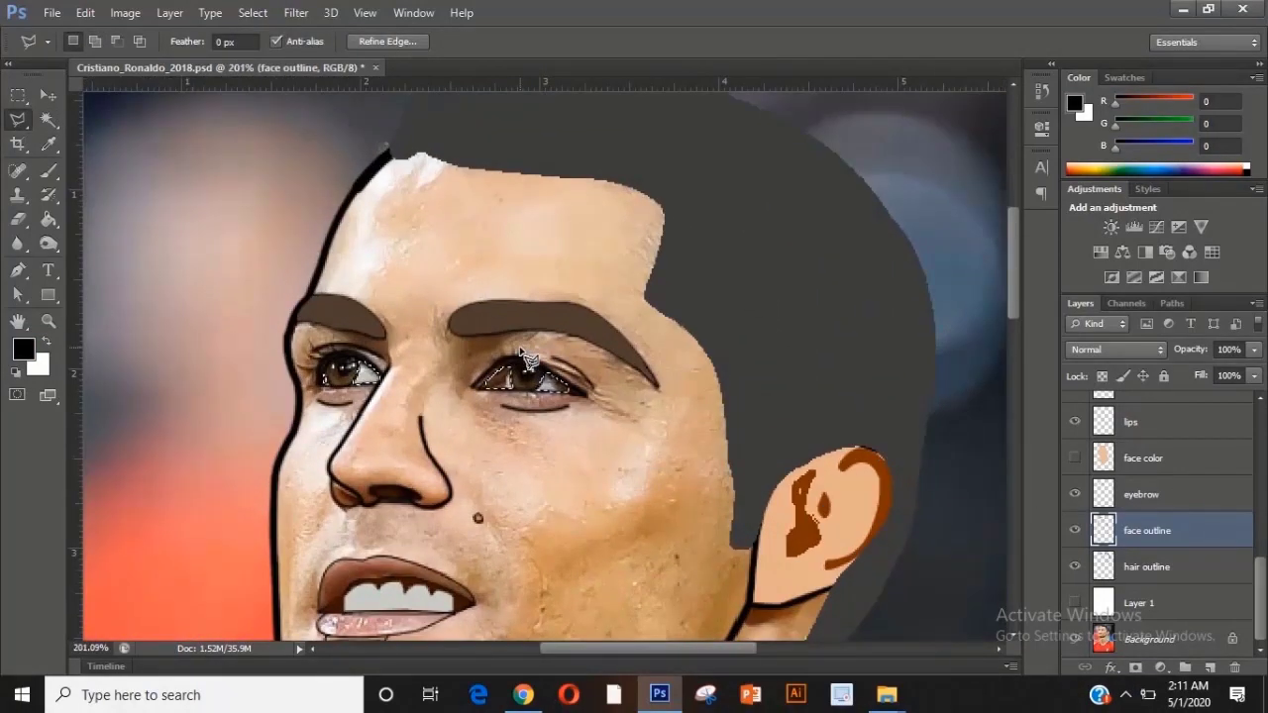
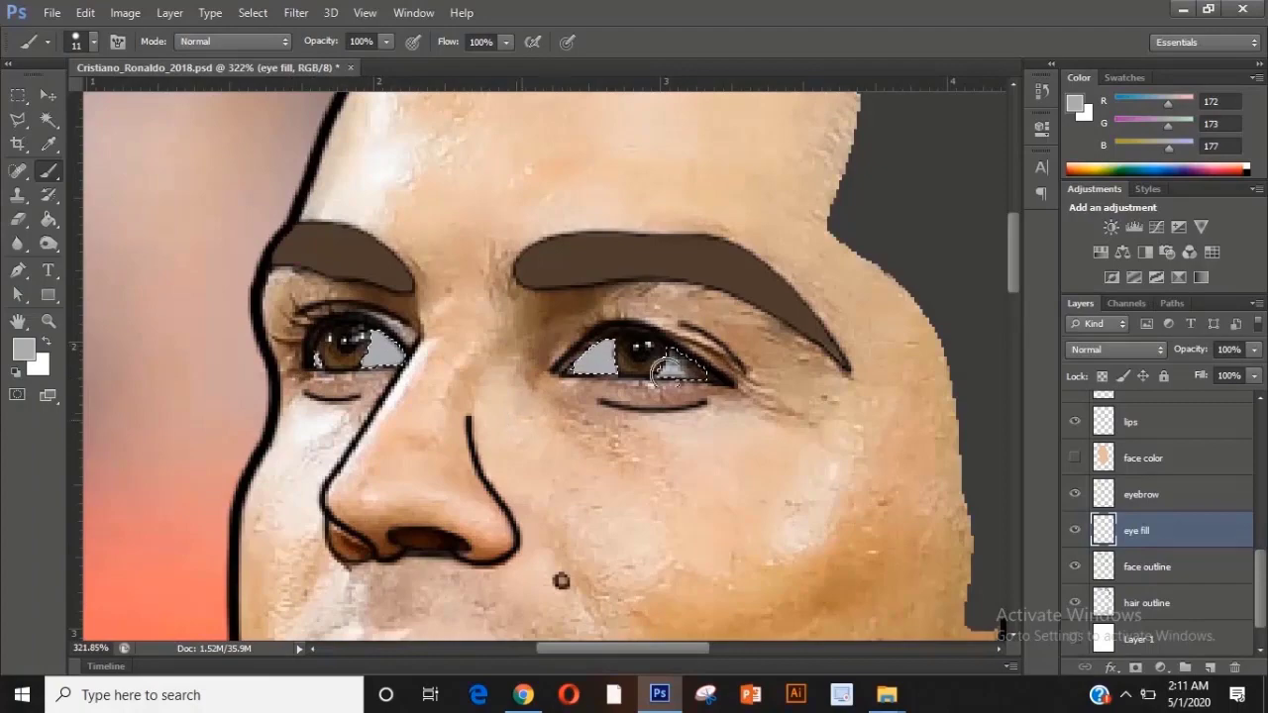
right_click(698, 282)
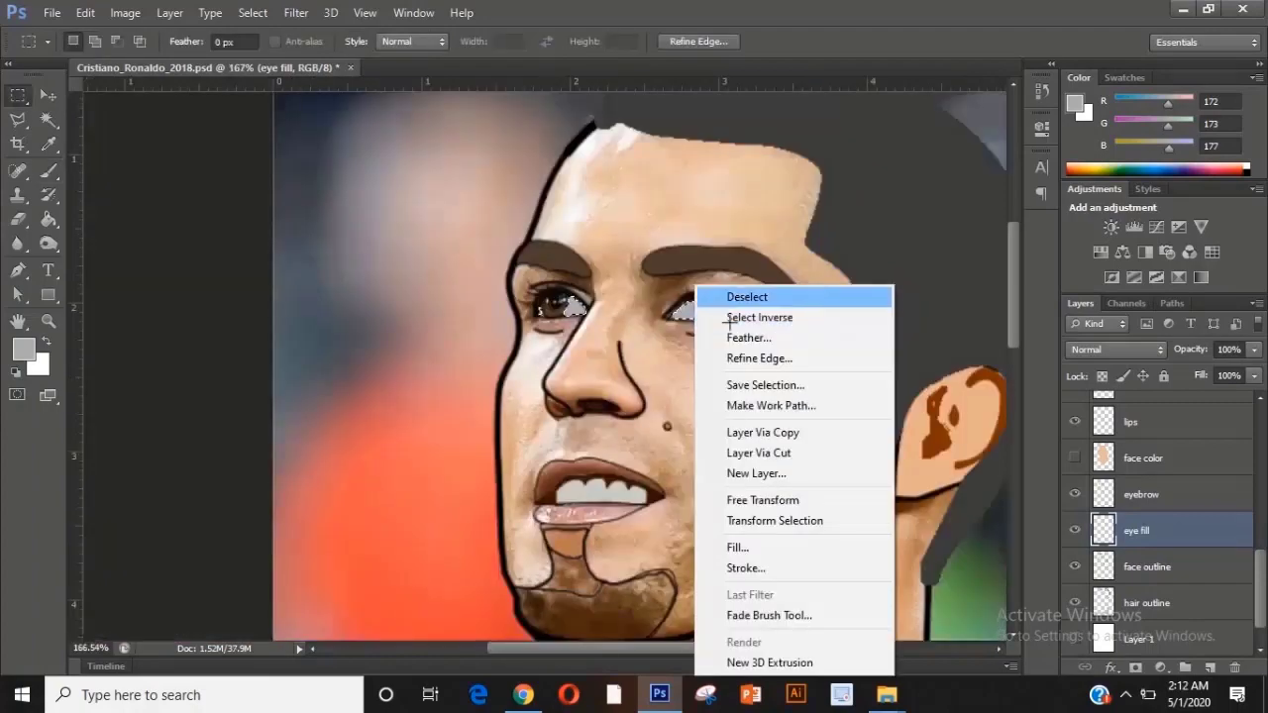
click(738, 294)
scroll(693, 327, up, 4)
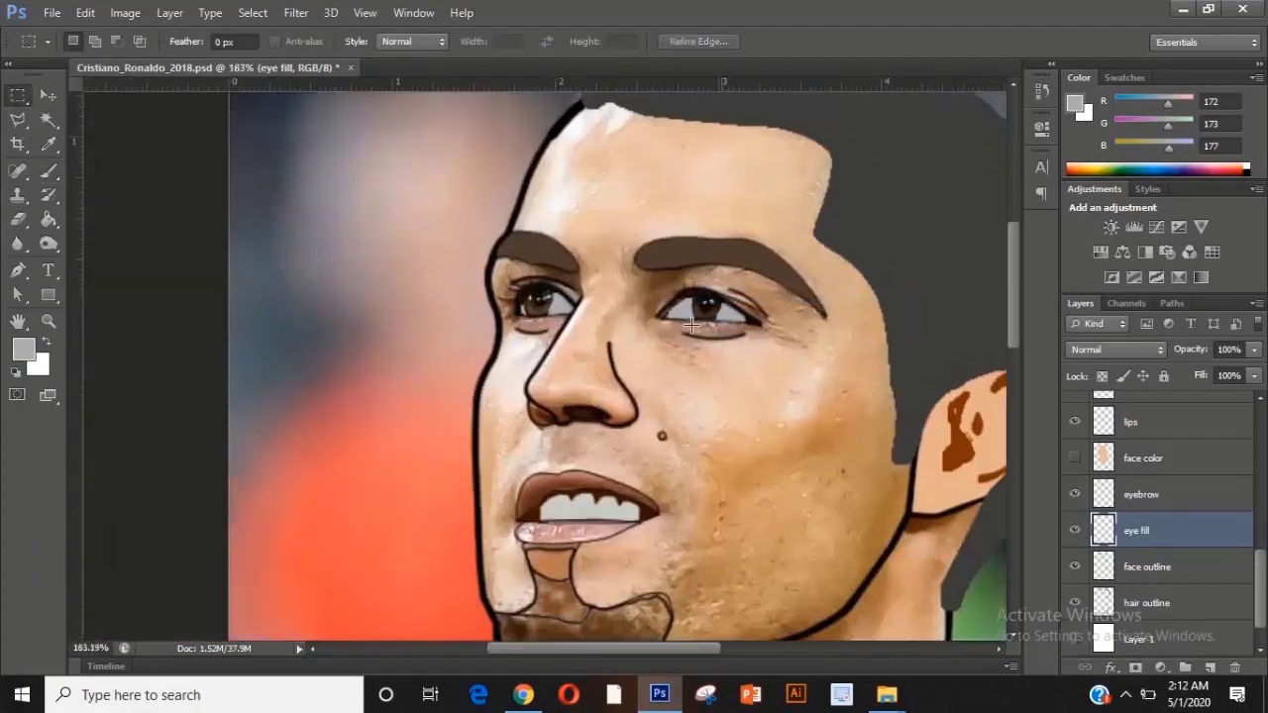
Select the irises of both eyes on the face outline layer against the white Layer 1.
scroll(687, 325, down, 4)
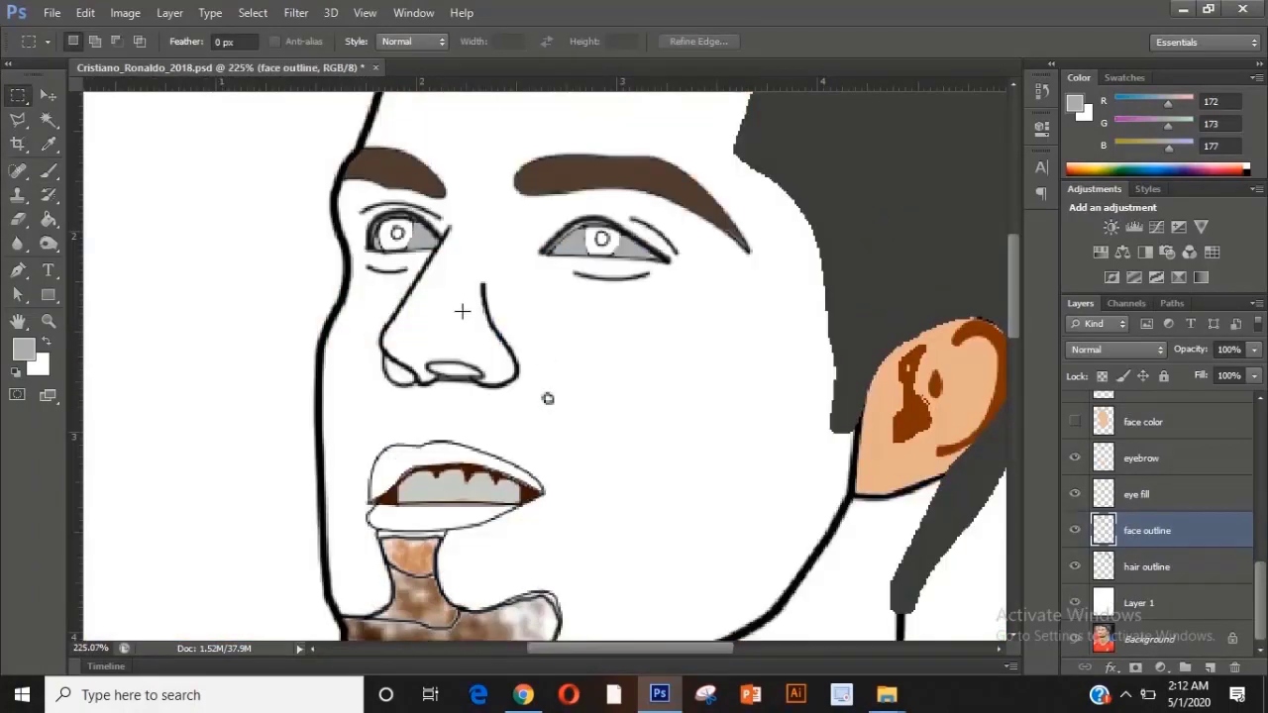
scroll(590, 262, up, 4)
key(w)
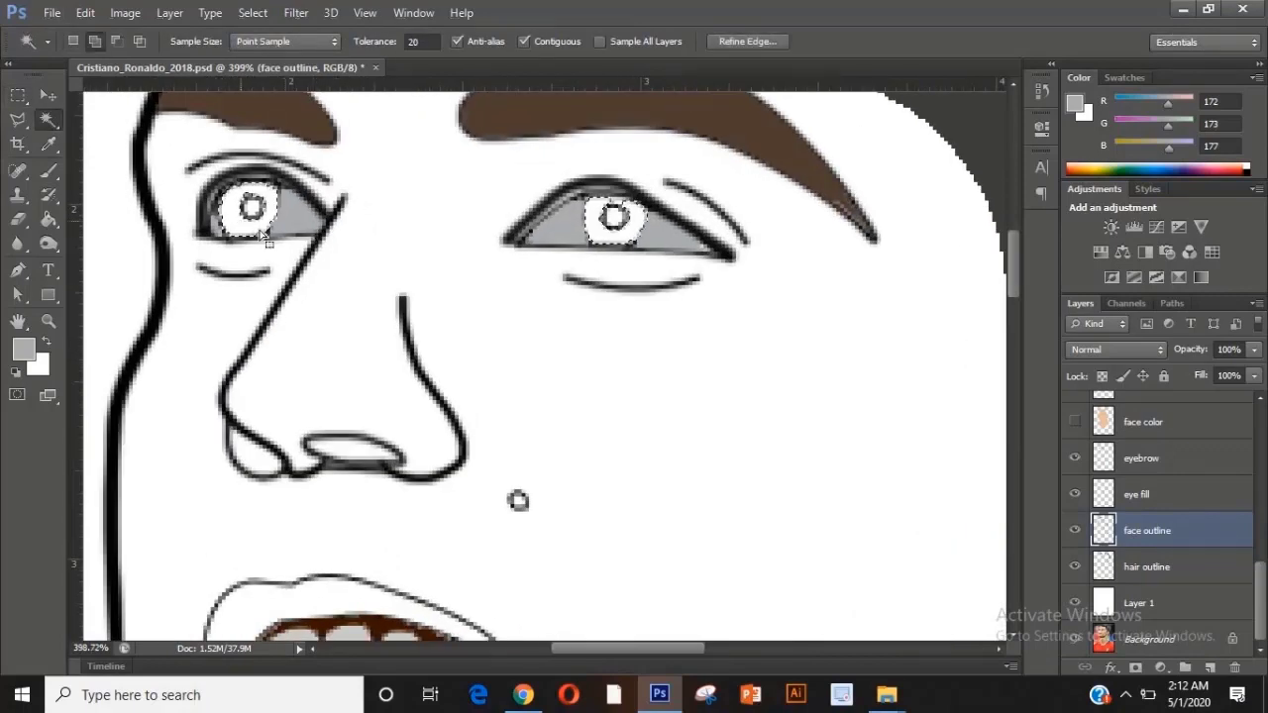
key(l)
scroll(699, 344, down, 5)
Hide Layer 1 and paint the selected irises dark brown (58, 37, 16) on the eye fill layer.
click(1076, 603)
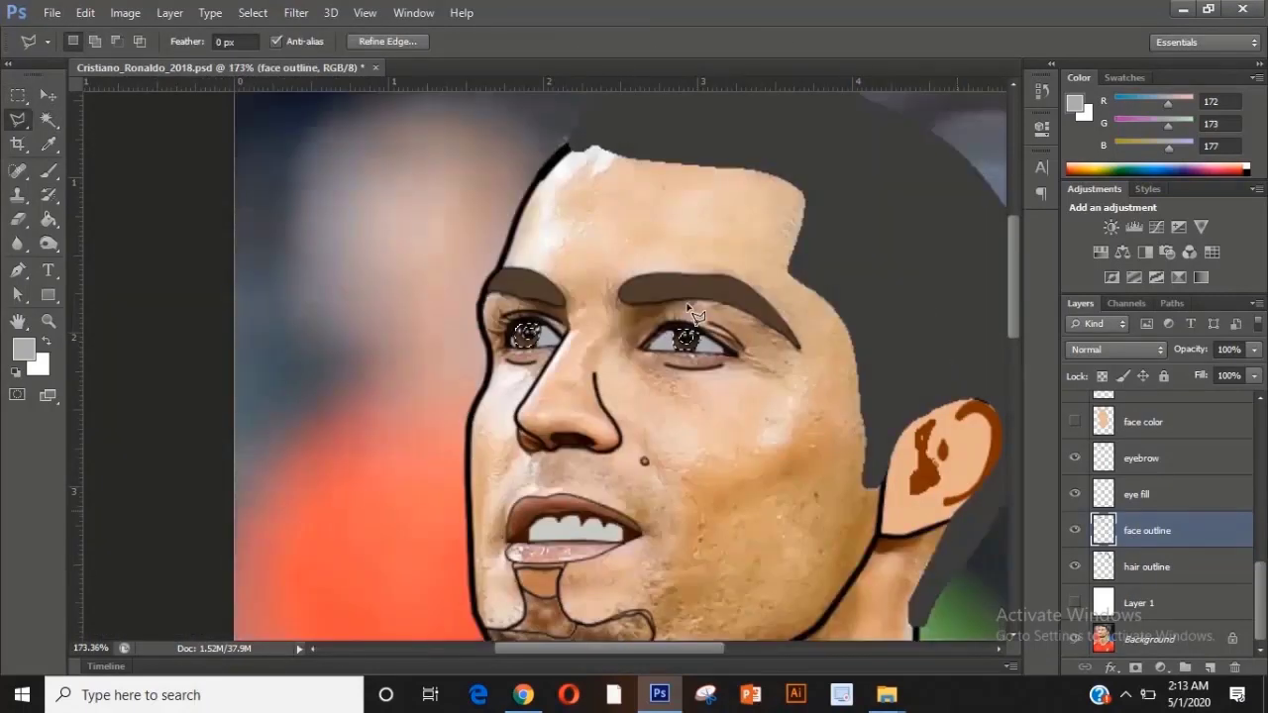
scroll(698, 315, down, 3)
scroll(706, 319, up, 7)
click(1138, 494)
click(56, 171)
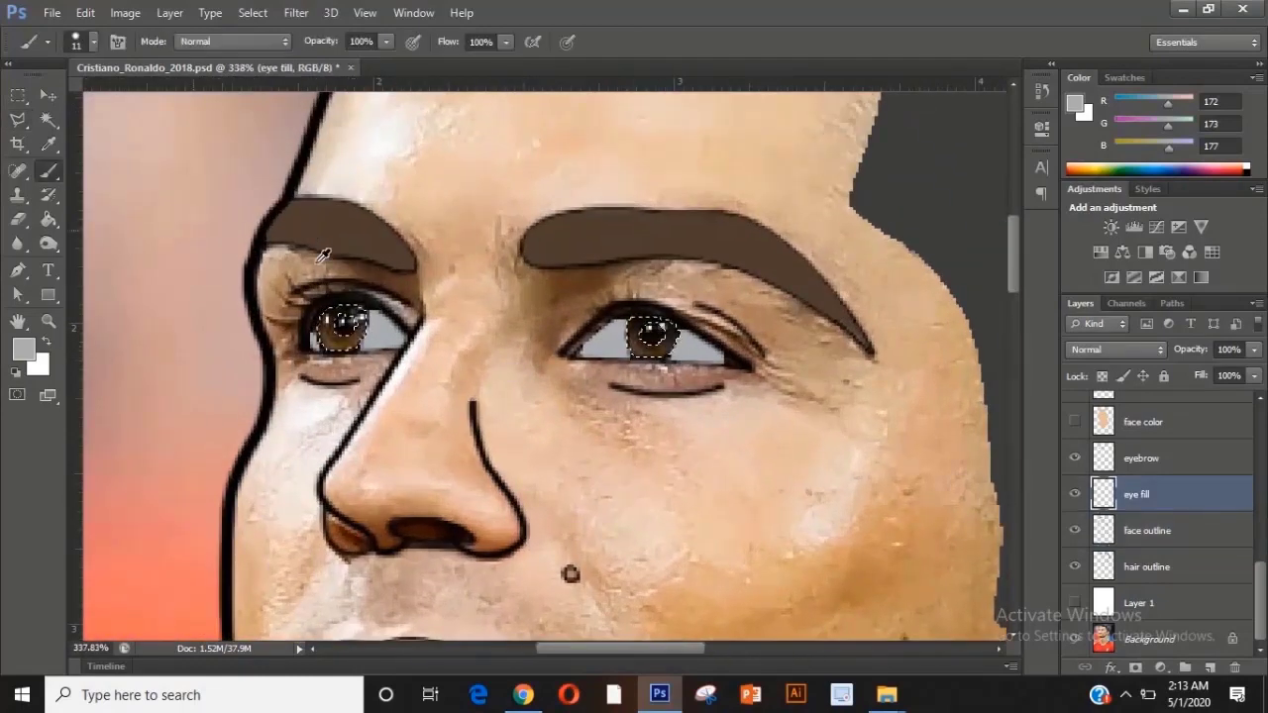
alt+click(346, 333)
mouse_move(329, 335)
mouse_down()
mouse_move(330, 319)
mouse_move(376, 321)
mouse_move(354, 303)
mouse_up()
Invert the selection, paint both pupils near-black (6, 0, 4) on the eye fill layer, and deselect.
key(w)
right_click(556, 466)
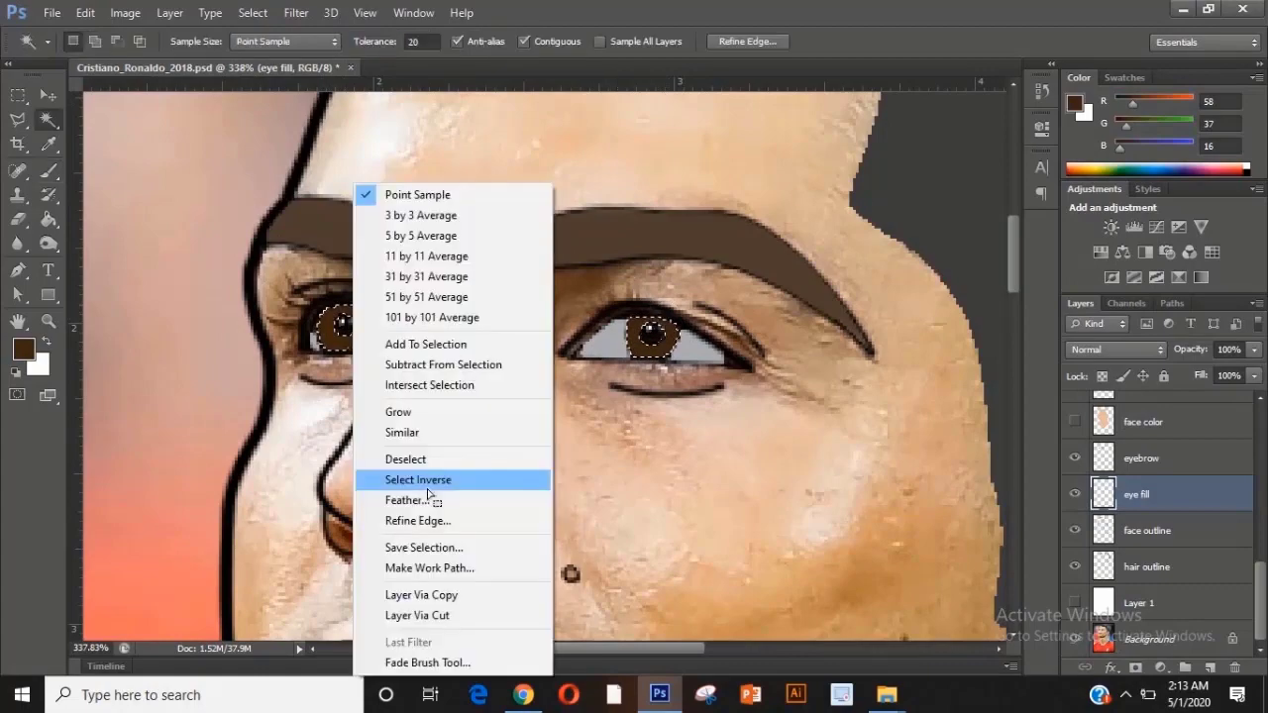
click(538, 480)
scroll(459, 362, down, 3)
scroll(459, 362, up, 5)
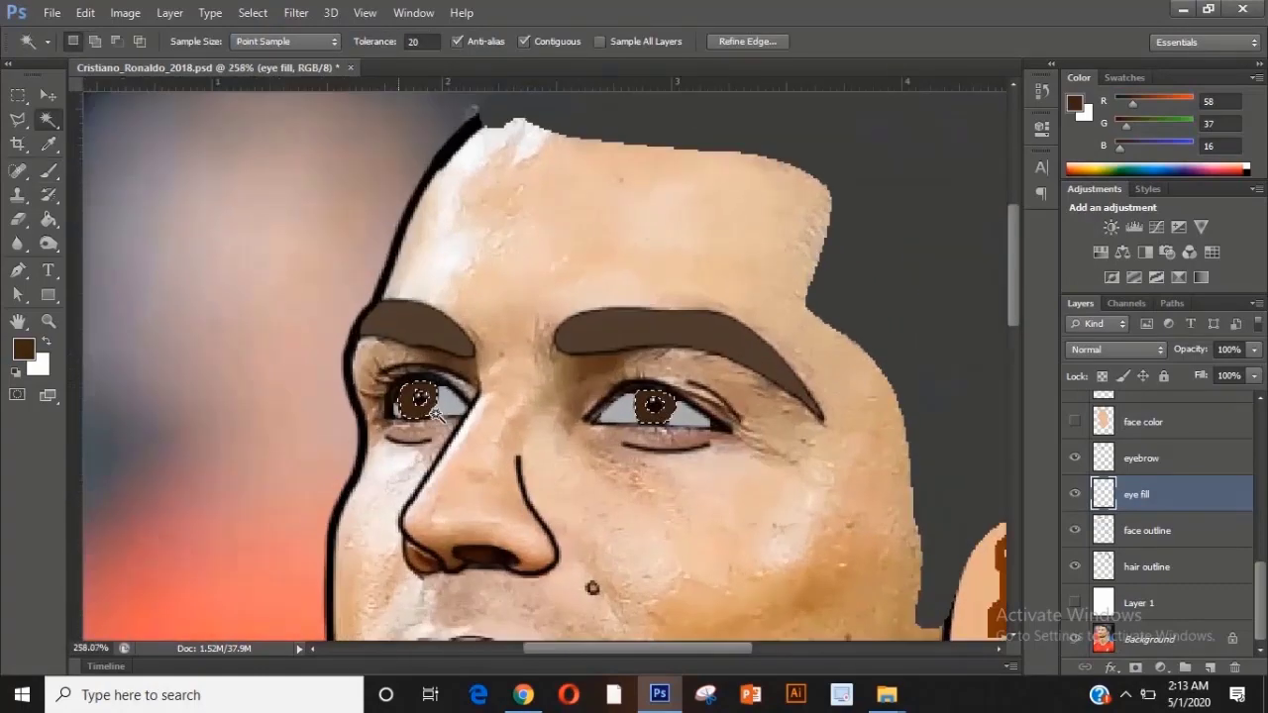
key(b)
alt+click(404, 401)
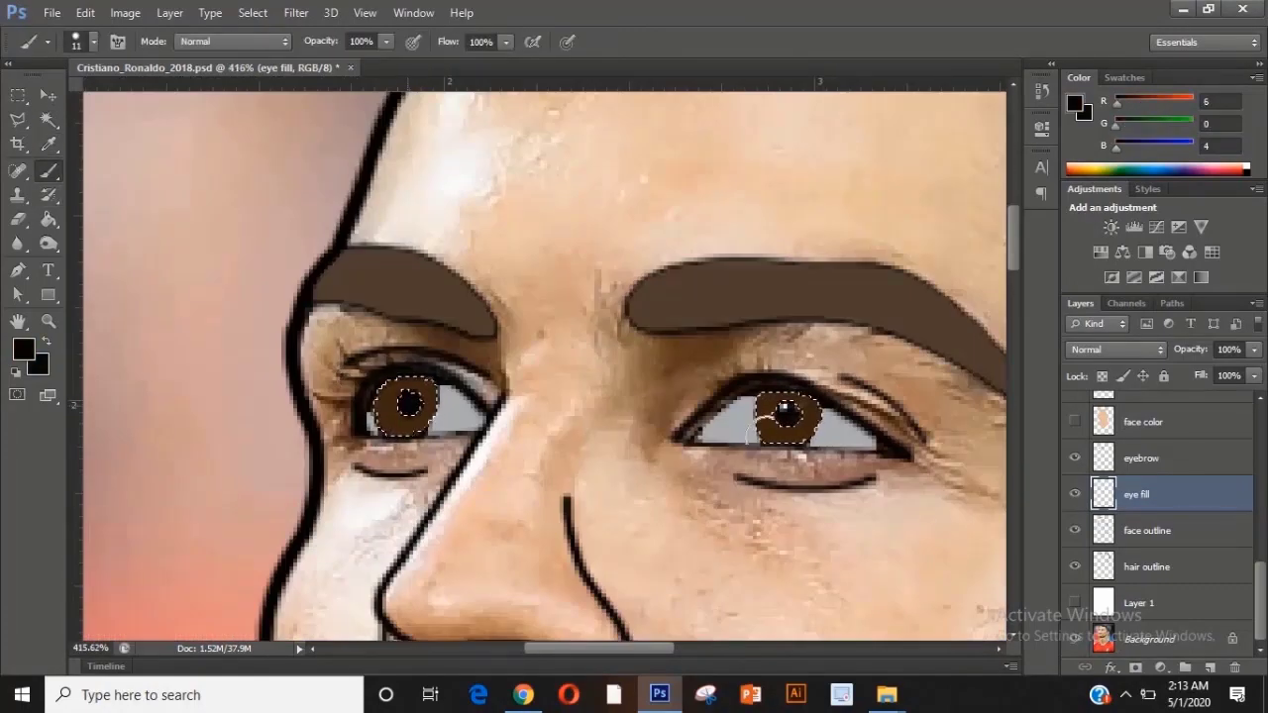
key(w)
right_click(381, 182)
click(430, 458)
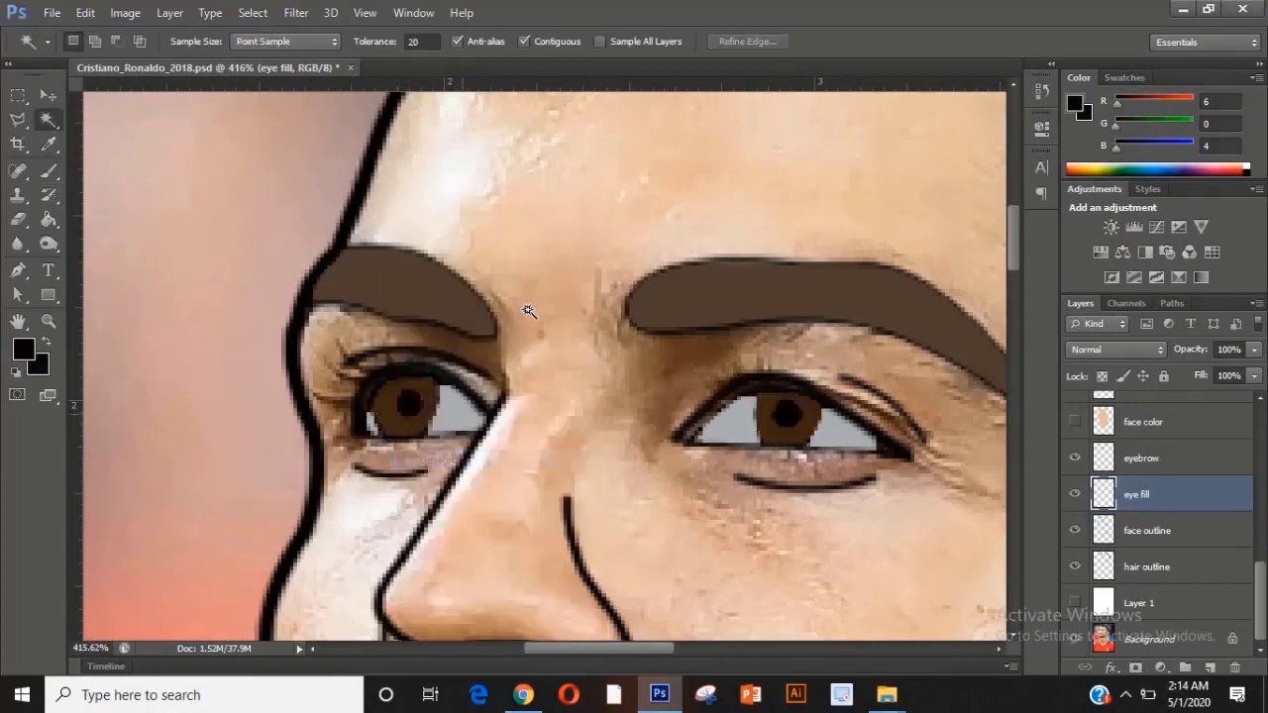
Show the lip fill and face color layers and the white Layer 1 behind the portrait.
scroll(527, 311, down, 5)
scroll(545, 340, up, 1)
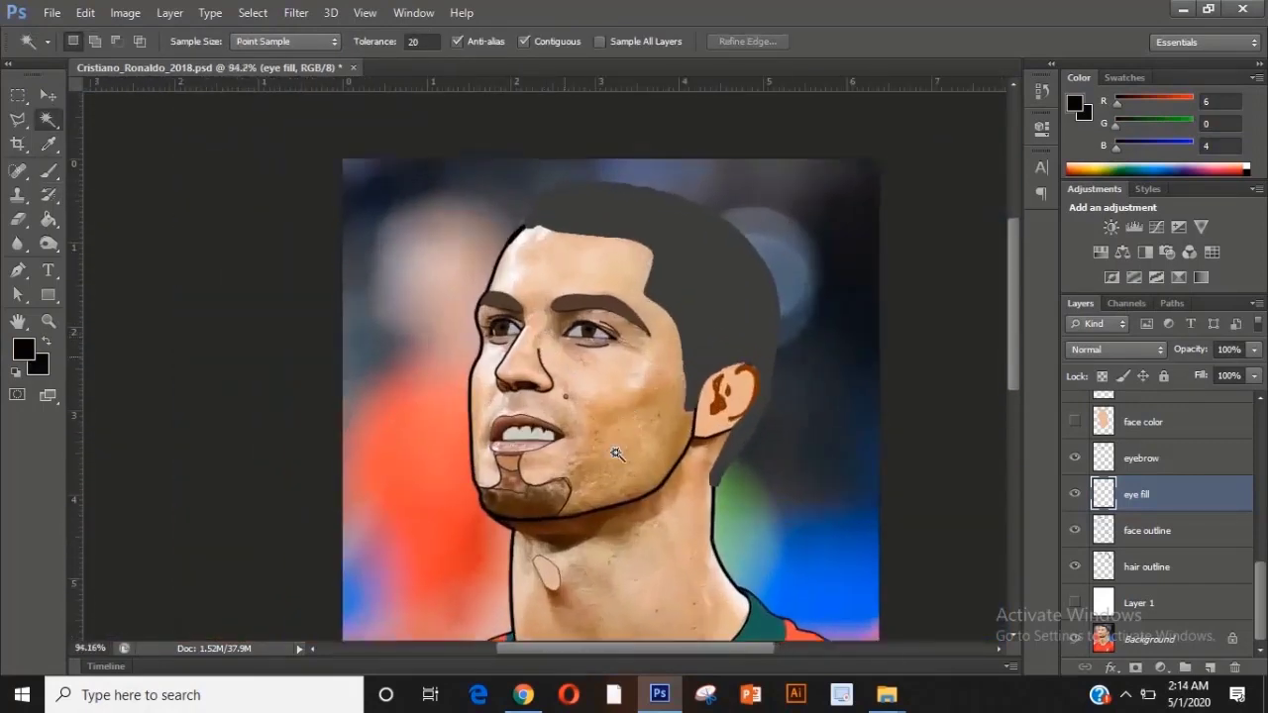
scroll(1078, 557, up, 5)
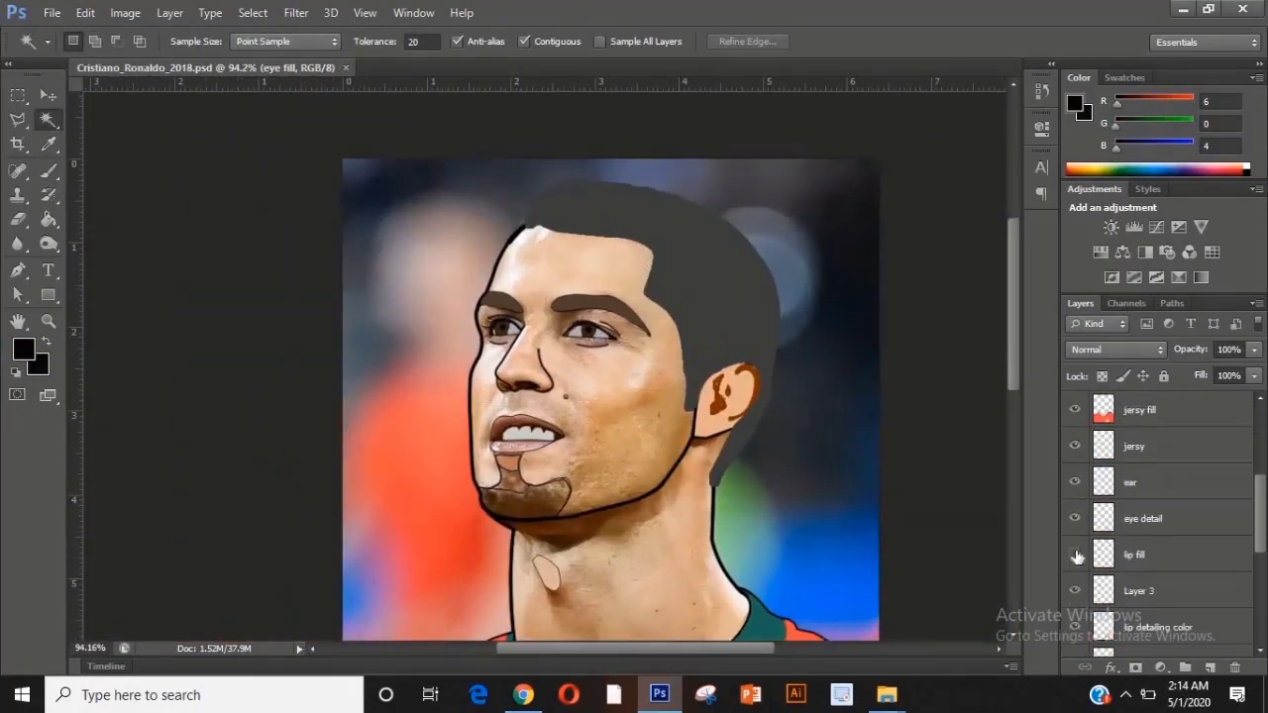
click(1076, 555)
scroll(1076, 557, down, 2)
click(1074, 555)
scroll(1075, 557, down, 2)
click(1076, 608)
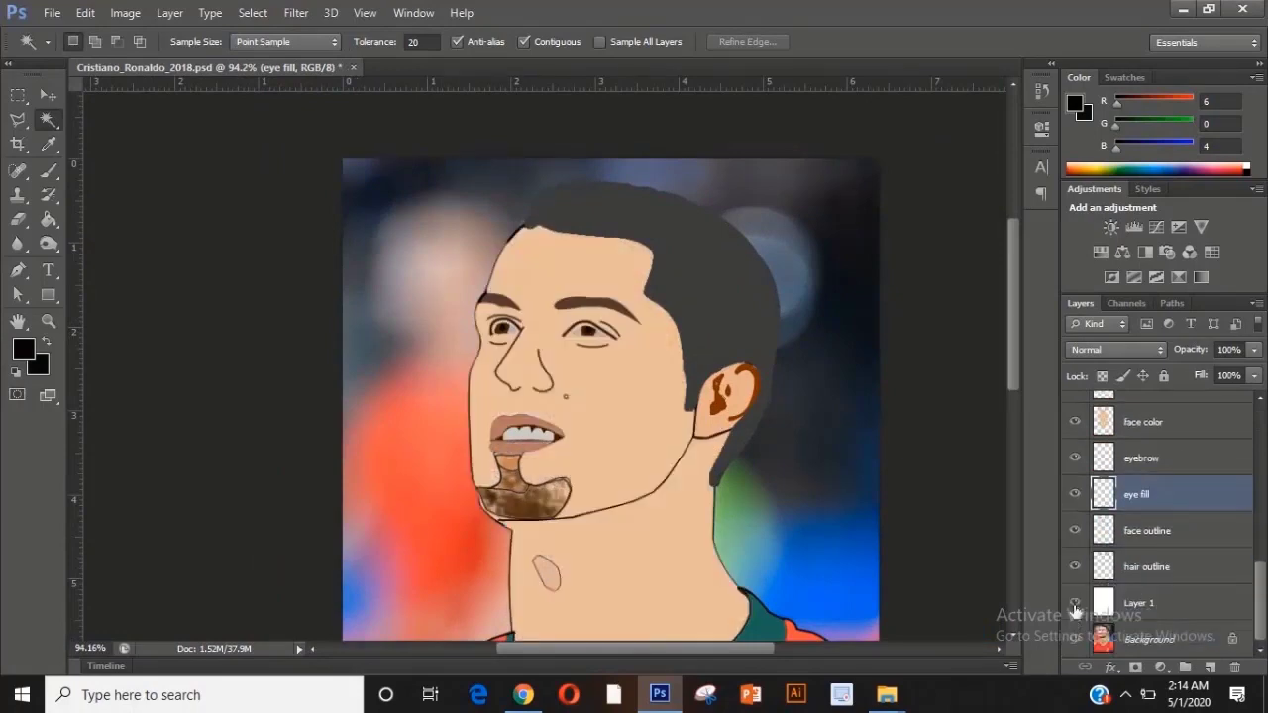
click(1076, 604)
scroll(783, 440, down, 2)
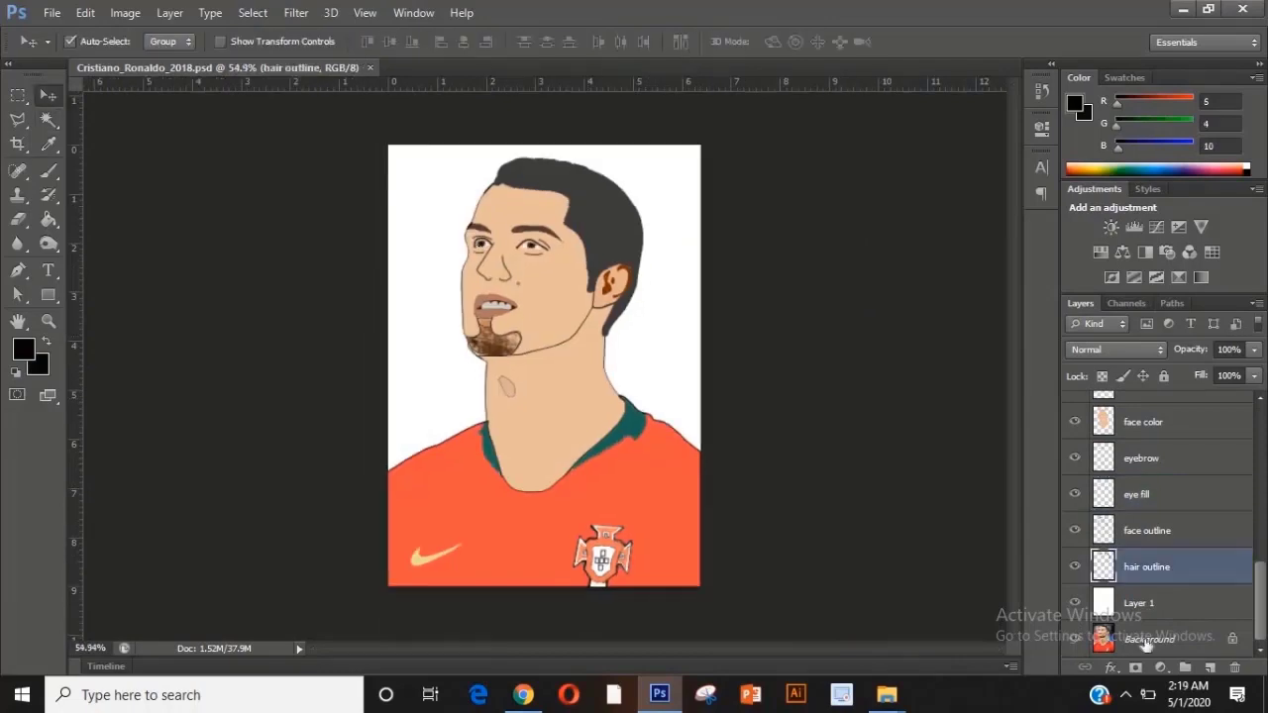
Convert the Background to a regular layer named Layer 0, duplicate it, and rename the duplicate background copy.
double_click(1140, 639)
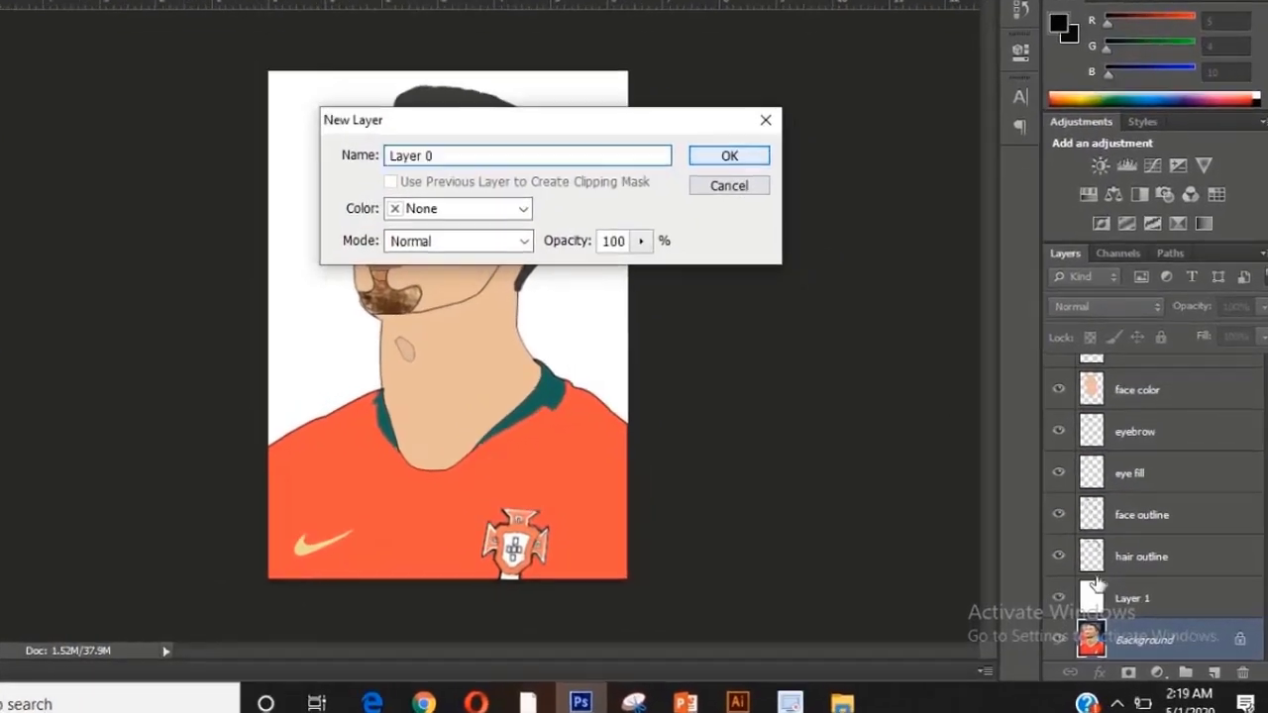
key(Return)
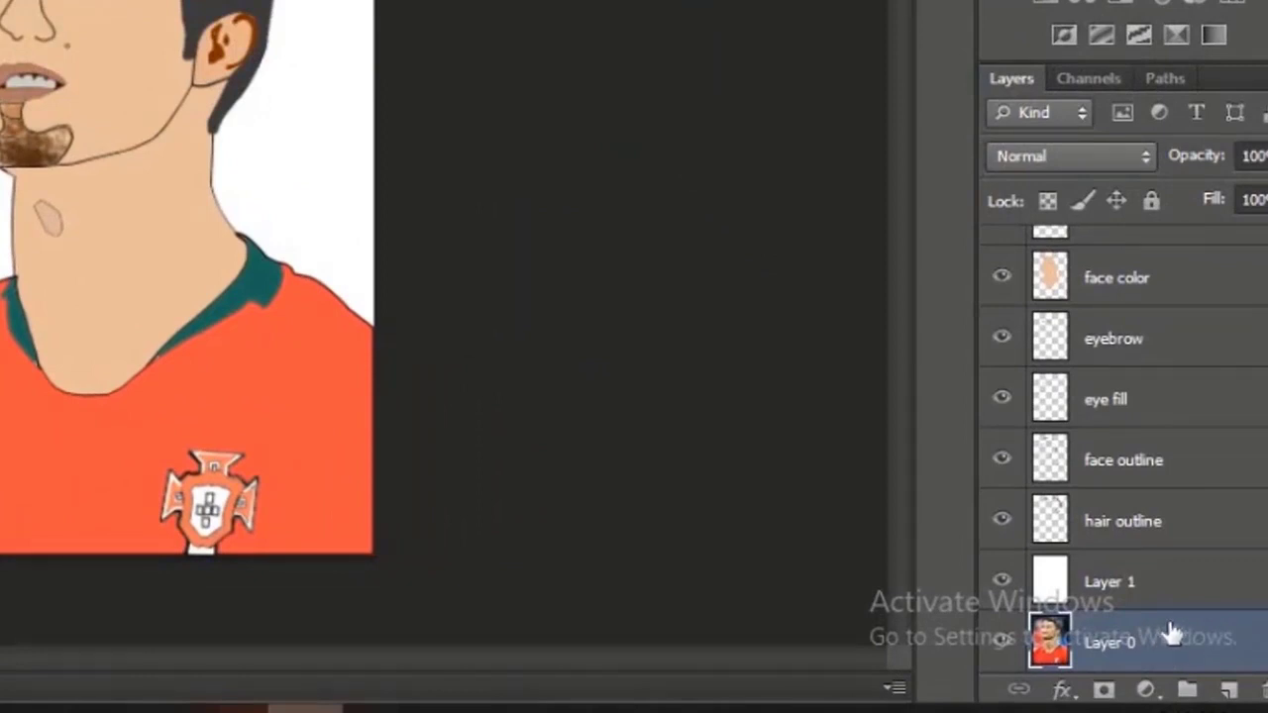
key(ctrl+j)
double_click(1139, 582)
text(backgrou)
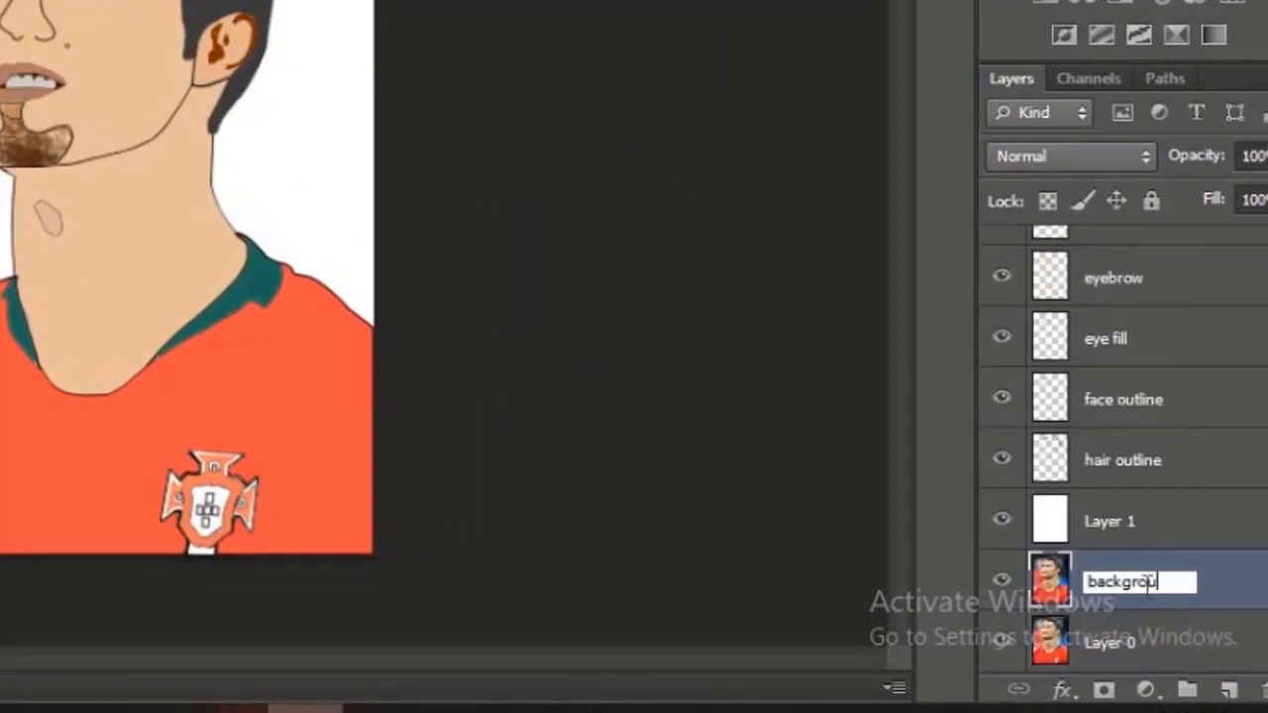
text(nd copy)
key(Return)
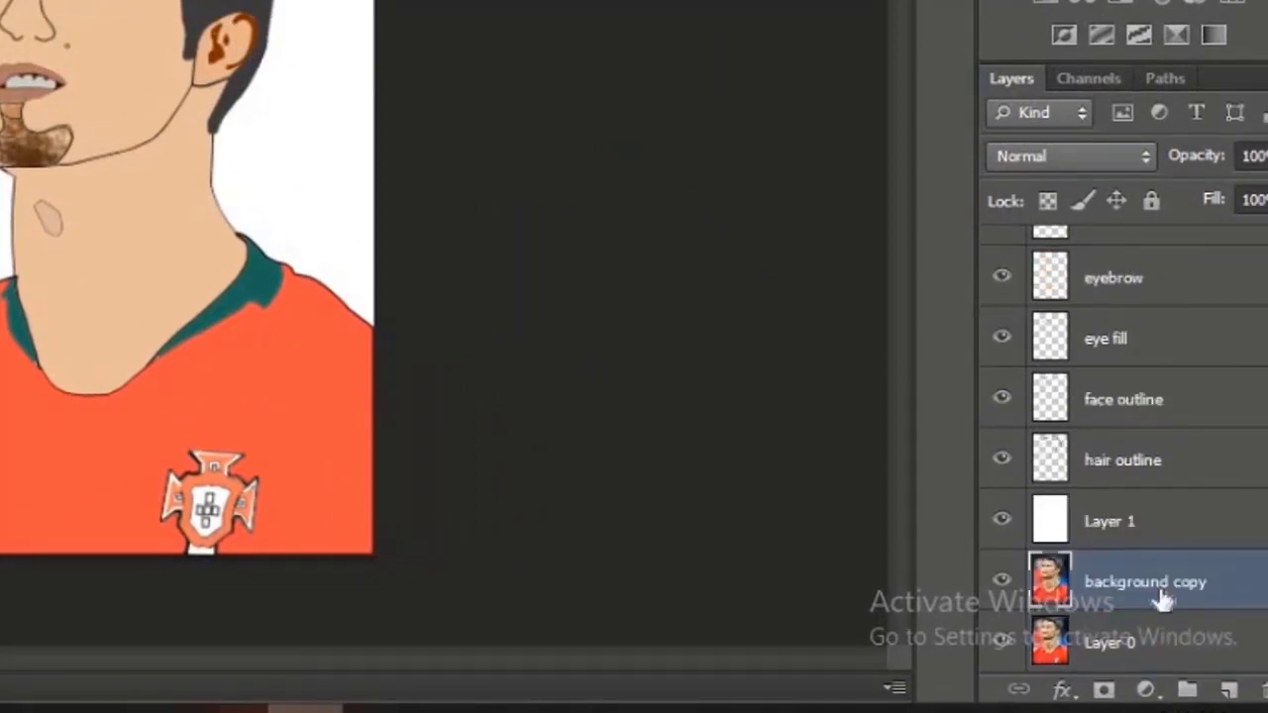
Move the background copy layer to the top of the layer stack, above the hair layer.
drag(1162, 599, 1132, 224)
drag(1133, 287, 1118, 233)
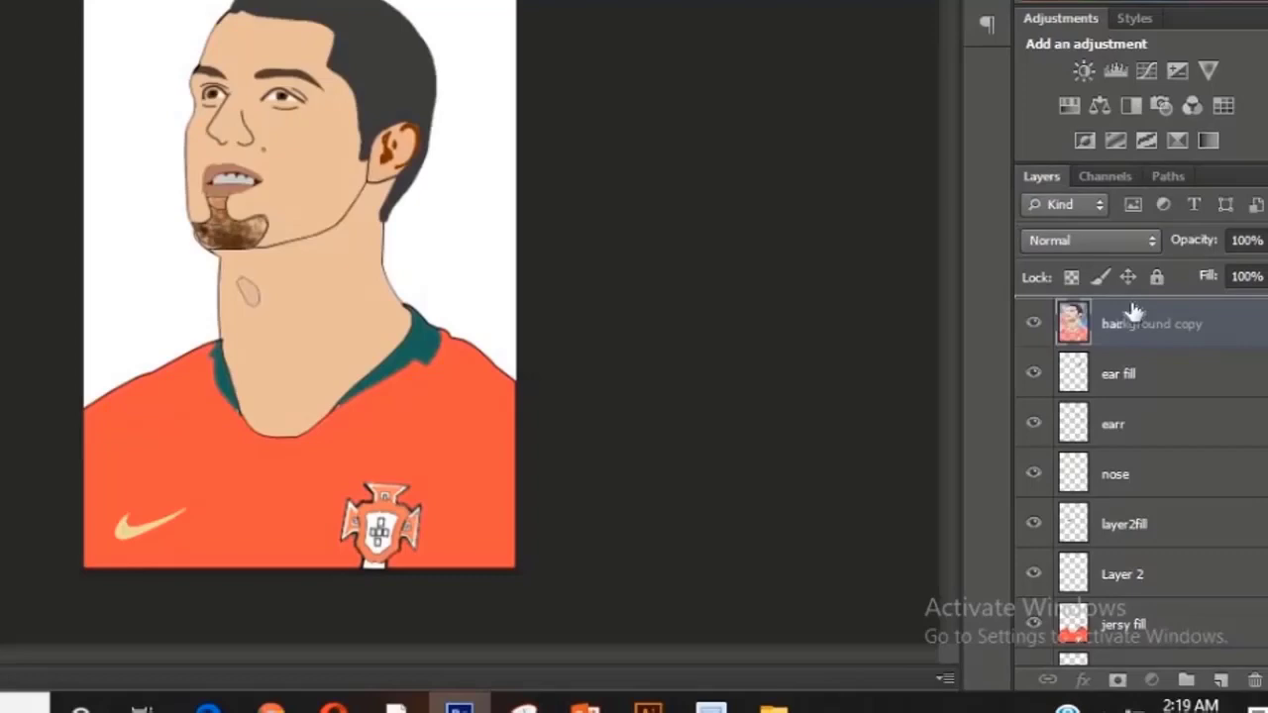
drag(1135, 312, 1135, 315)
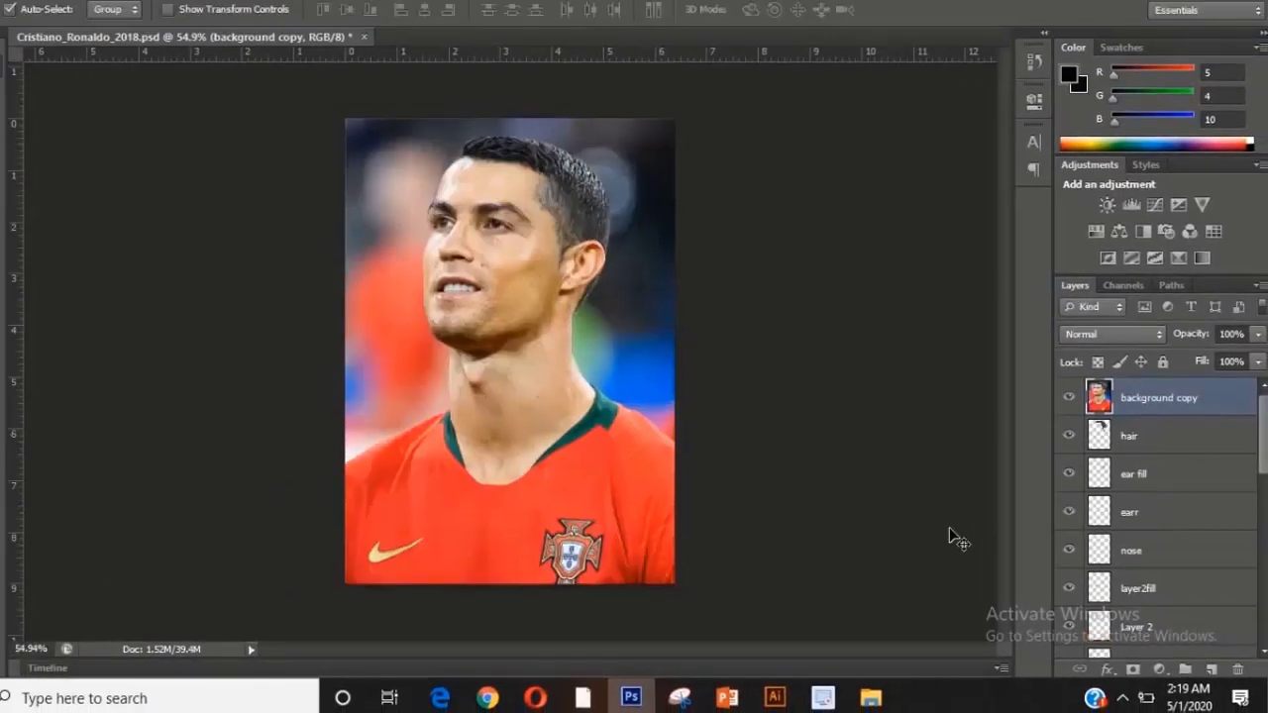
Desaturate the background copy layer.
click(0, 0)
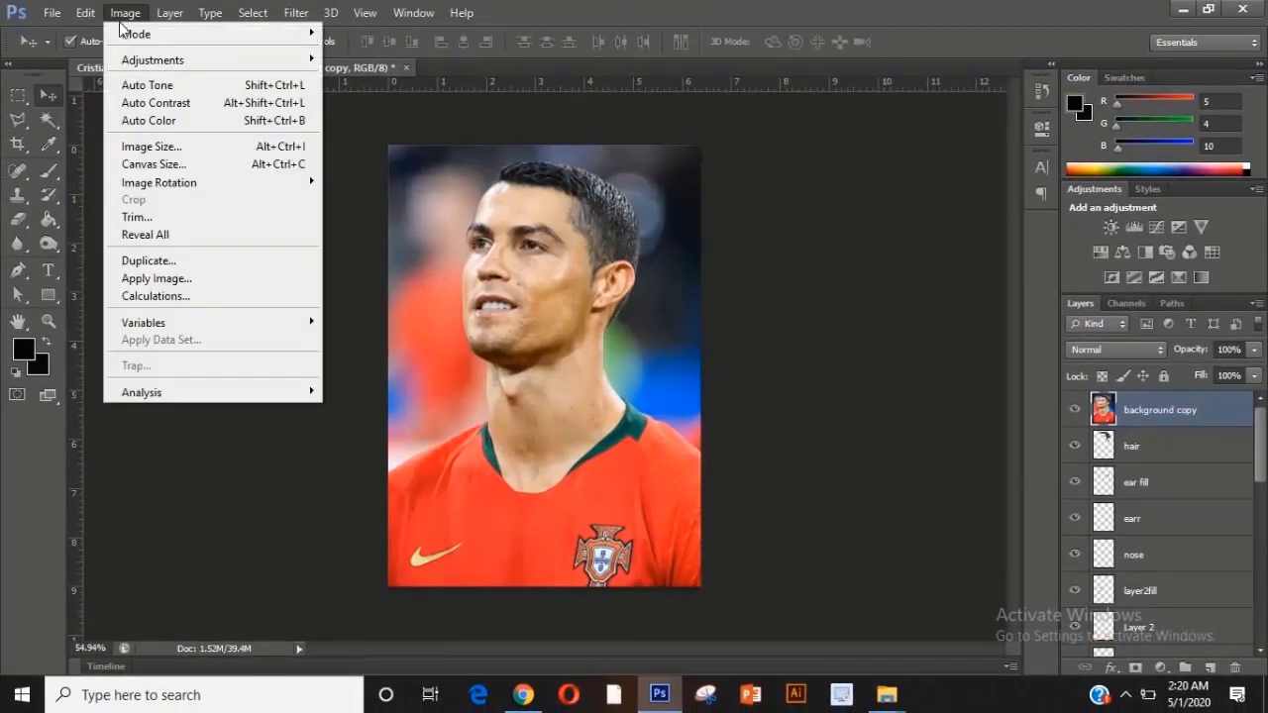
mouse_move(156, 61)
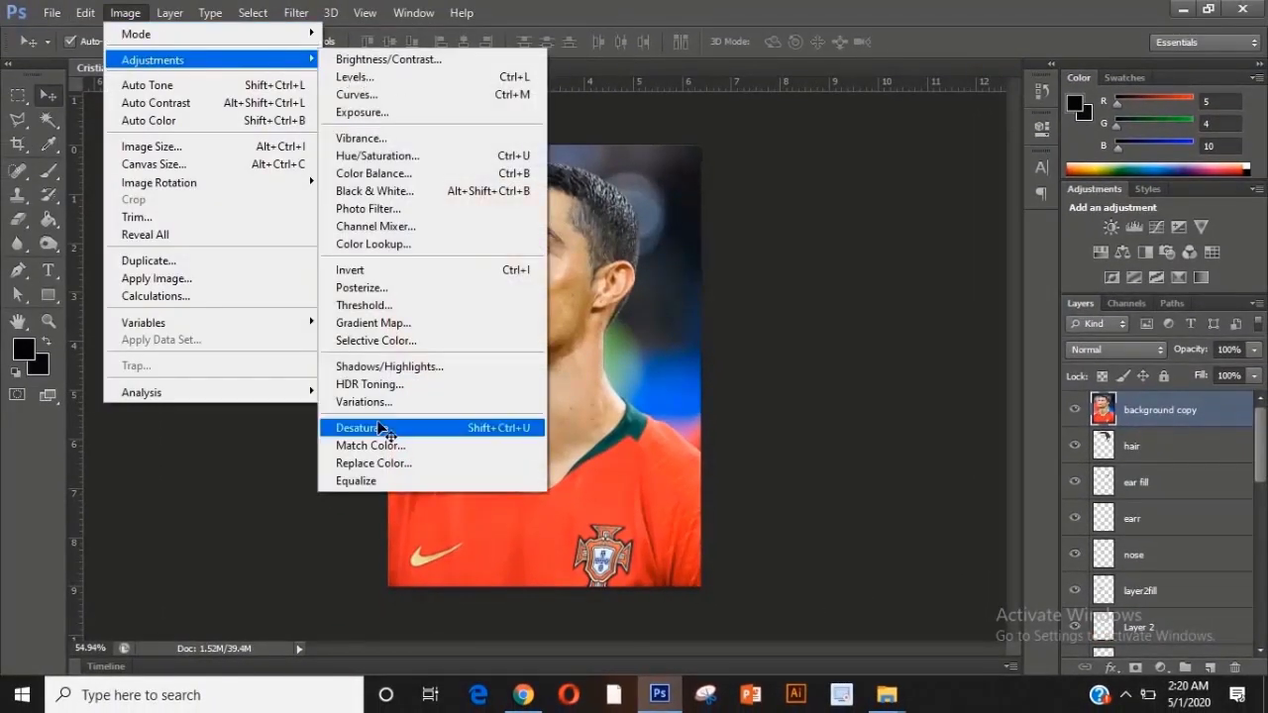
click(425, 429)
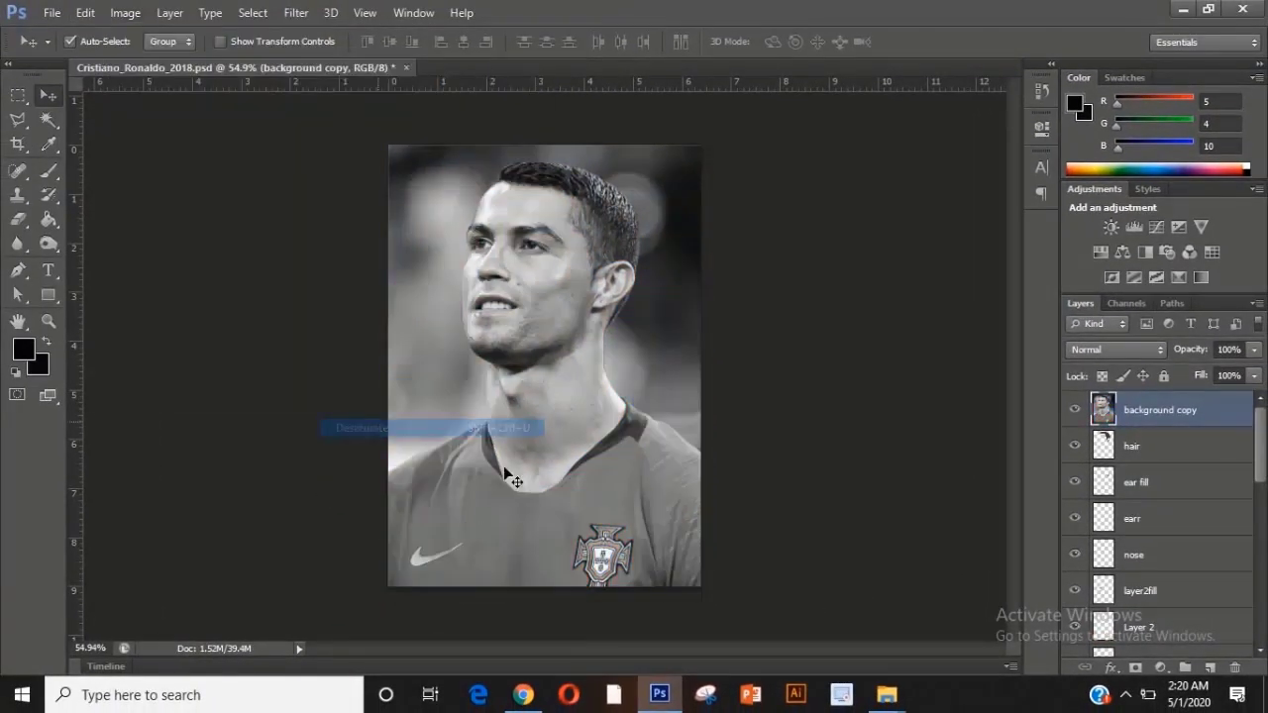
Apply the Cutout filter to the background copy layer with 8 levels, edge simplicity 3 and edge fidelity 3.
click(304, 14)
key(Escape)
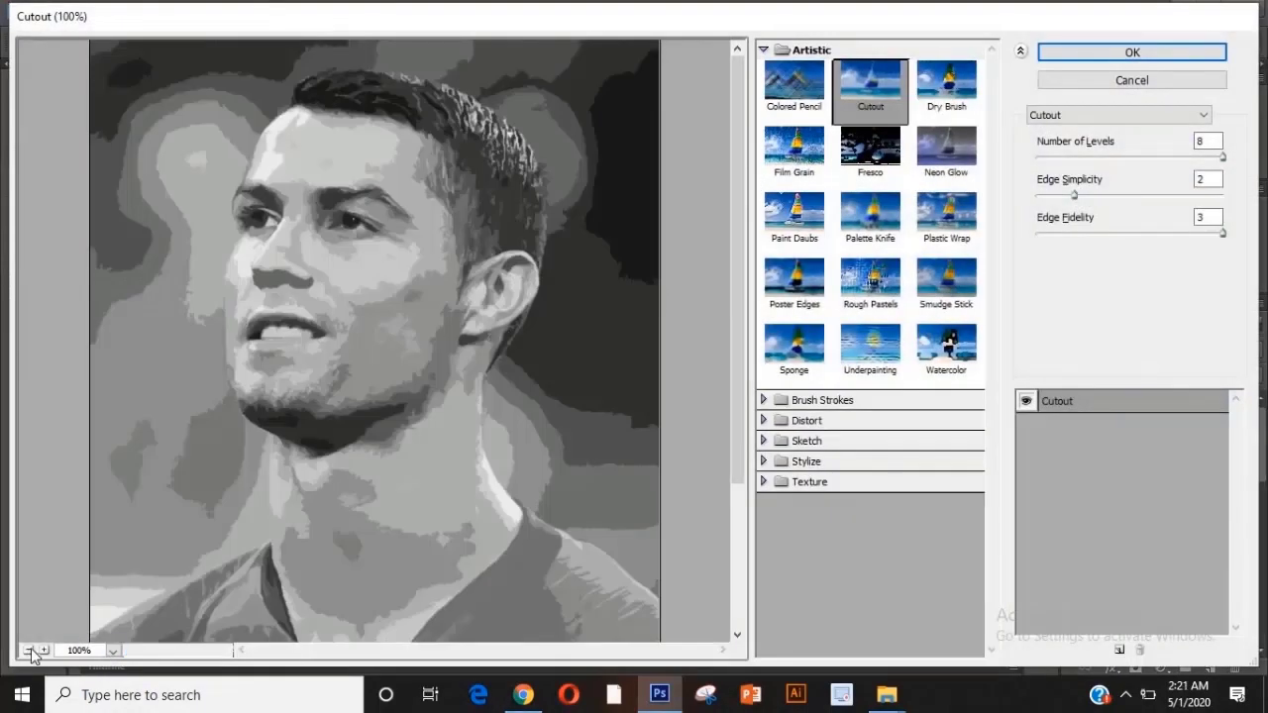
click(28, 649)
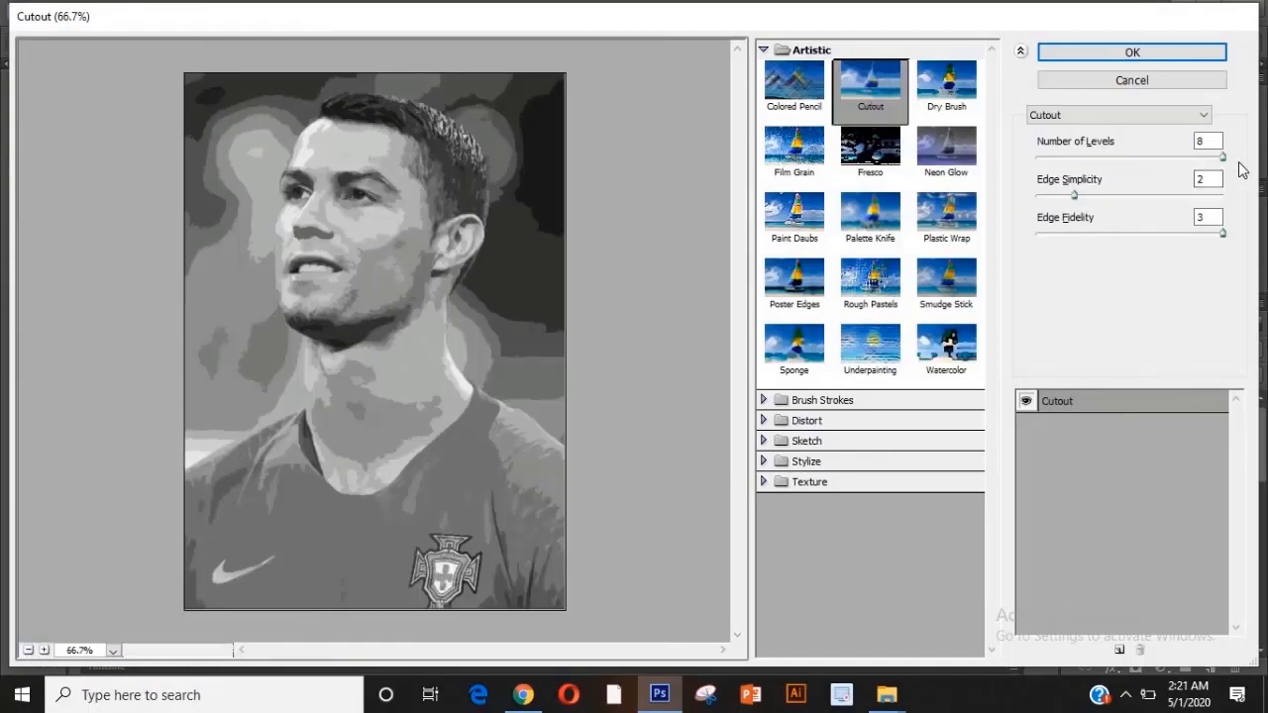
click(1211, 159)
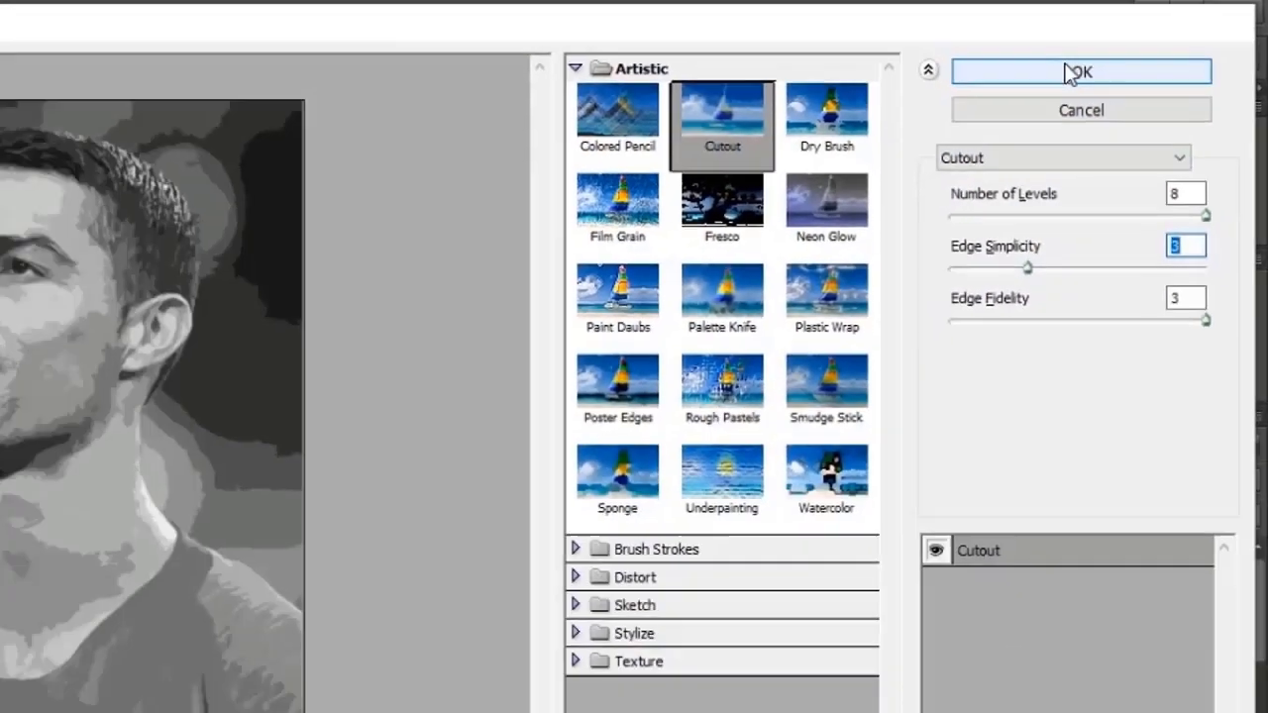
click(1073, 72)
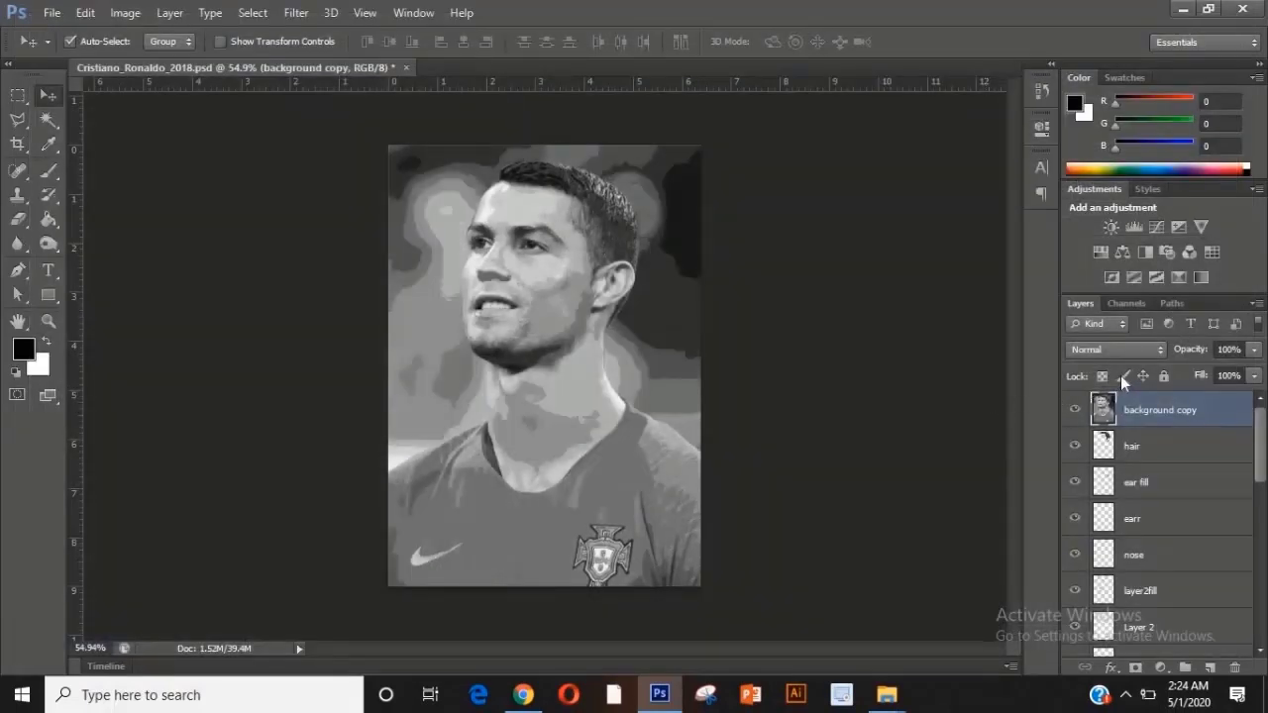
Set the background copy layer's blend mode to Multiply and hide the nose layer.
click(1121, 355)
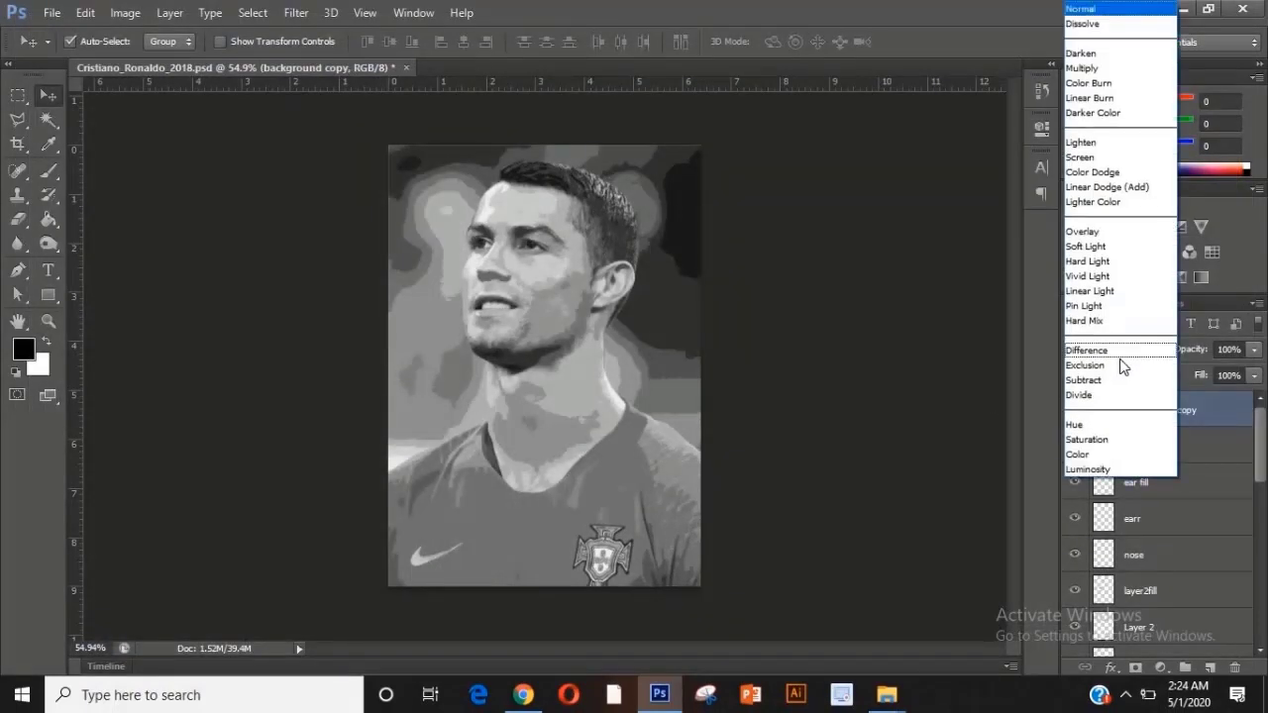
click(1106, 70)
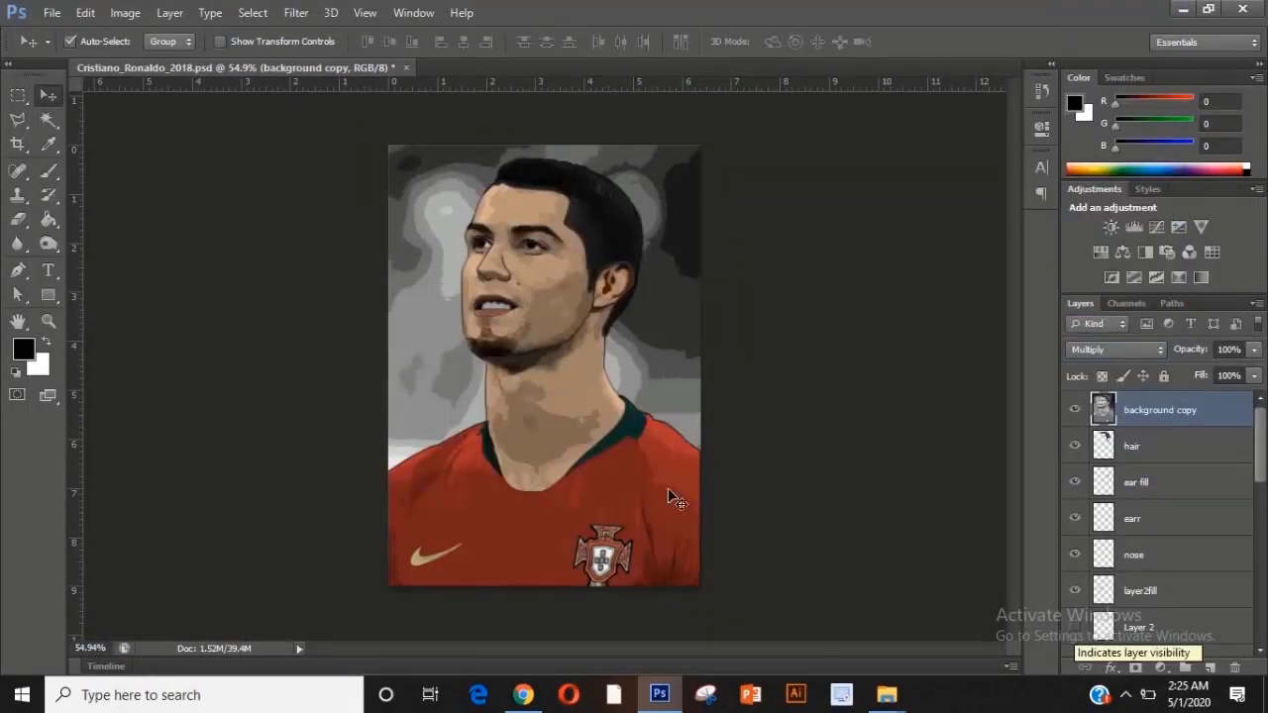
click(1073, 555)
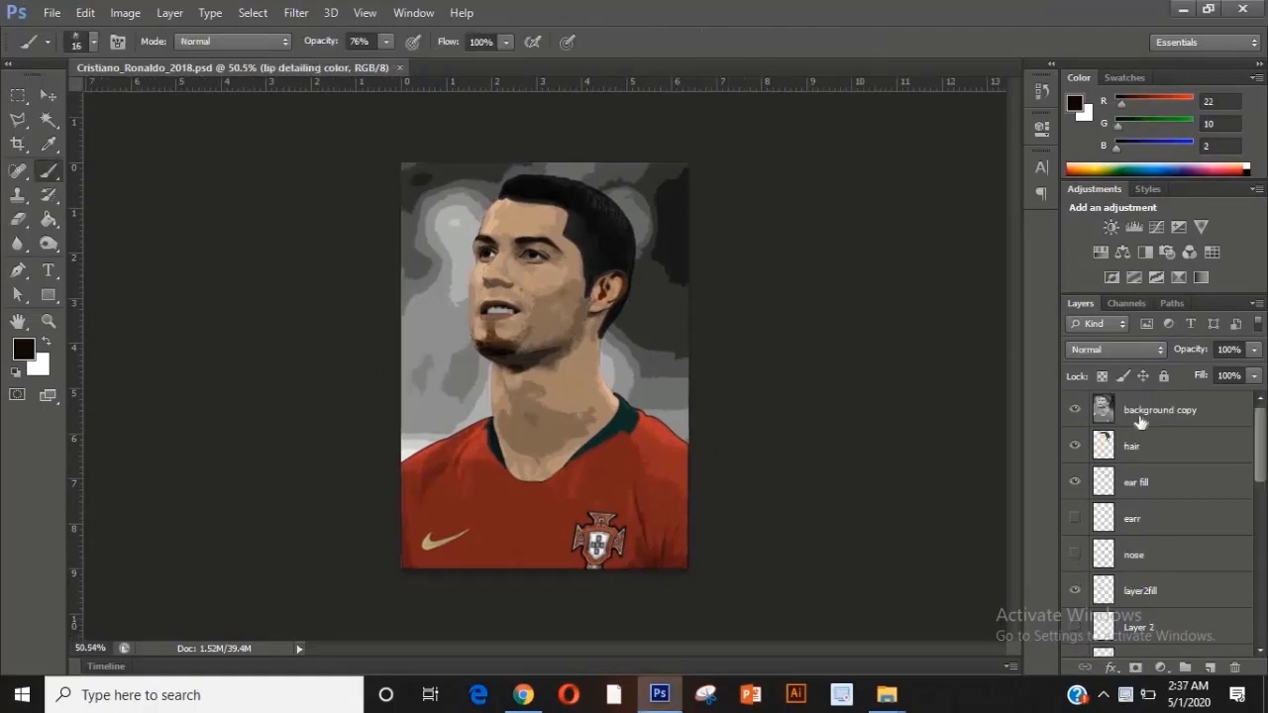
Add a Curves adjustment layer above background copy, raising the highlights and fine-tuning the shadows of the RGB curve.
key(alt+period)
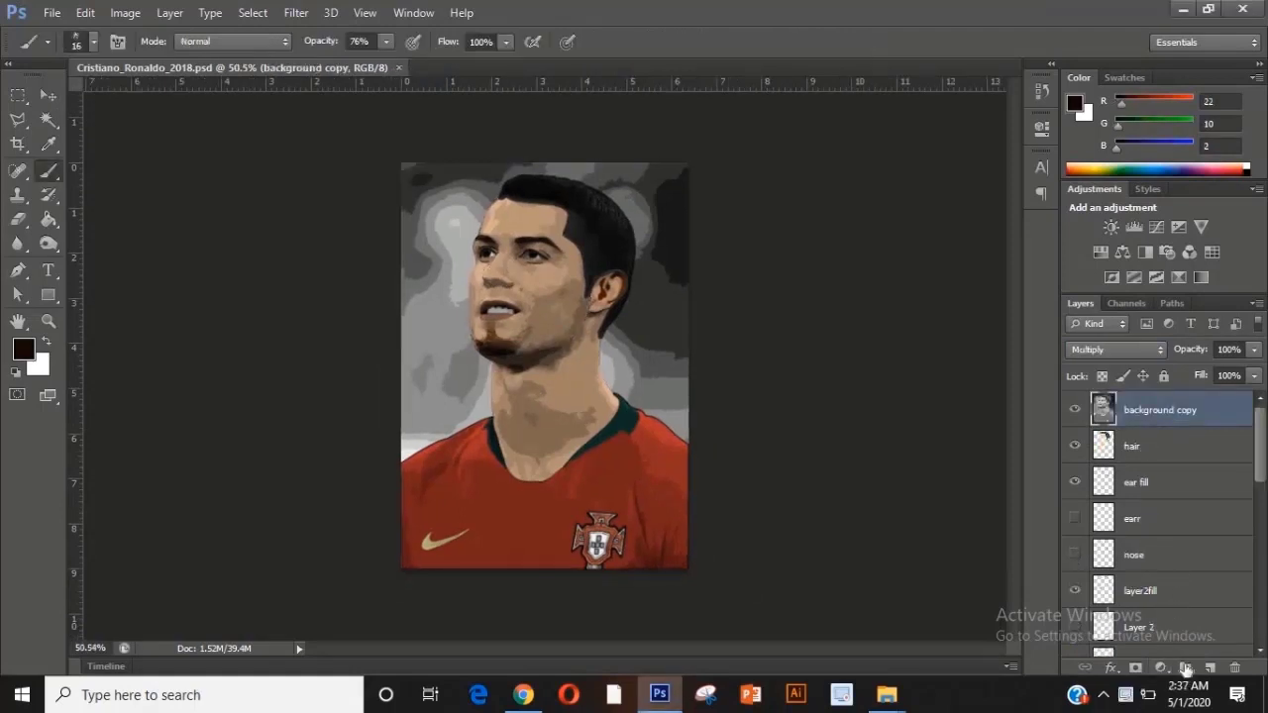
click(1162, 667)
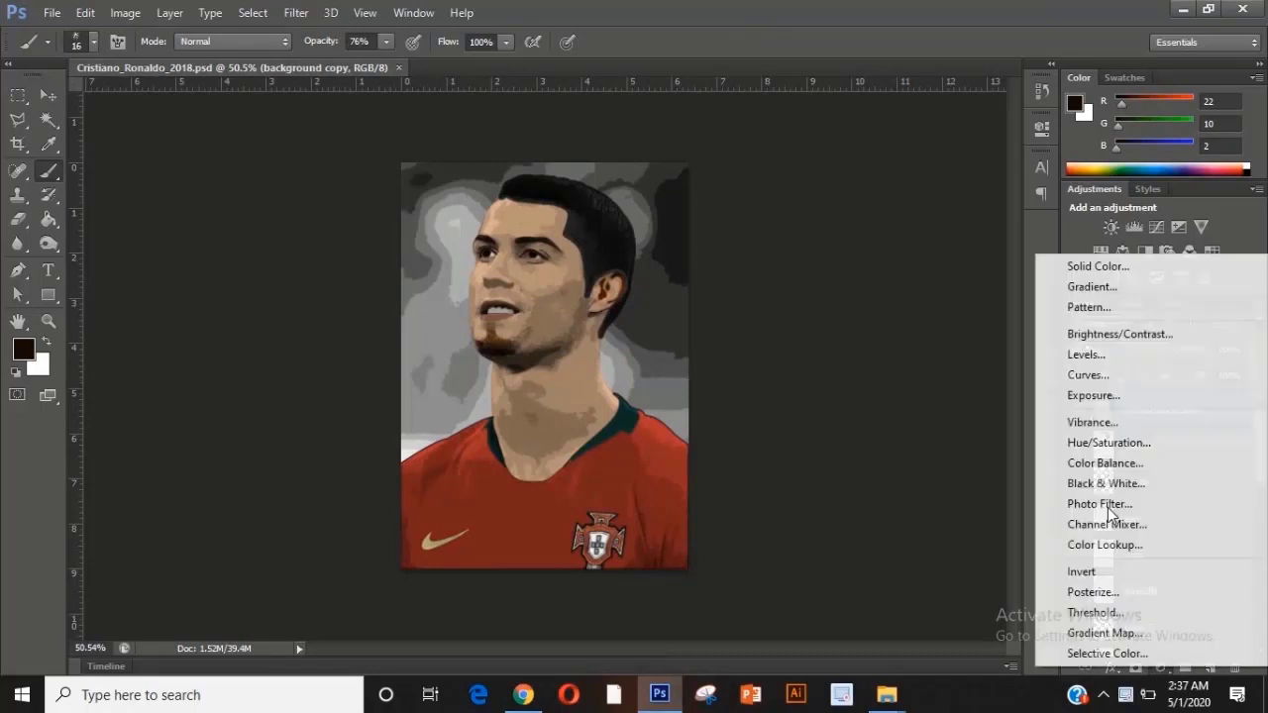
click(1090, 375)
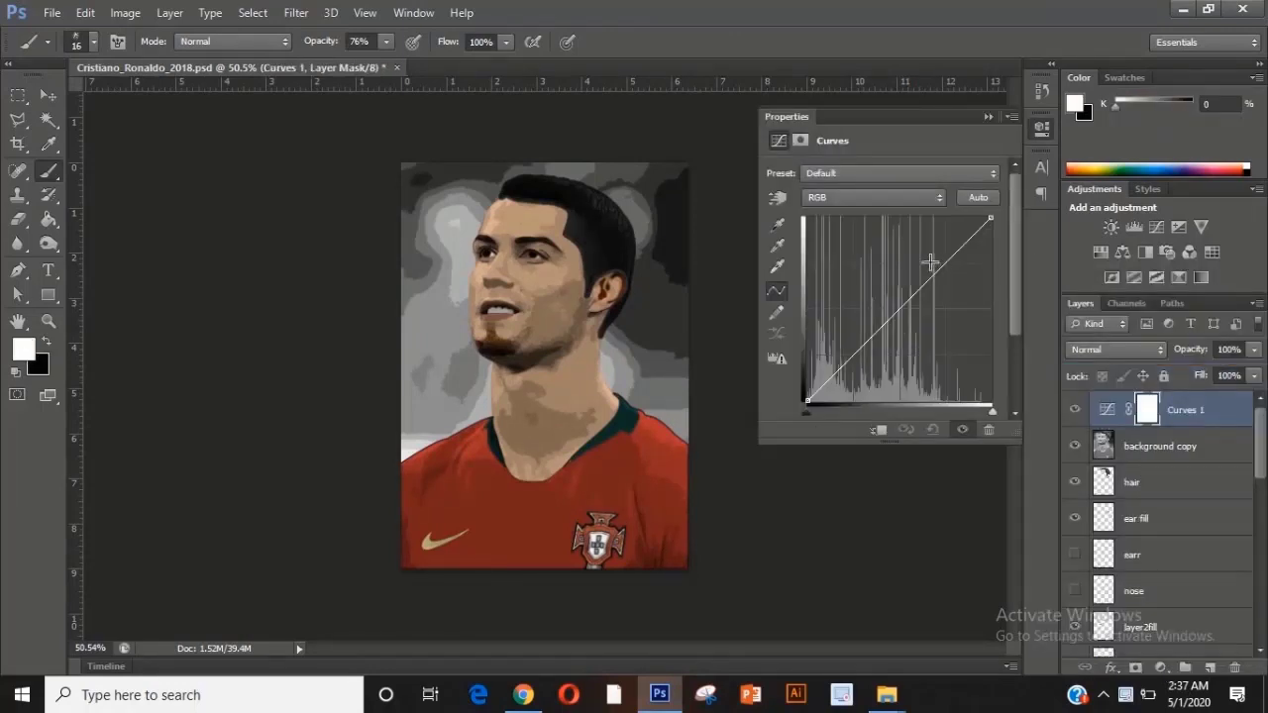
click(931, 262)
drag(931, 261, 929, 262)
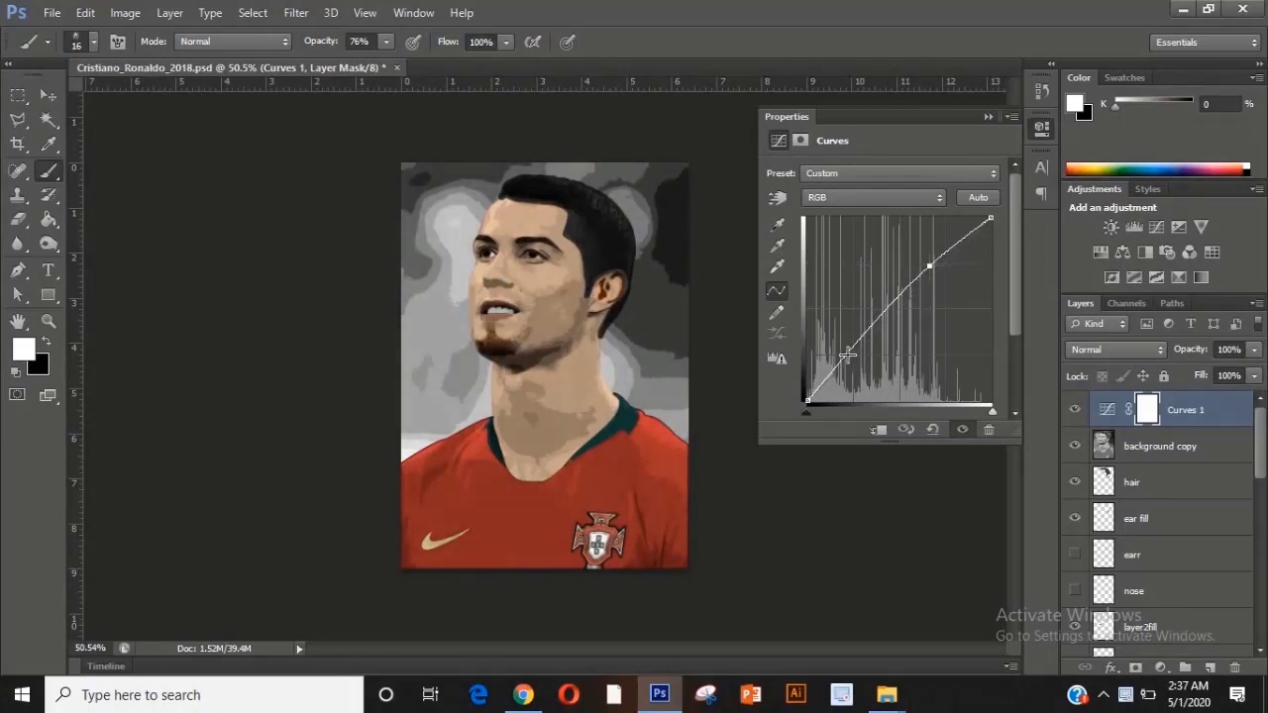
drag(848, 354, 849, 361)
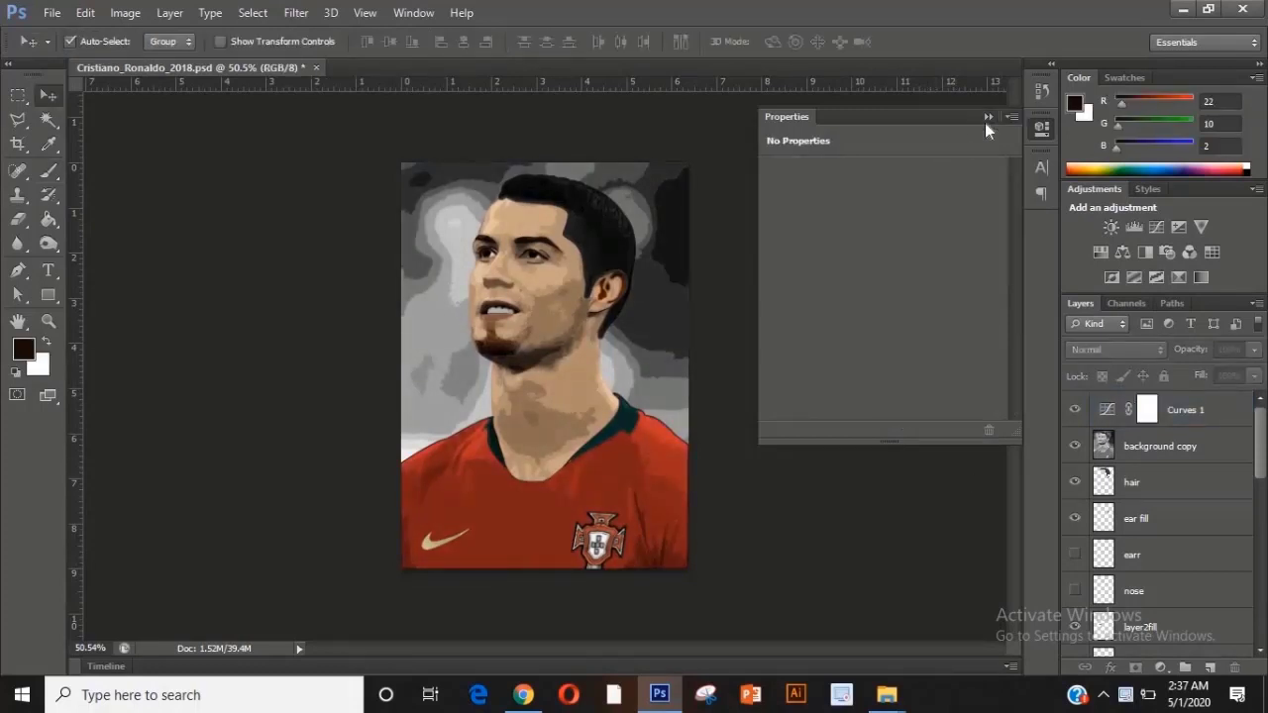
click(988, 118)
Apply Hue/Saturation to the face color layer, boosting the saturation slightly above +16 and setting the lightness to +8.
scroll(1146, 559, down, 5)
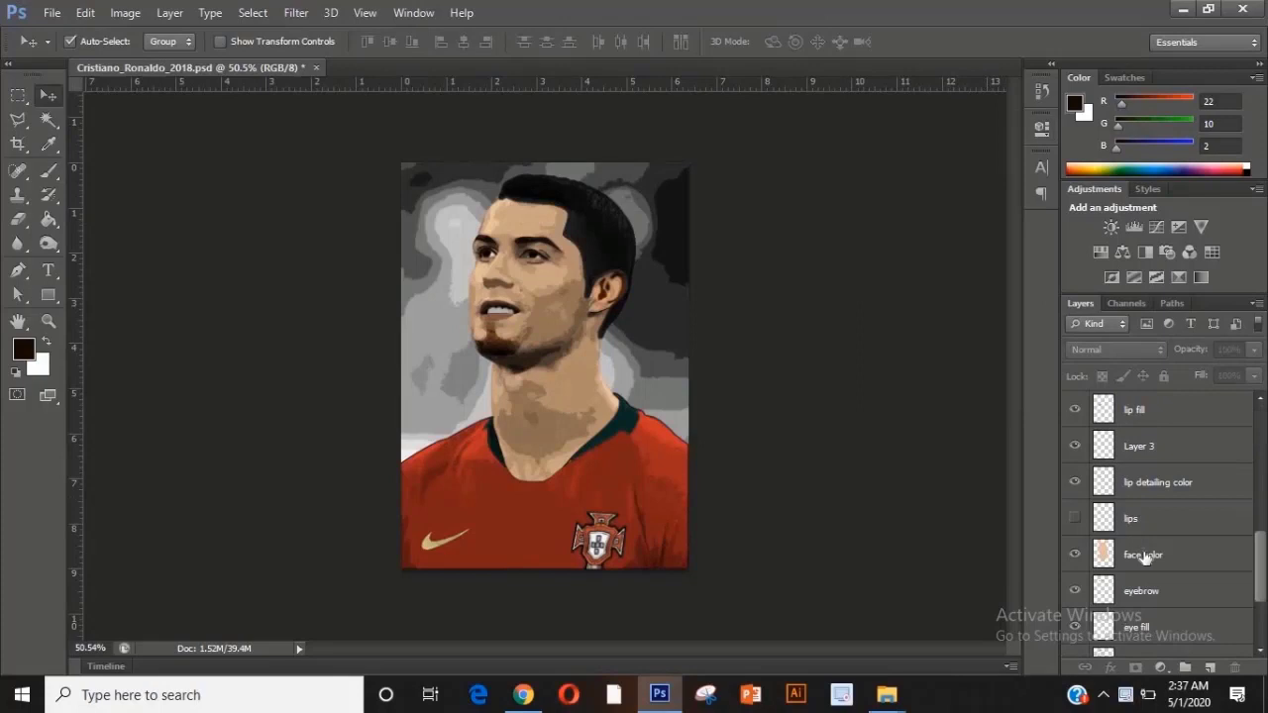
click(1145, 557)
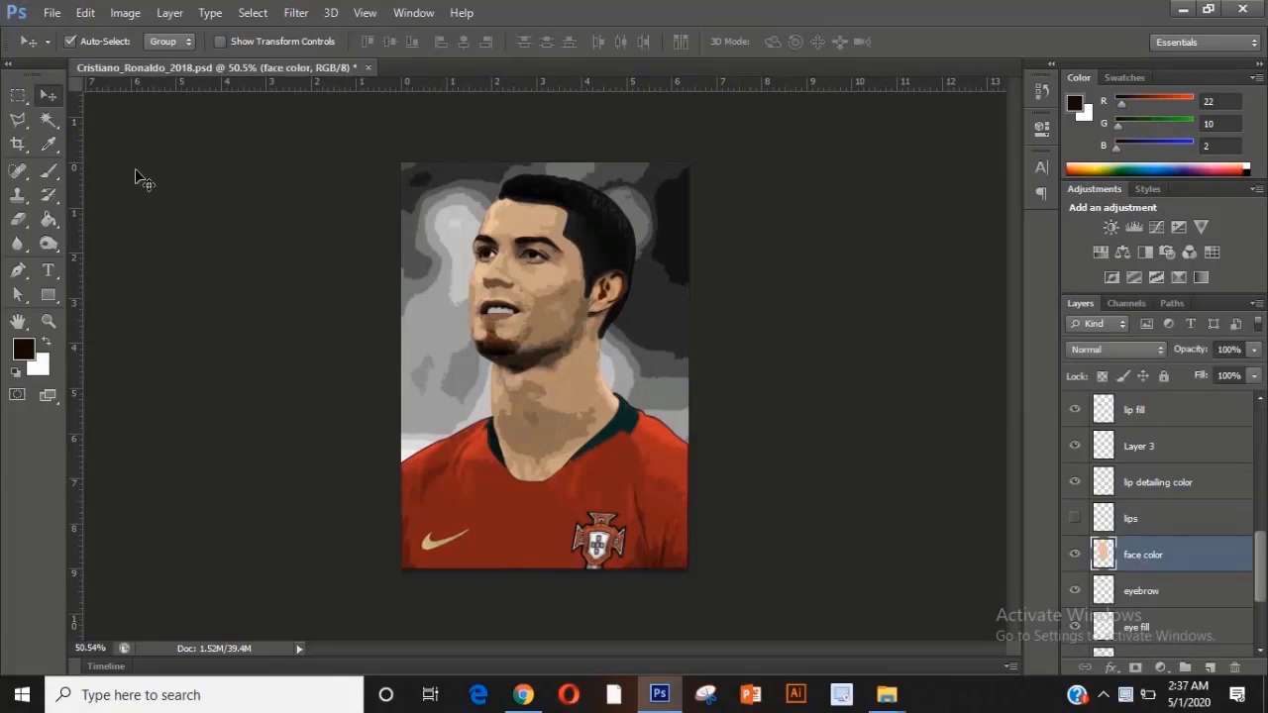
click(124, 13)
mouse_move(159, 59)
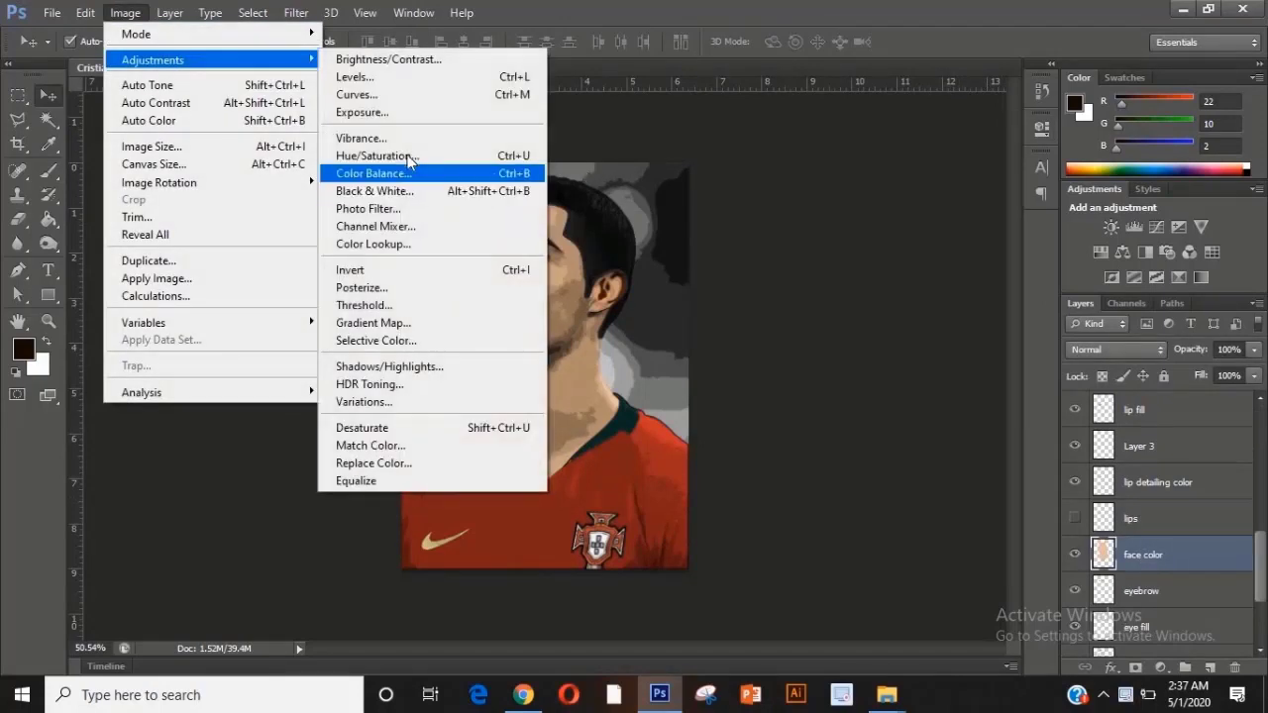
click(406, 156)
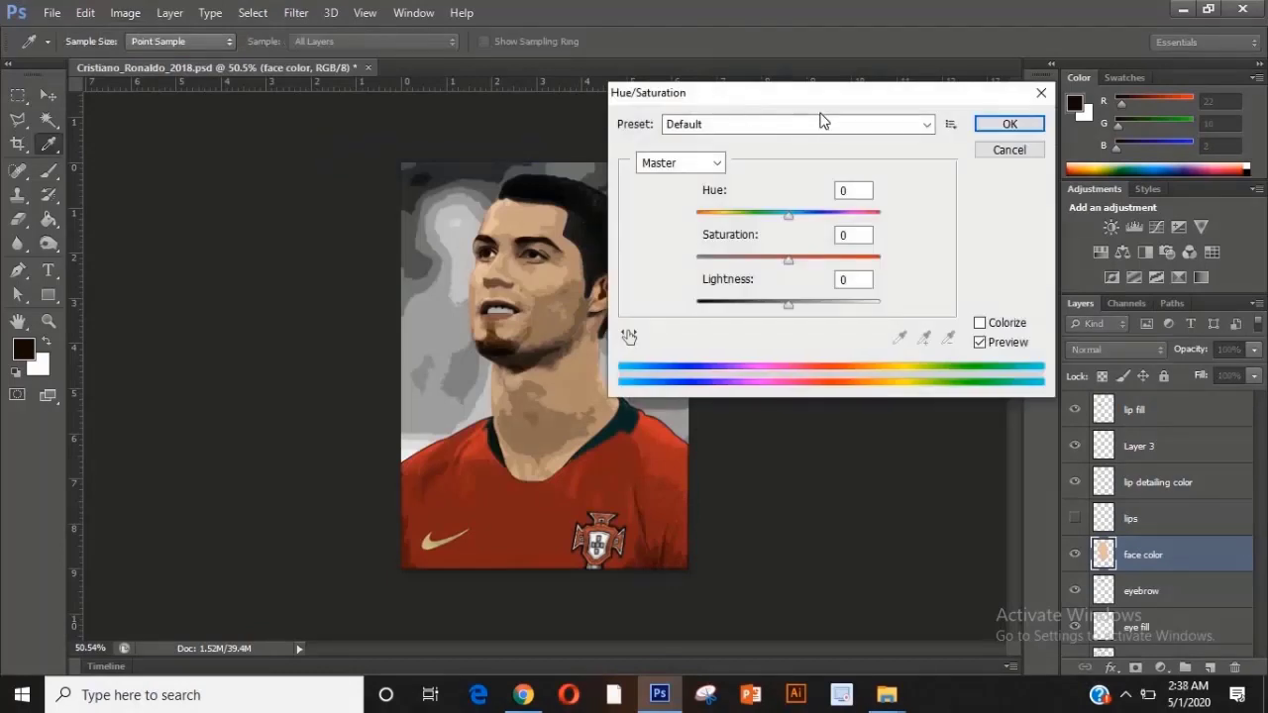
drag(820, 94, 906, 106)
drag(875, 272, 889, 274)
drag(874, 318, 878, 322)
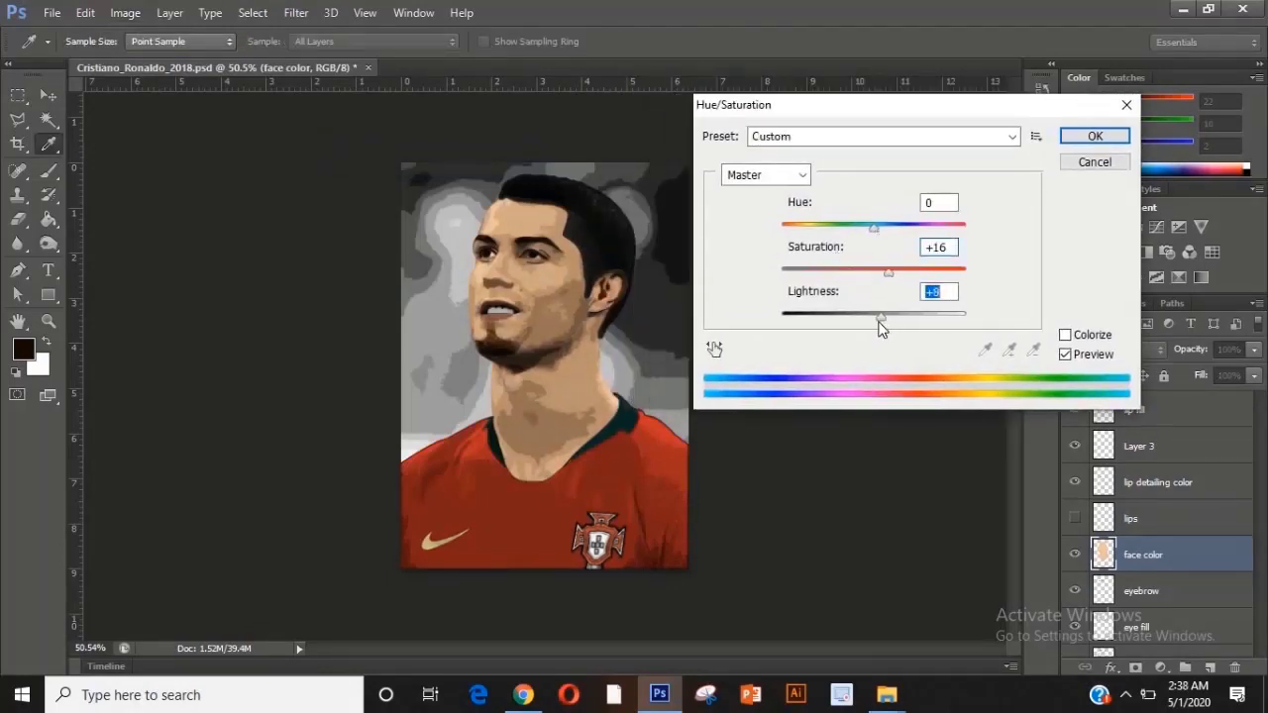
drag(875, 234, 874, 236)
drag(888, 273, 891, 273)
key(Return)
key(Return)
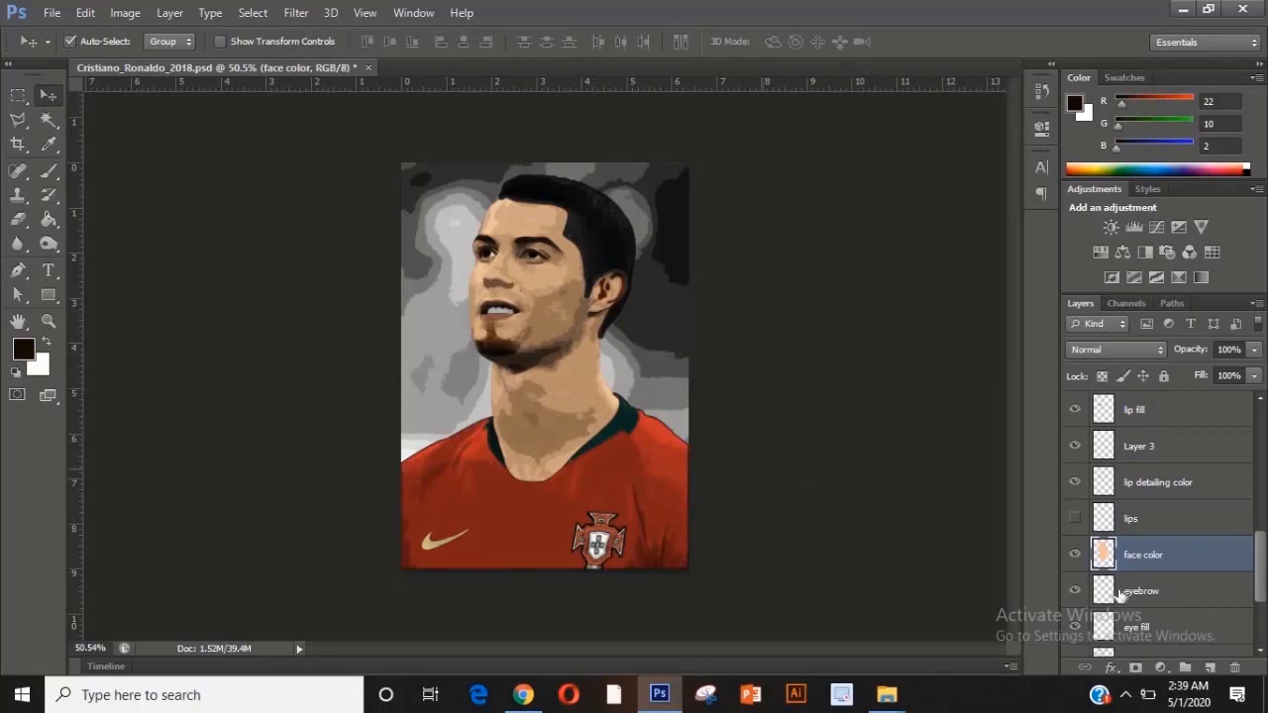
scroll(1155, 449, up, 5)
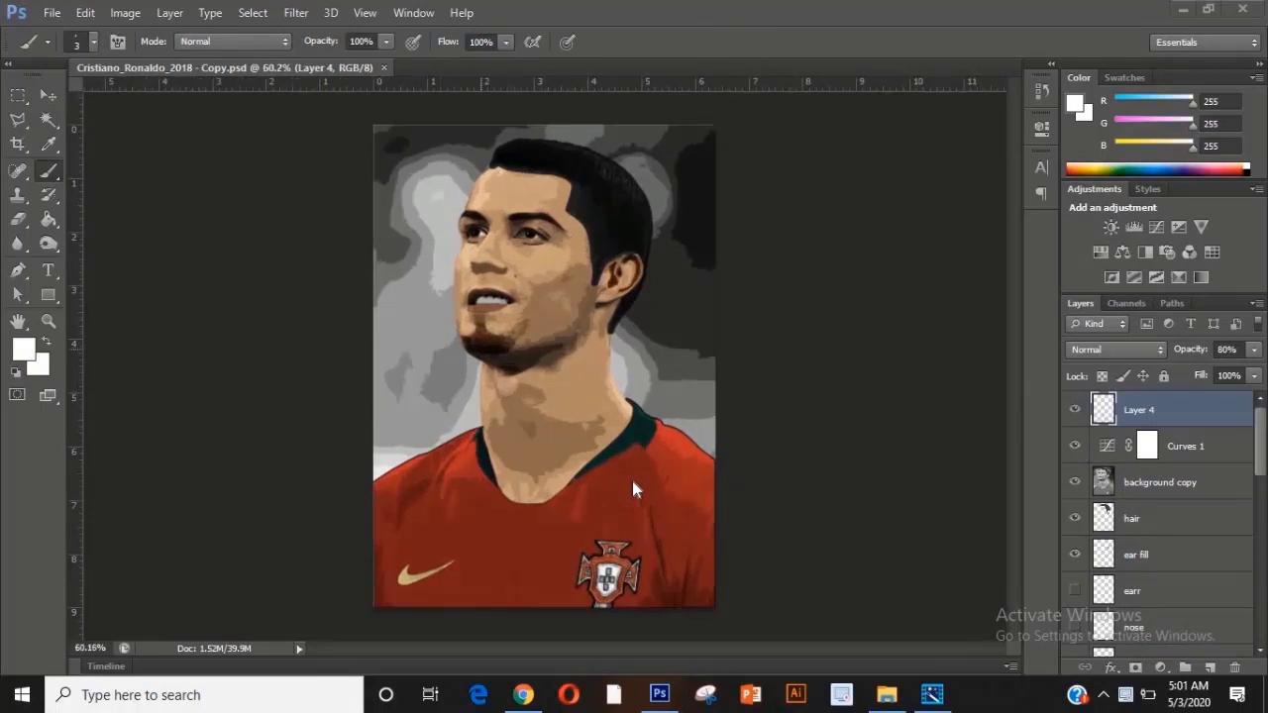
scroll(598, 393, up, 4)
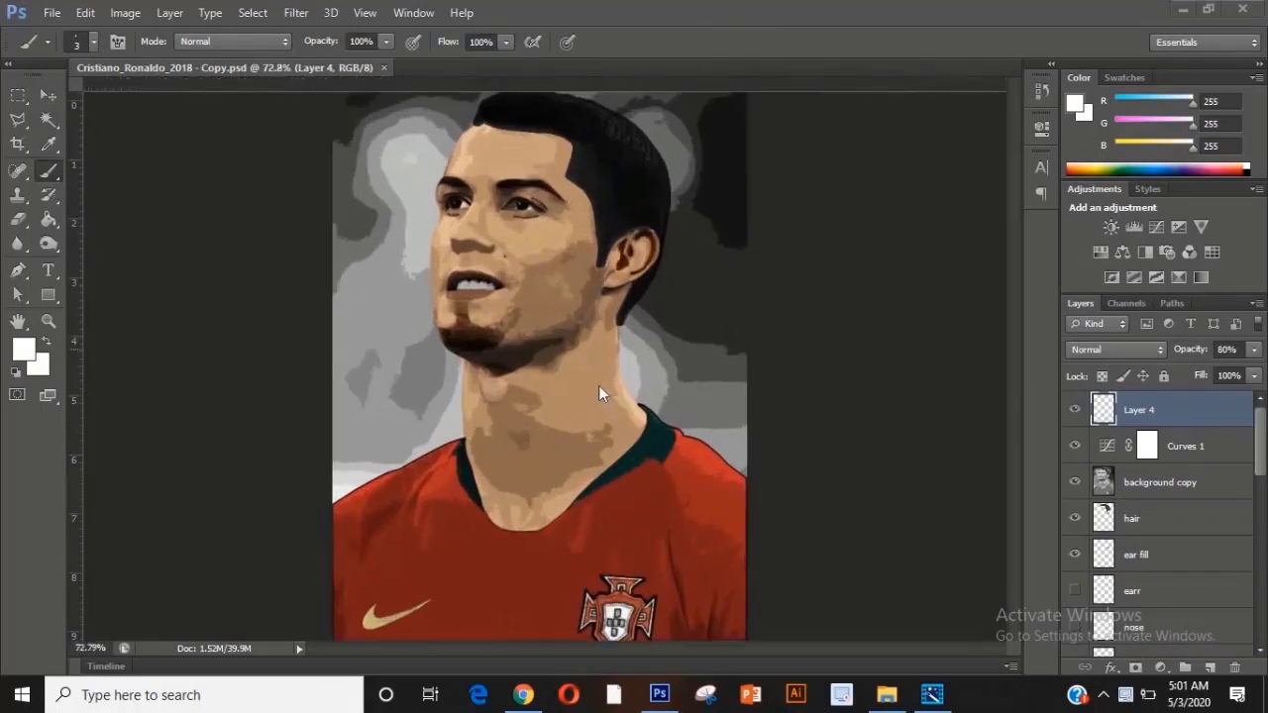
scroll(598, 394, up, 1)
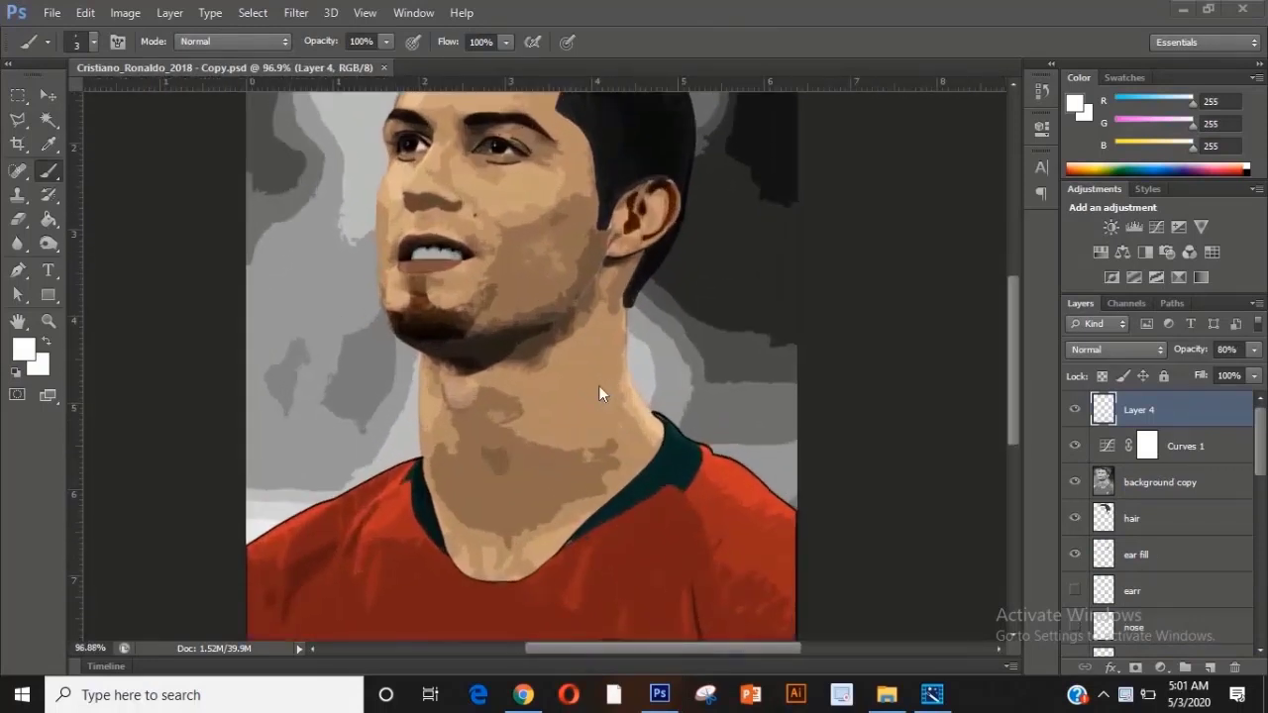